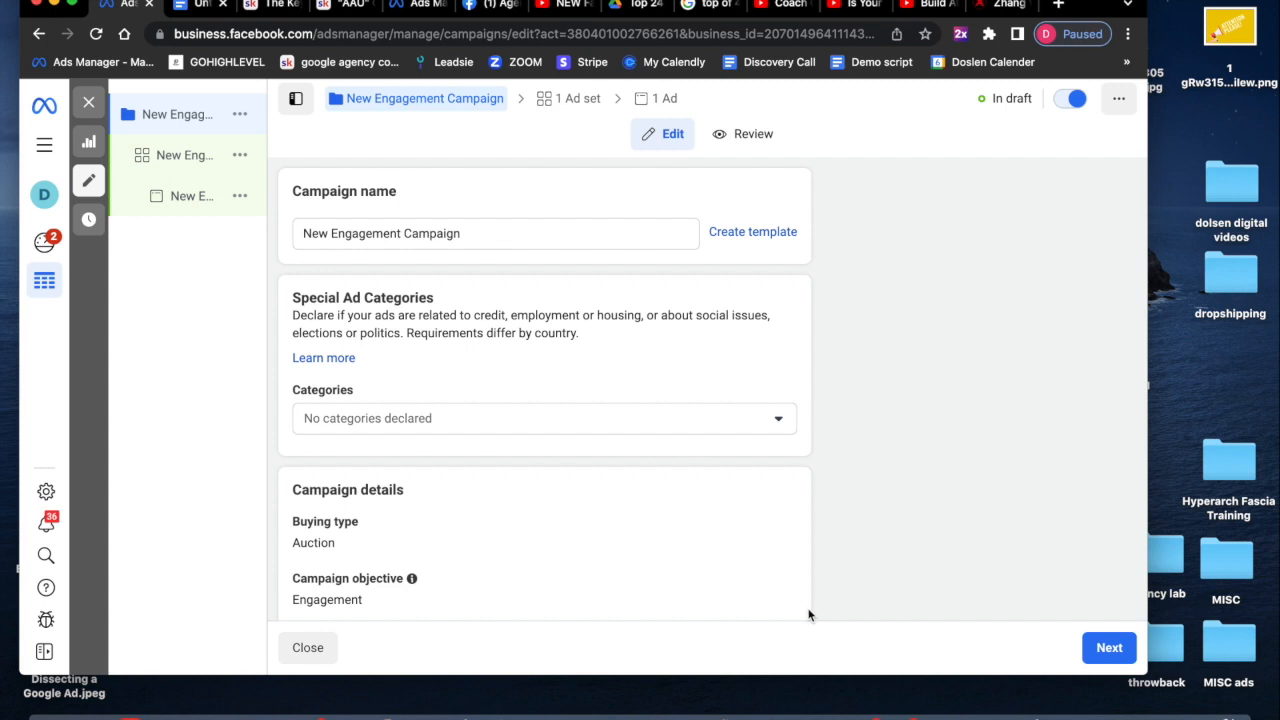
- Rename the campaign to Phone ads cold
triple_click(390, 235)
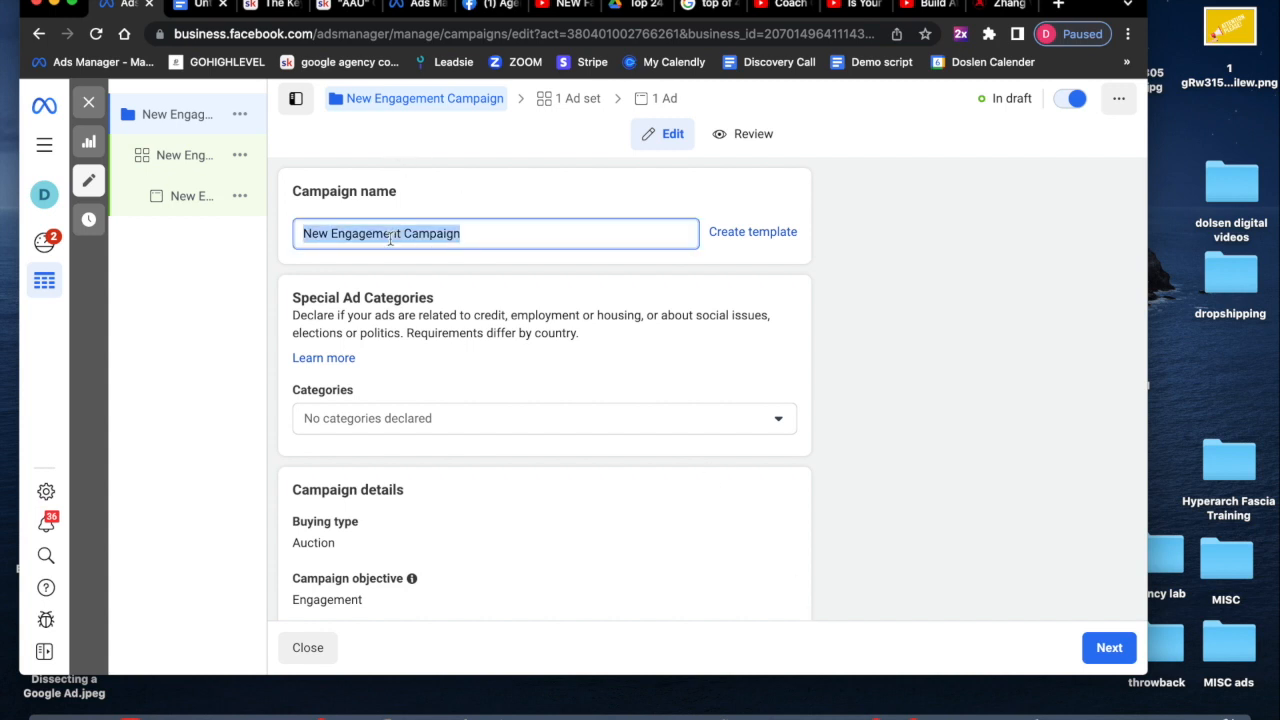
type("Pho")
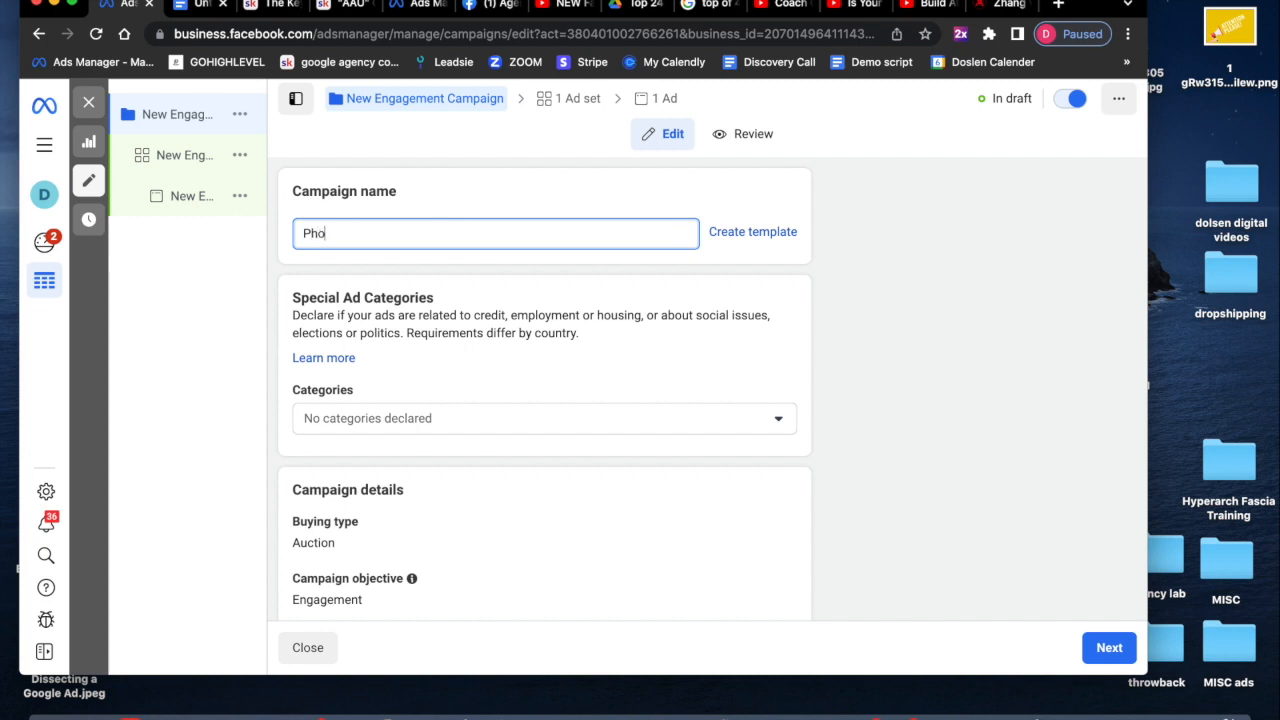
type("ne ads cold")
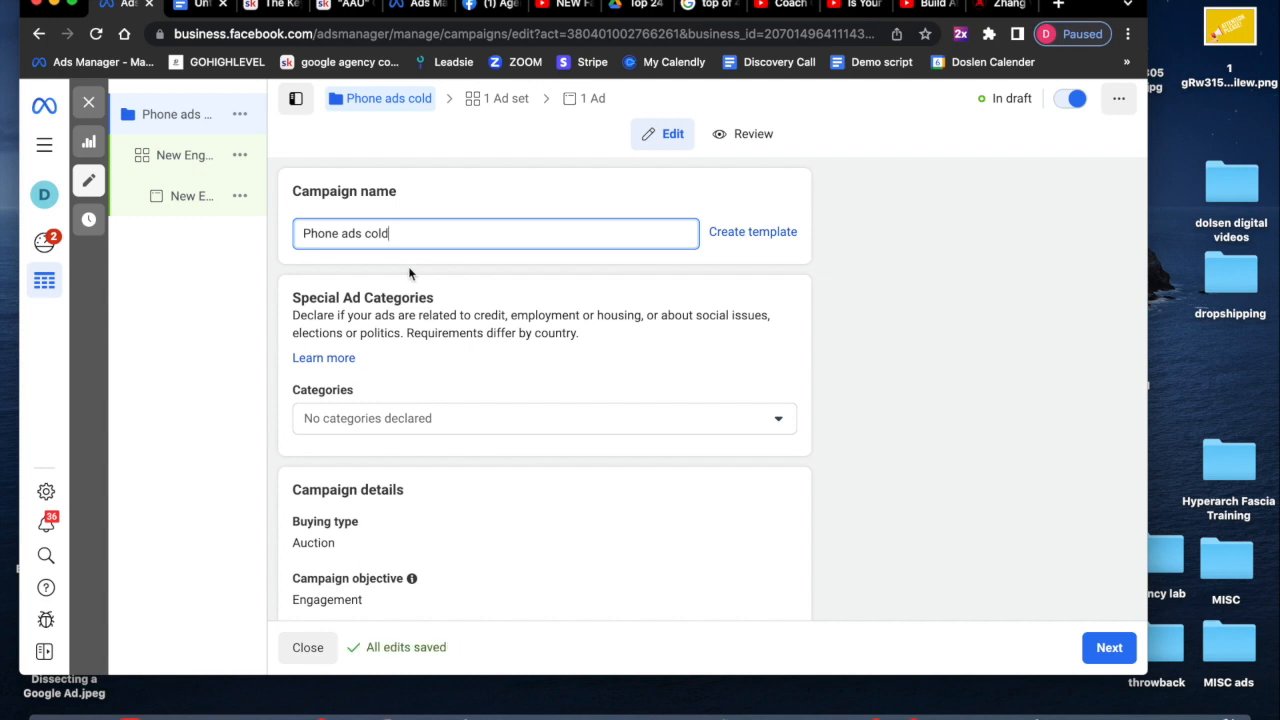
- Review the campaign details and continue to the ad set settings
scroll(396, 324, "down", 2)
scroll(460, 431, "down", 1)
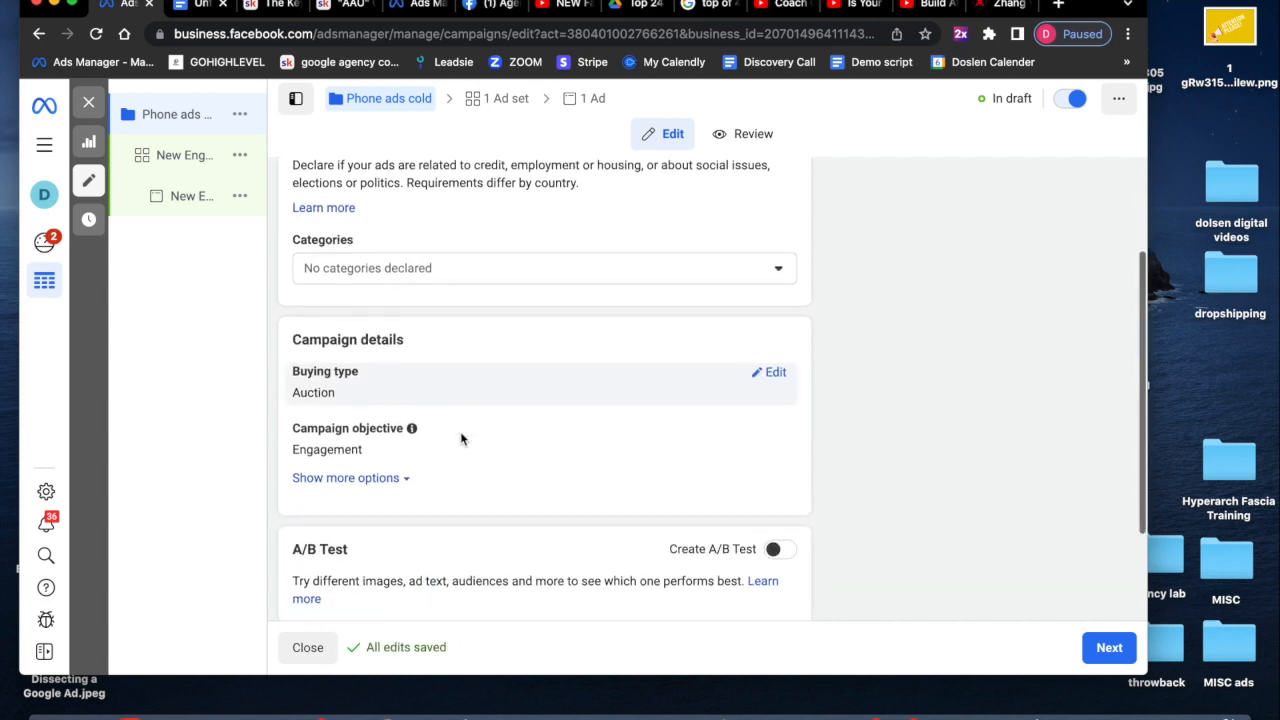
scroll(460, 437, "down", 3)
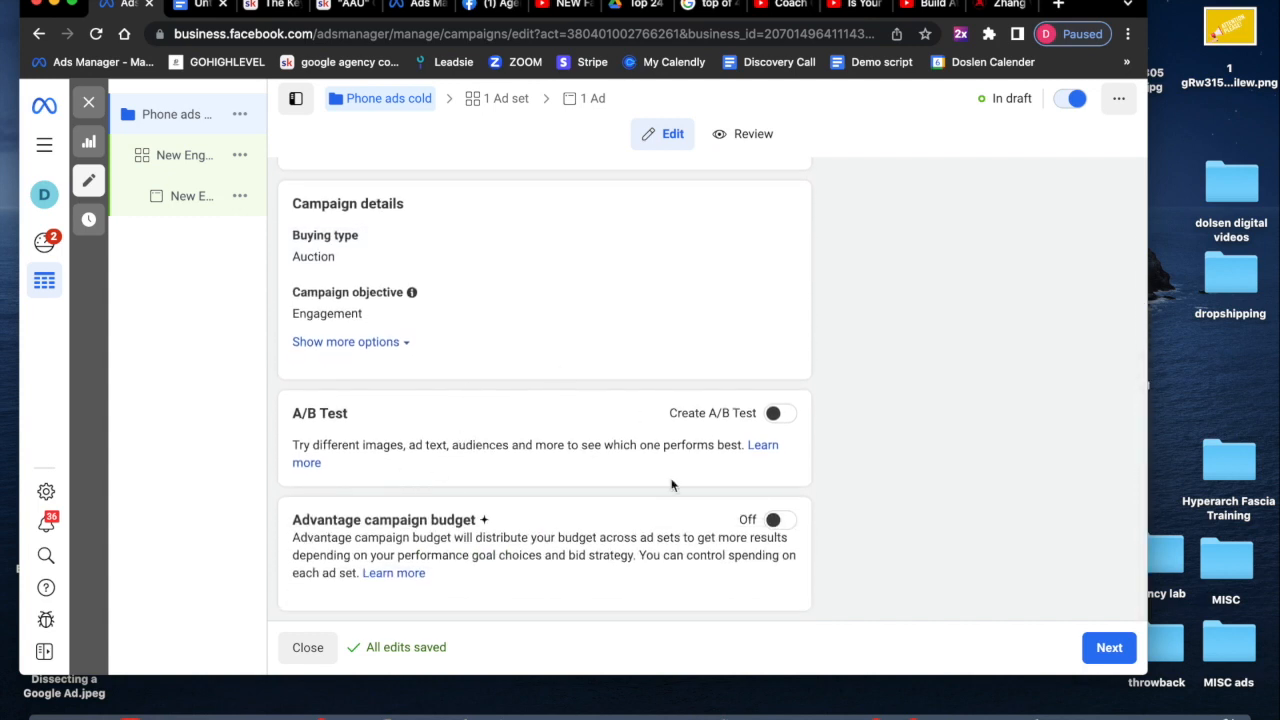
left_click(1107, 651)
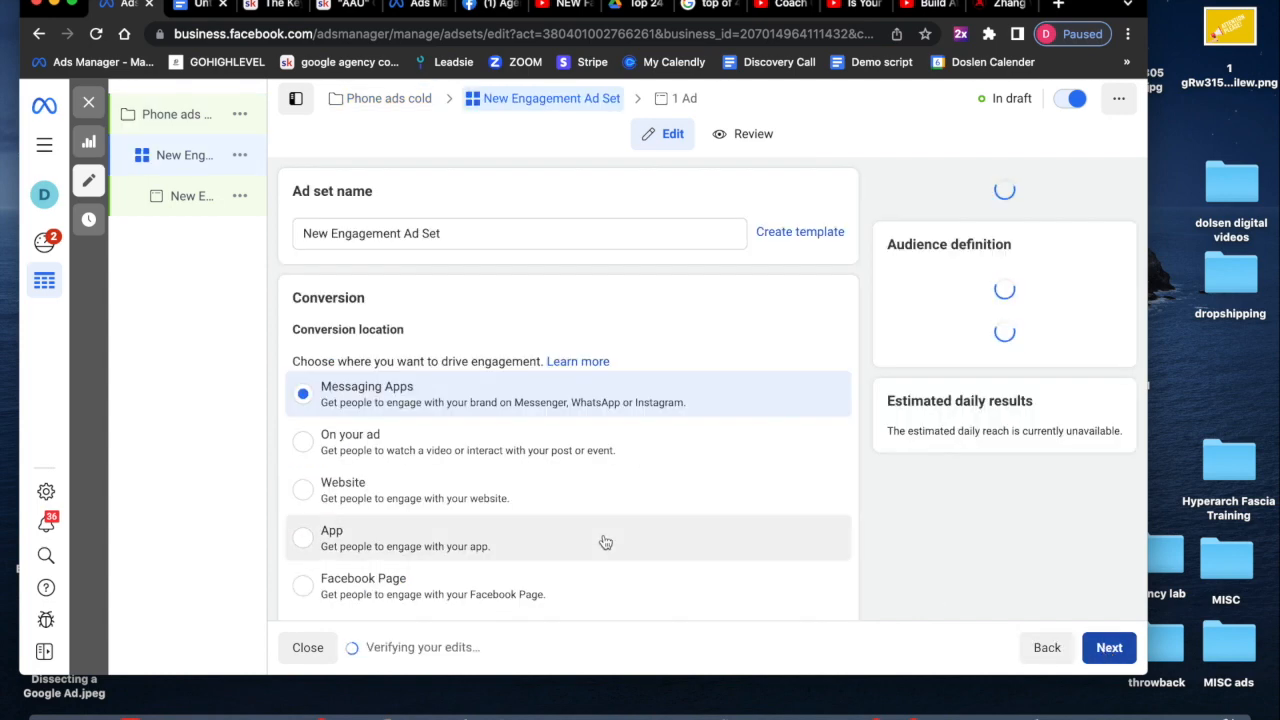
- Change the ad set's Facebook Page to AZ Phone Buyer
scroll(597, 515, "down", 2)
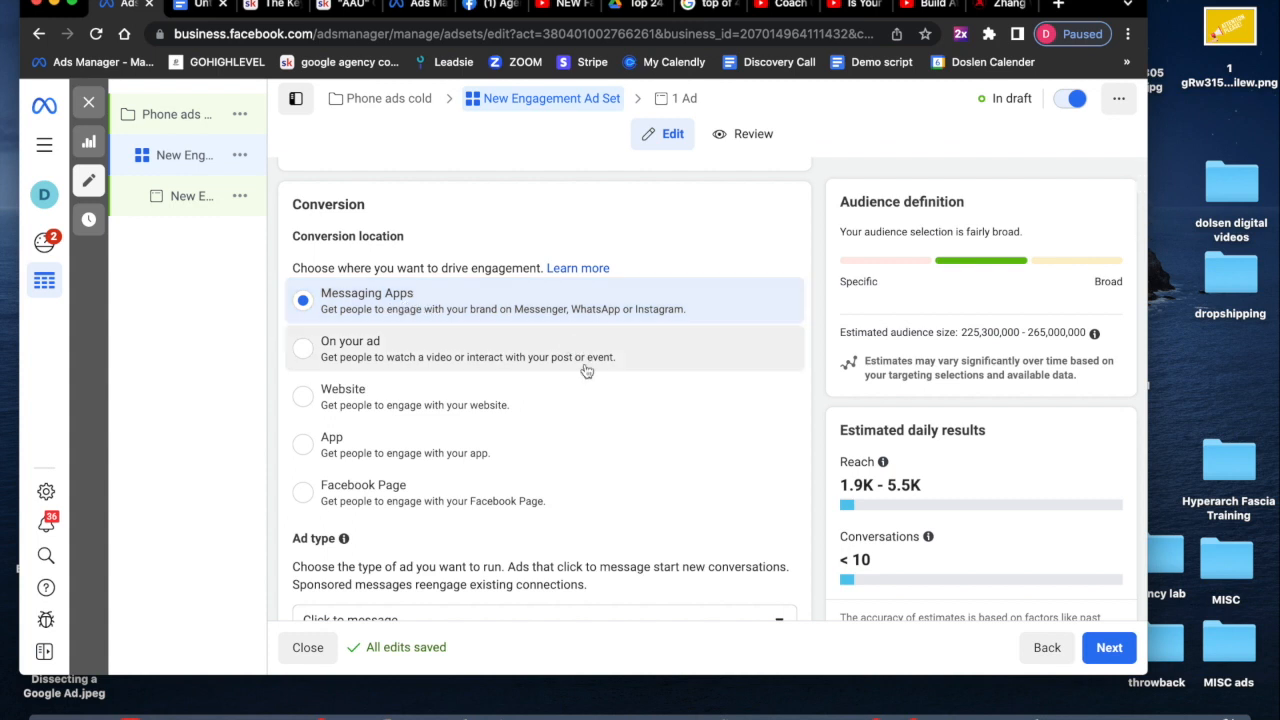
scroll(616, 464, "down", 1)
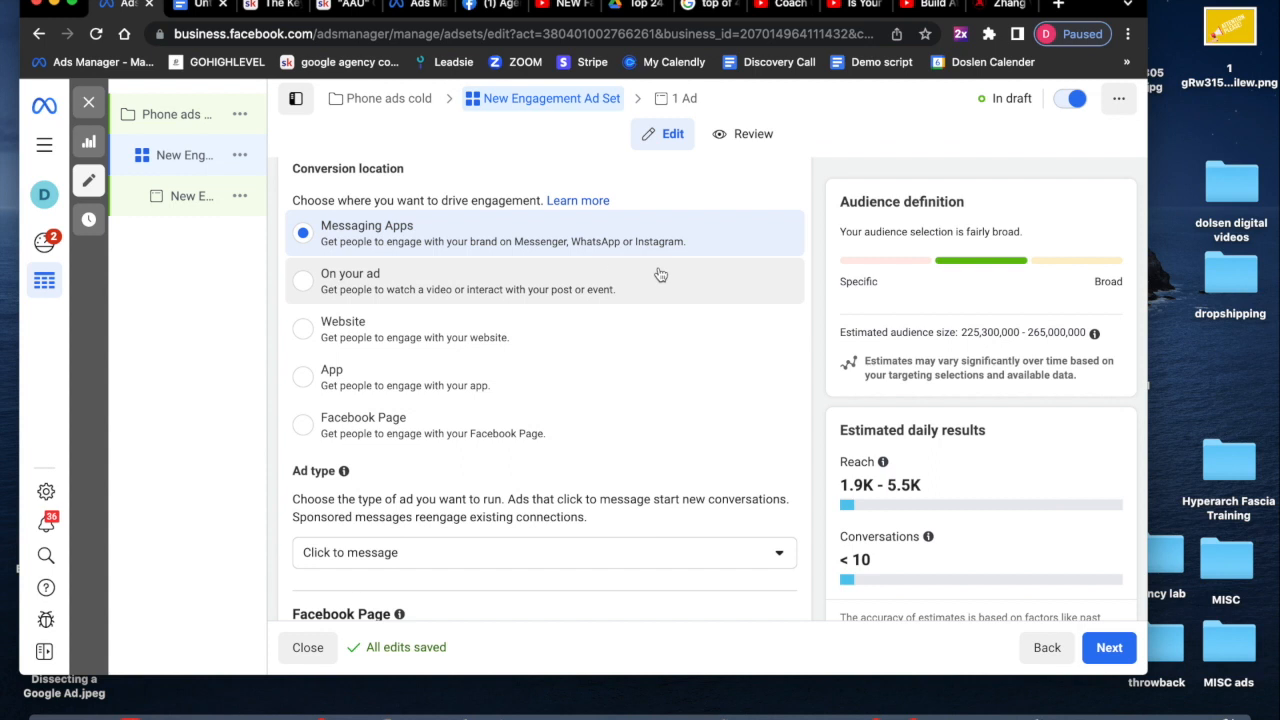
scroll(671, 417, "down", 2)
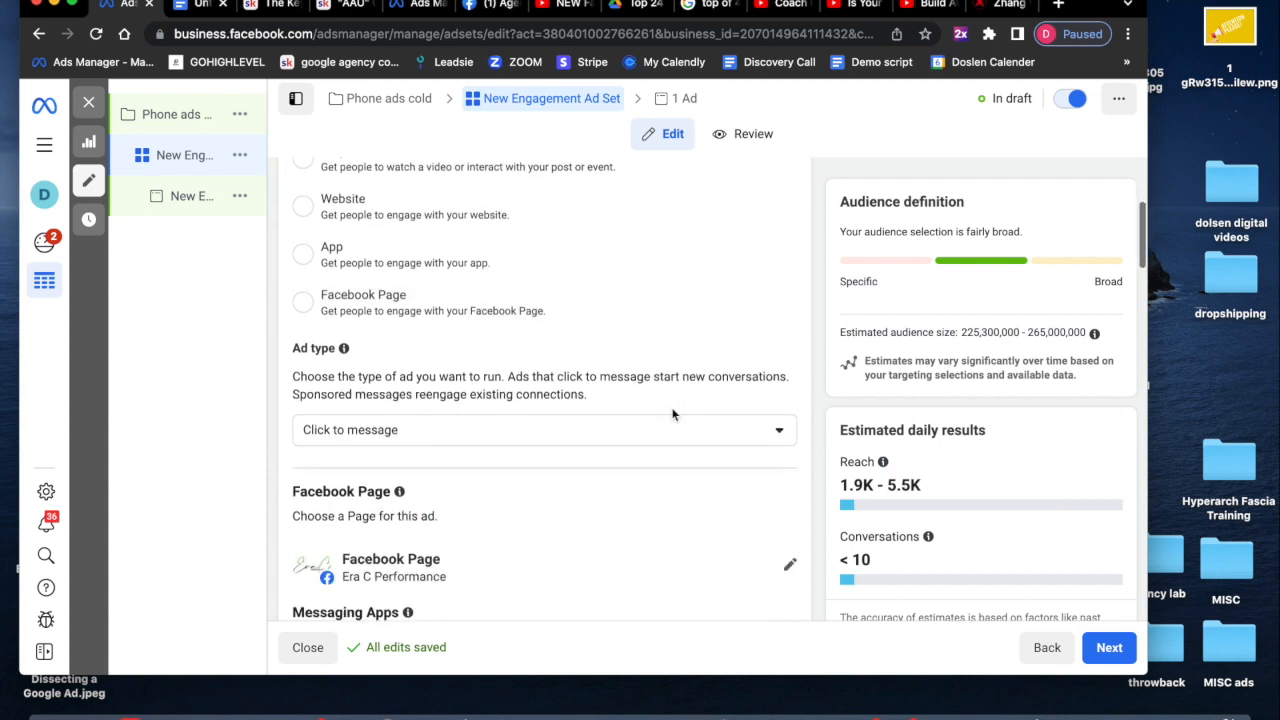
scroll(672, 414, "down", 2)
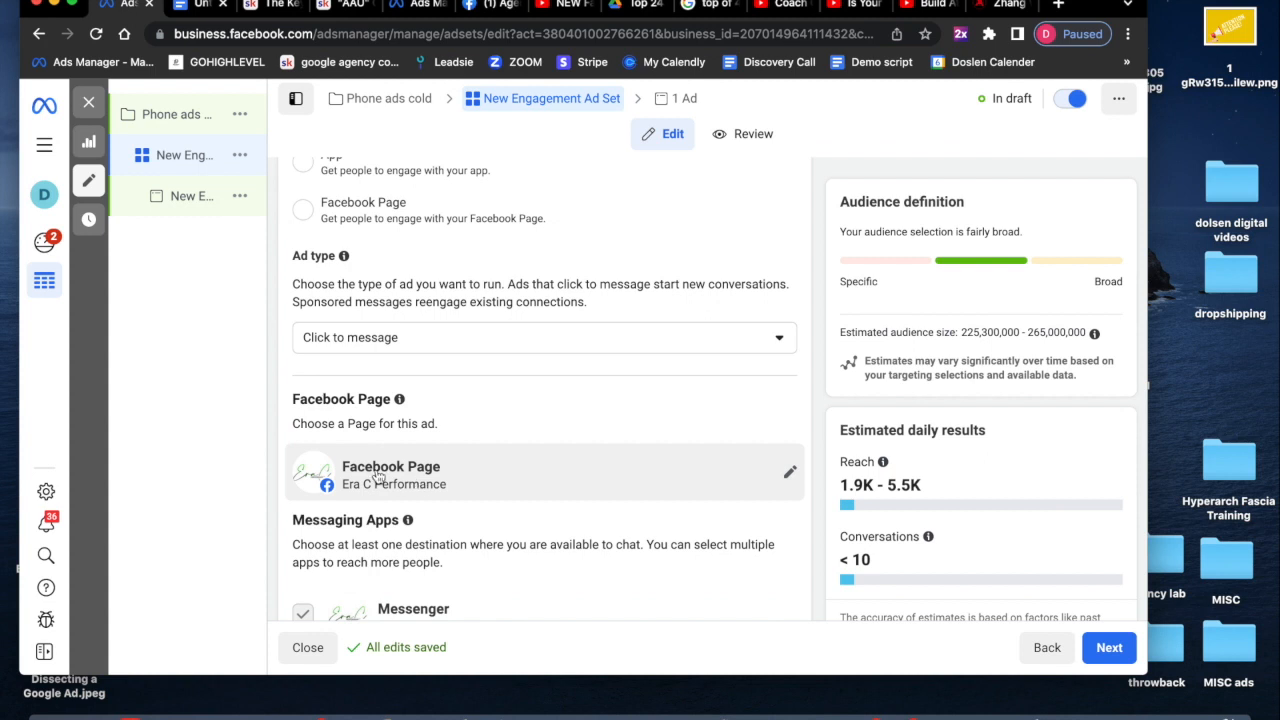
left_click(786, 475)
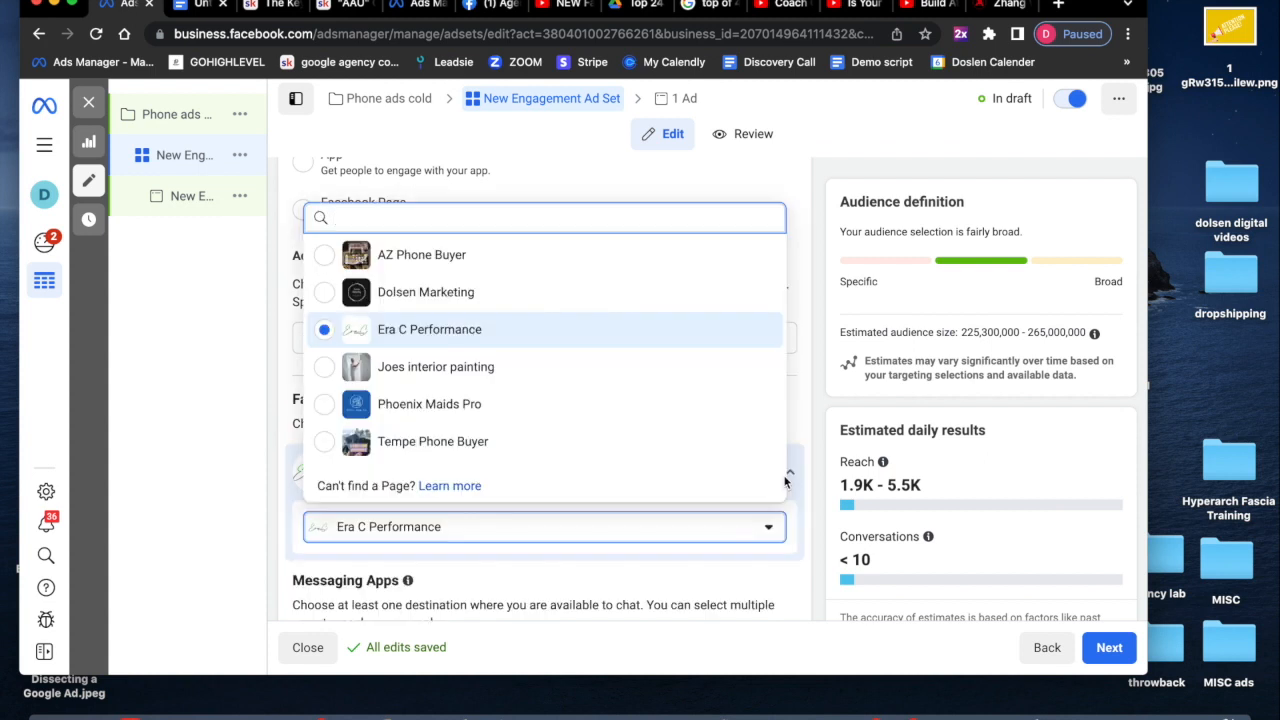
left_click(605, 268)
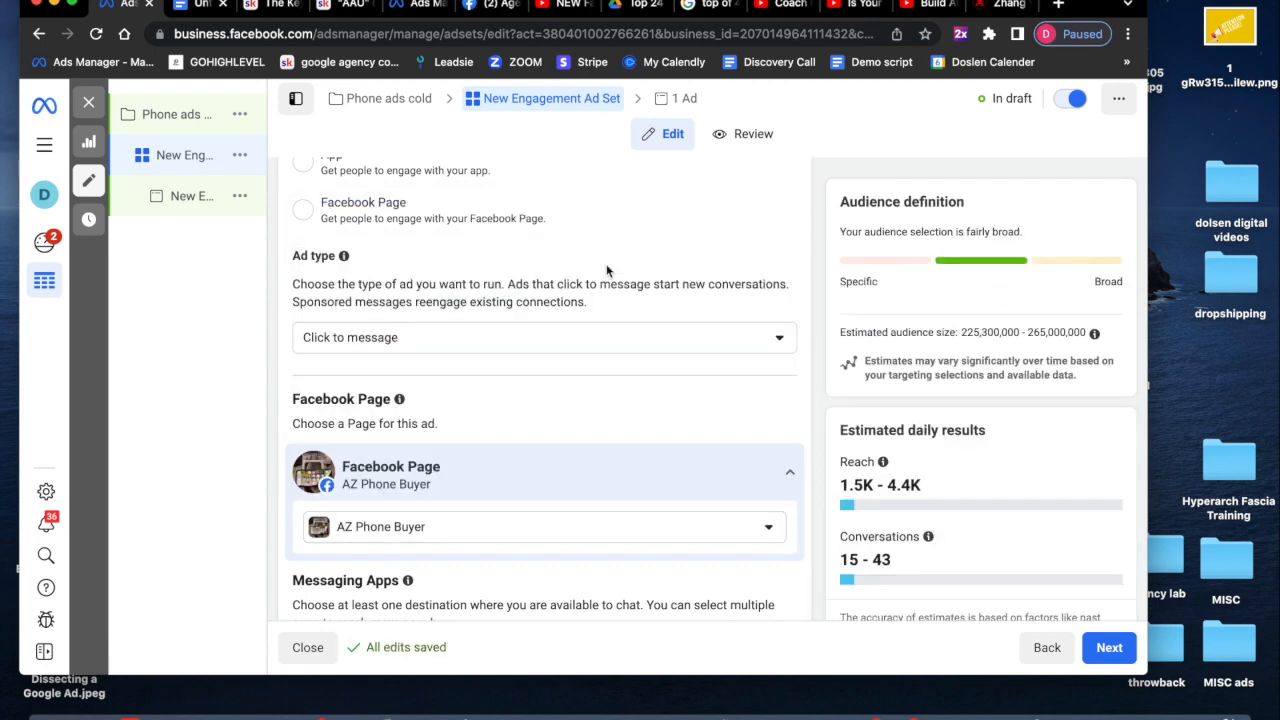
- Set the audience location type to people living in this location
scroll(606, 268, "down", 5)
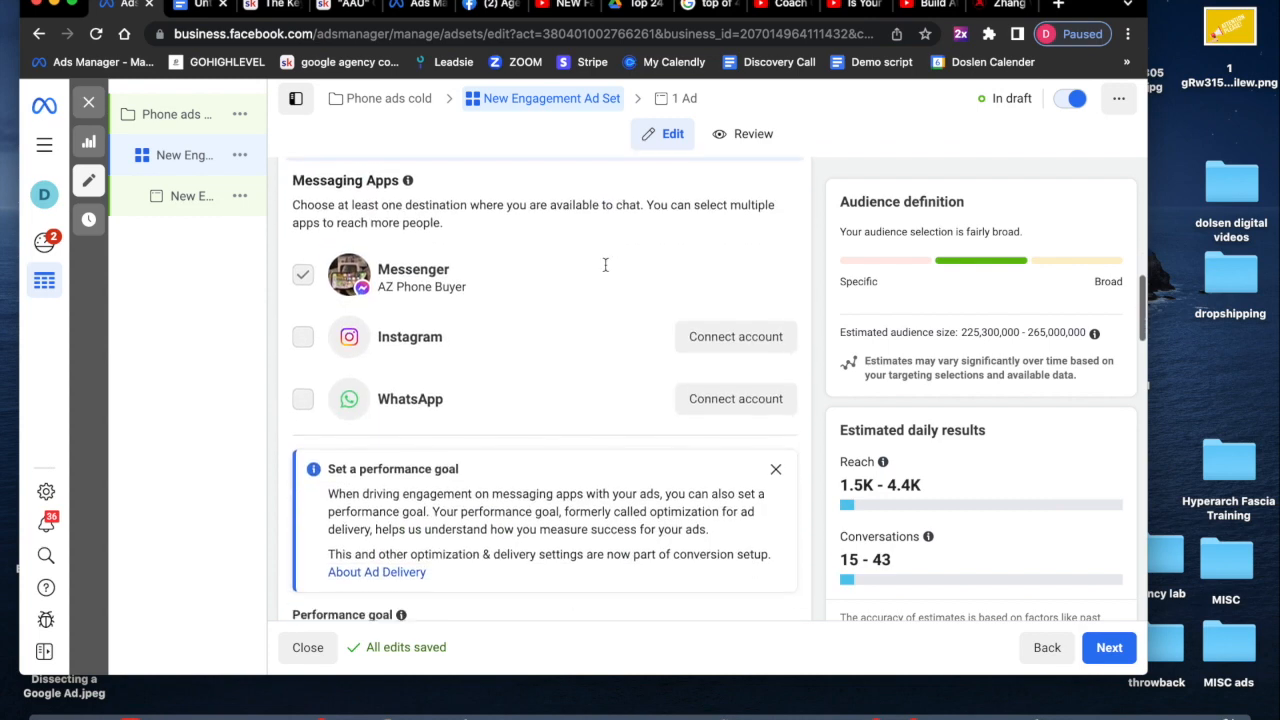
scroll(605, 265, "down", 1)
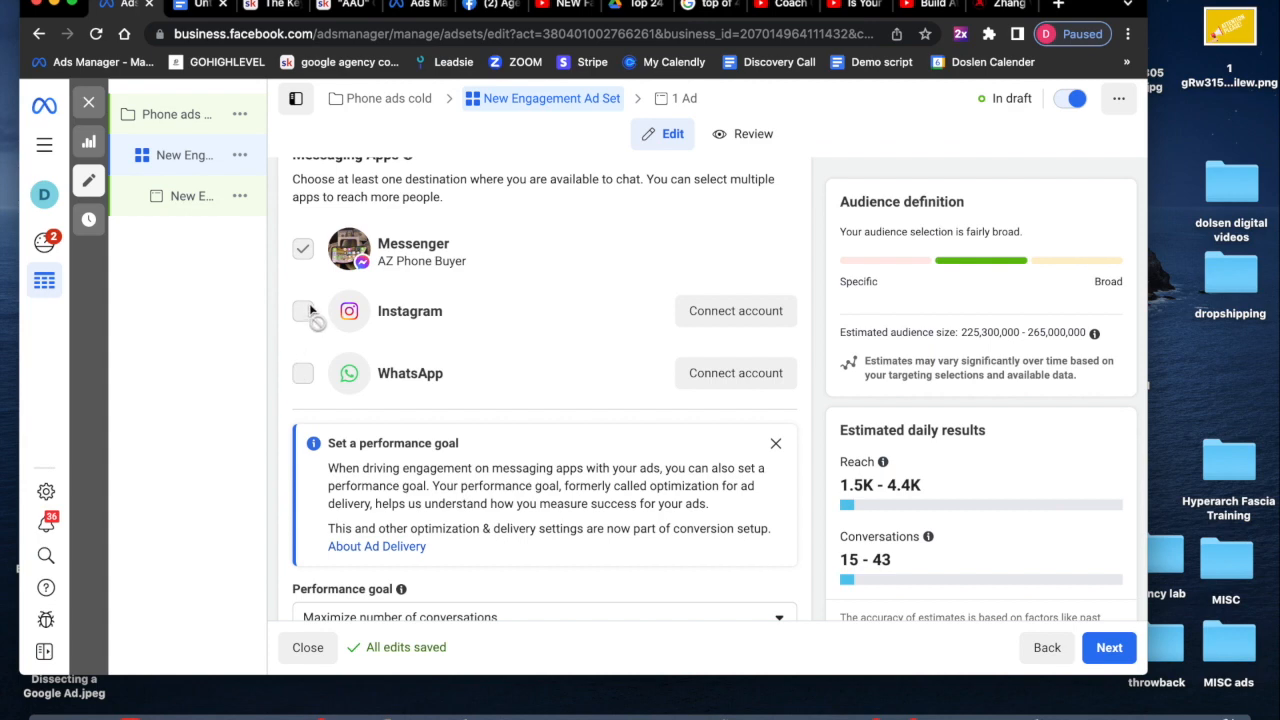
scroll(306, 375, "down", 3)
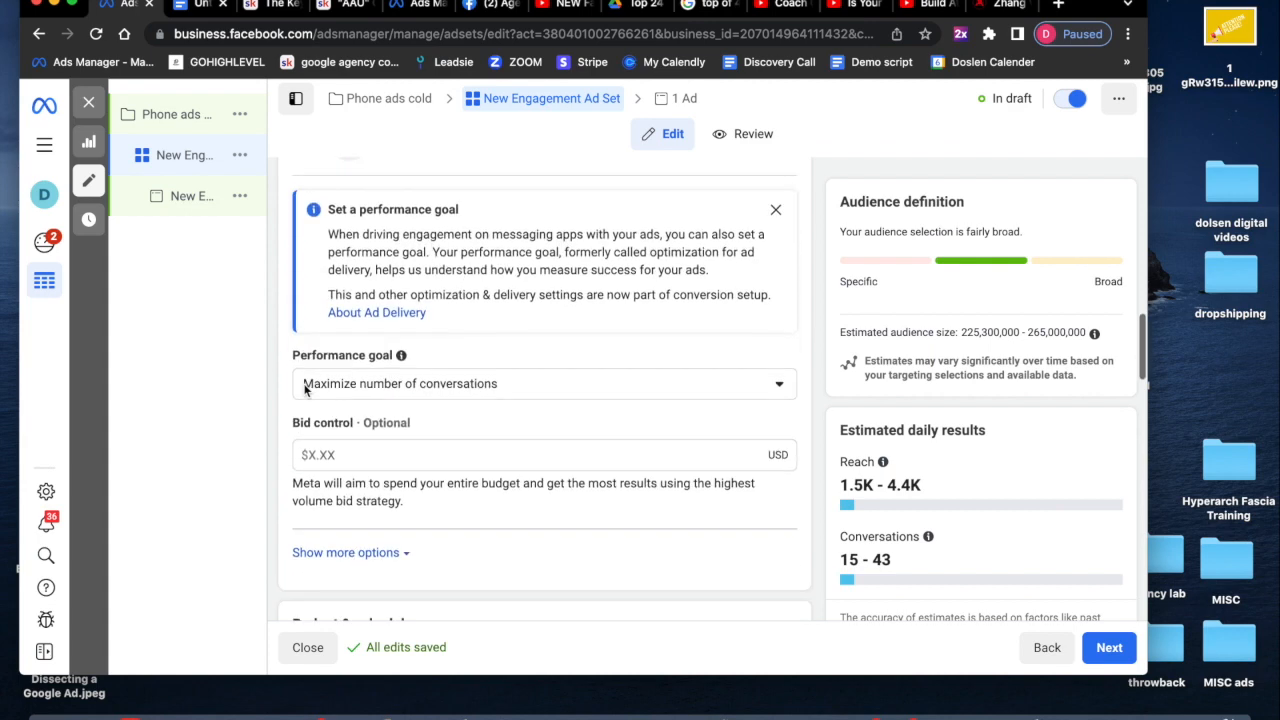
scroll(306, 390, "down", 2)
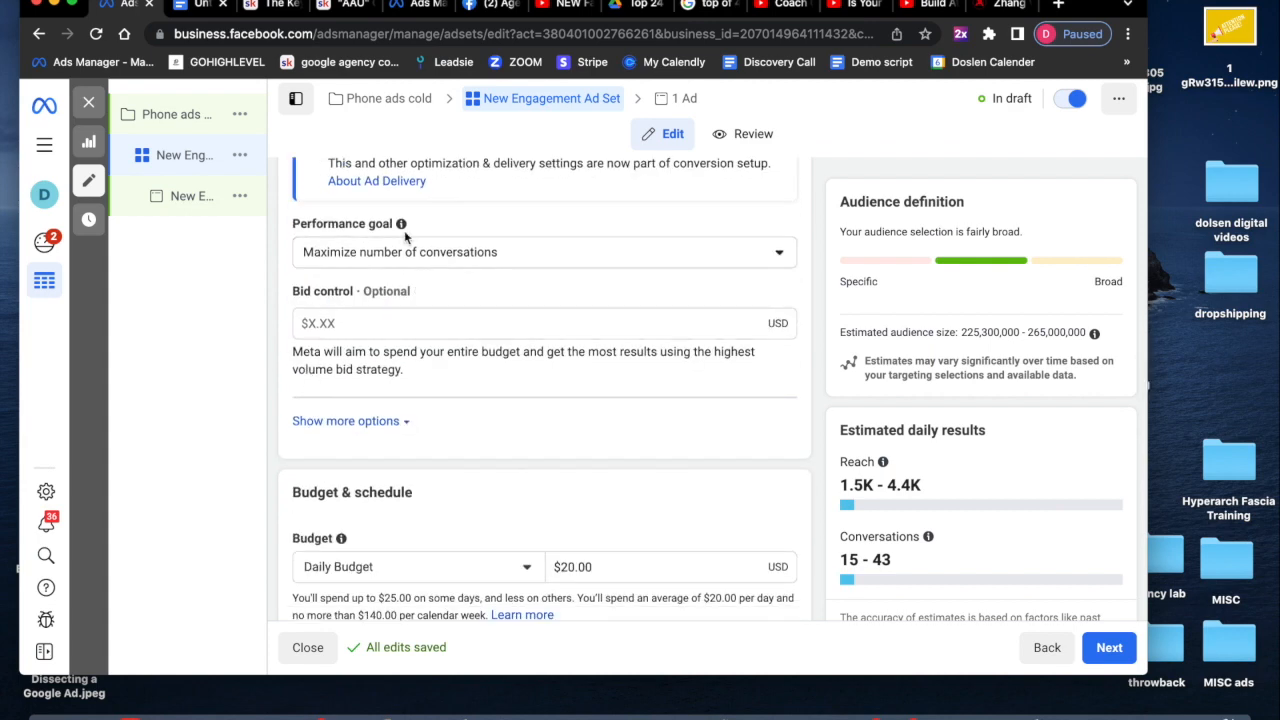
scroll(475, 245, "down", 3)
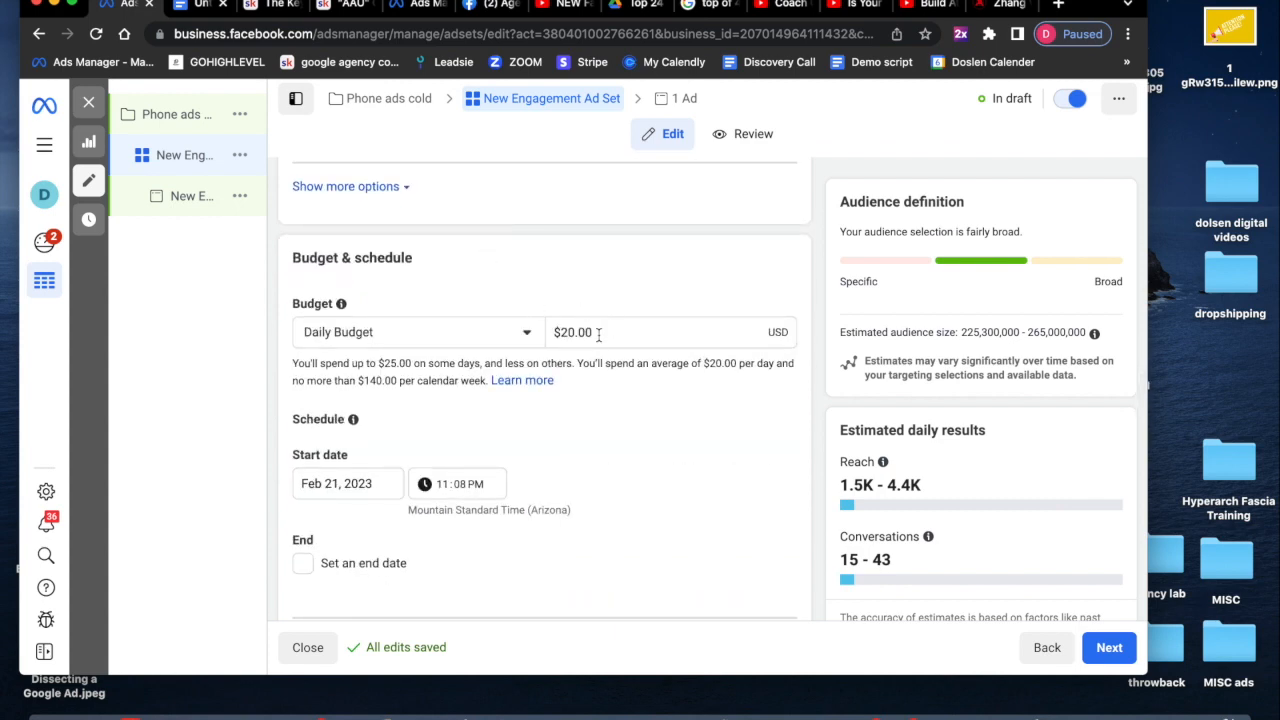
scroll(598, 334, "down", 4)
scroll(598, 334, "down", 2)
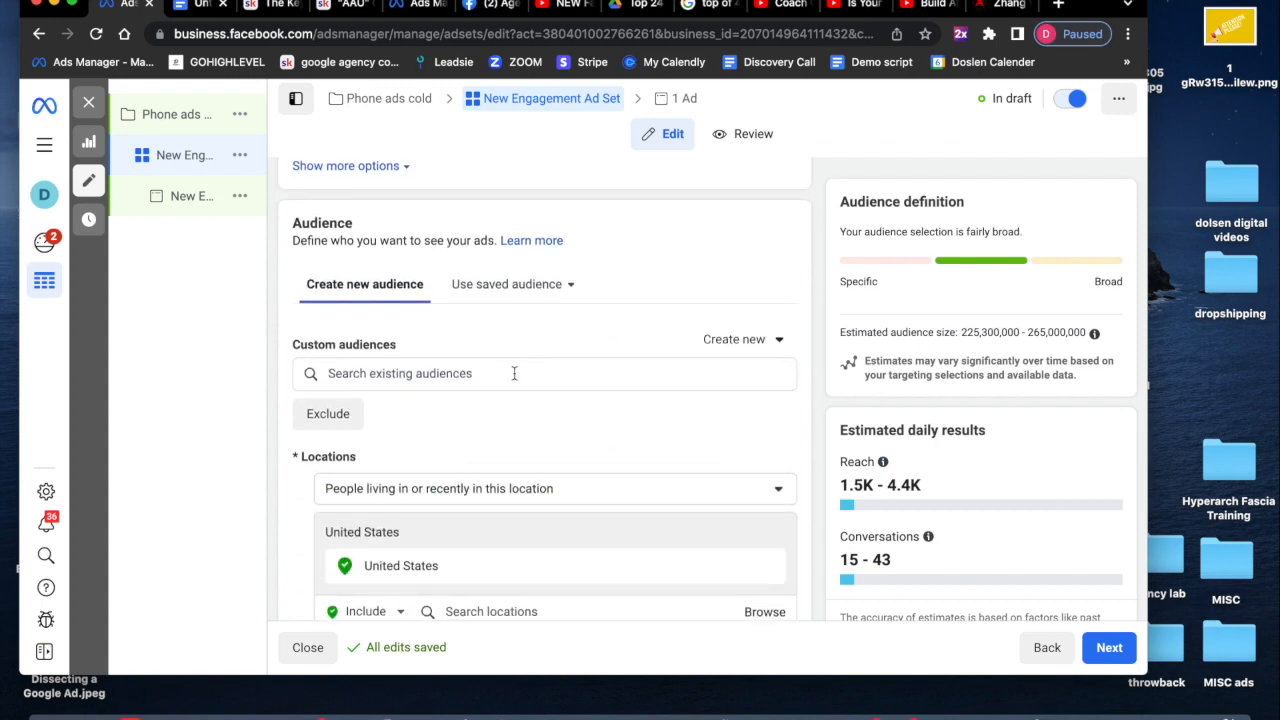
scroll(514, 373, "down", 1)
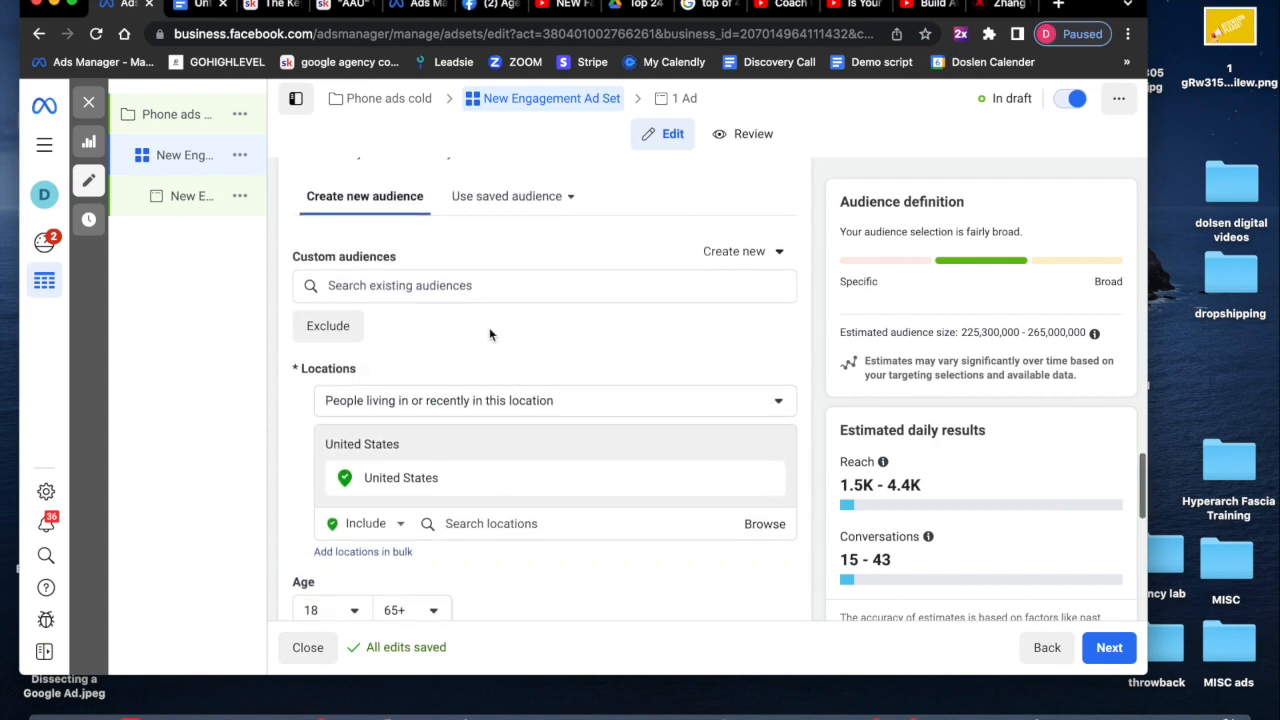
scroll(489, 334, "down", 2)
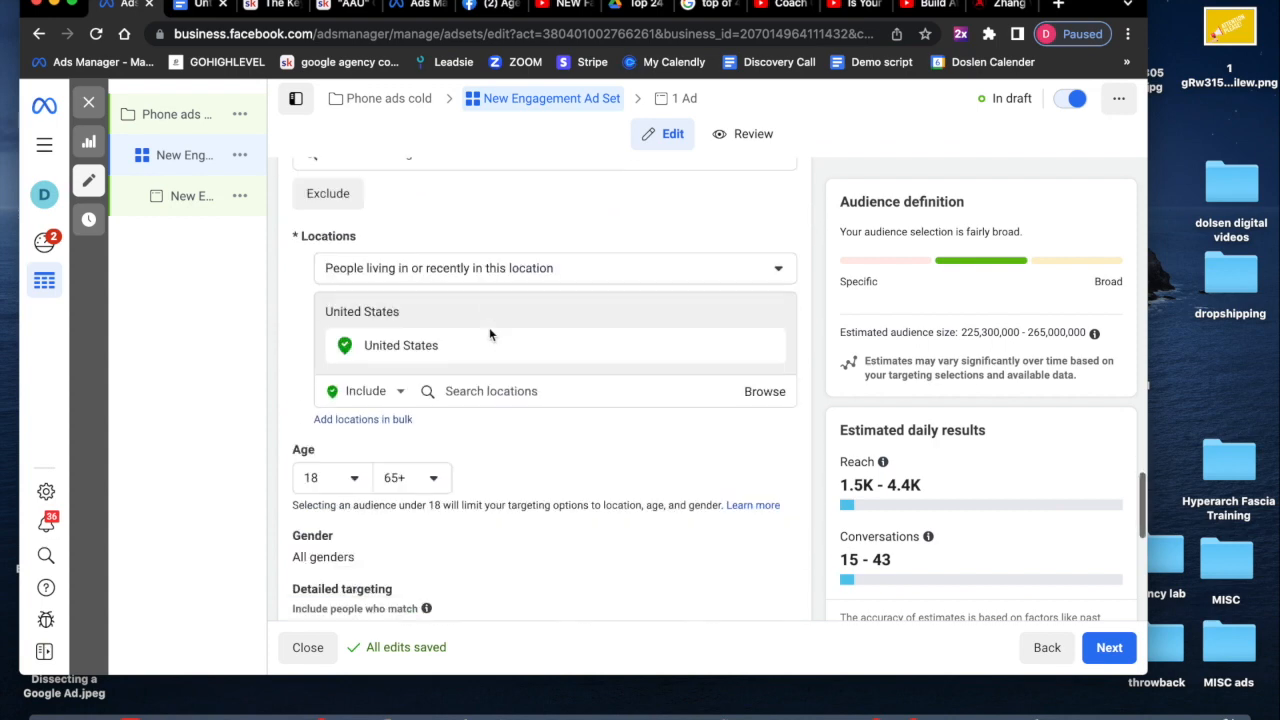
left_click(545, 250)
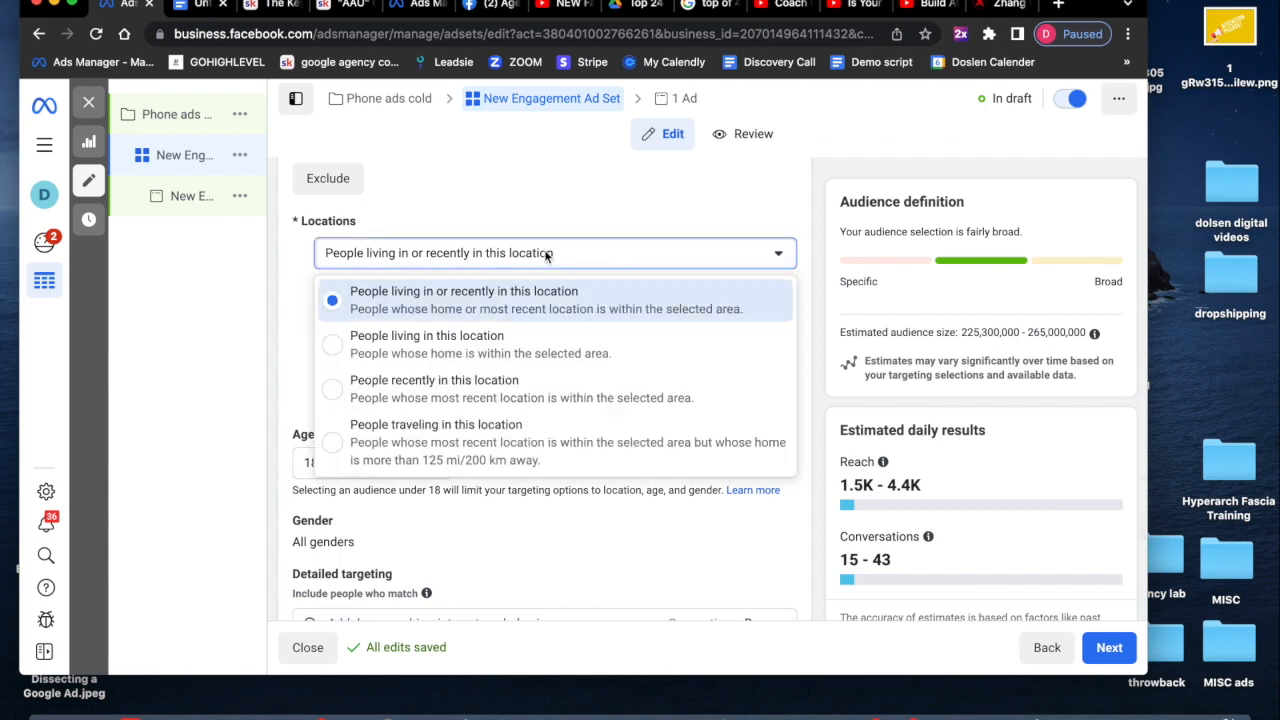
left_click(487, 341)
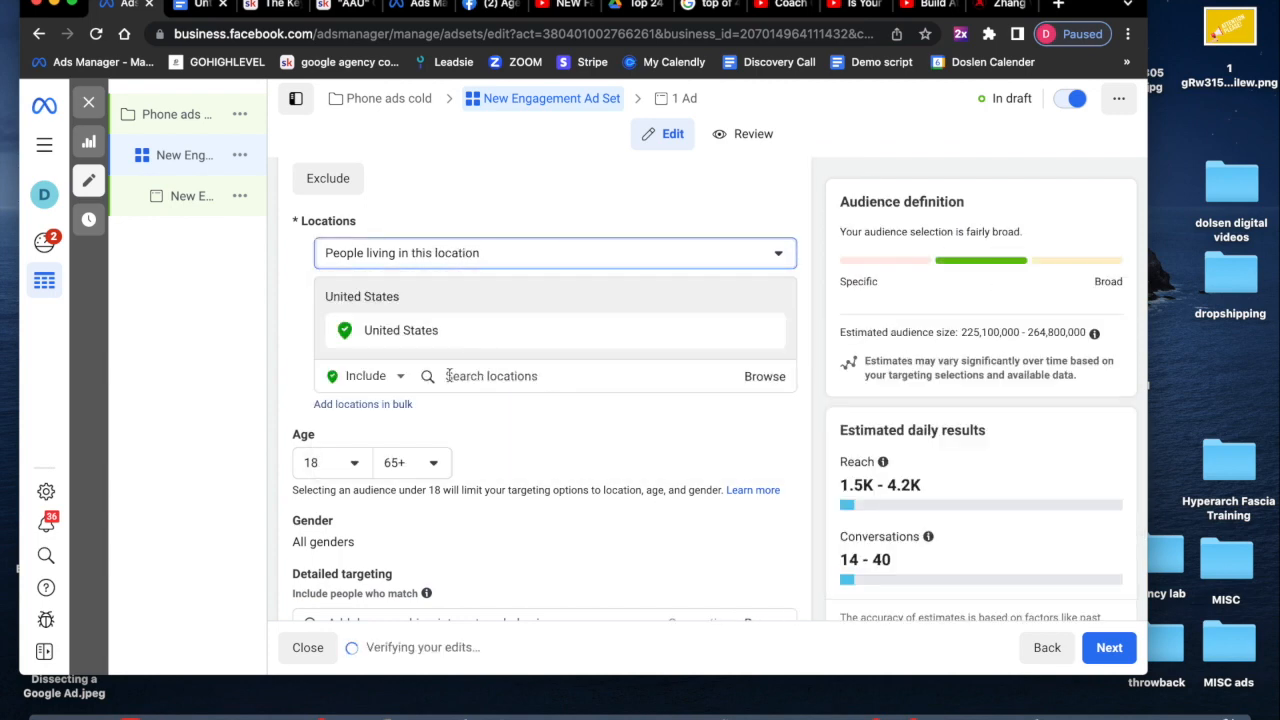
- Search for phoenix arizona, add Phoenix, Arizona City as the location, and set its radius to 20 mi
left_click(531, 378)
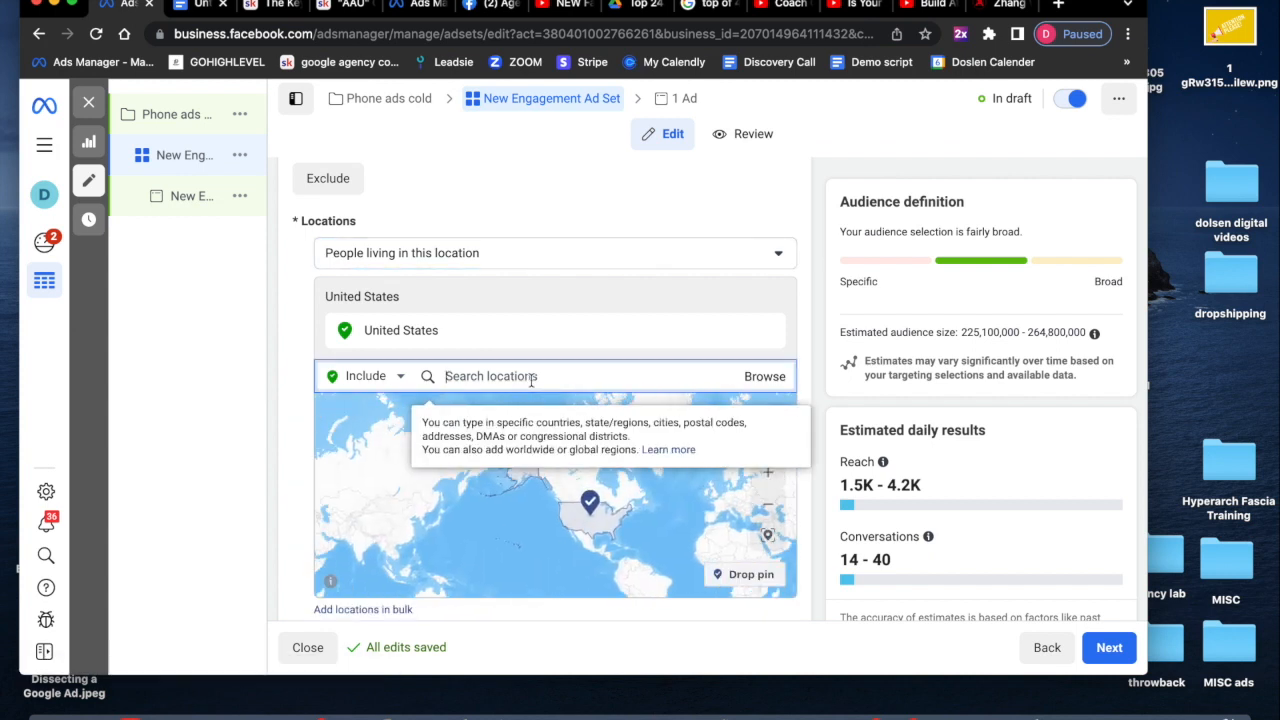
type("phoenix ari")
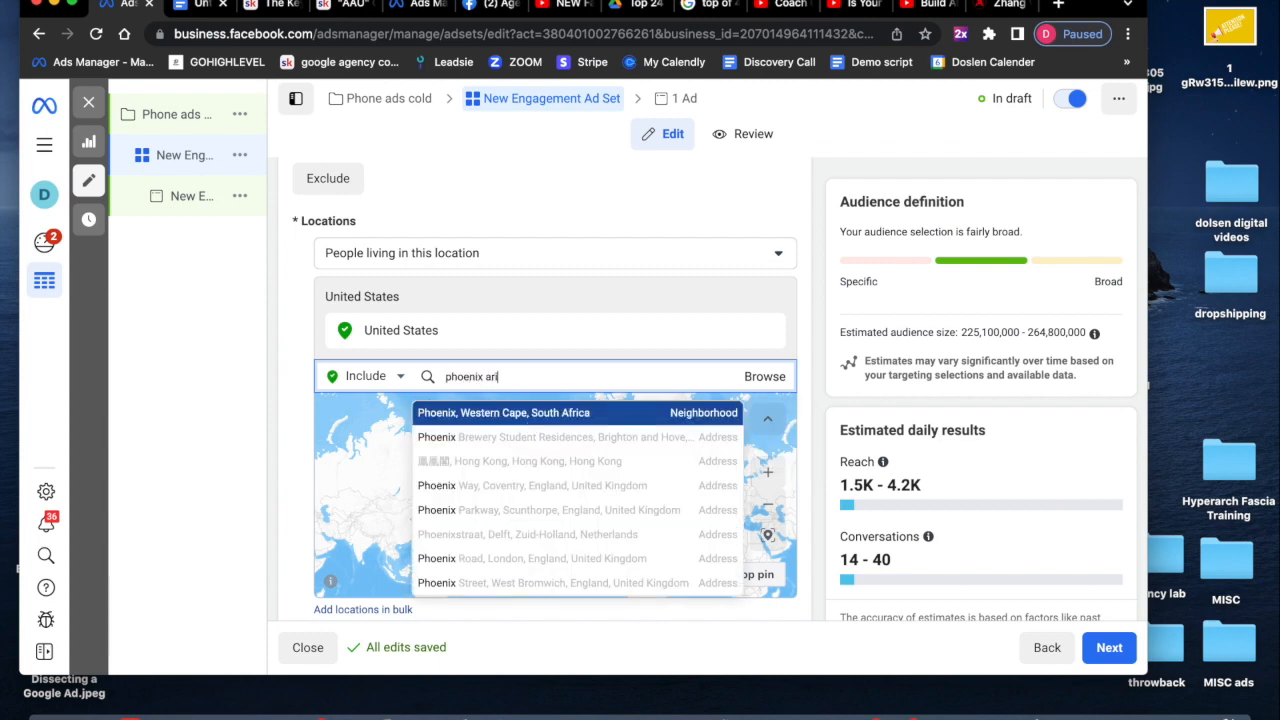
type("zona")
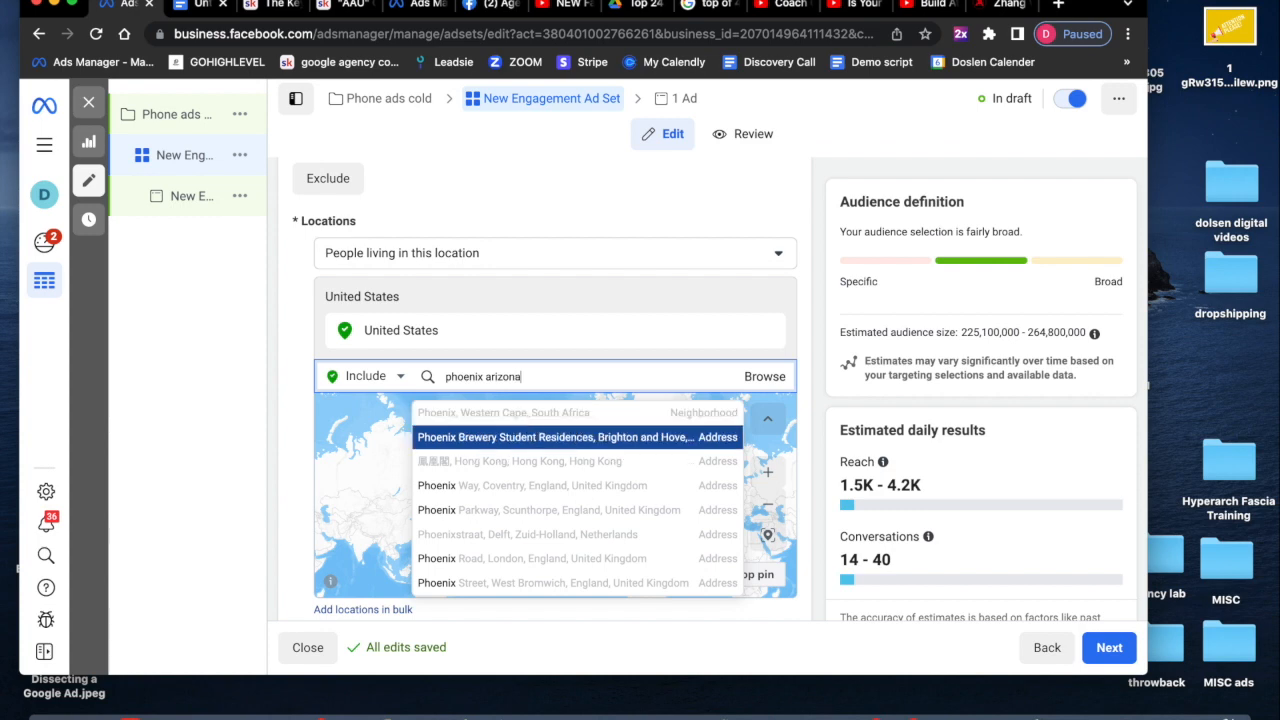
left_click(525, 419)
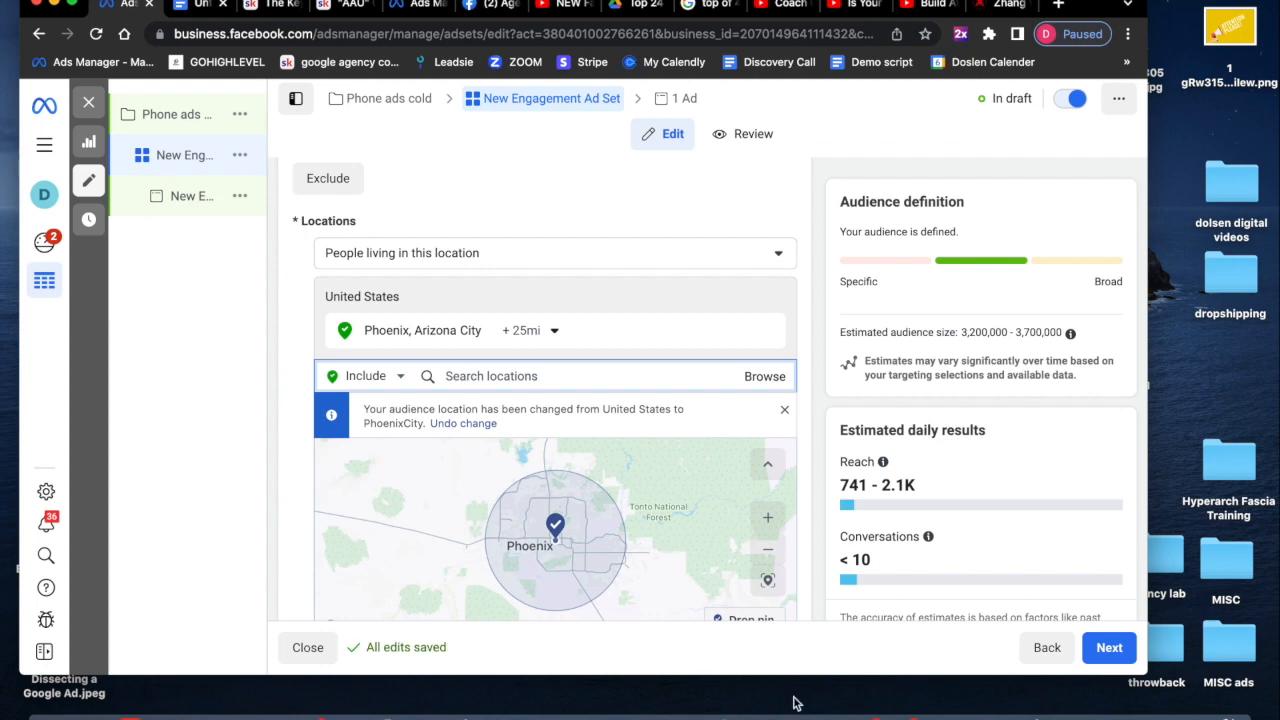
left_click(548, 333)
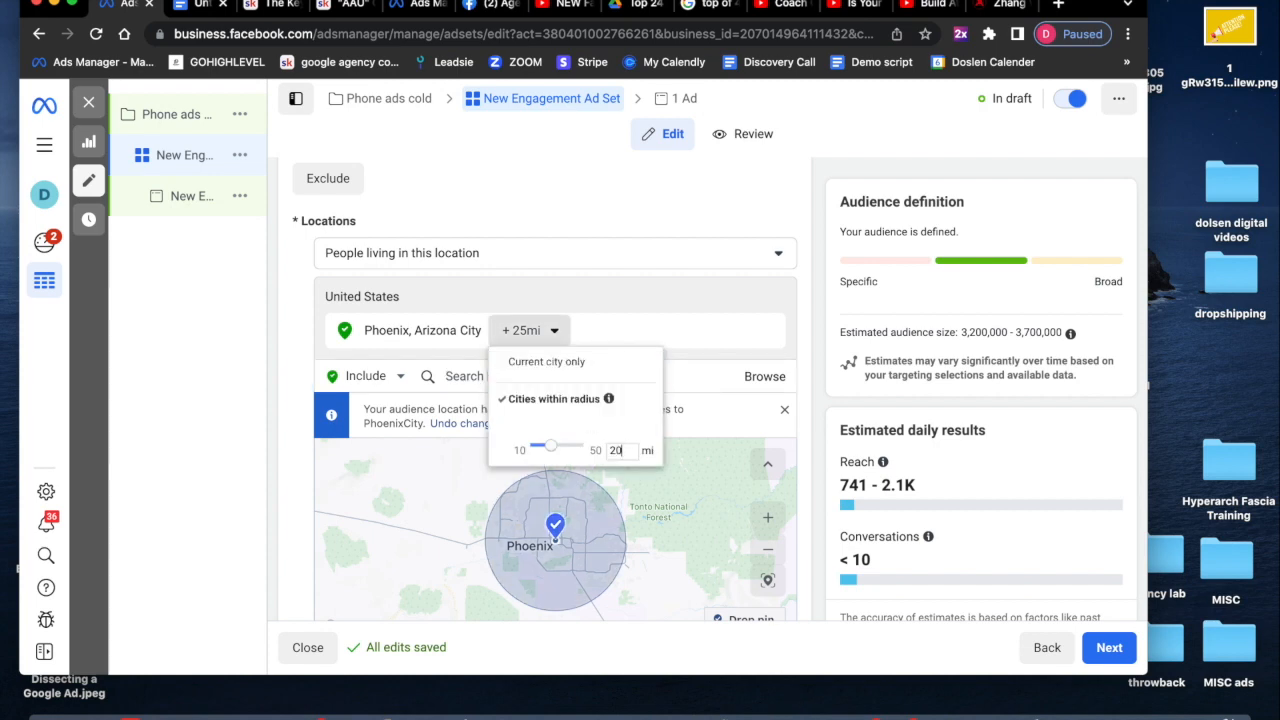
key("Return")
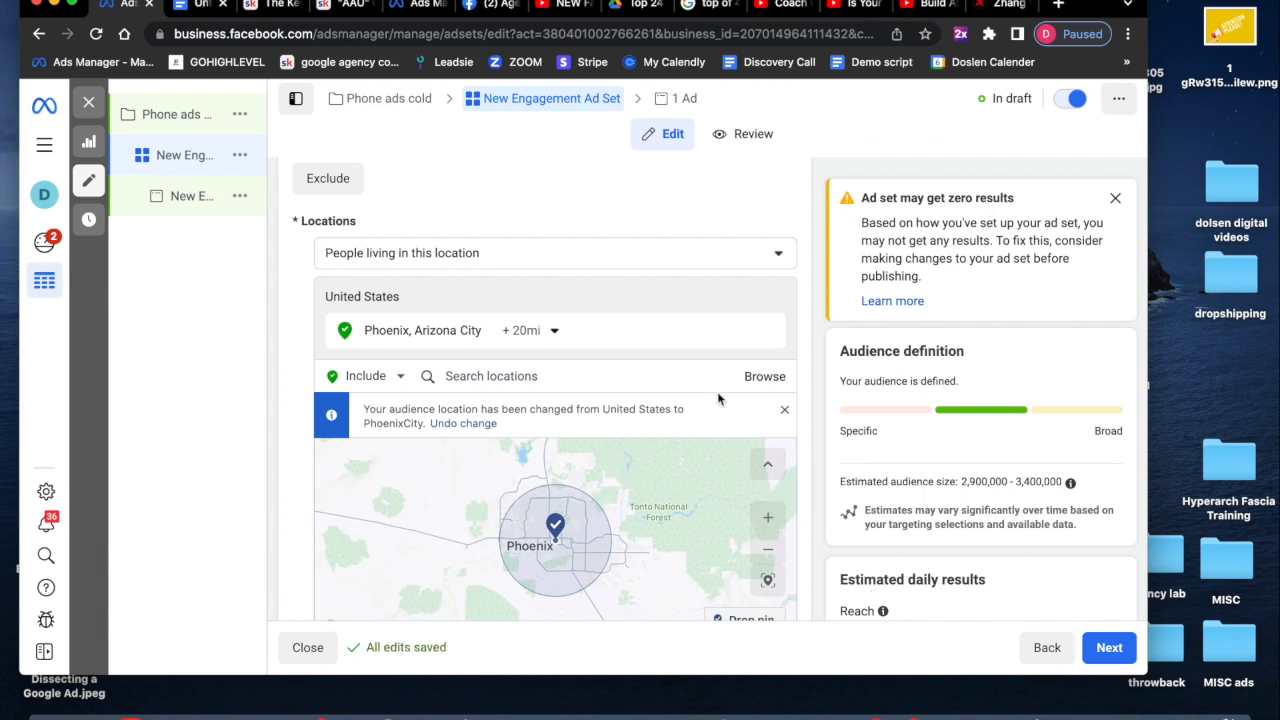
- Drop a location pin on the map between Phoenix and Mesa to replace the city target
scroll(717, 395, "down", 5)
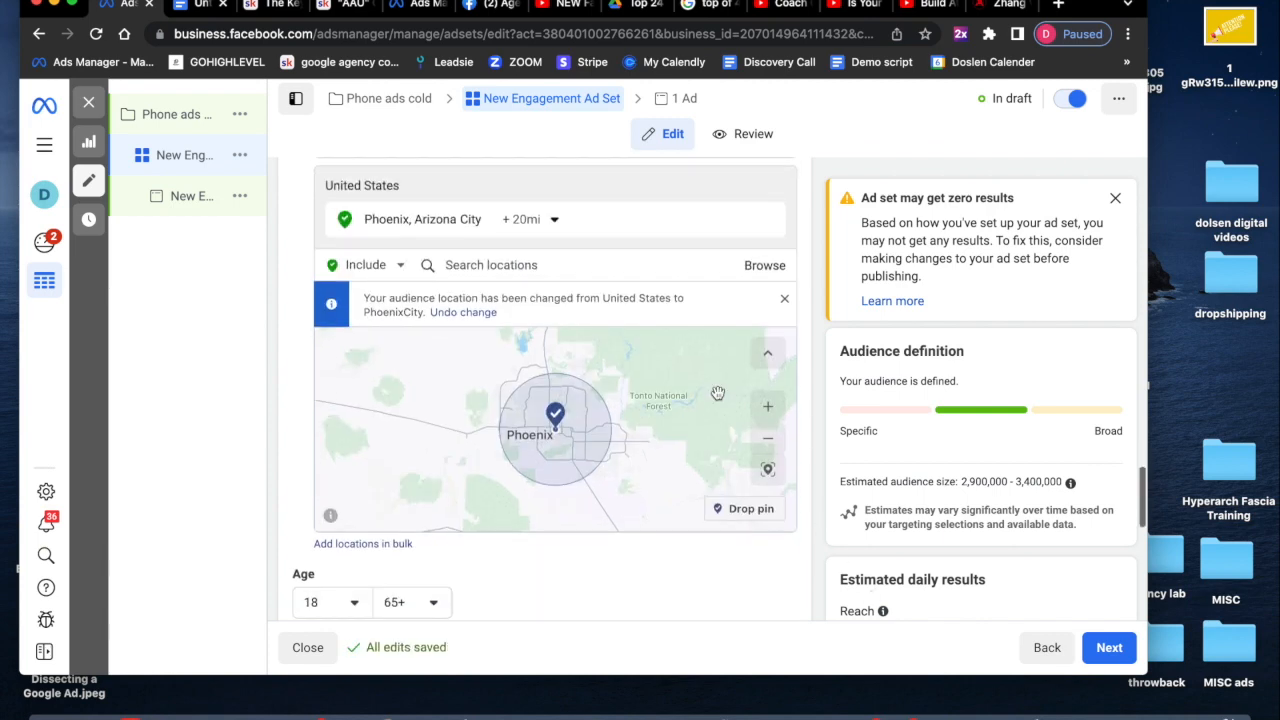
left_click(768, 438)
scroll(530, 415, "up", 5)
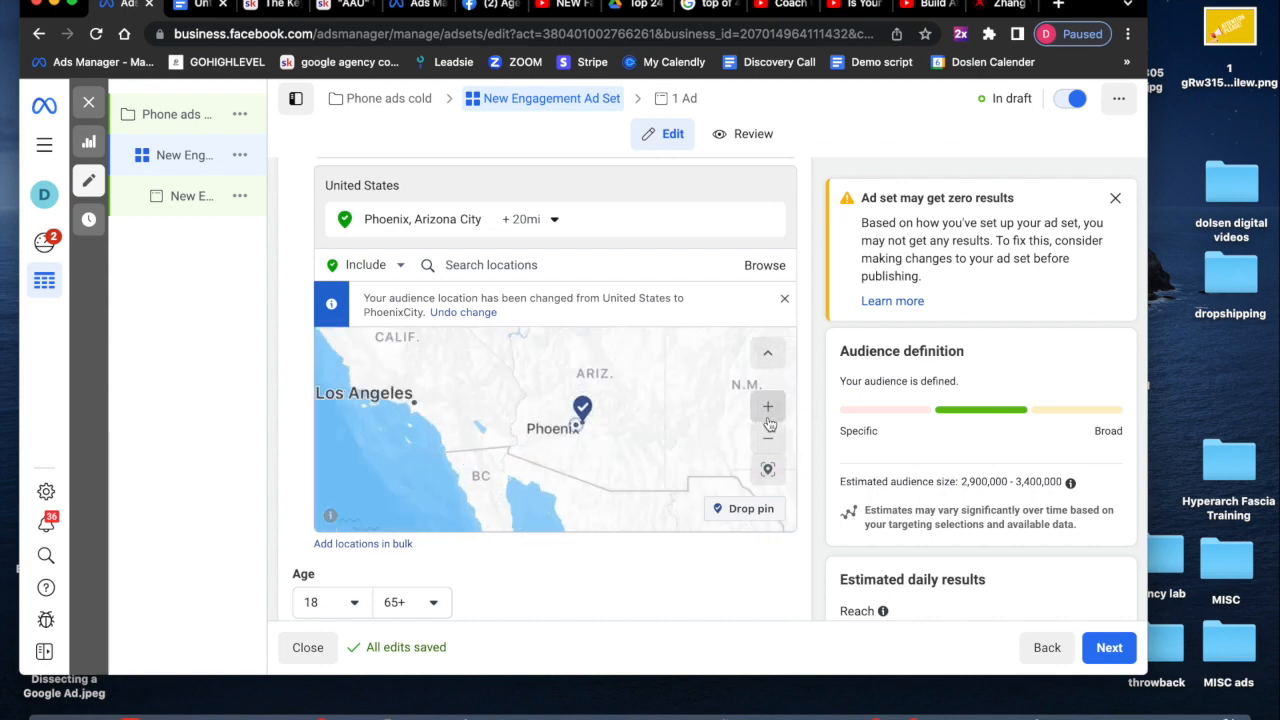
left_click_drag(527, 410, 454, 443)
left_click(765, 412)
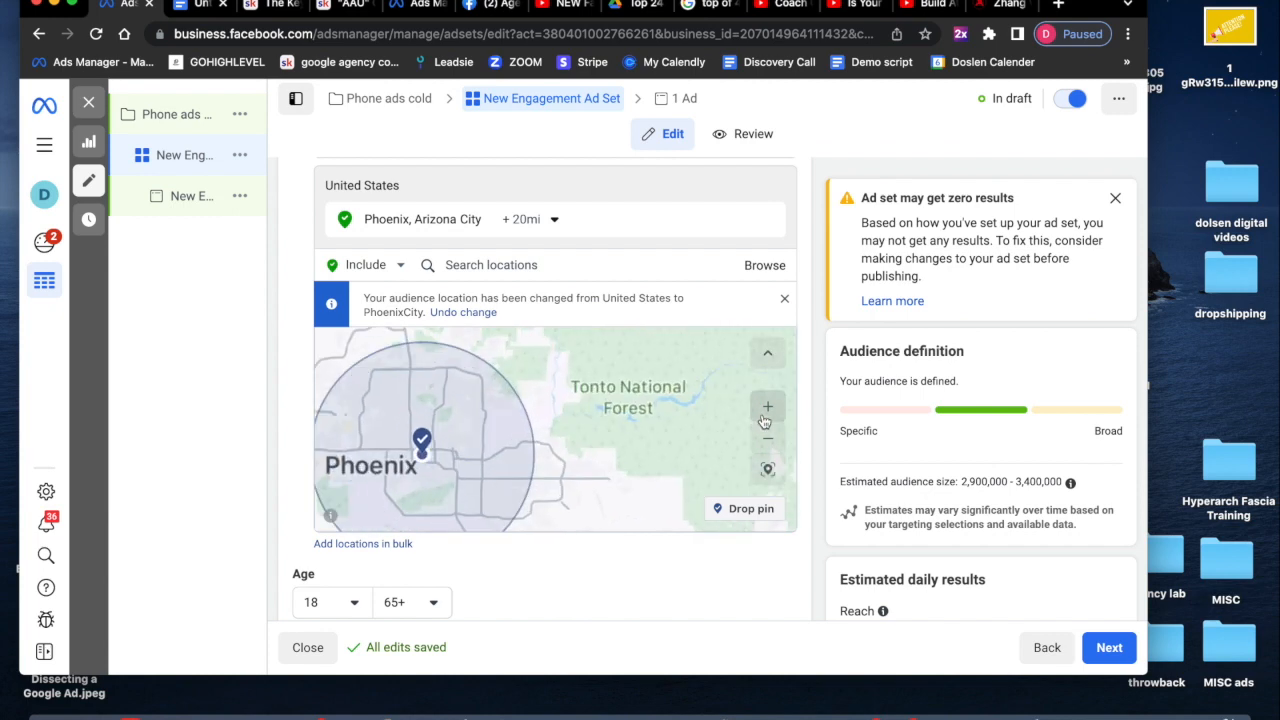
left_click_drag(755, 398, 742, 428)
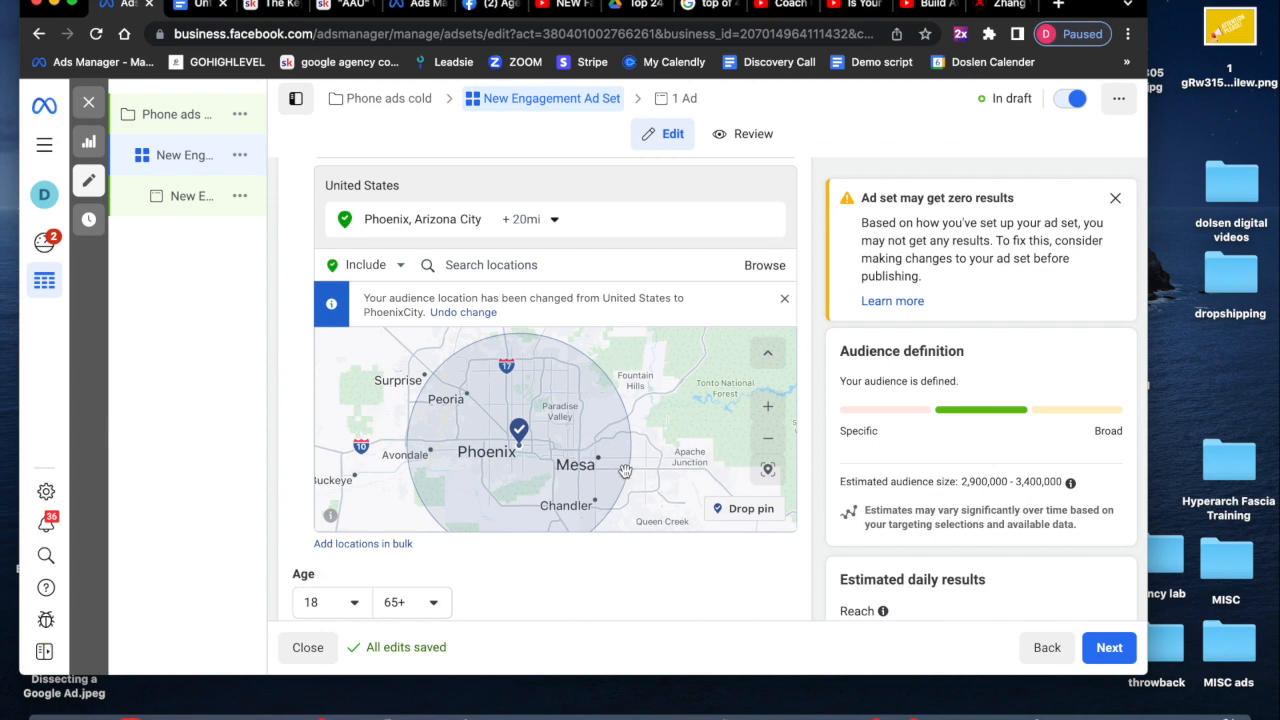
scroll(685, 462, "down", 3)
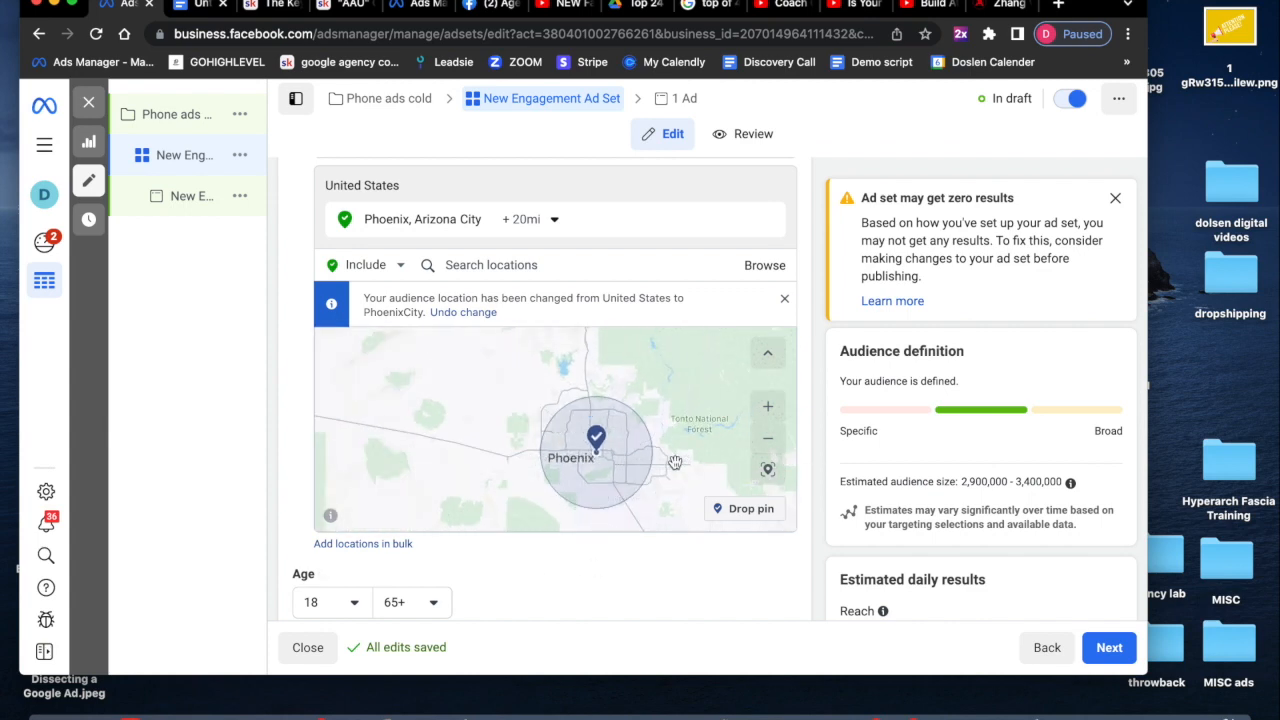
left_click(768, 407)
left_click_drag(661, 367, 591, 340)
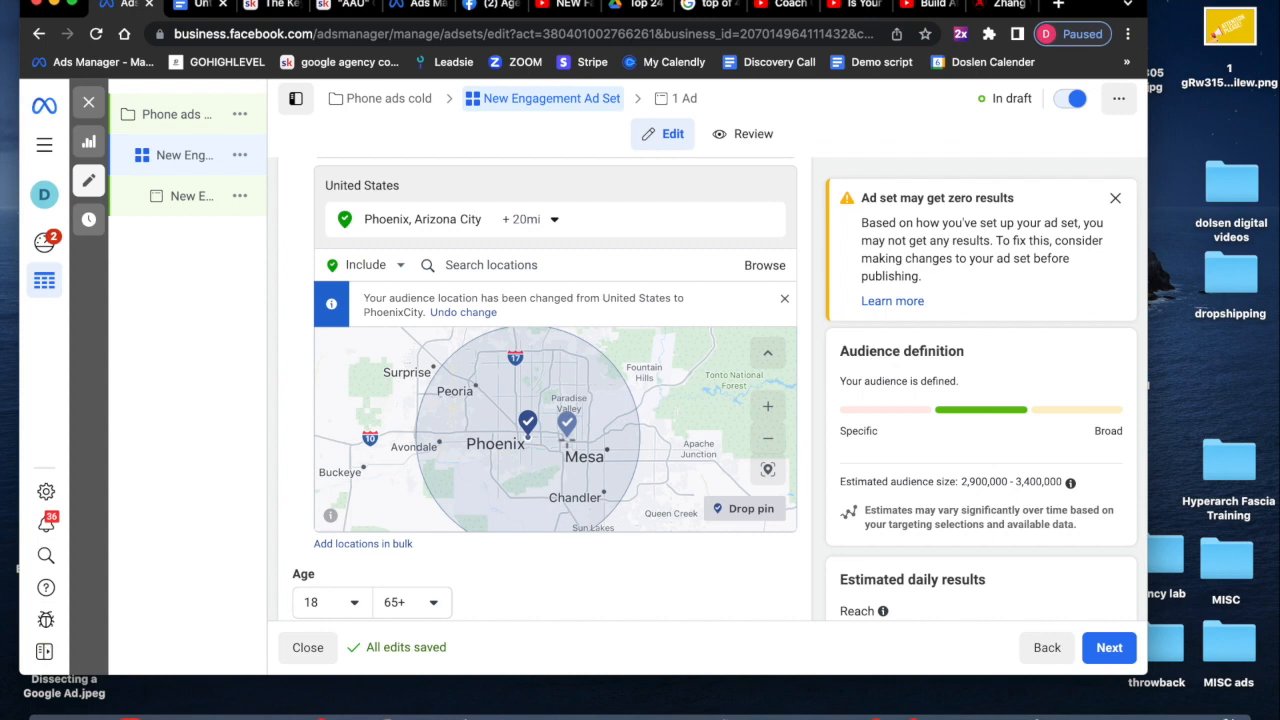
left_click(566, 430)
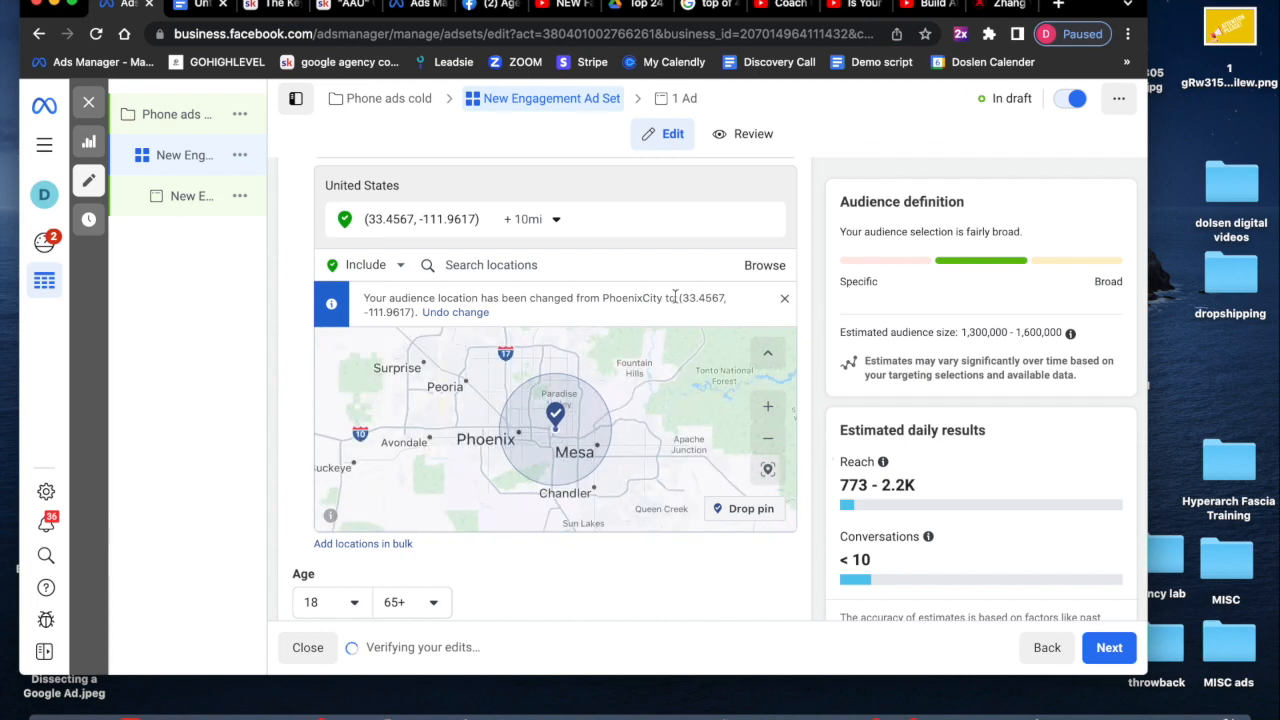
- Set the dropped pin's radius to 23 mi
left_click(553, 221)
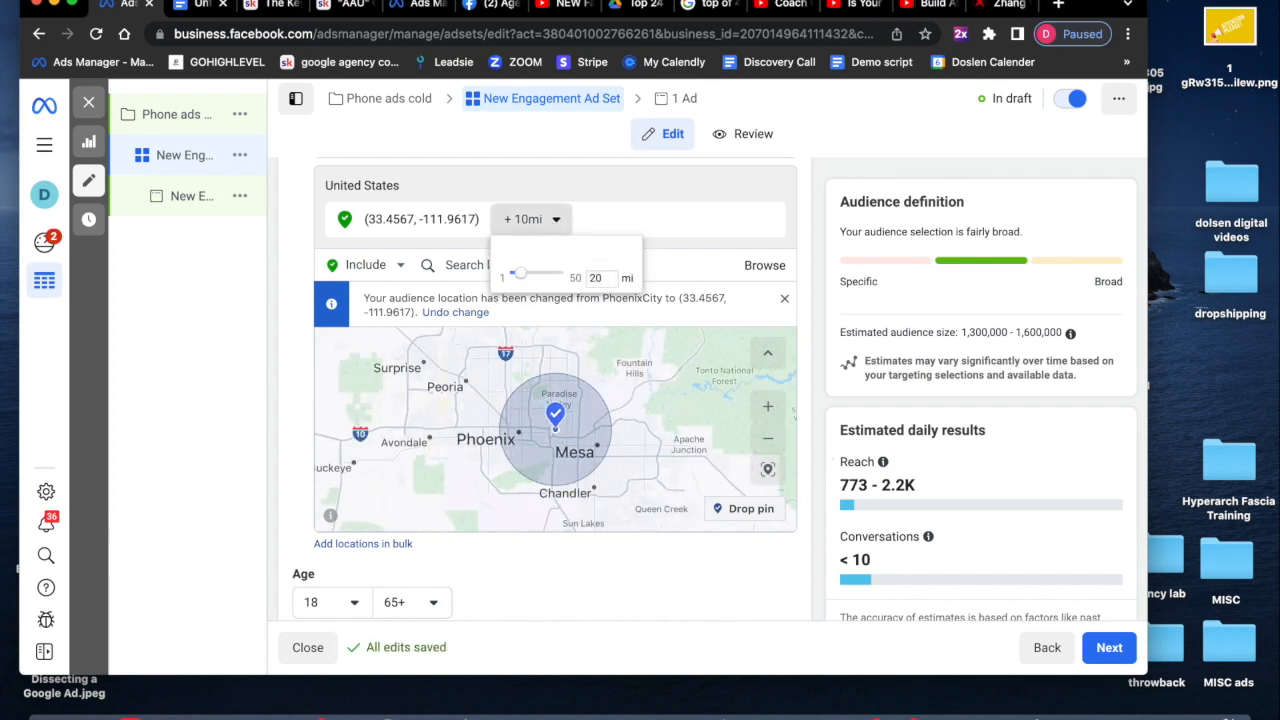
key("Return")
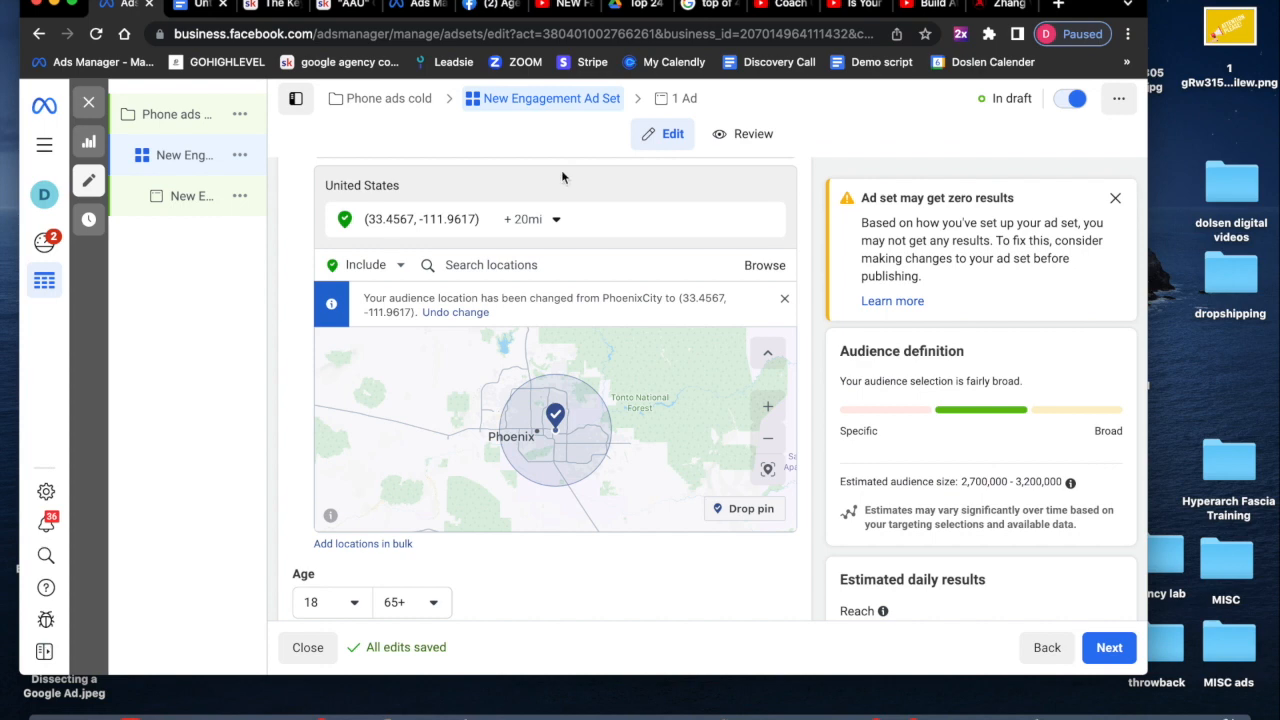
left_click(556, 223)
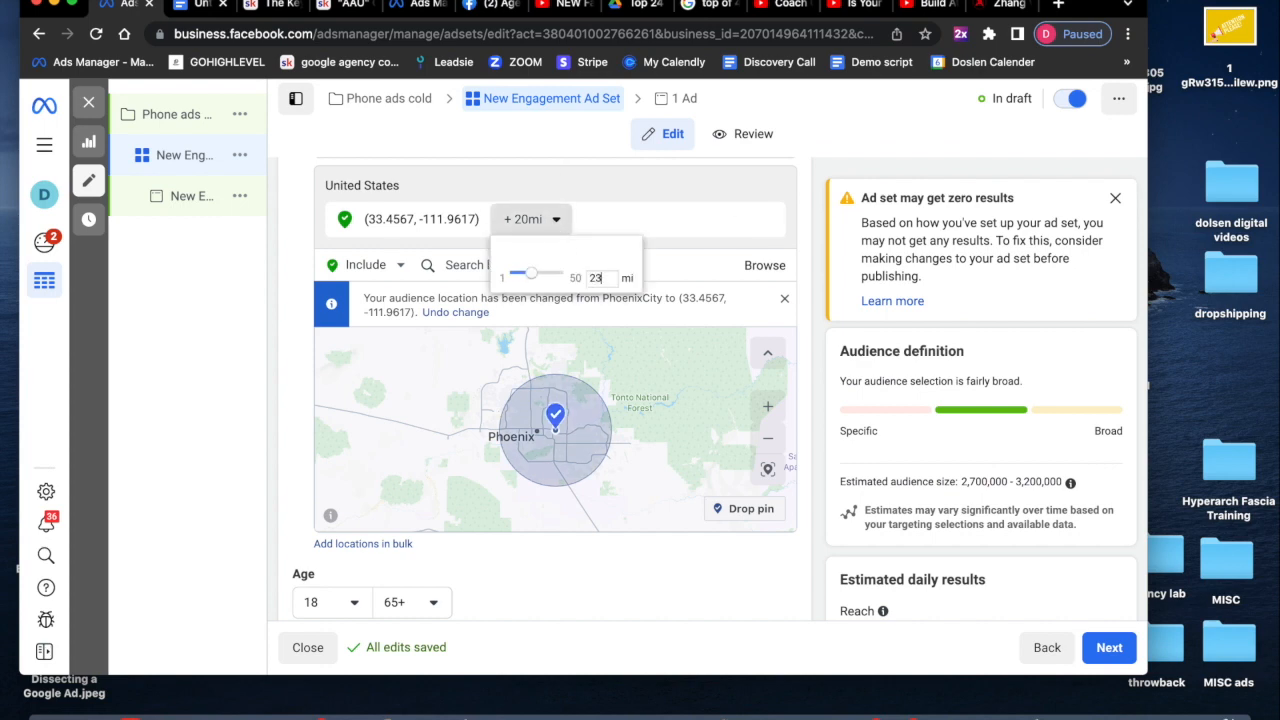
key("Return")
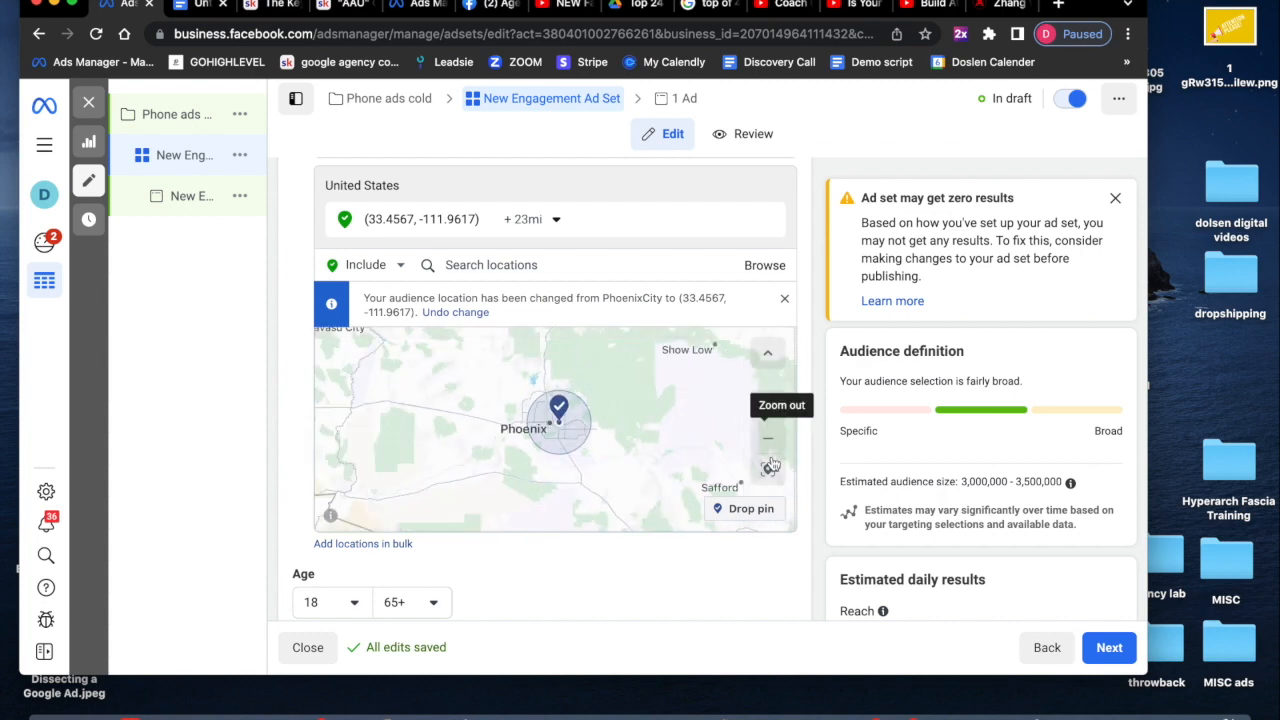
left_click(769, 409)
left_click(769, 409)
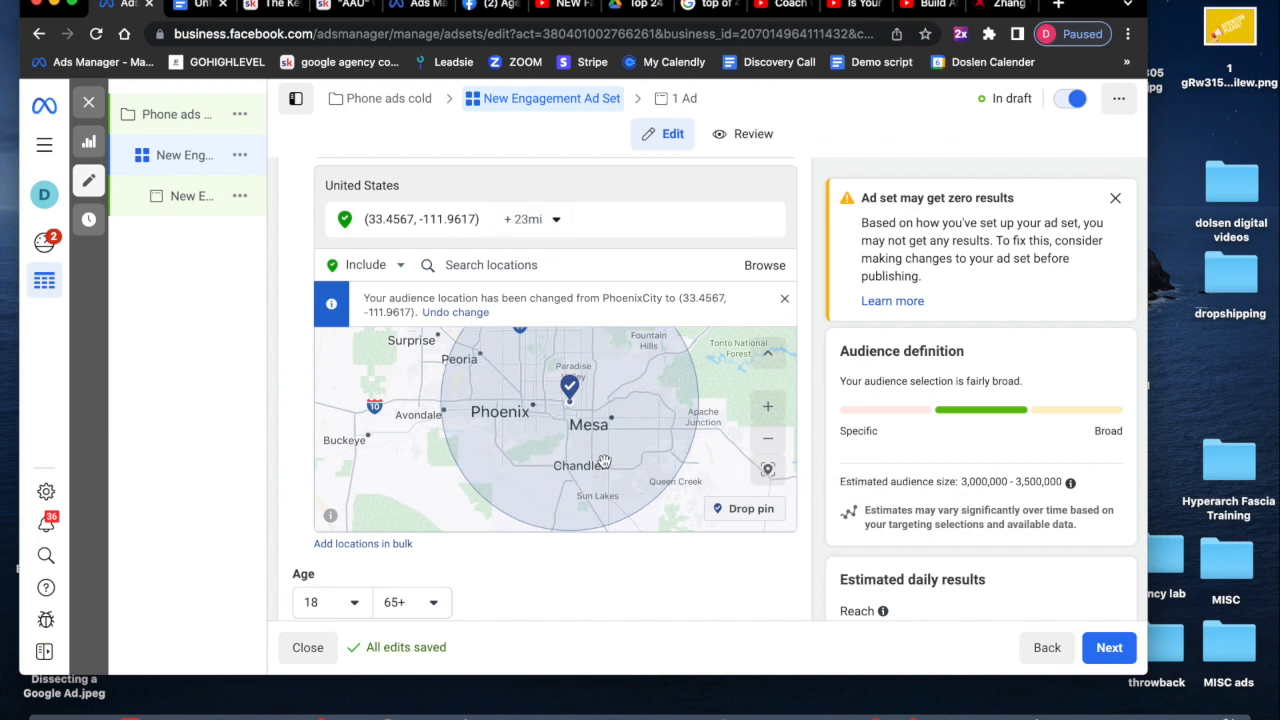
- Add English (All) as the audience language
scroll(665, 612, "down", 3)
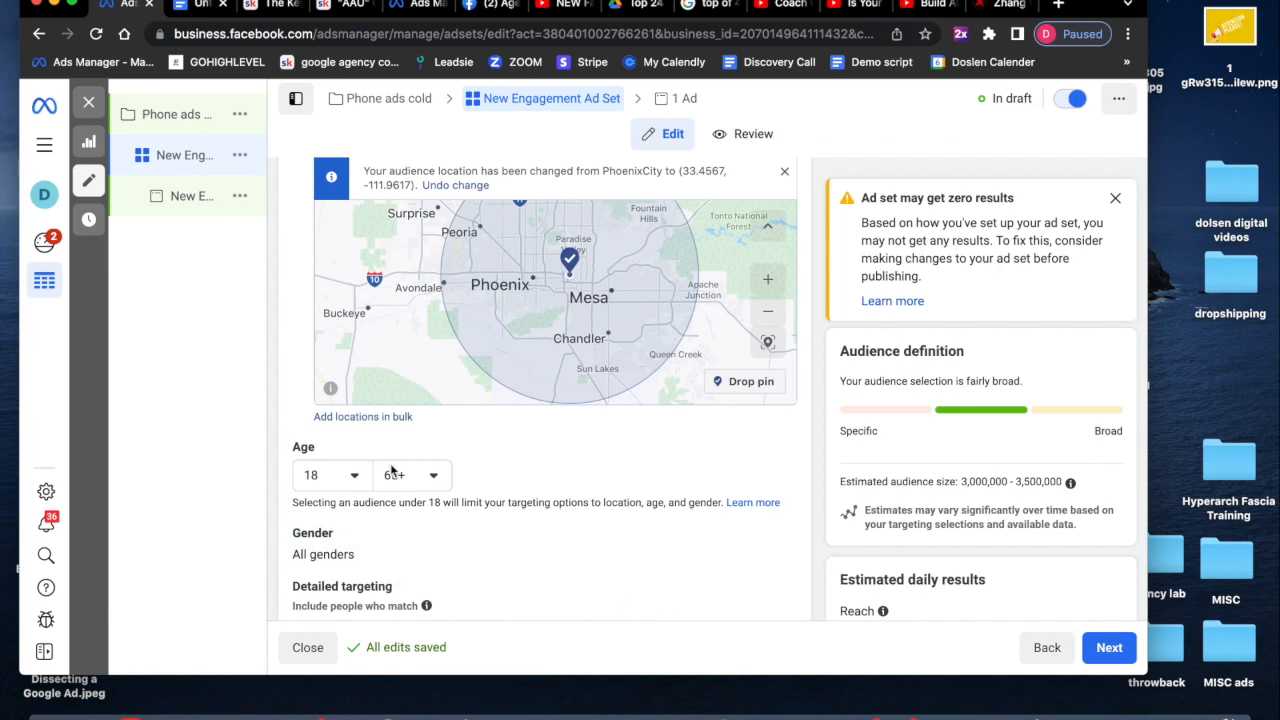
scroll(392, 470, "down", 2)
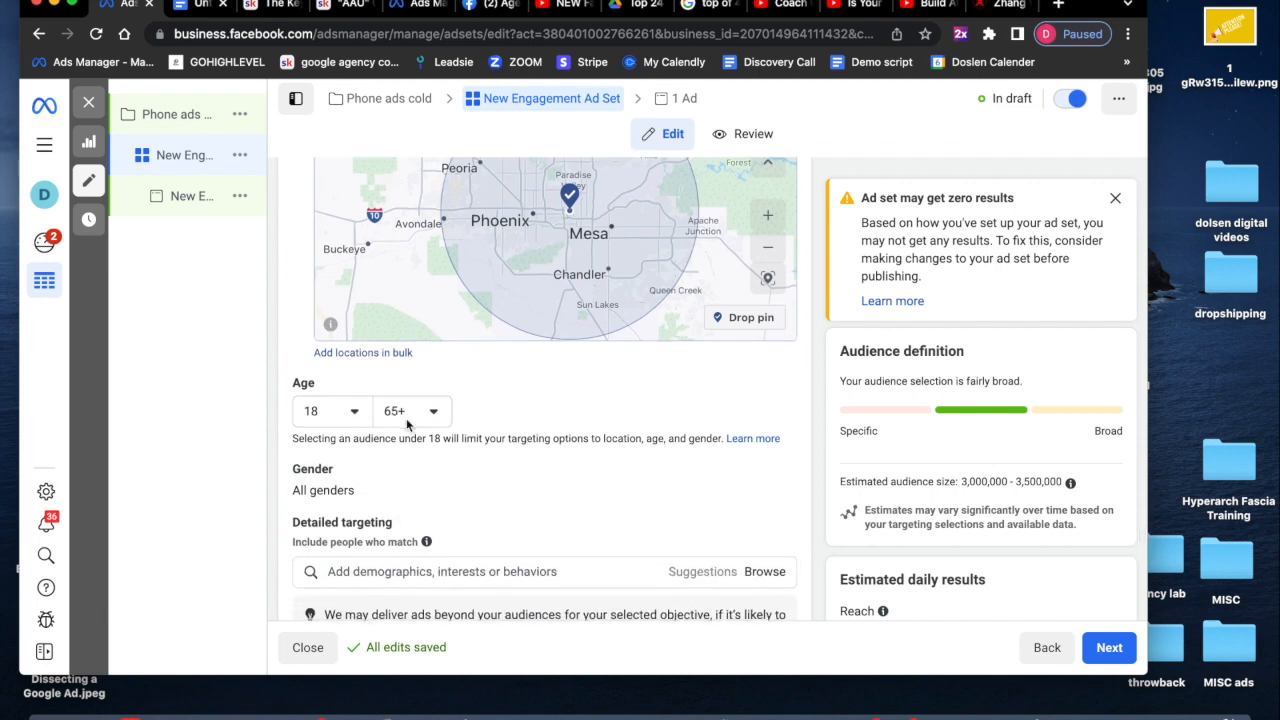
scroll(400, 415, "down", 2)
scroll(406, 425, "down", 2)
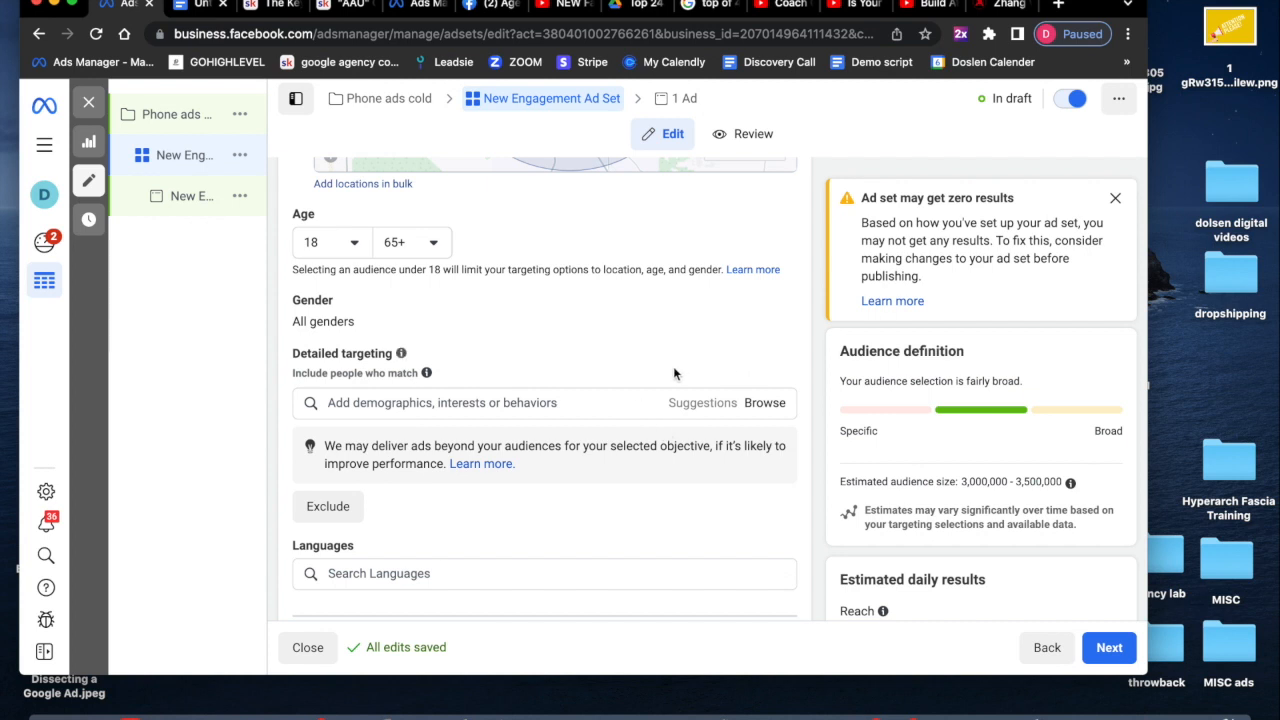
scroll(517, 423, "down", 2)
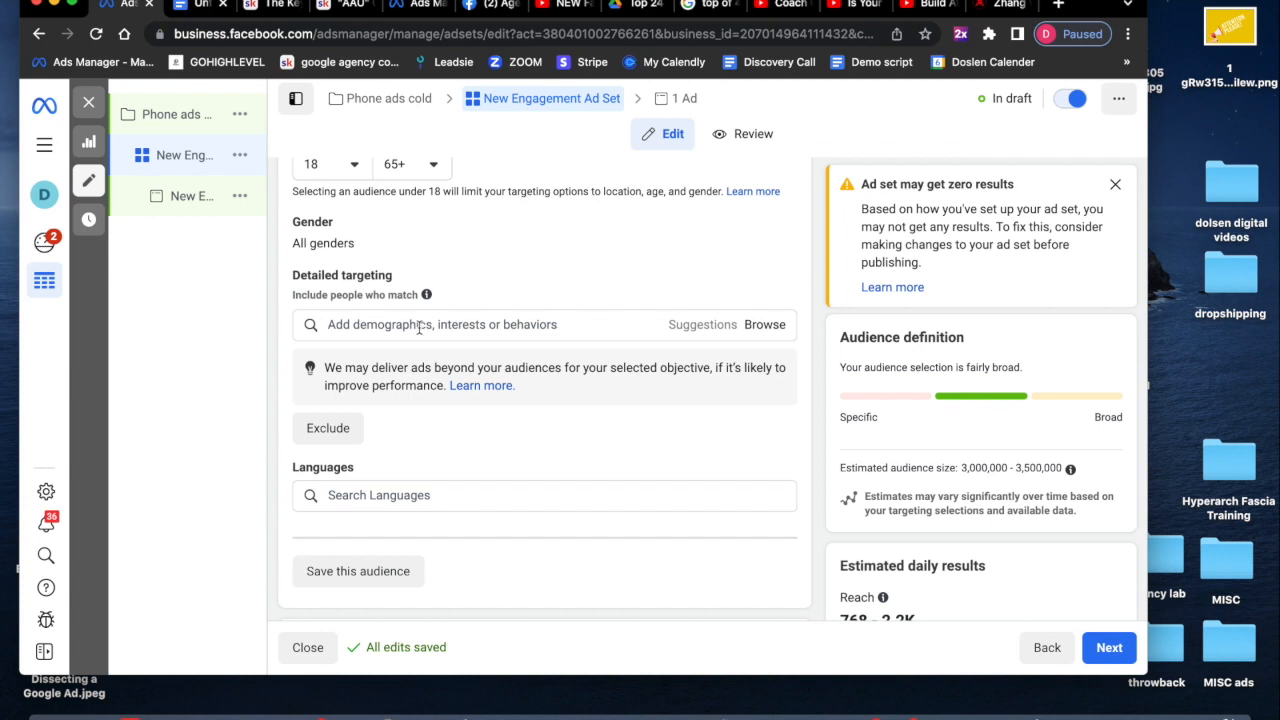
scroll(540, 426, "down", 3)
scroll(540, 426, "down", 1)
left_click(460, 362)
type("englis")
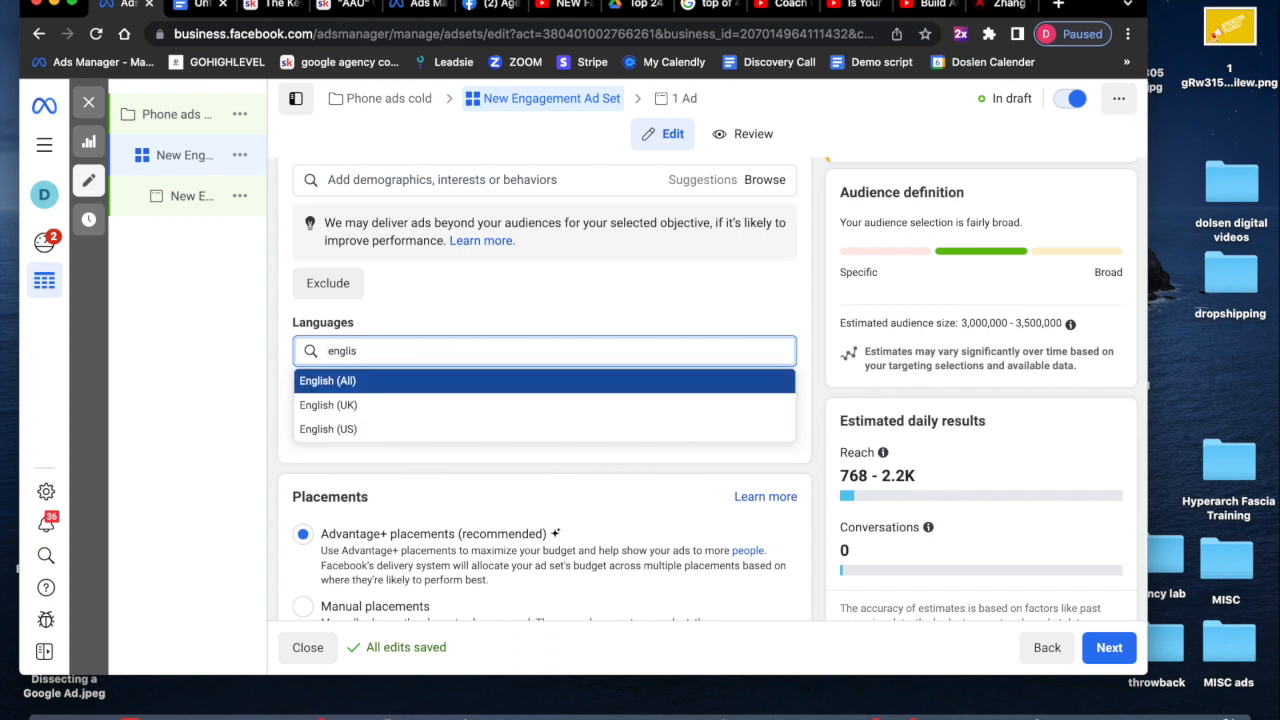
left_click(421, 381)
- Continue from the ad set to the ad level and turn on the ad preview
scroll(578, 529, "down", 2)
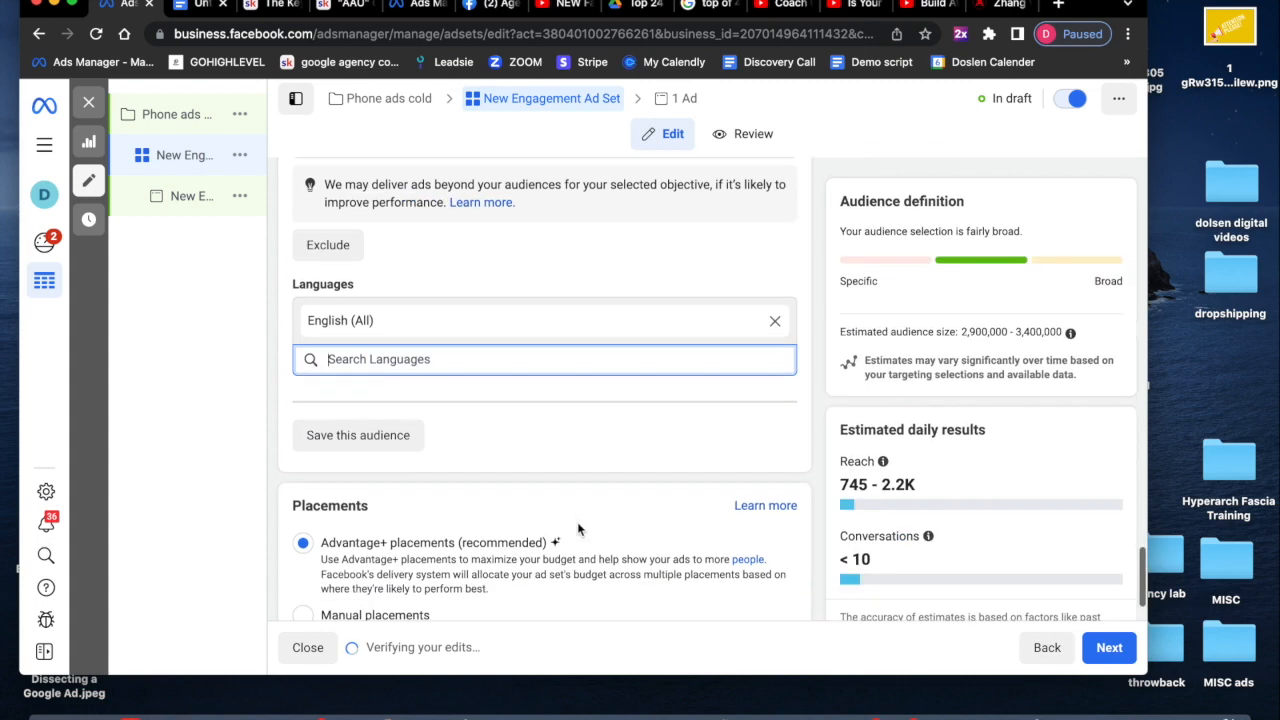
scroll(578, 529, "down", 3)
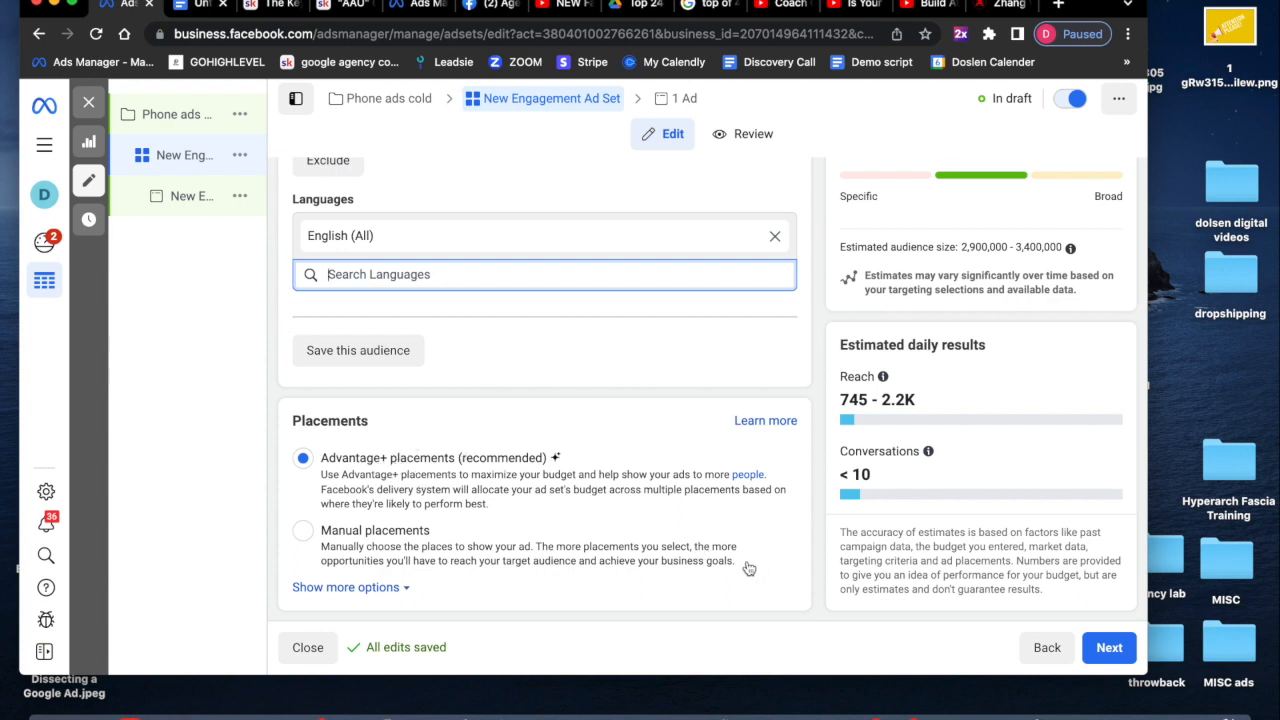
left_click(1128, 648)
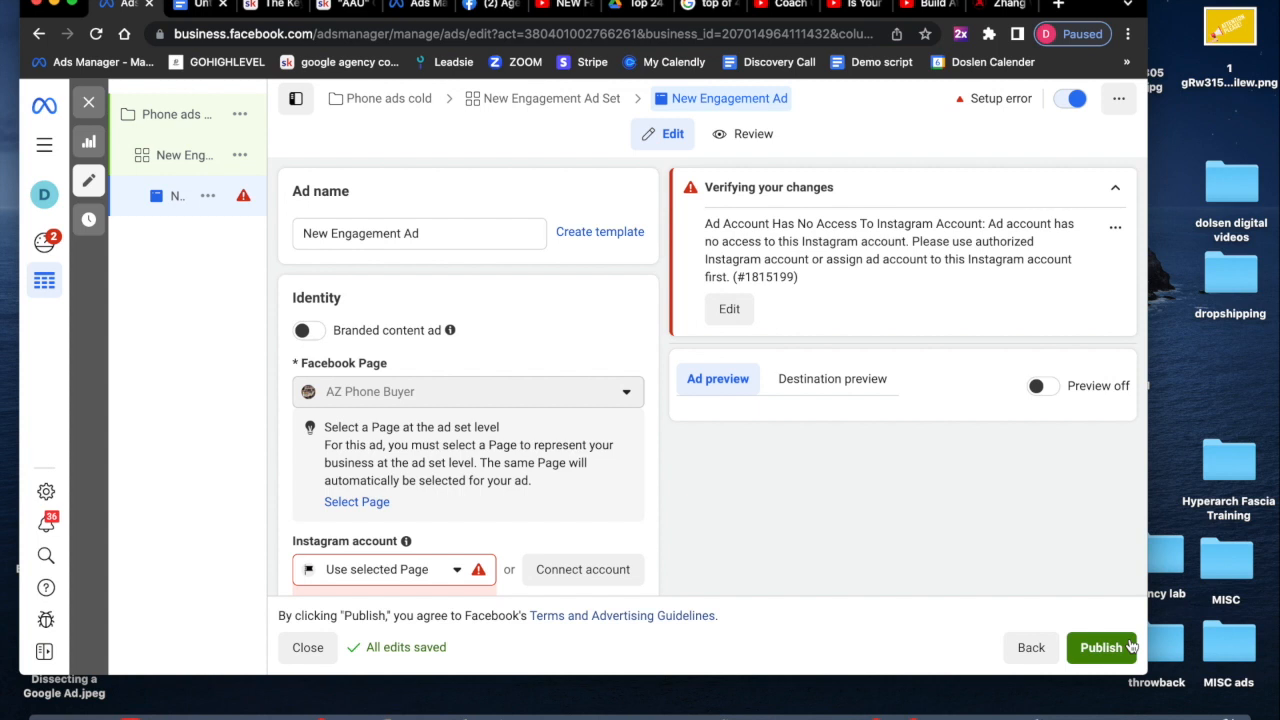
scroll(598, 538, "down", 2)
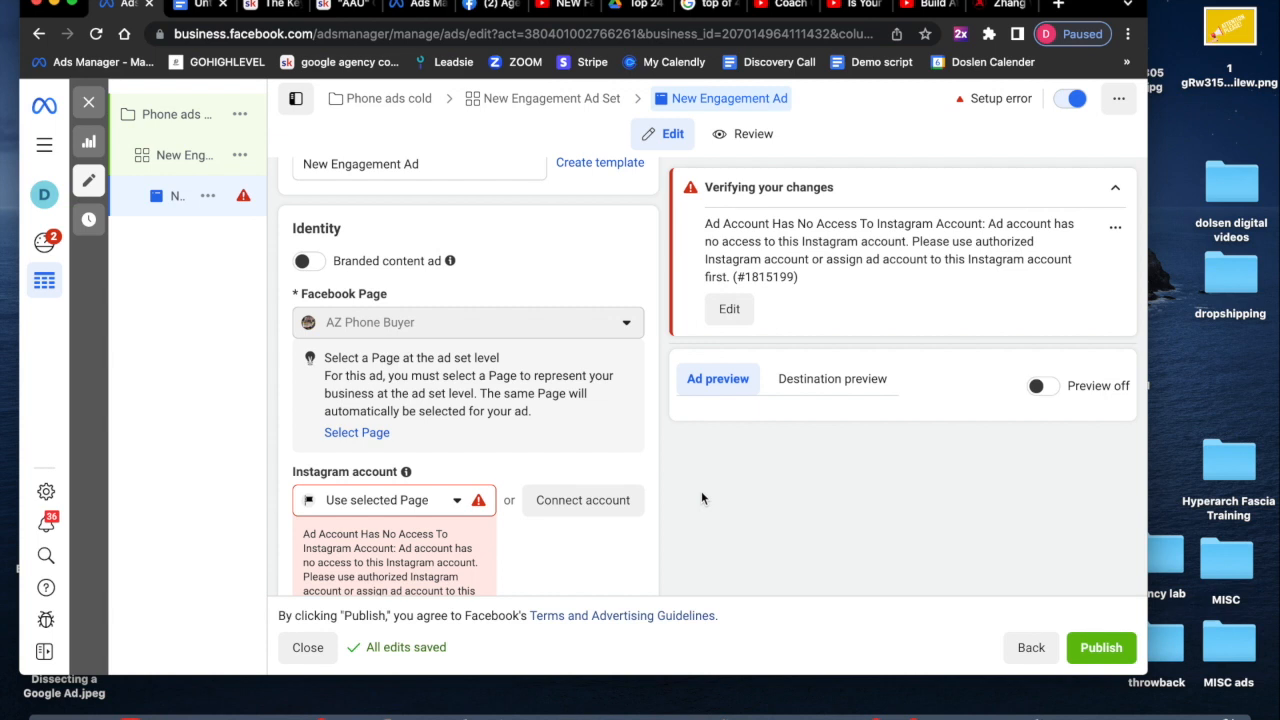
left_click(1037, 386)
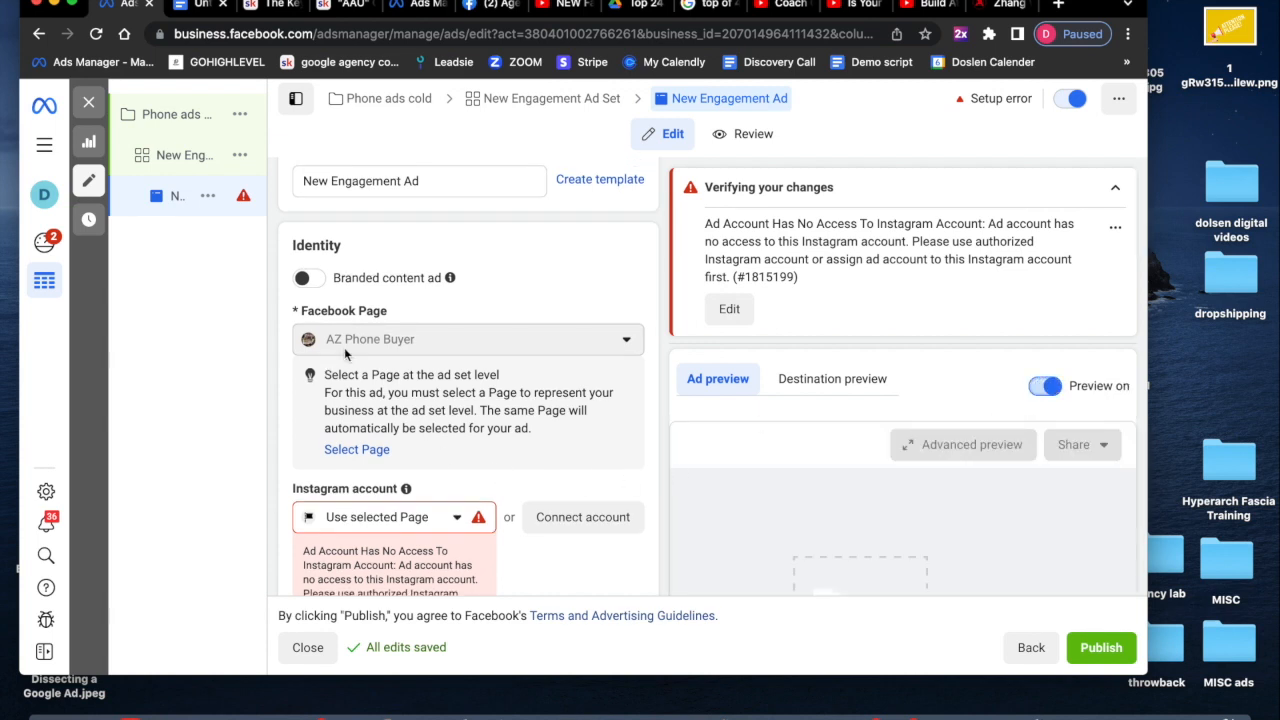
- Add the I Buy iPhones image from the account's images as the ad media
scroll(389, 340, "down", 5)
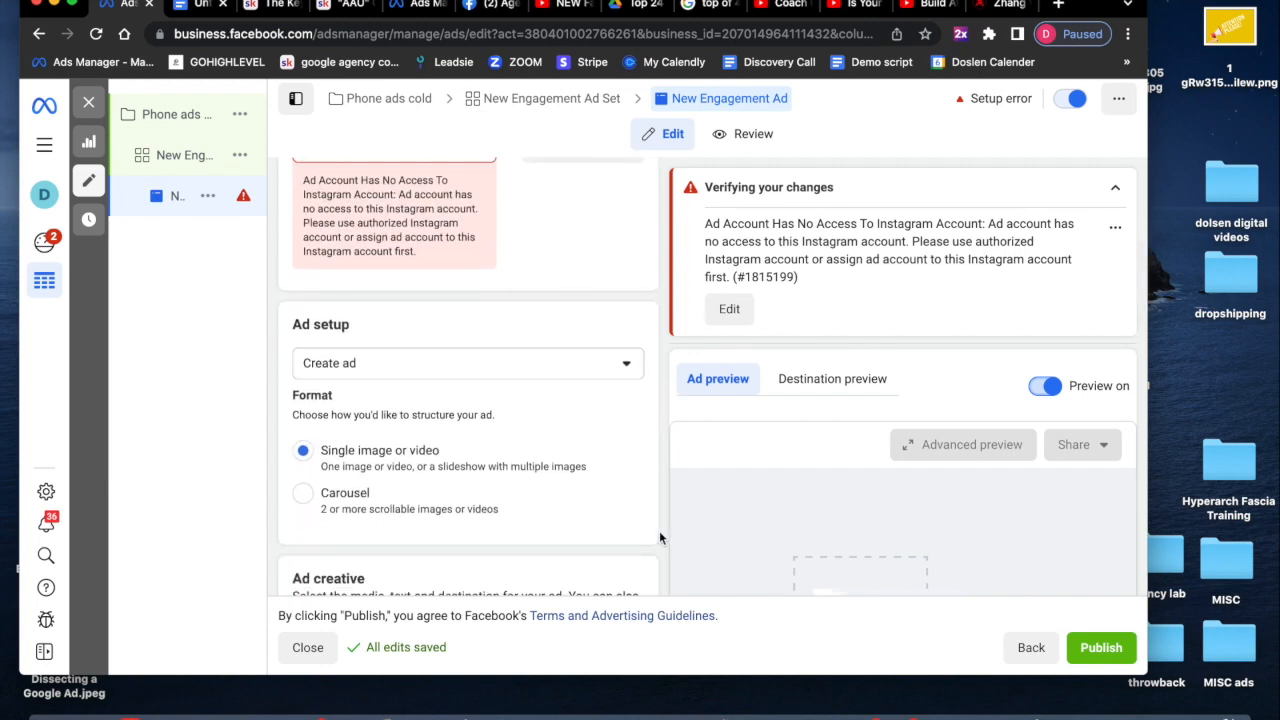
scroll(659, 520, "down", 2)
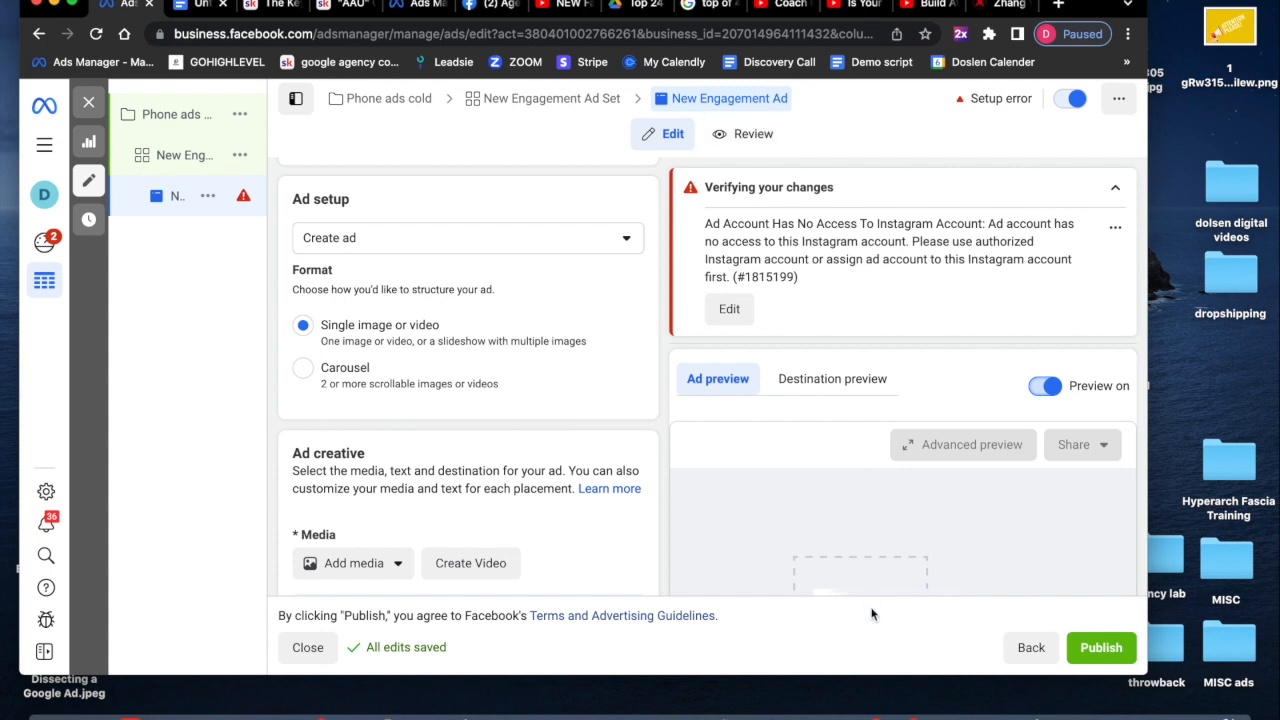
scroll(406, 455, "down", 3)
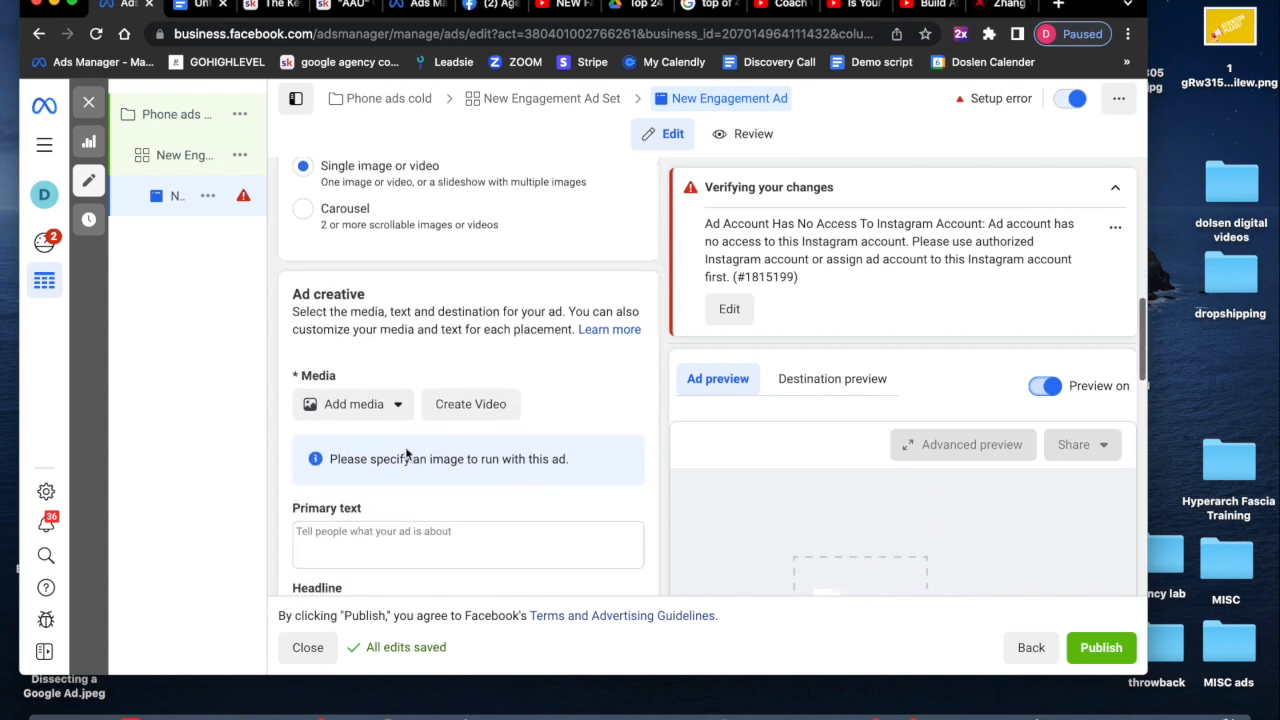
left_click(343, 405)
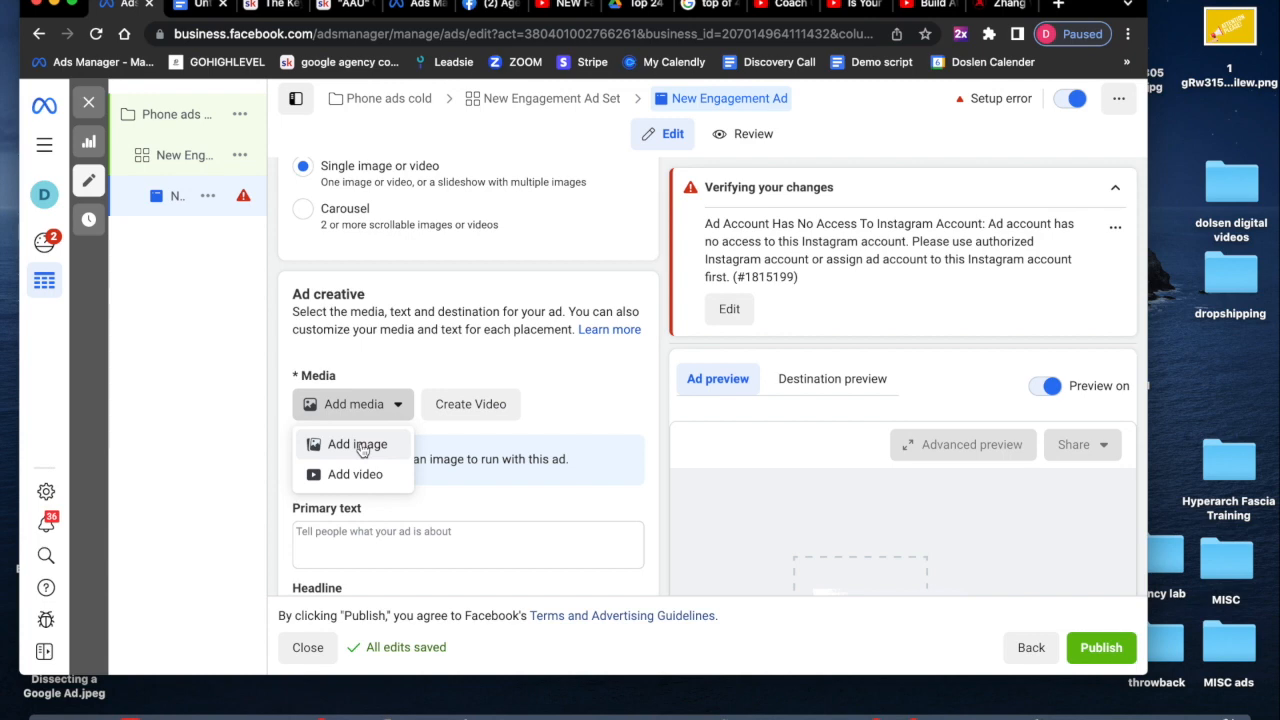
left_click(360, 446)
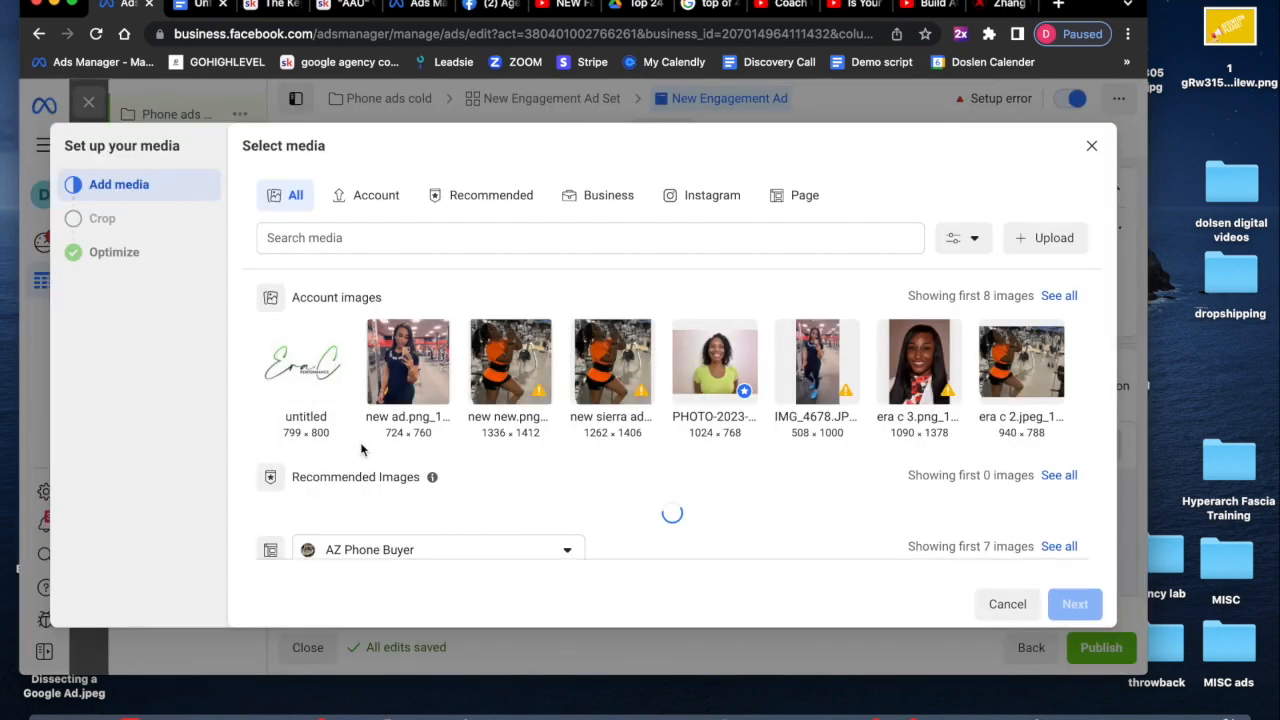
left_click(1058, 296)
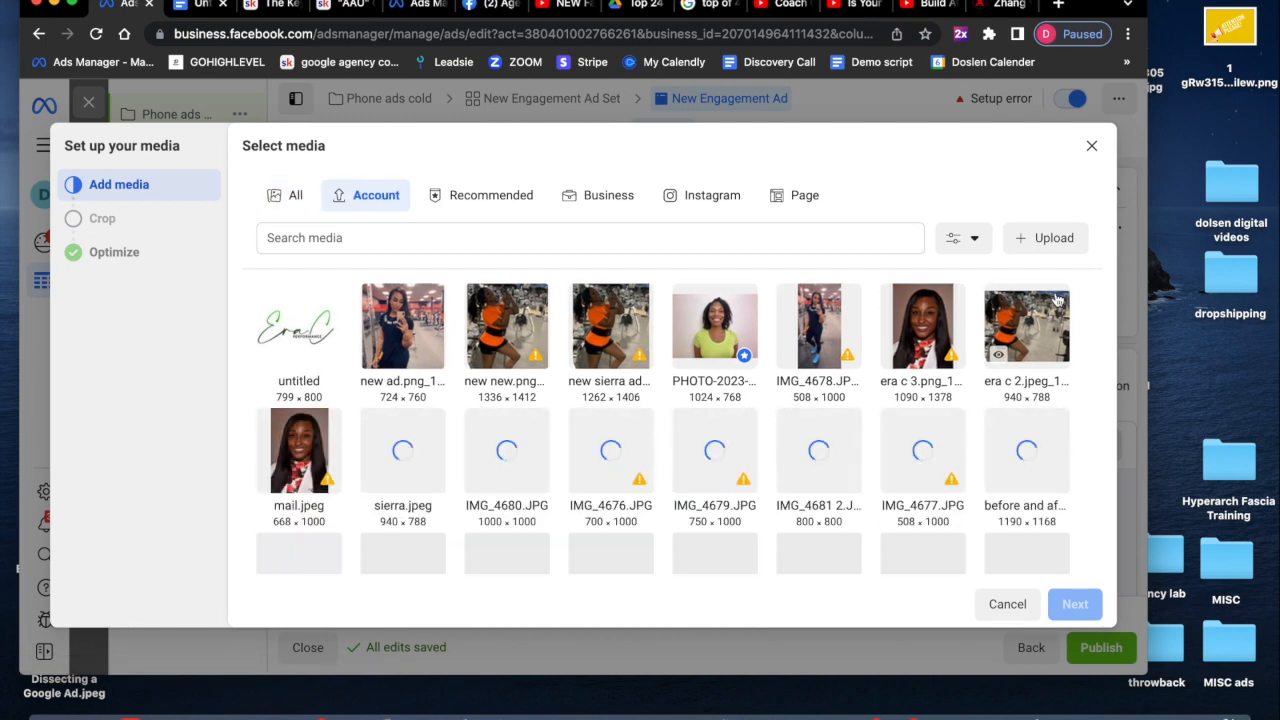
scroll(942, 455, "down", 1)
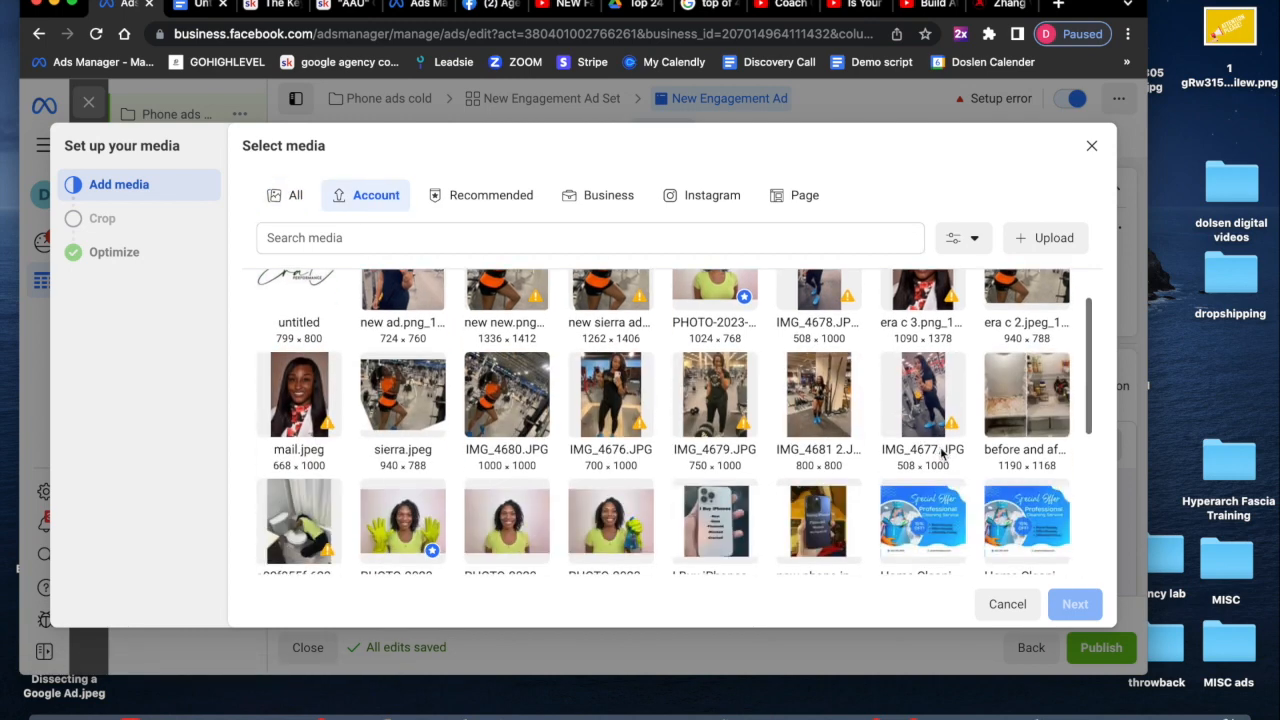
scroll(940, 453, "down", 5)
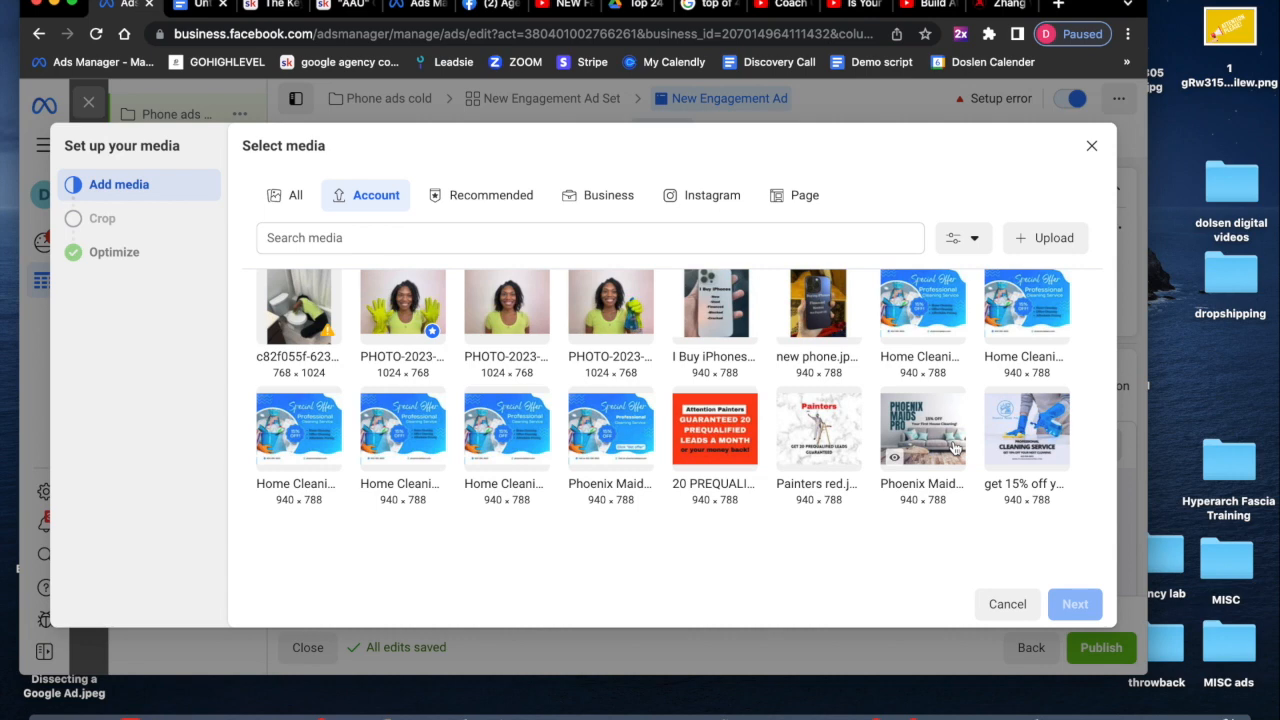
left_click(740, 316)
left_click(1076, 604)
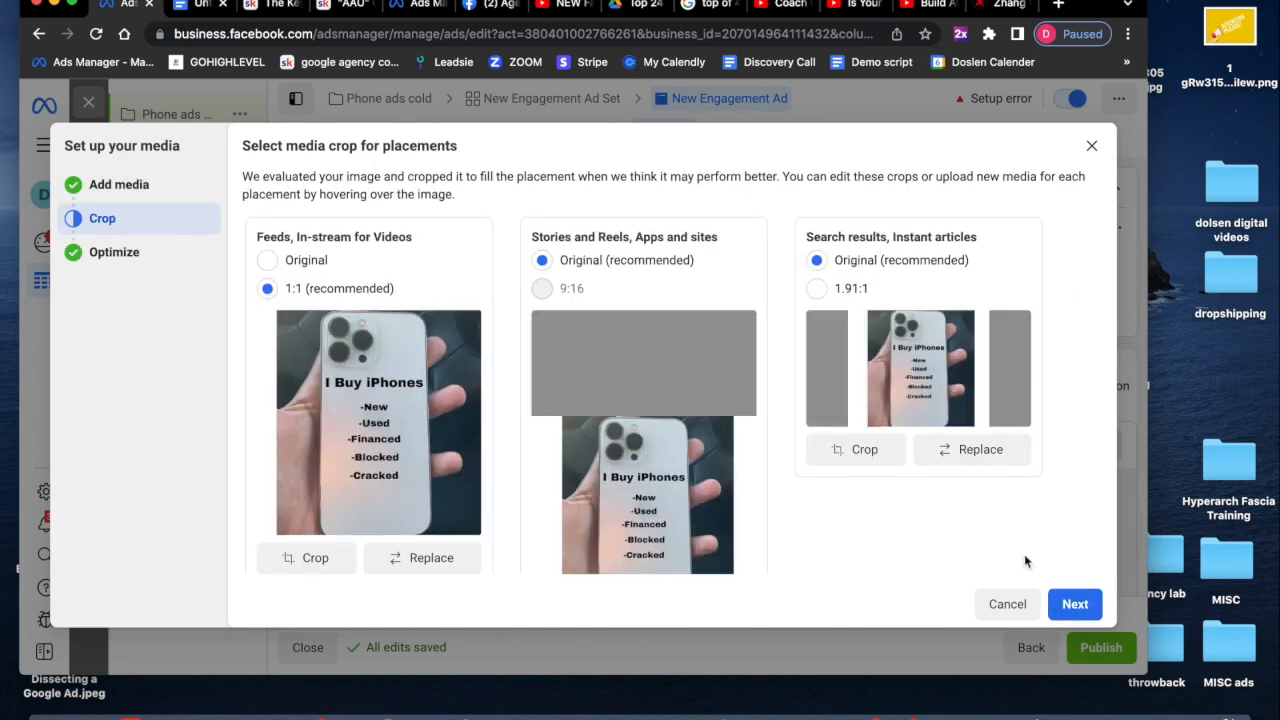
- Accept the recommended placement crops and standard enhancements to finish the media setup
scroll(1024, 554, "down", 1)
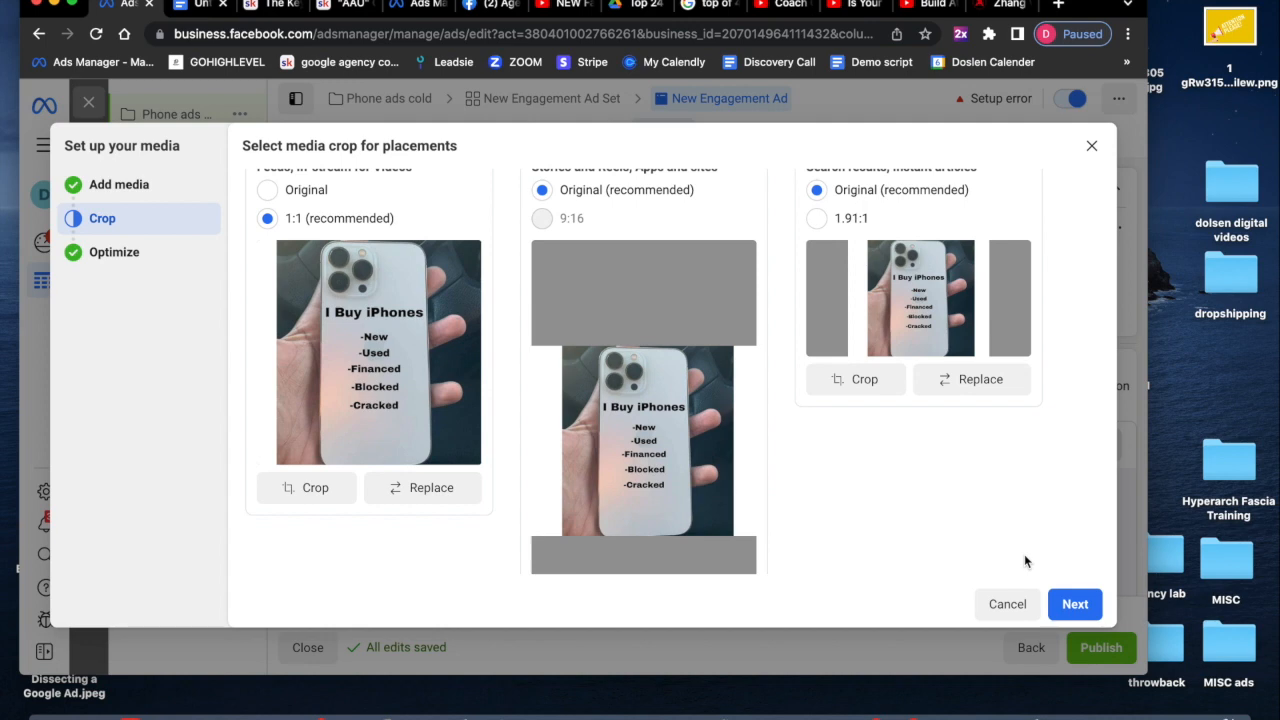
scroll(1024, 554, "down", 1)
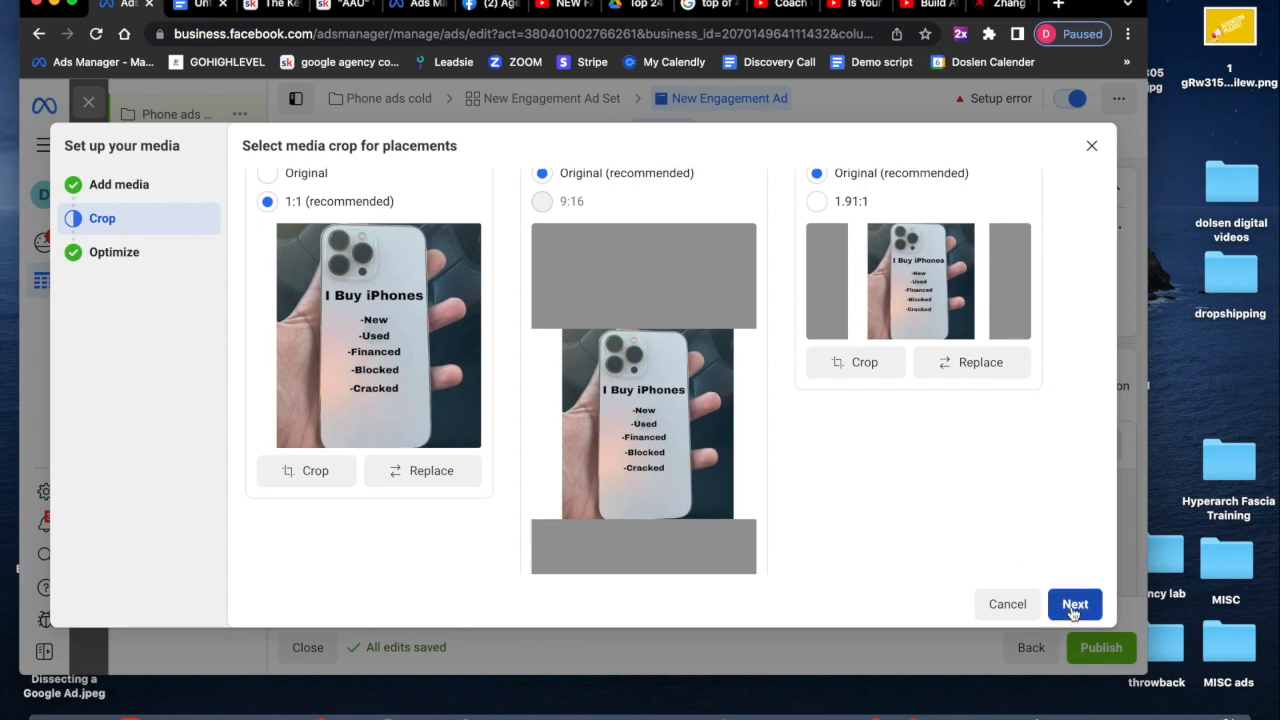
left_click(1074, 606)
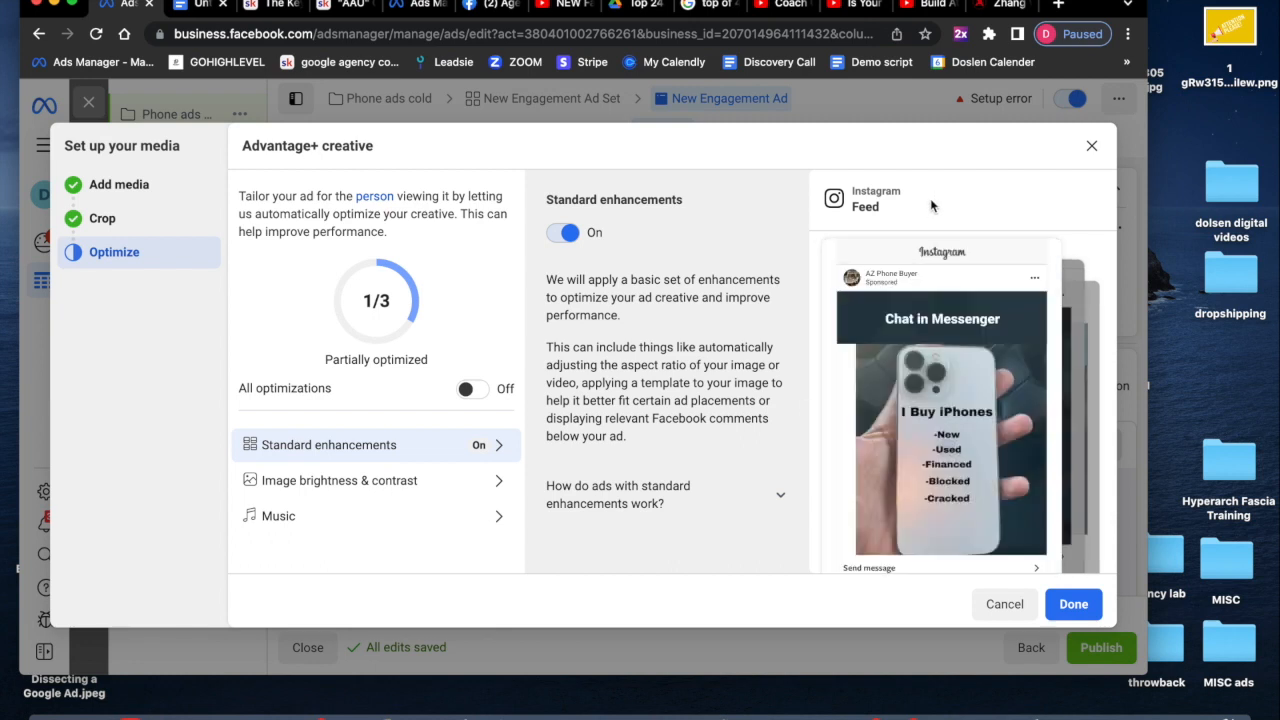
scroll(1030, 390, "down", 1)
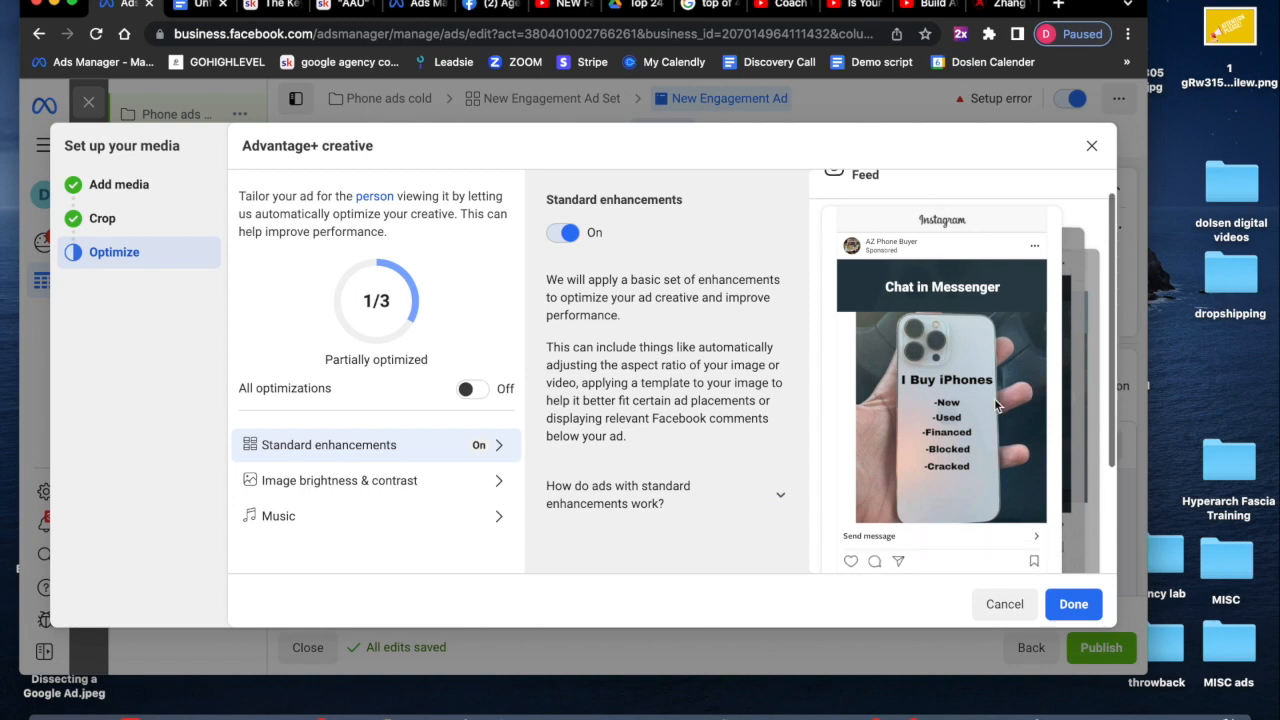
left_click(1074, 604)
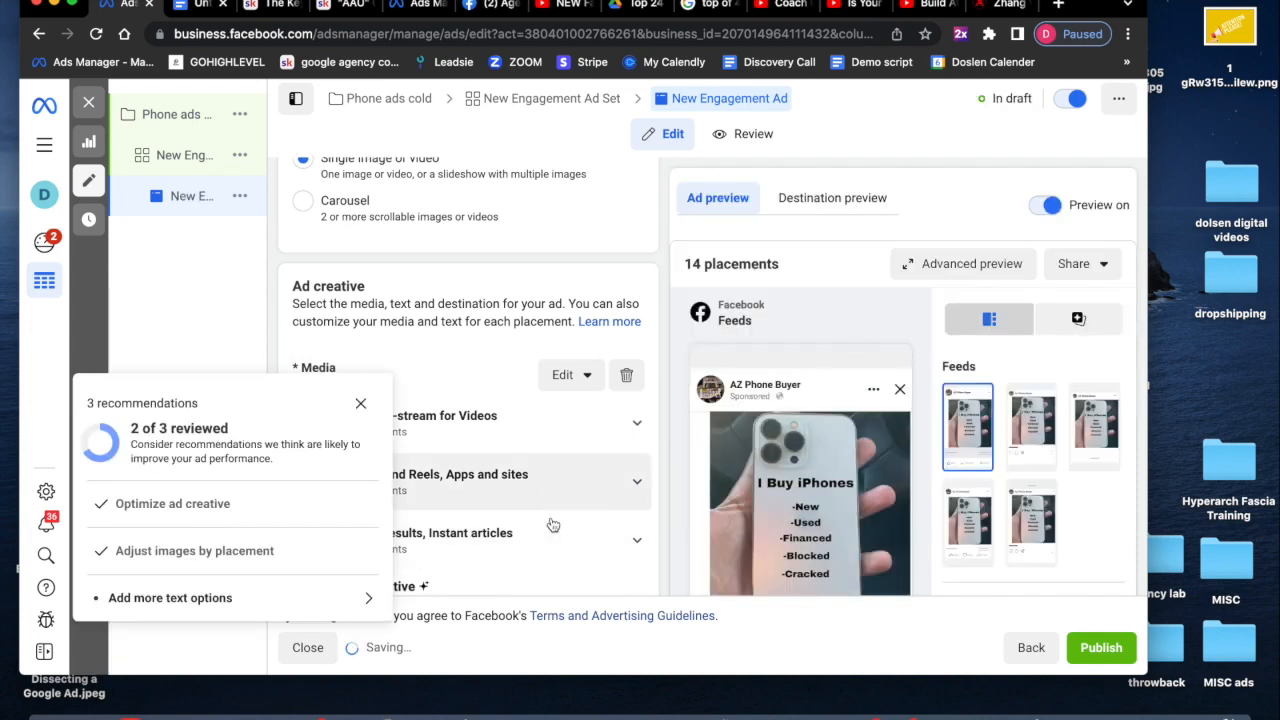
- Dismiss the ad recommendations panel
left_click(361, 406)
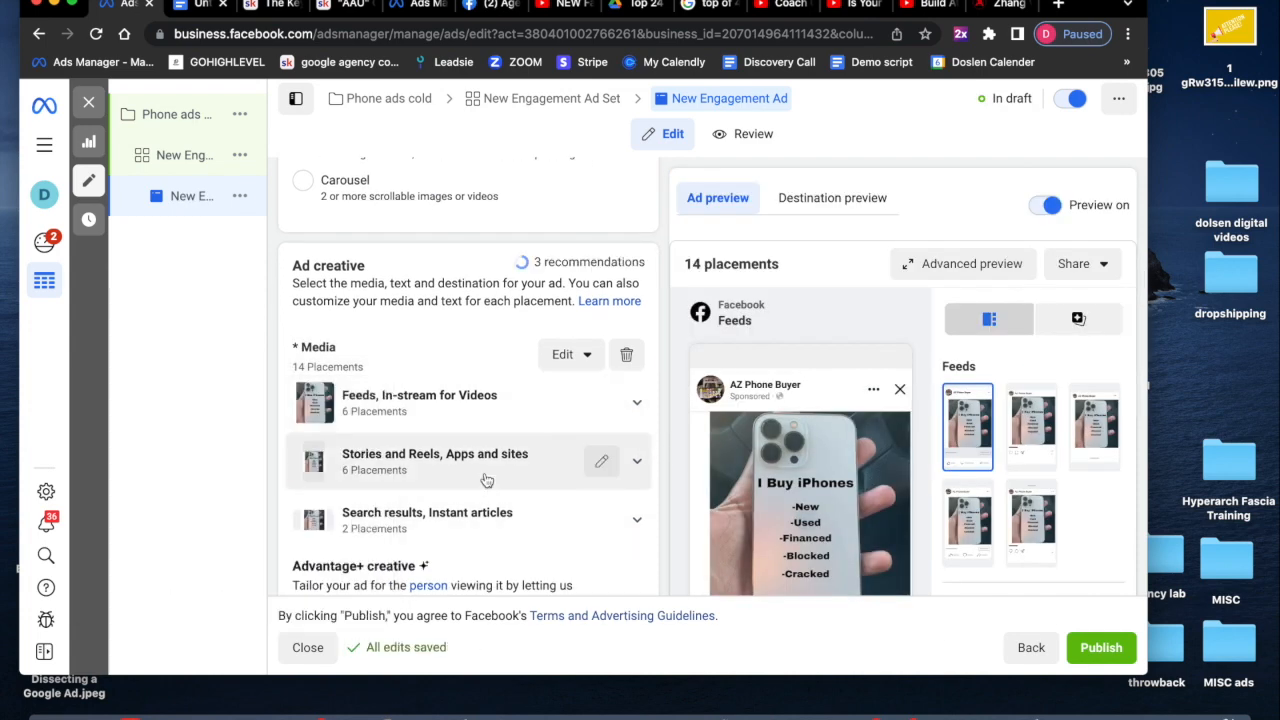
scroll(484, 480, "down", 3)
scroll(484, 480, "down", 3)
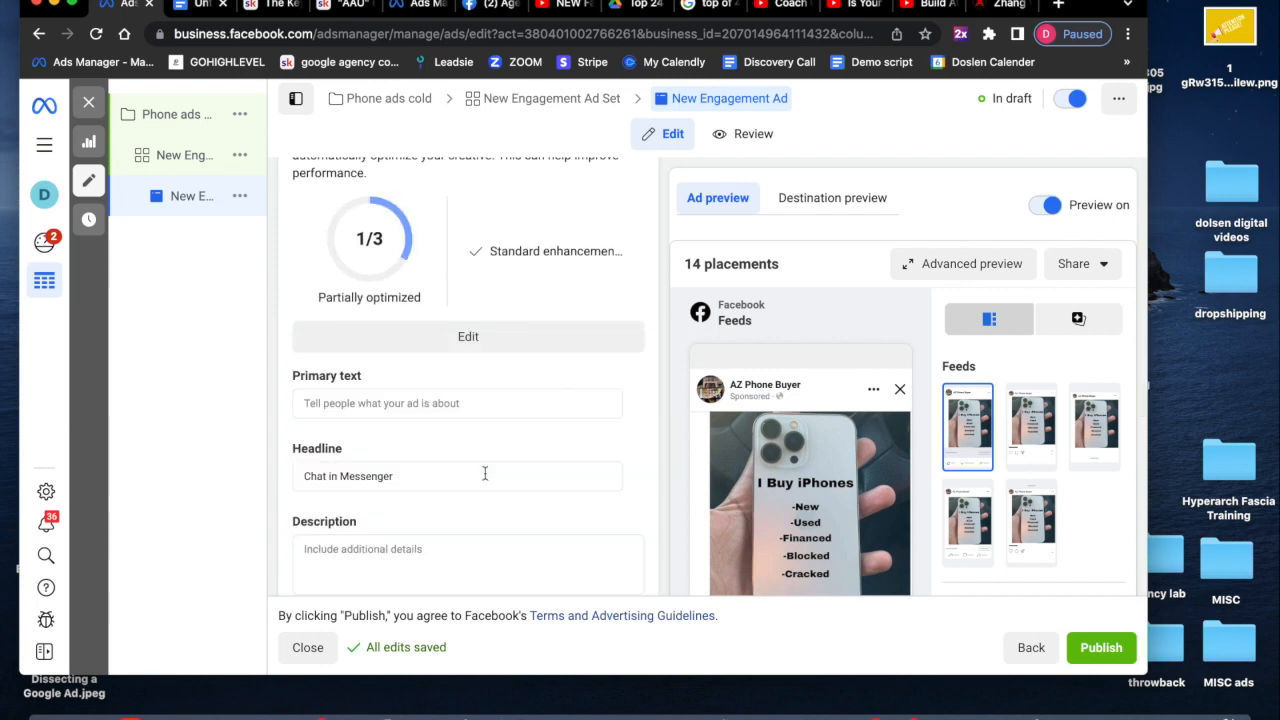
- Switch to the Google Docs ad copy document and copy the three Phoenix ad copy lines for the primary text
left_click(388, 406)
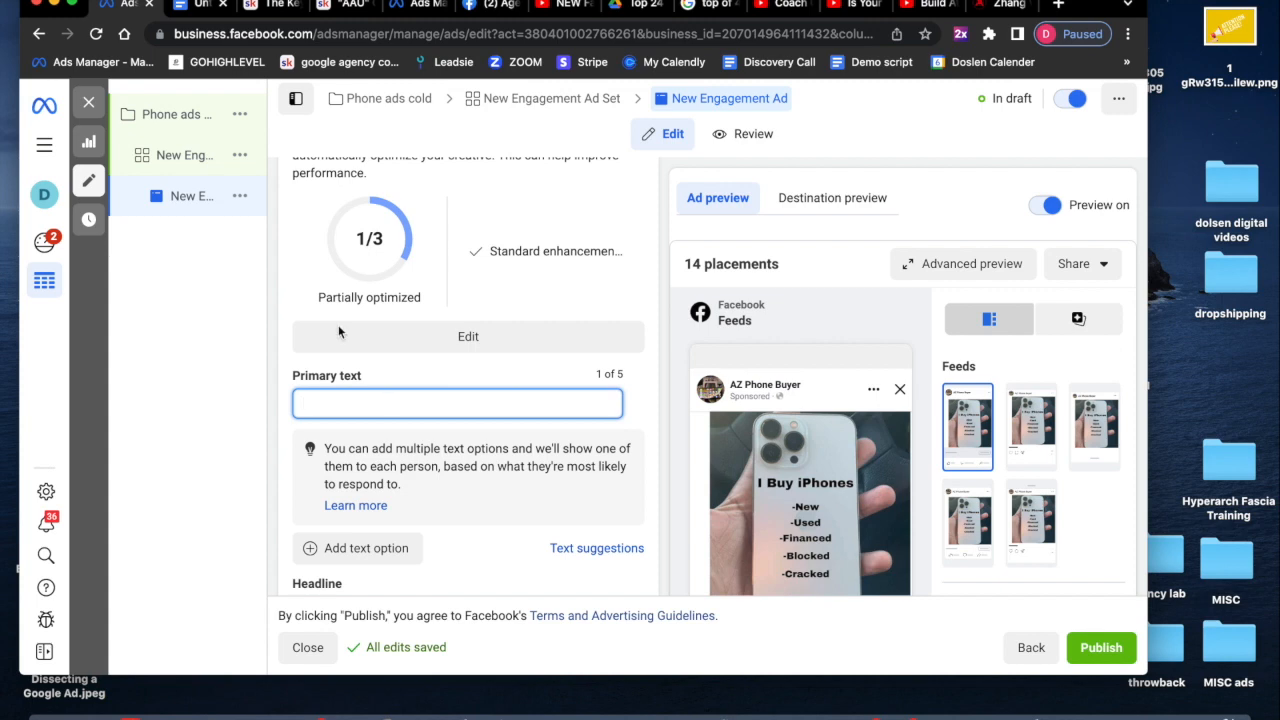
left_click(200, 6)
left_click_drag(372, 325, 600, 358)
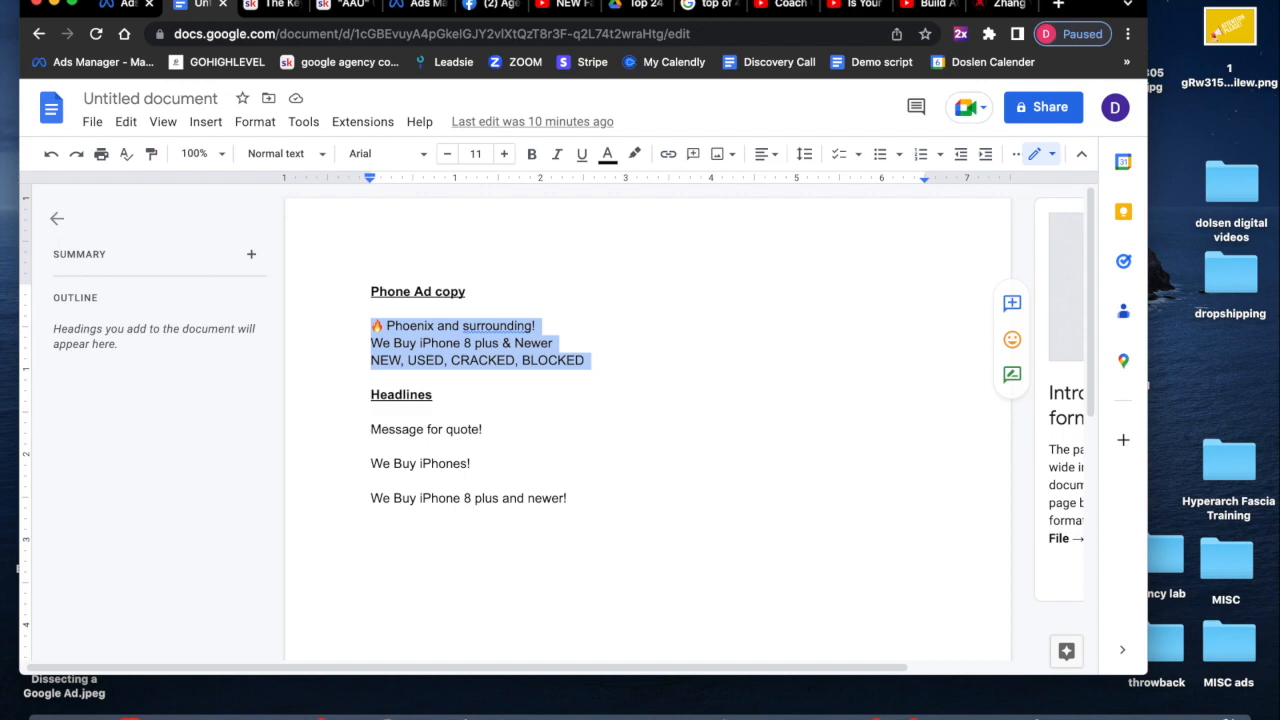
left_click(165, 9)
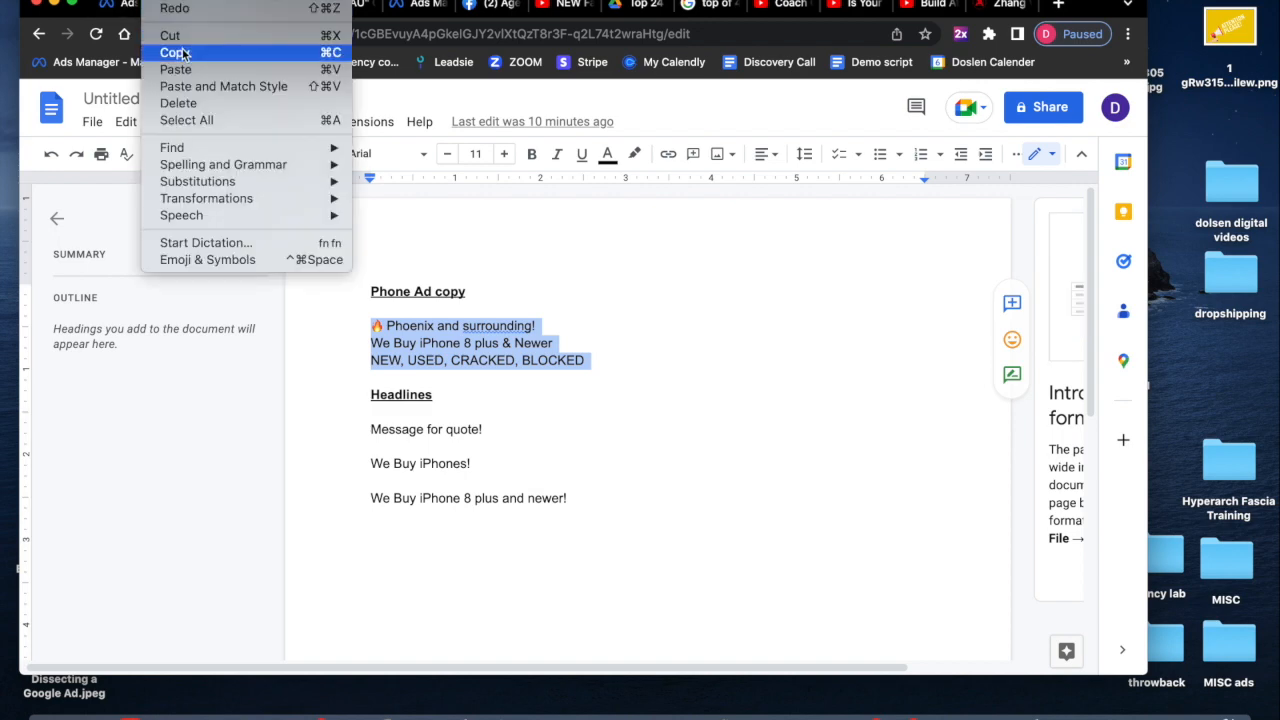
left_click(174, 52)
left_click(122, 6)
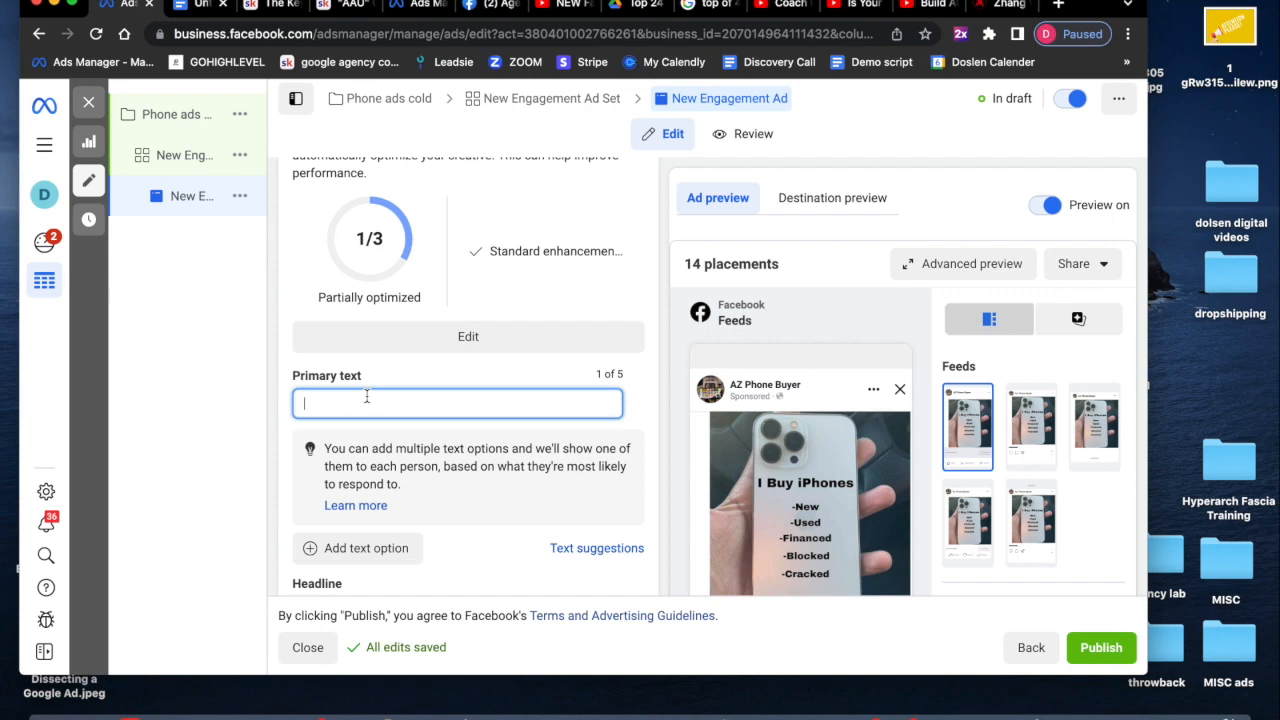
- Paste the copied Phoenix ad lines as the primary text and clear the default headline text
left_click(160, 2)
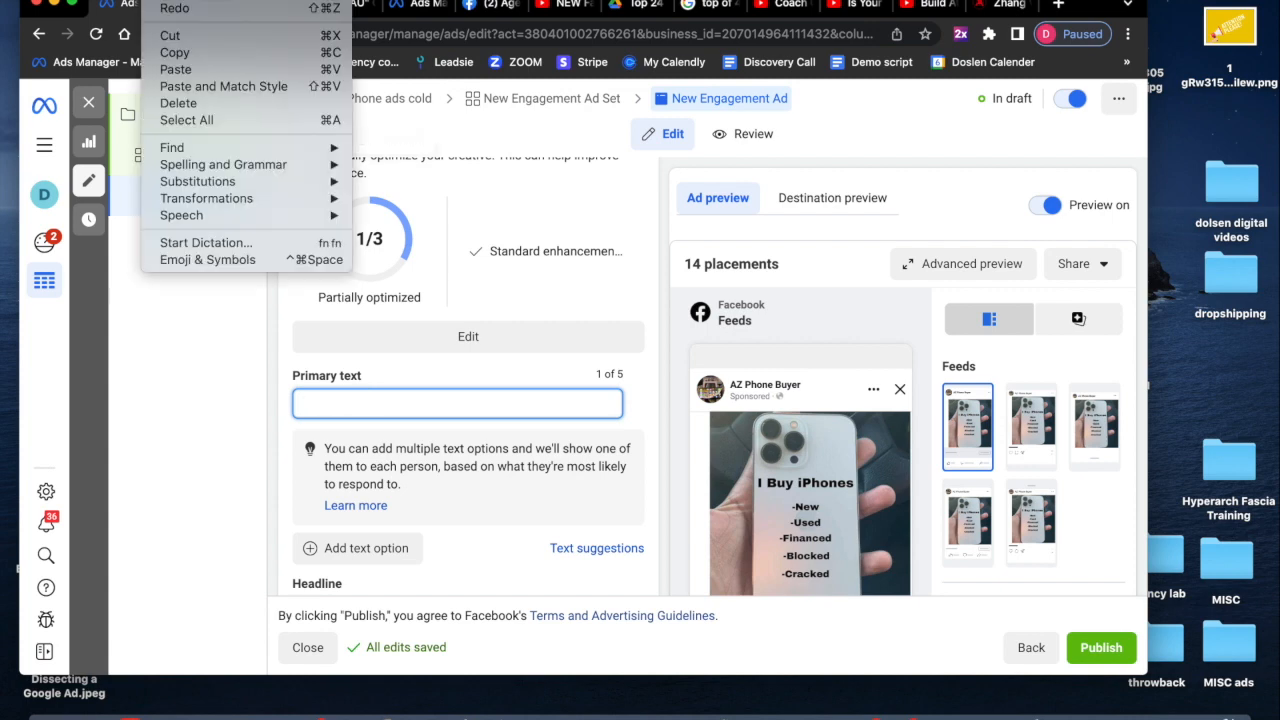
left_click(176, 69)
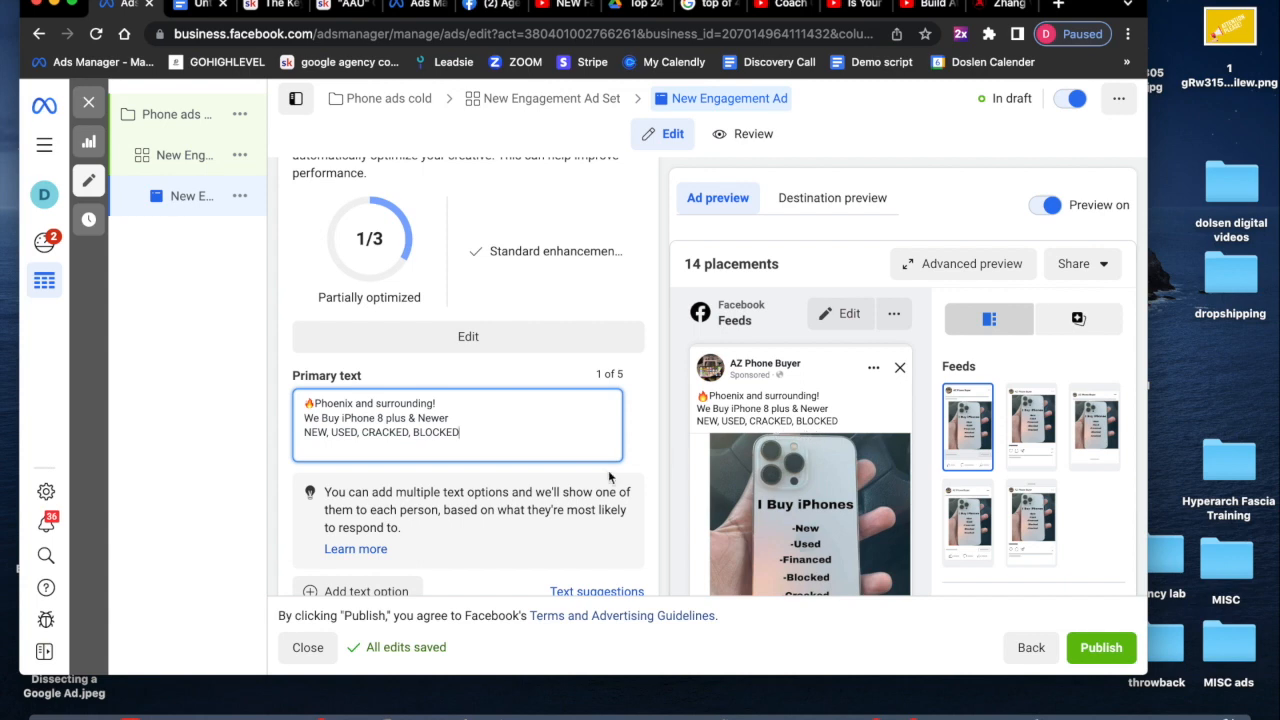
scroll(626, 504, "down", 3)
scroll(626, 503, "down", 3)
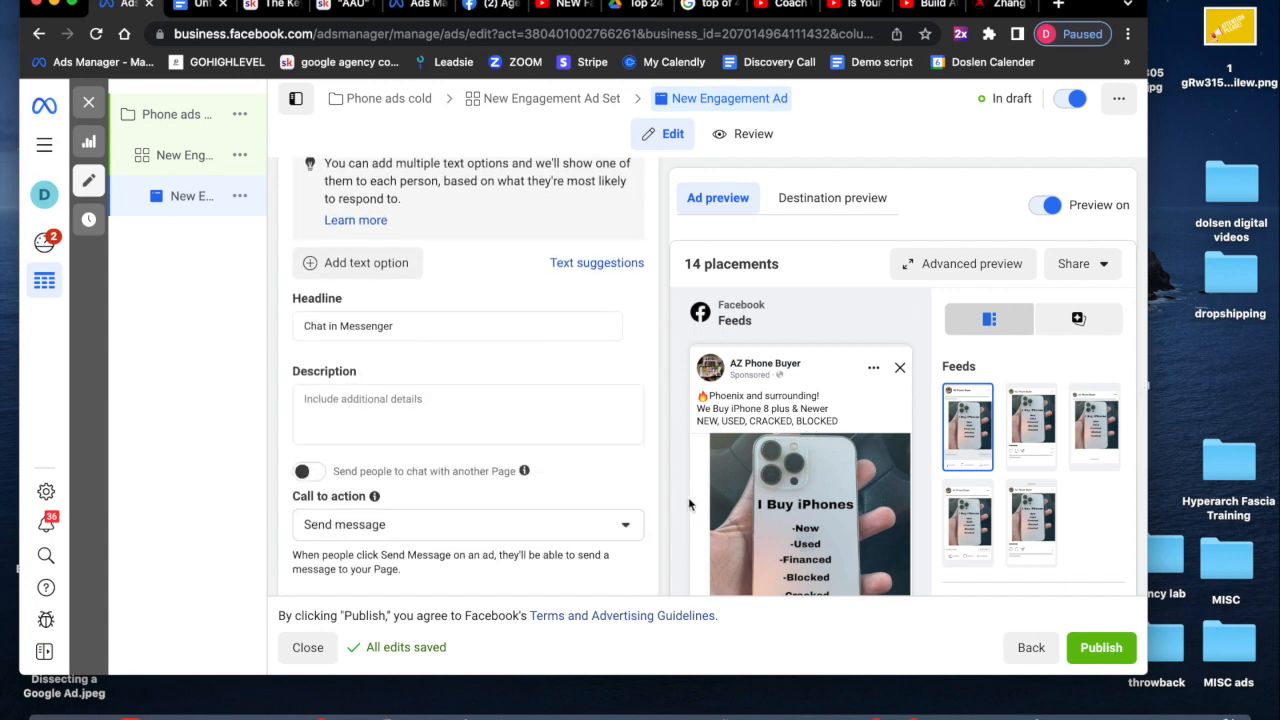
scroll(626, 503, "down", 3)
scroll(610, 425, "up", 2)
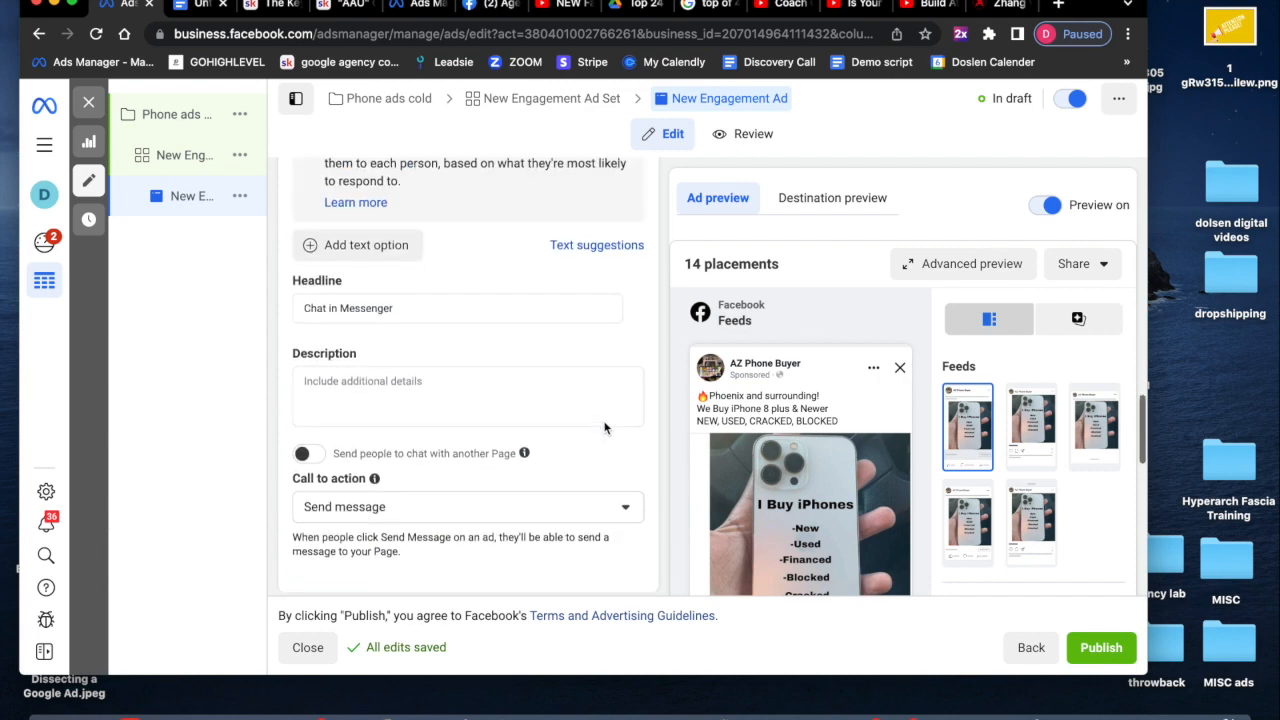
left_click(372, 303)
double_click(384, 310)
triple_click(384, 310)
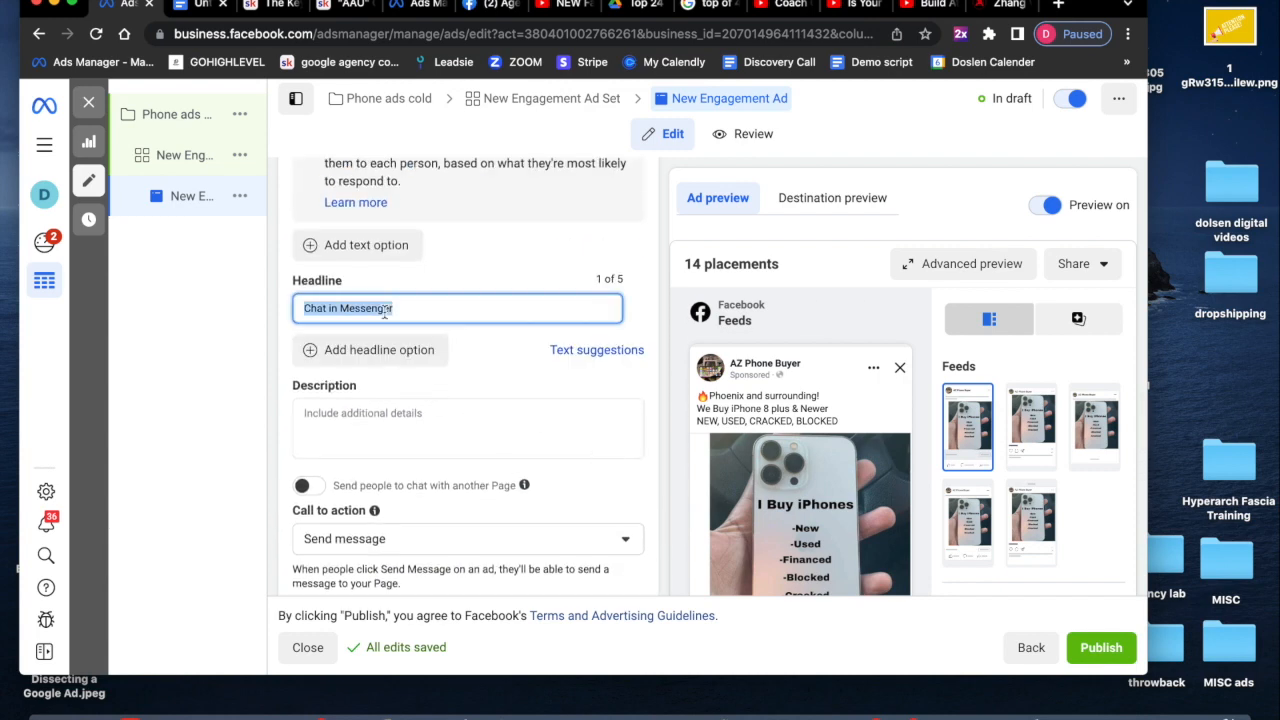
key("BackSpace")
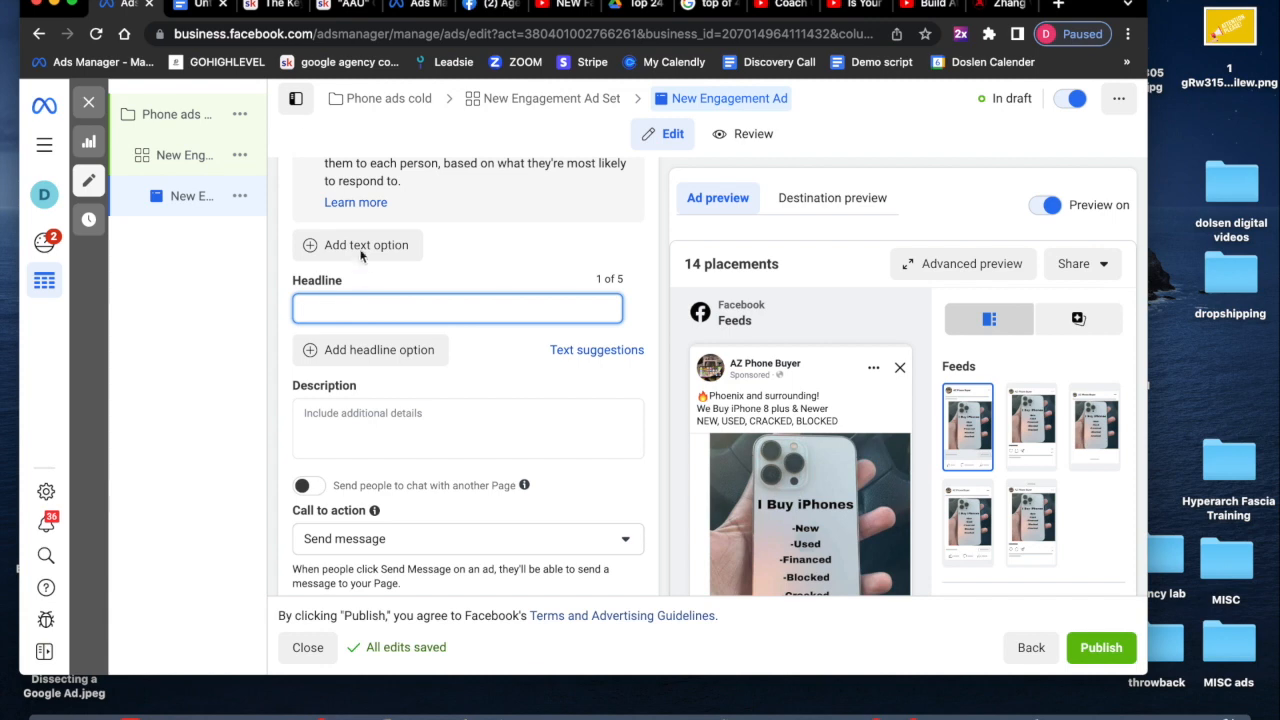
- Copy the headline Message for quote! from the ad copy document and paste it as the ad's headline
left_click(195, 5)
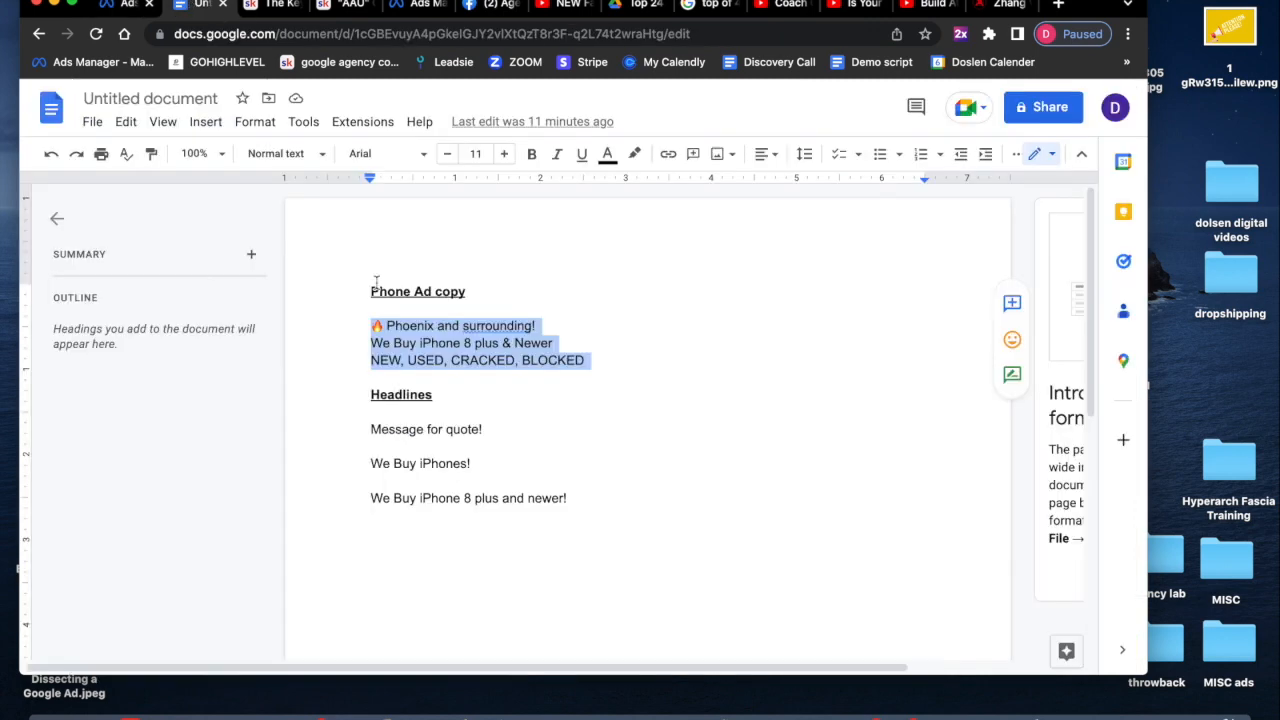
left_click(372, 430)
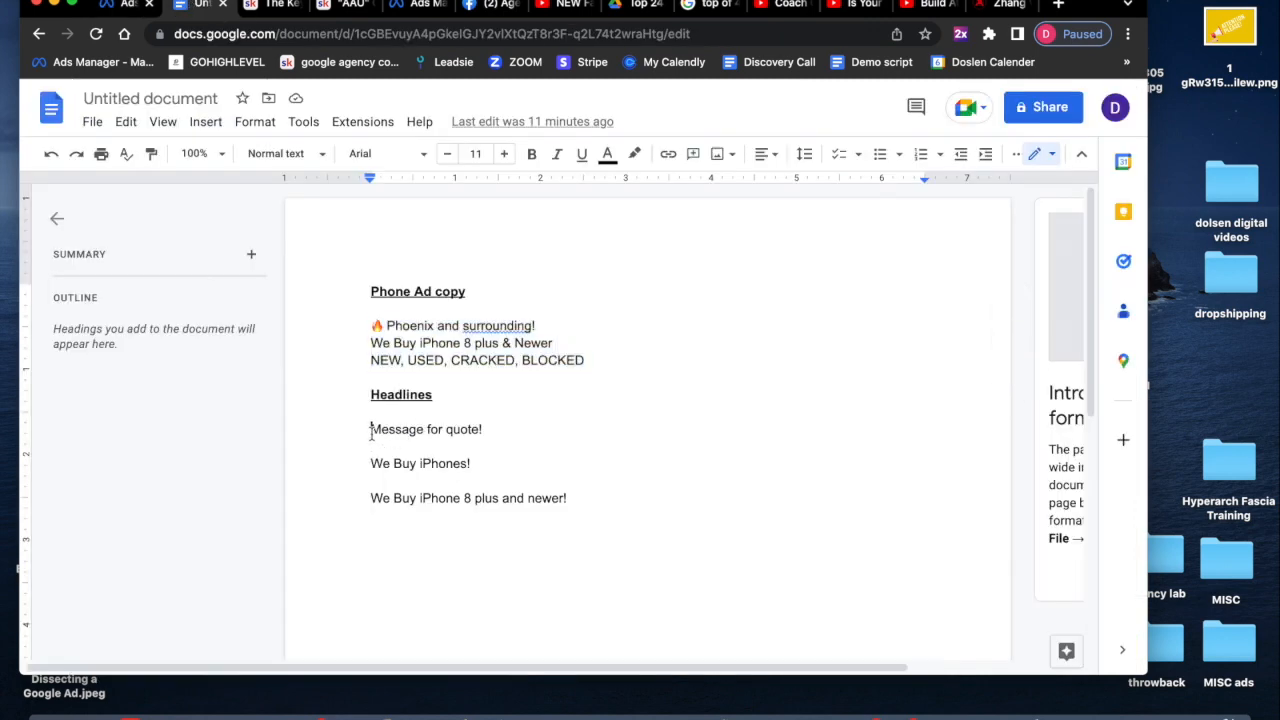
left_click(499, 433, "shift")
left_click(152, 1)
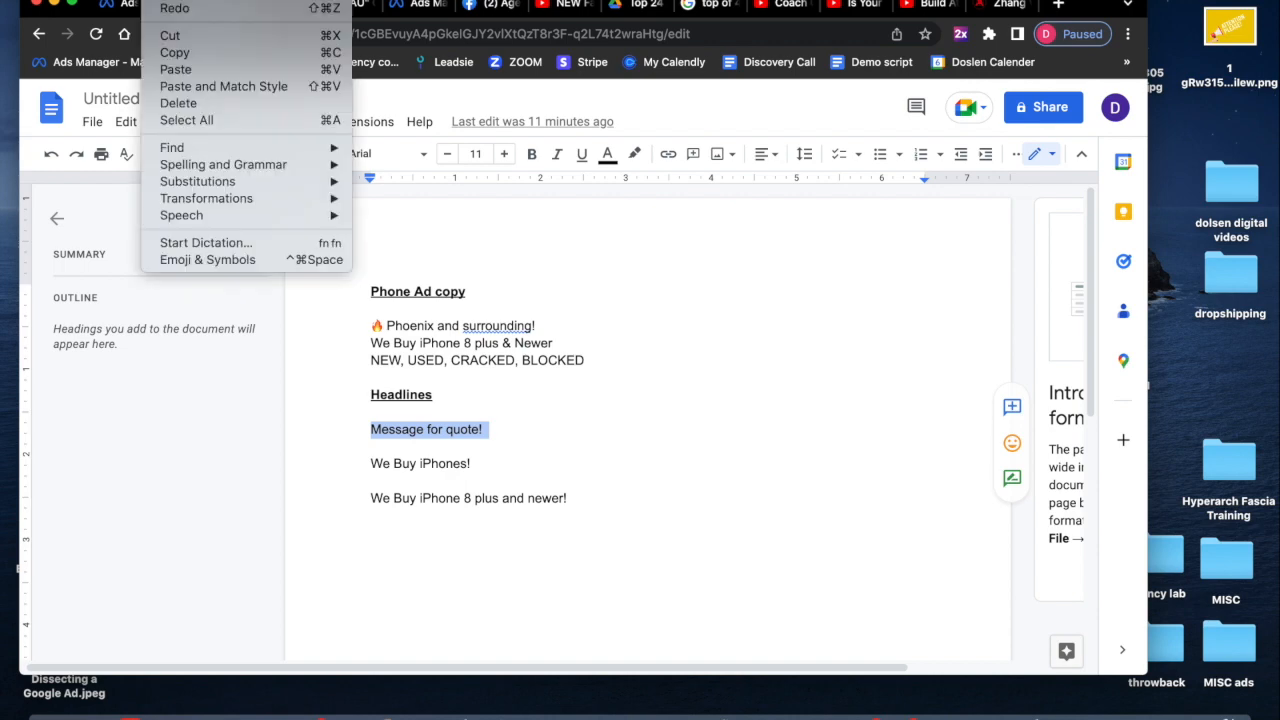
left_click(200, 53)
left_click(130, 5)
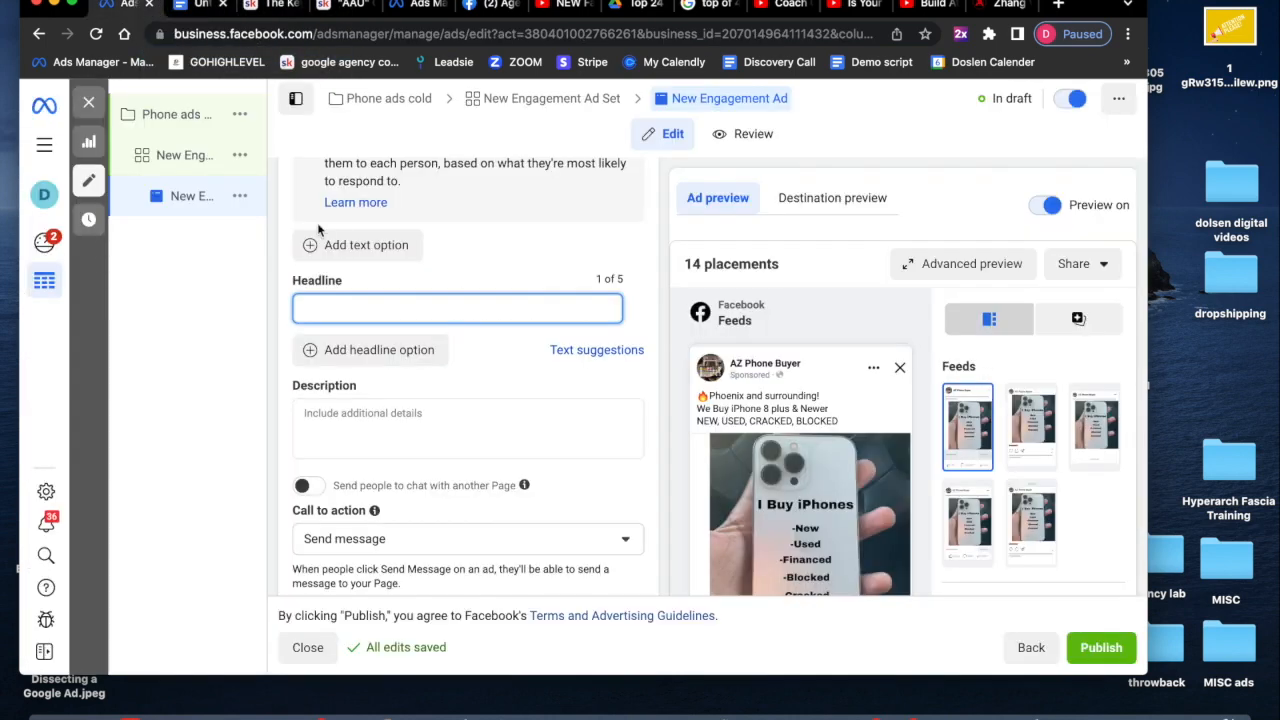
left_click(345, 307)
left_click(152, 1)
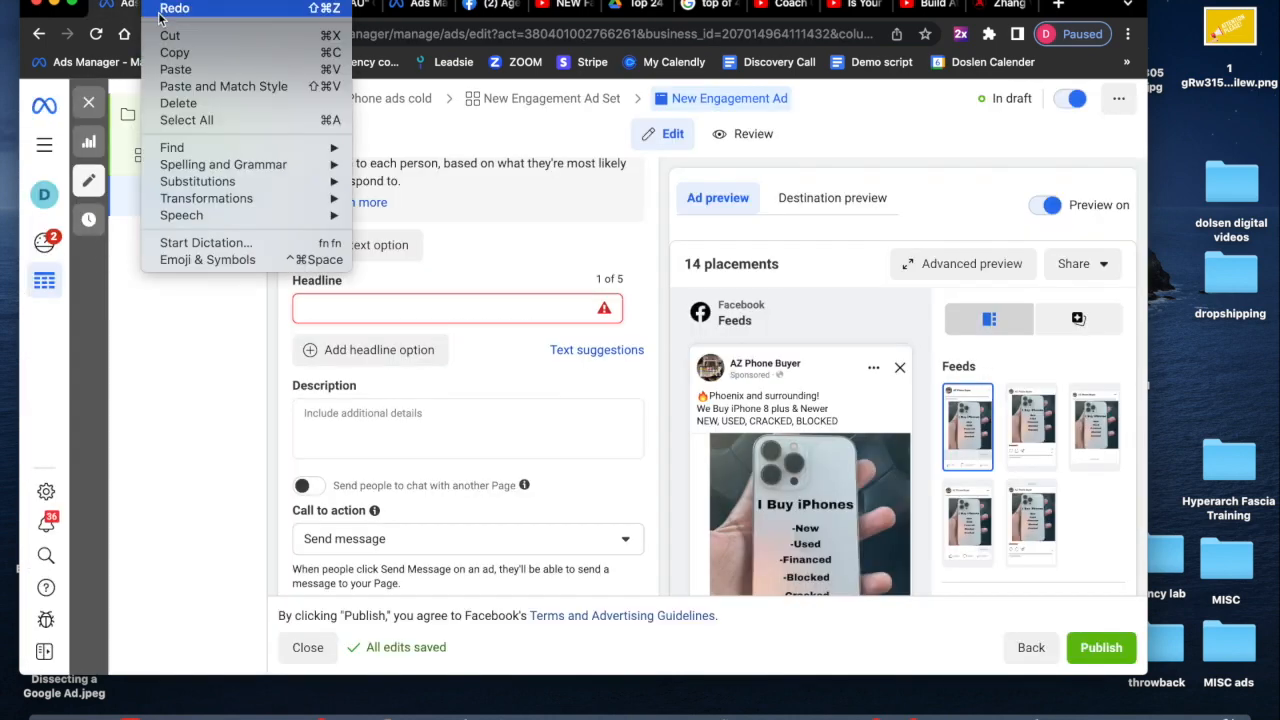
left_click(175, 74)
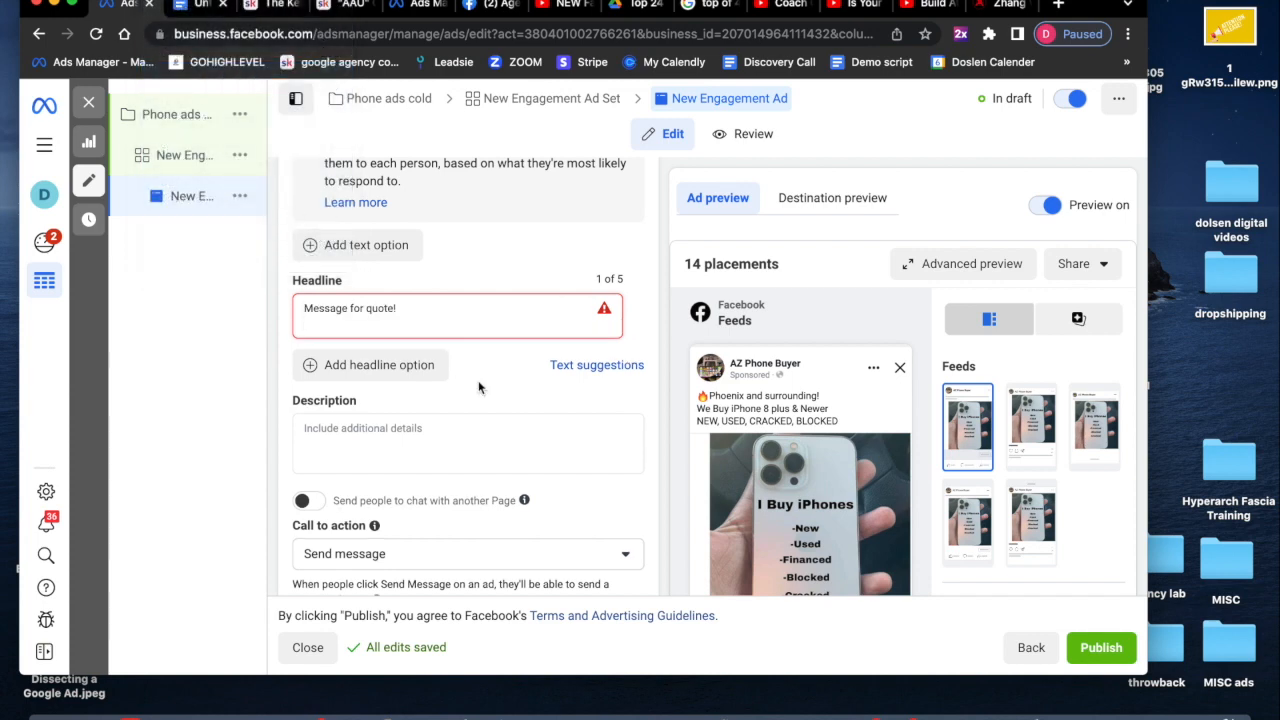
left_click(642, 327)
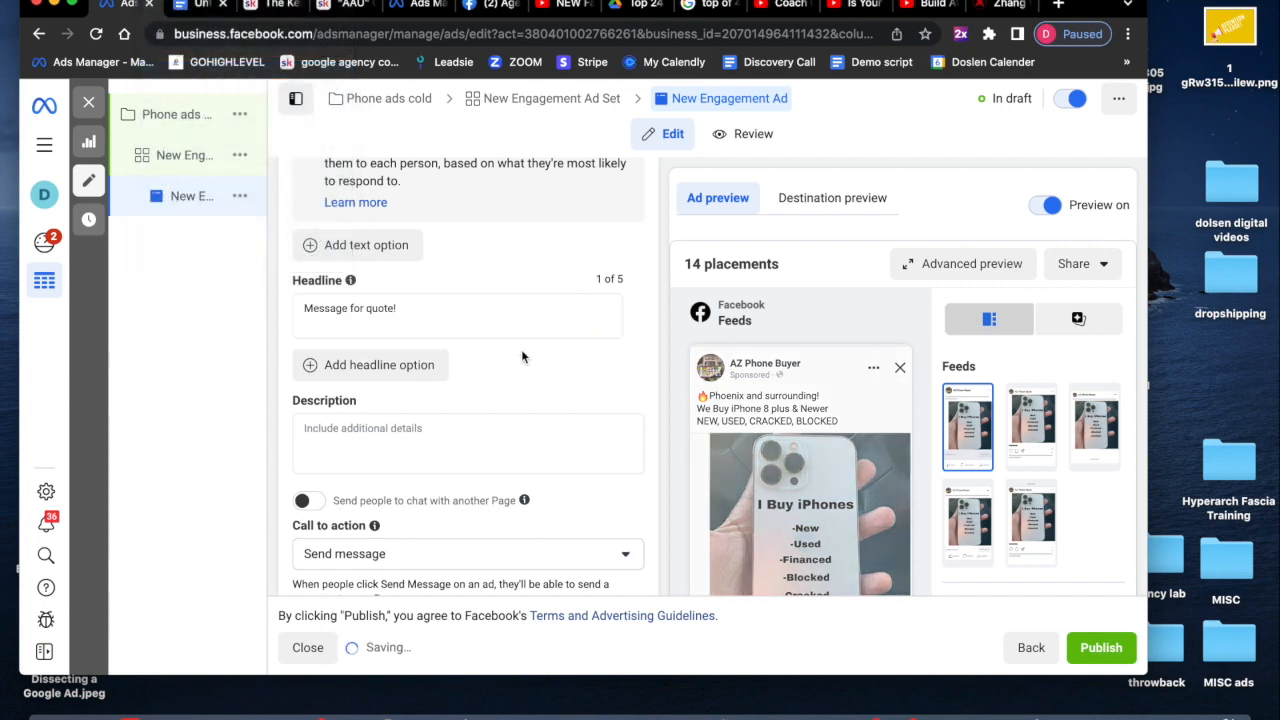
- Set the message template to use an existing template, Welcome message 12-29-21
scroll(521, 355, "down", 1)
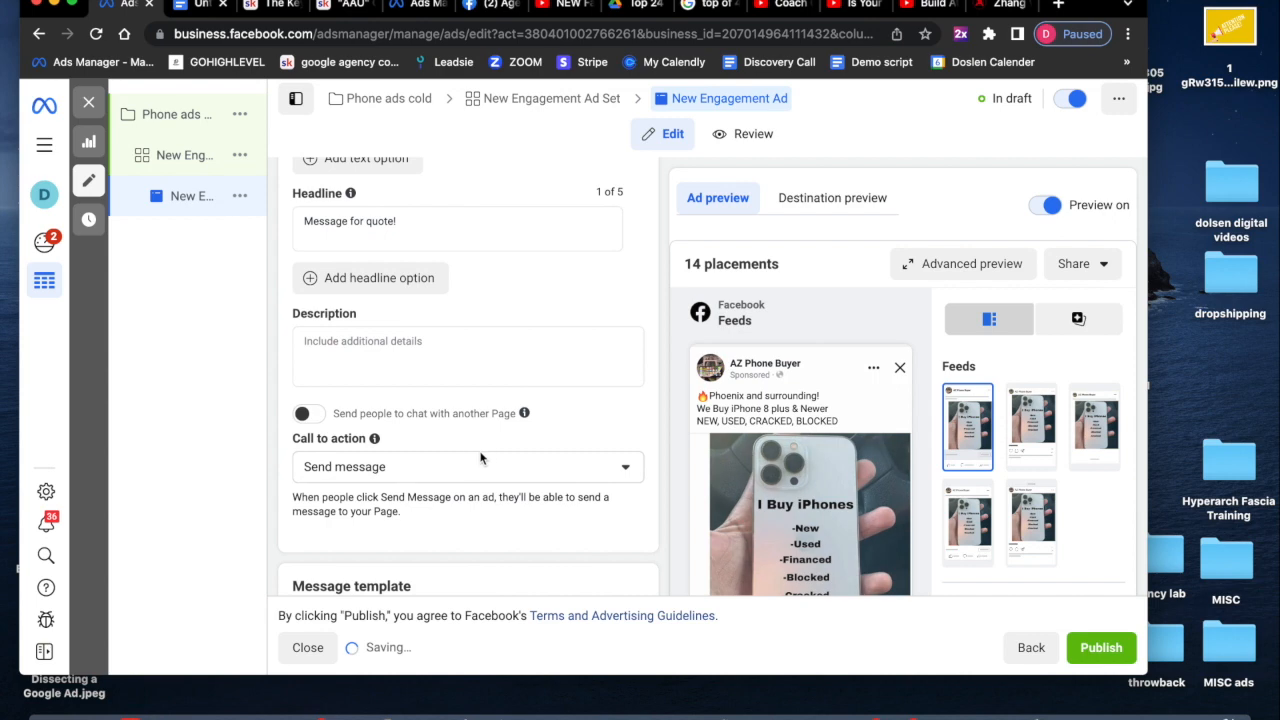
scroll(660, 486, "down", 3)
scroll(664, 495, "down", 10)
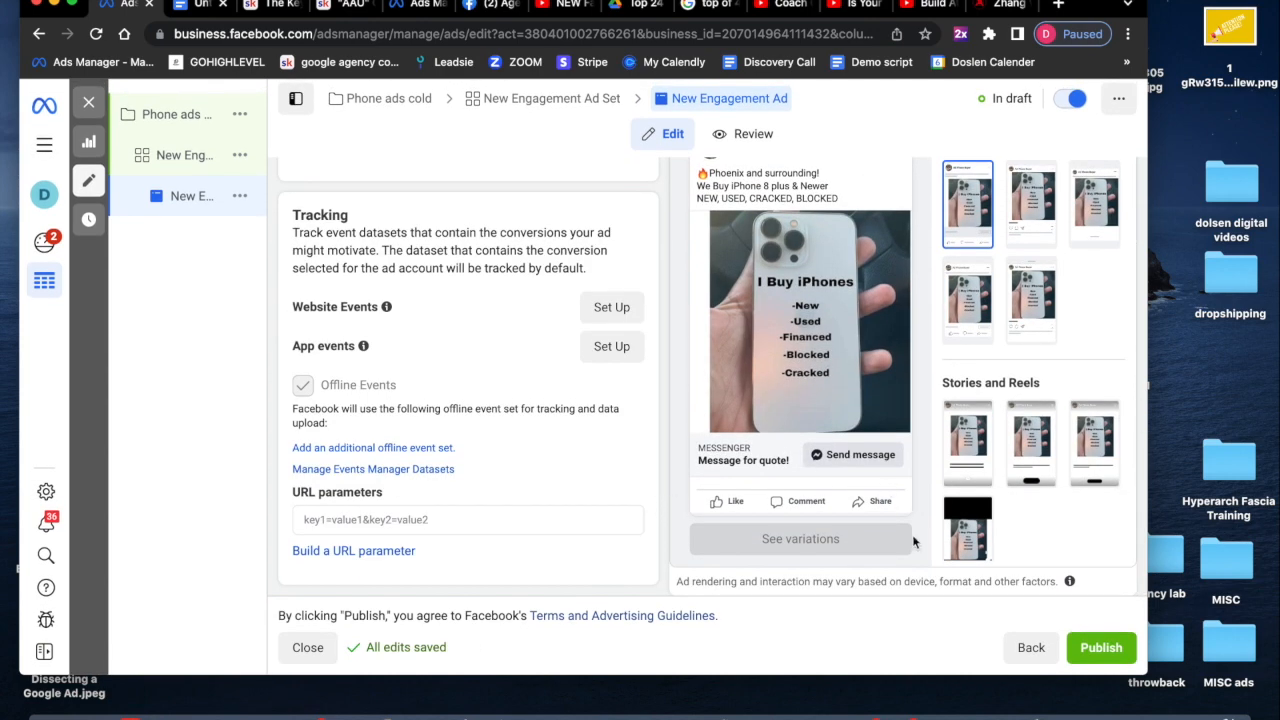
scroll(912, 535, "up", 1)
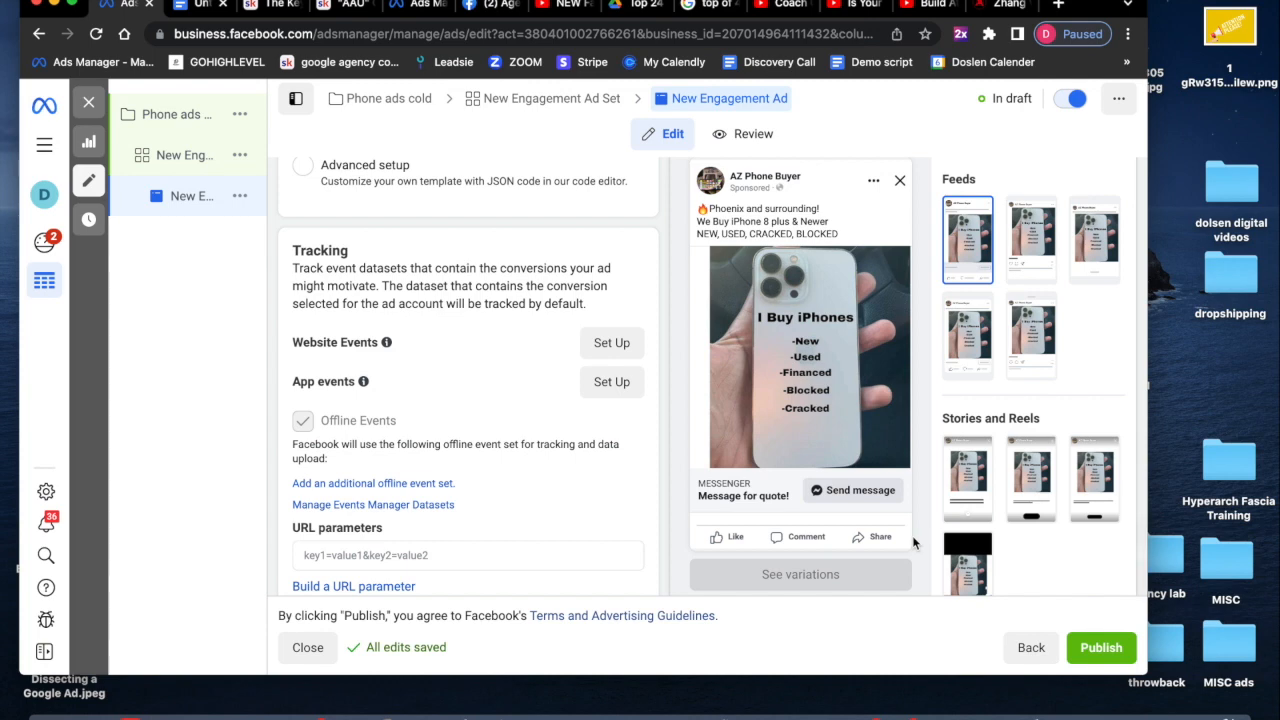
scroll(477, 504, "down", 1)
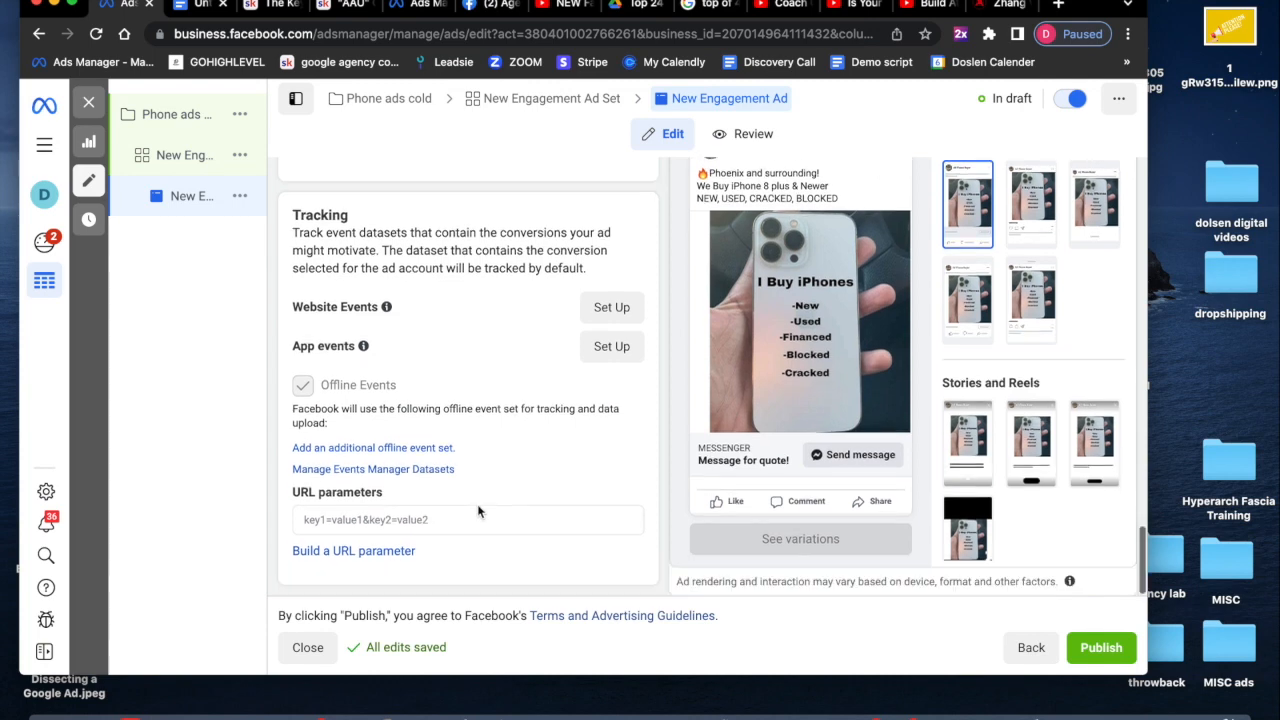
scroll(477, 504, "up", 3)
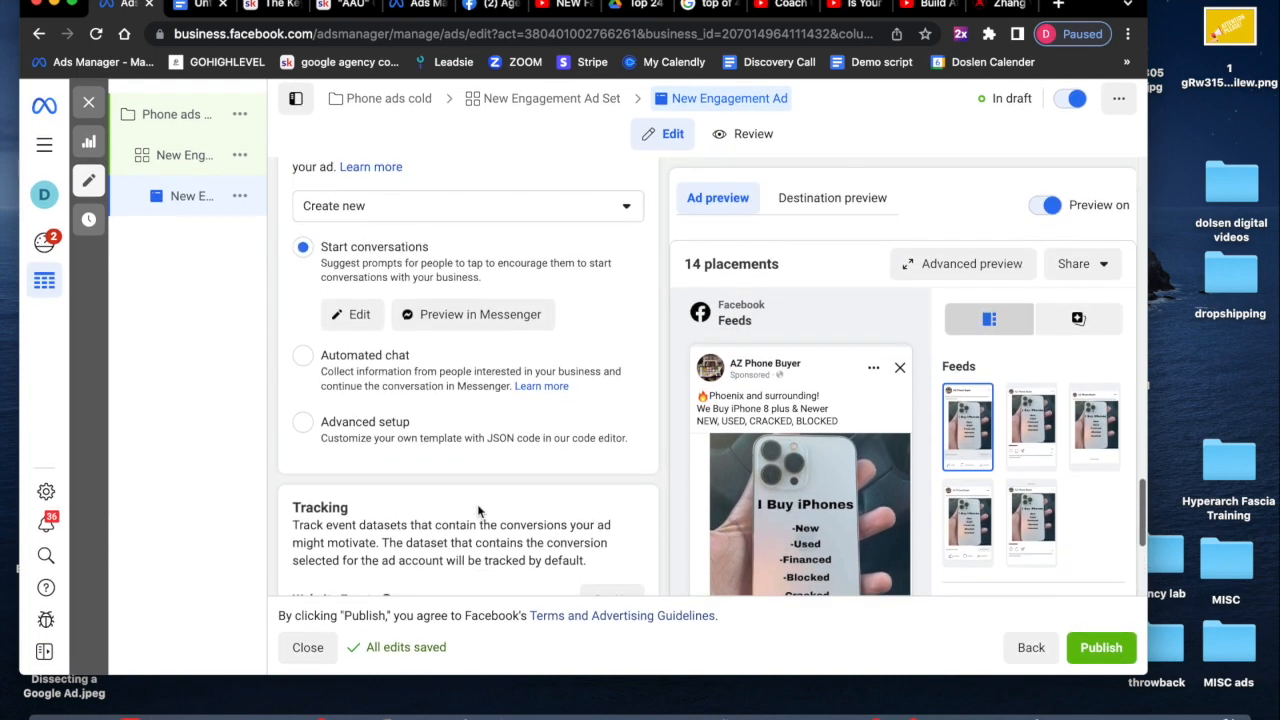
scroll(477, 504, "up", 2)
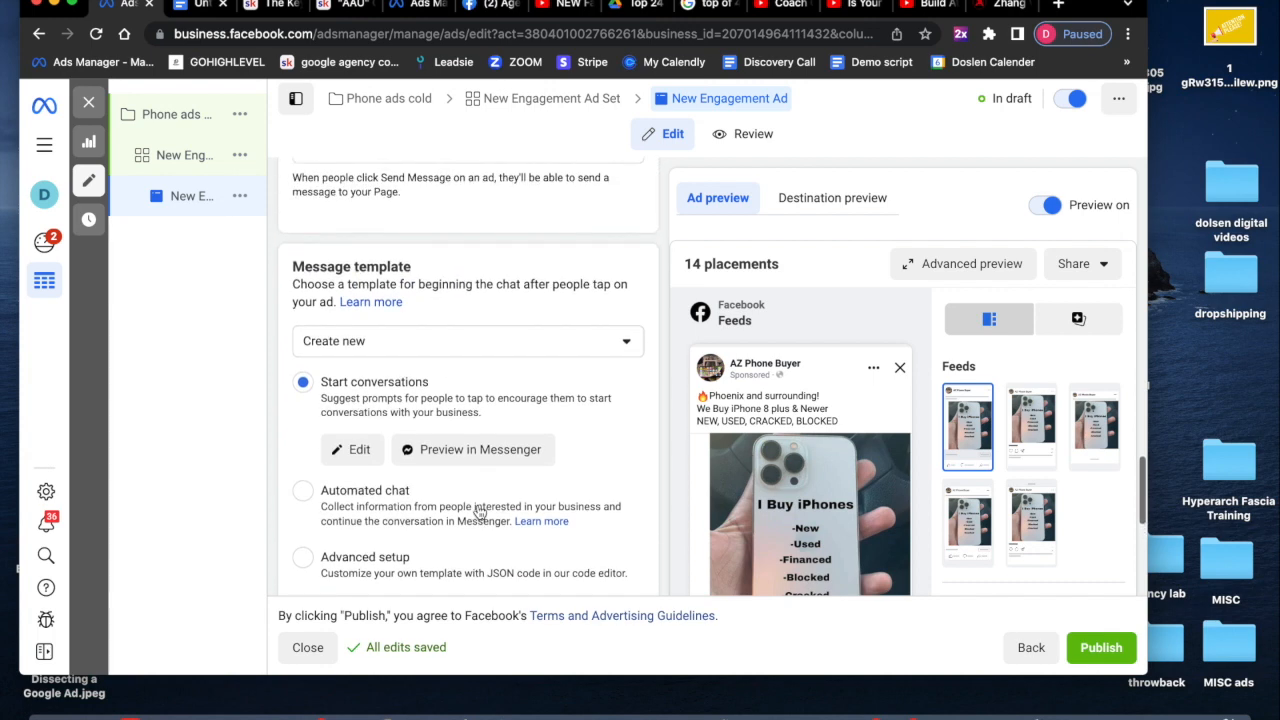
left_click(480, 352)
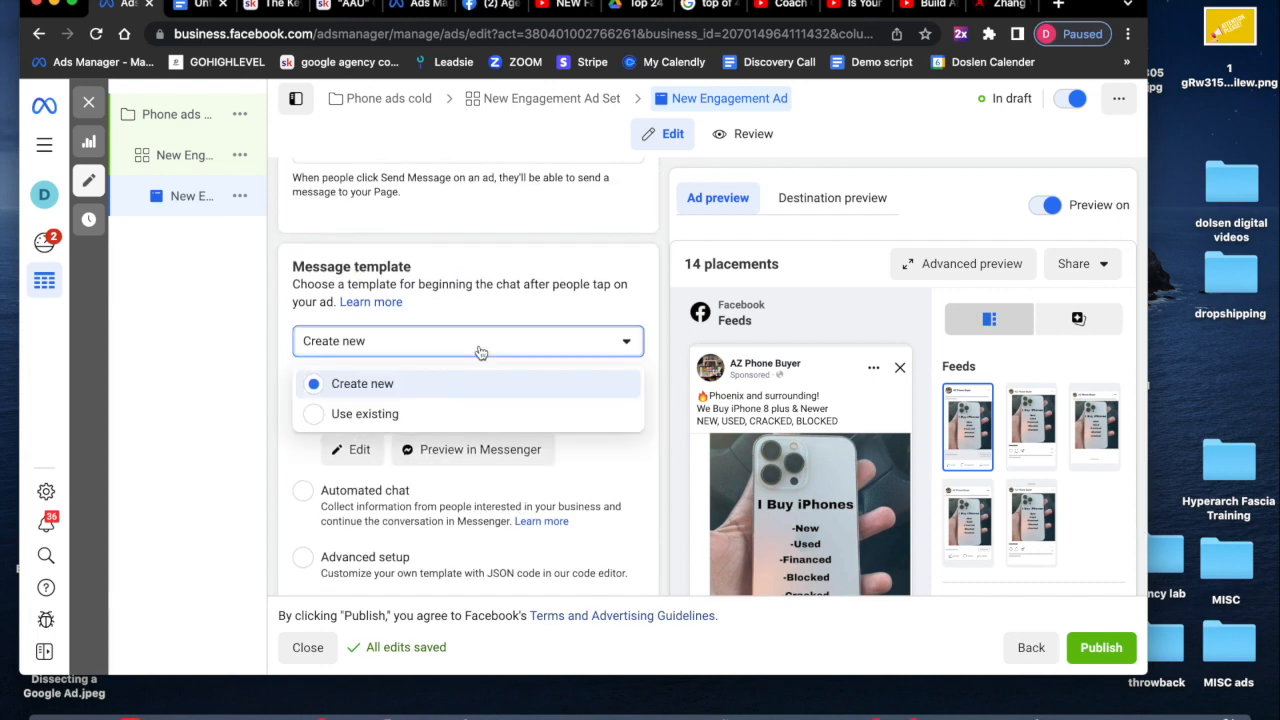
left_click(466, 415)
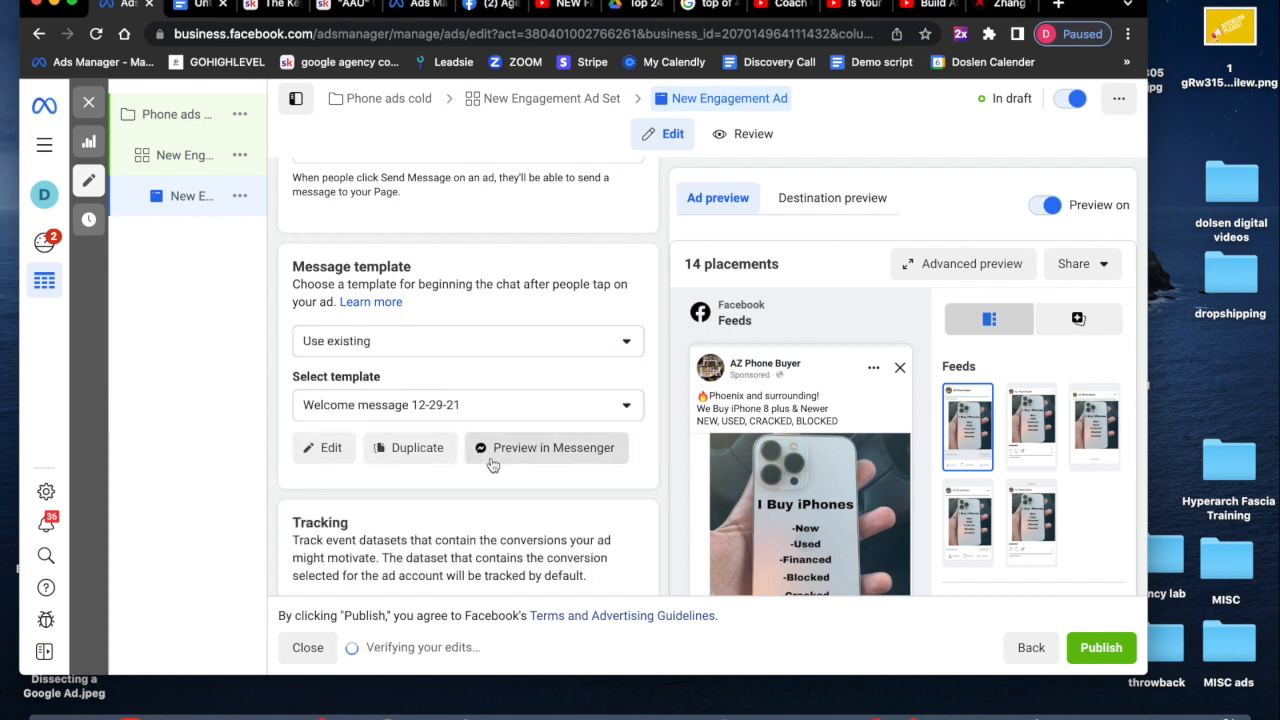
- Open the Welcome message 12-29-21 template for editing, review it, and save it
left_click(333, 452)
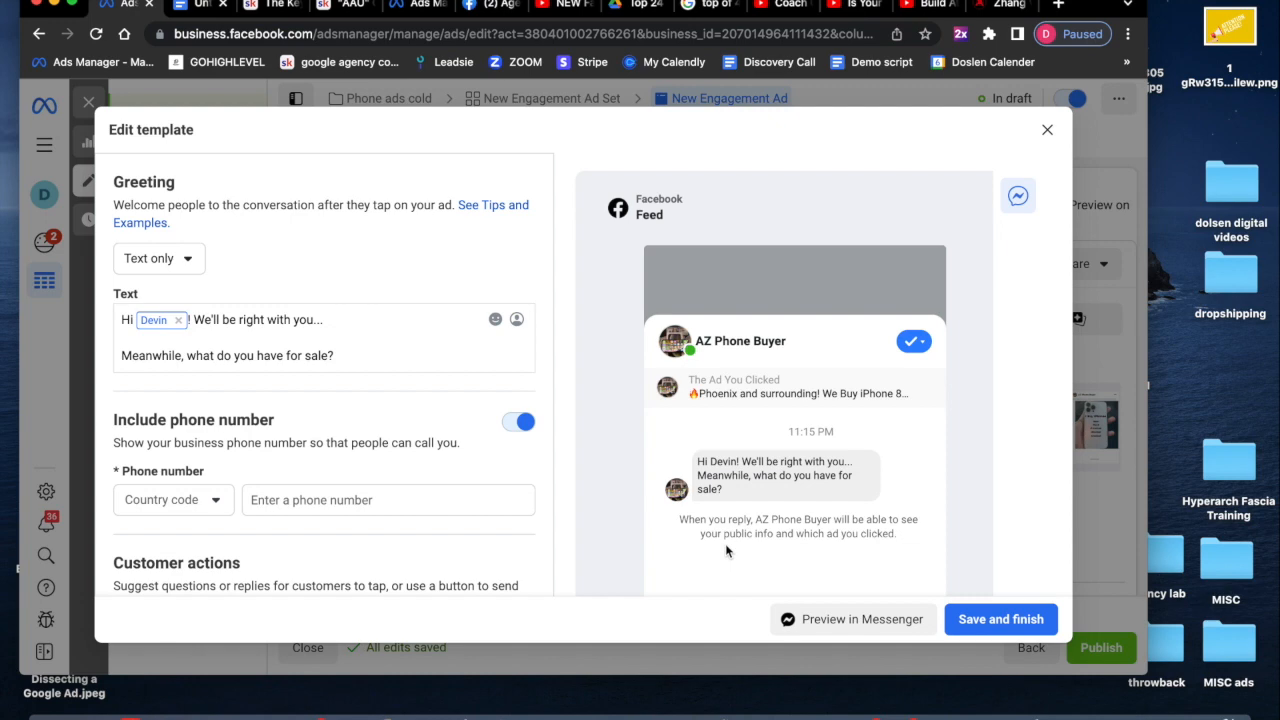
scroll(981, 198, "down", 2)
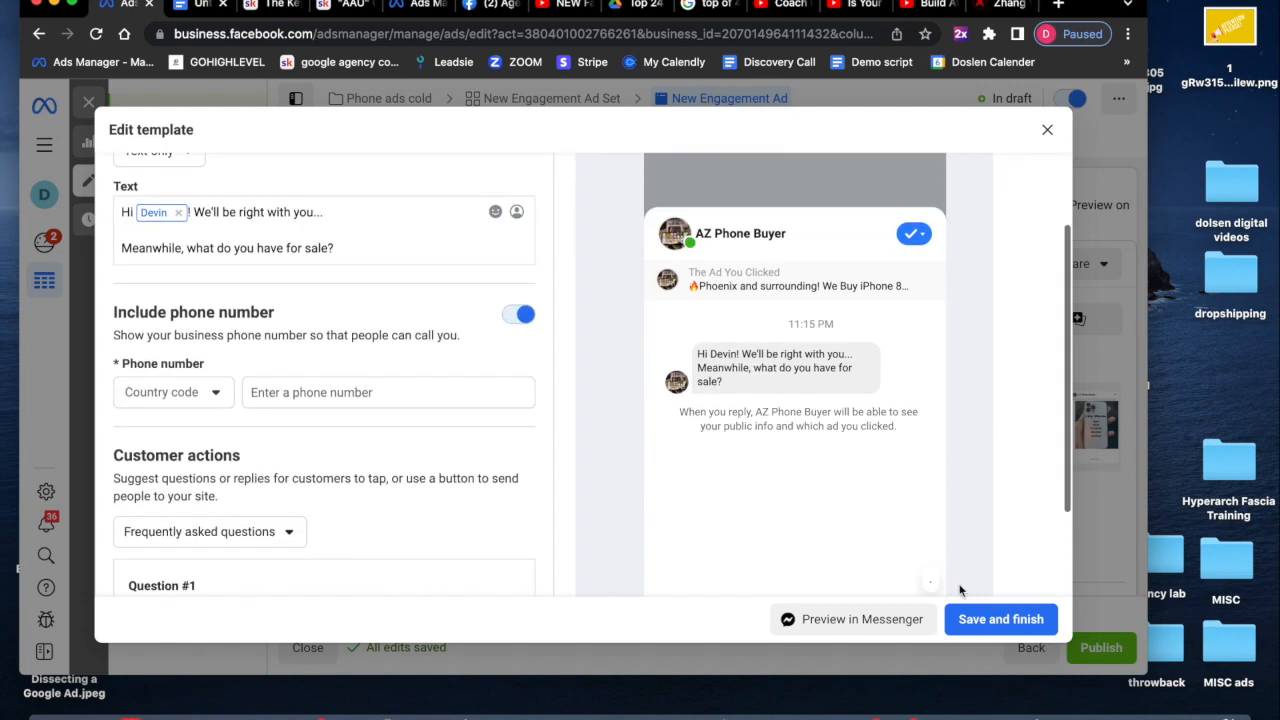
left_click(1004, 617)
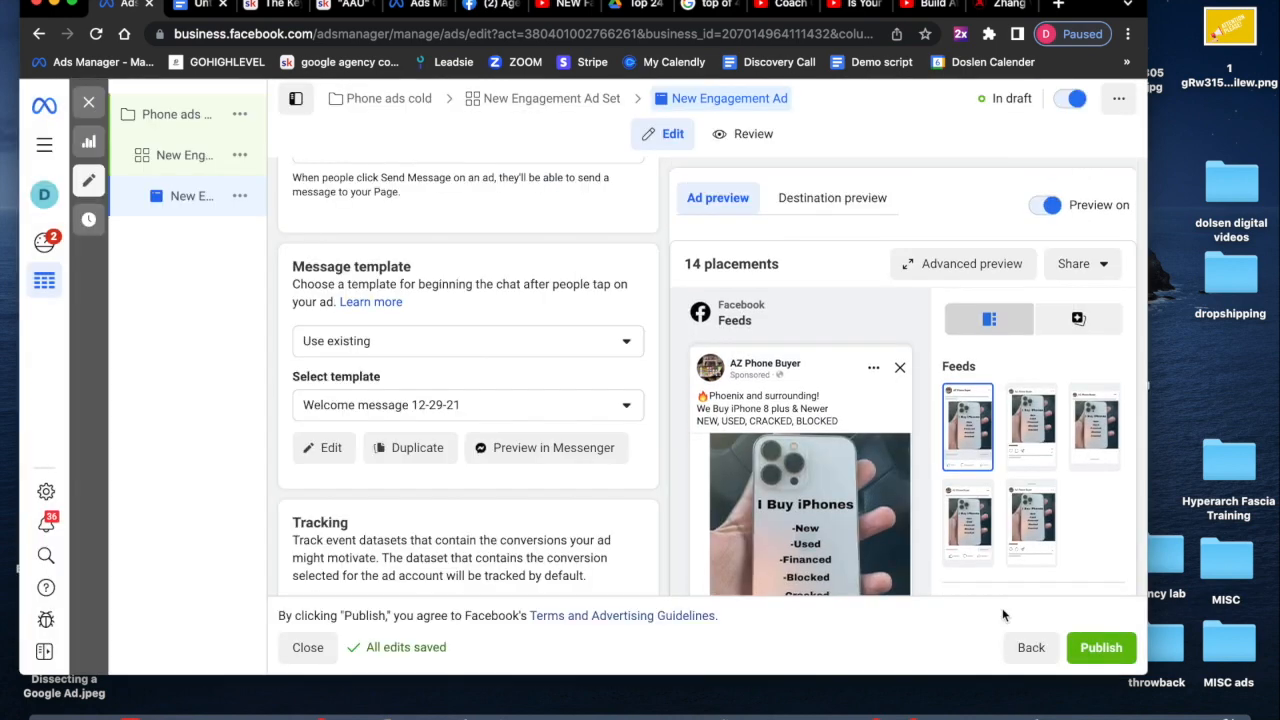
- Close the ad editor to return to the ads list
scroll(845, 495, "down", 5)
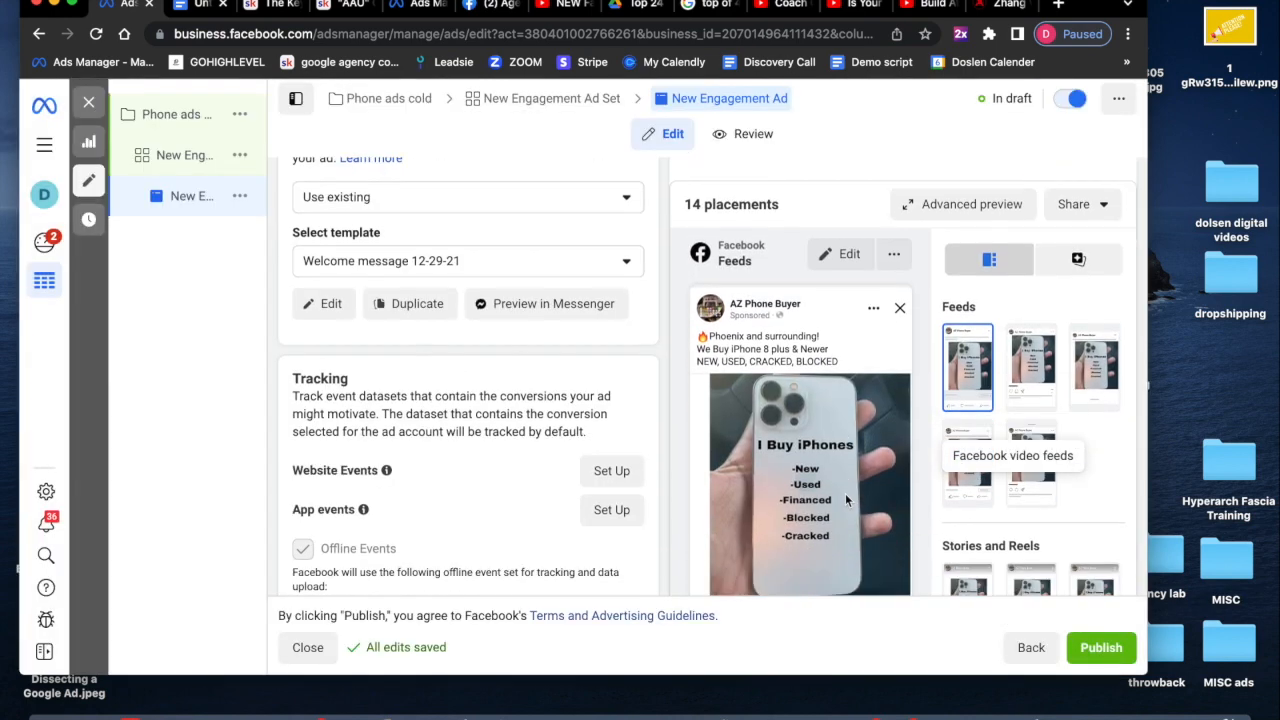
scroll(845, 493, "up", 2)
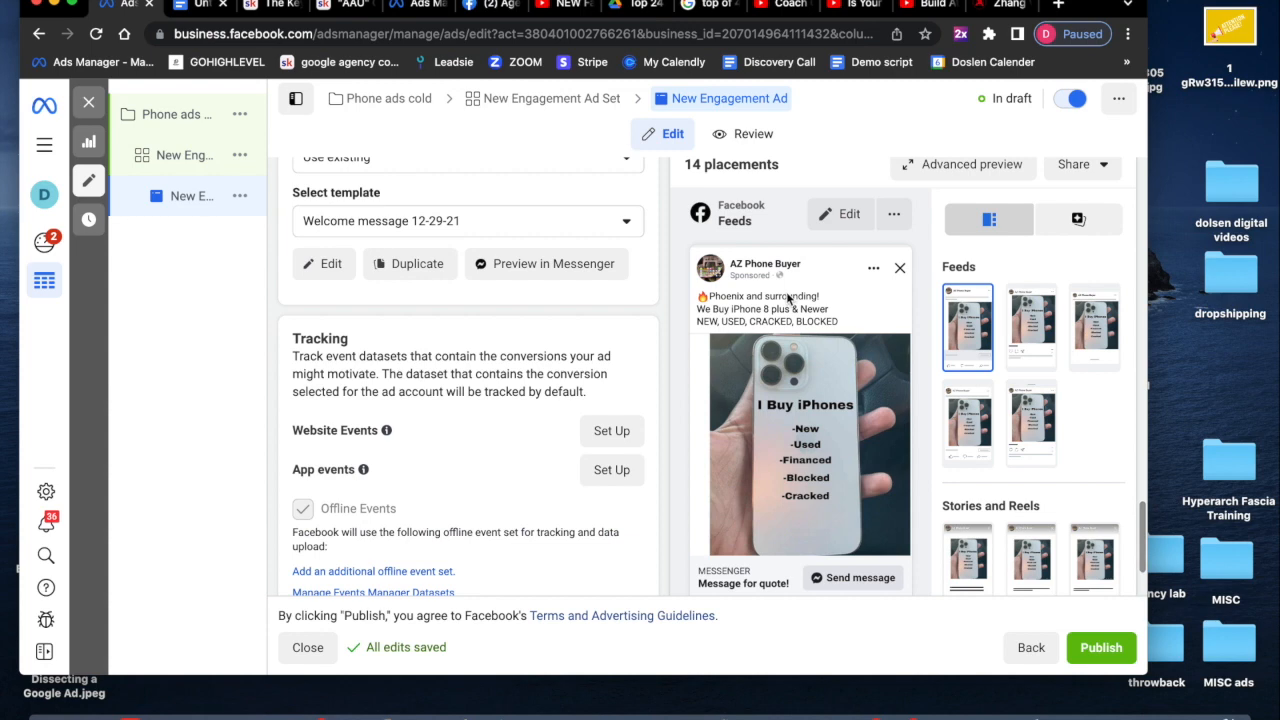
scroll(818, 445, "down", 1)
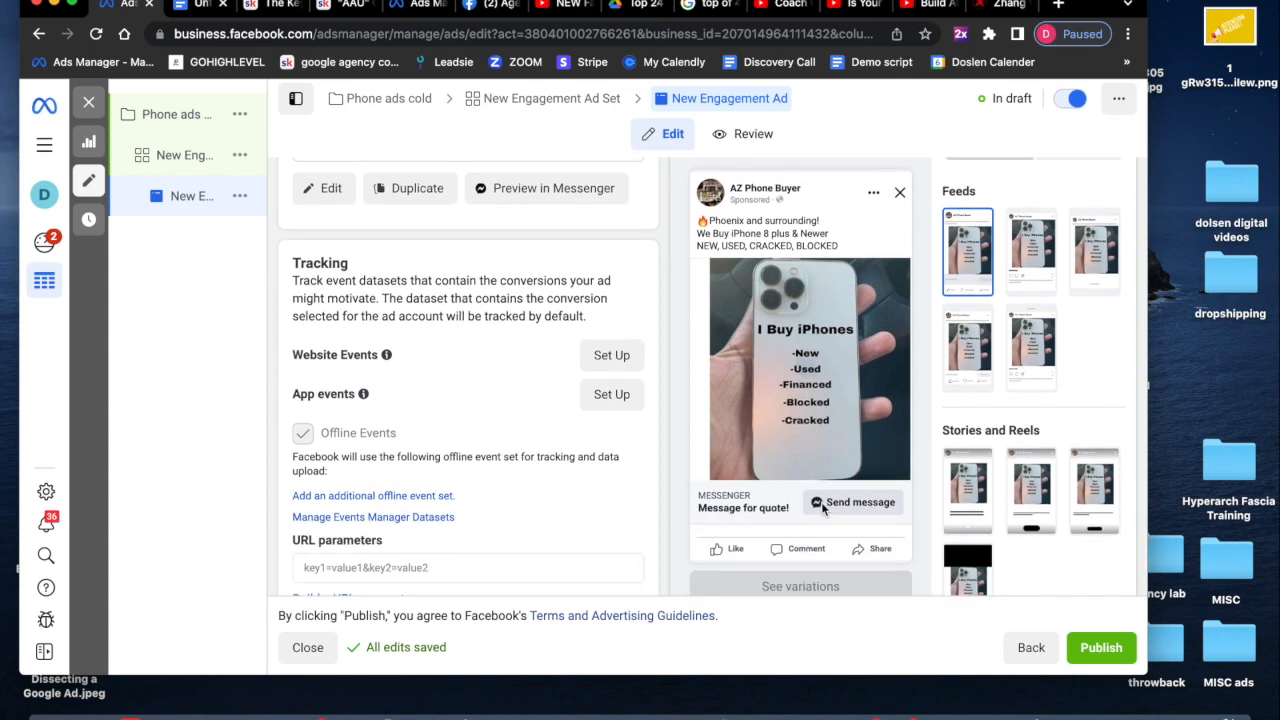
scroll(821, 501, "up", 4)
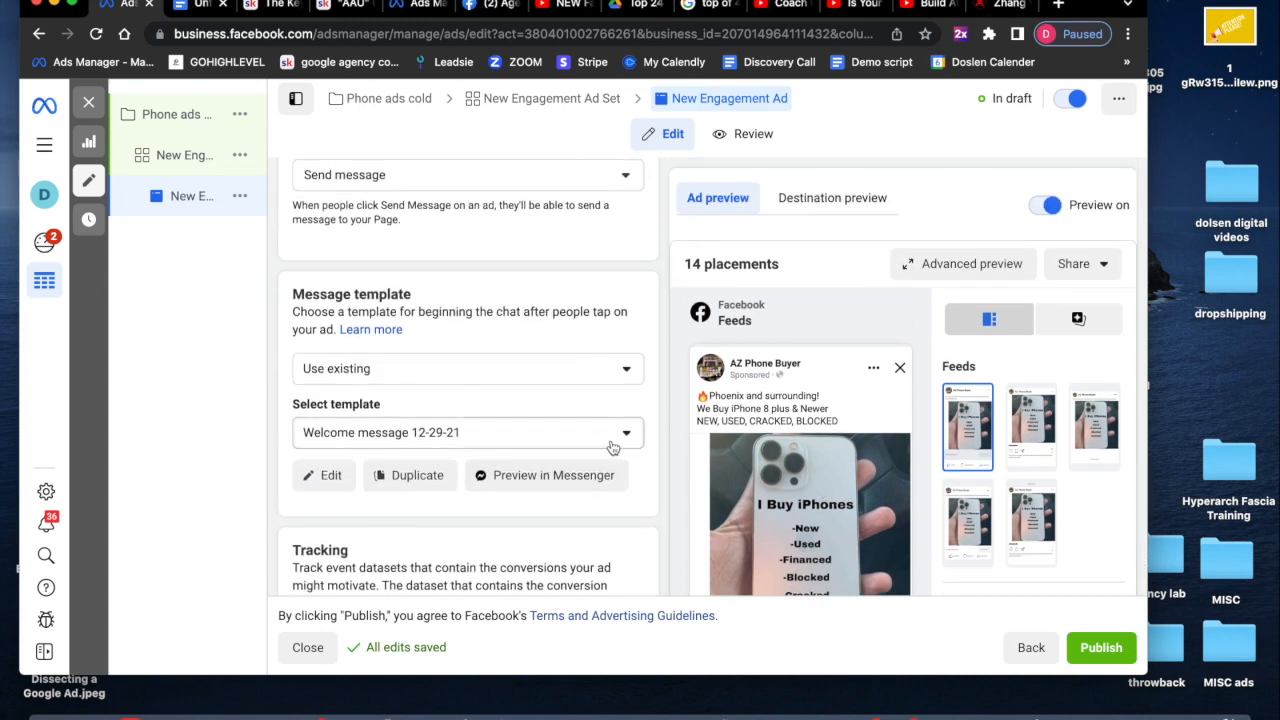
left_click(297, 645)
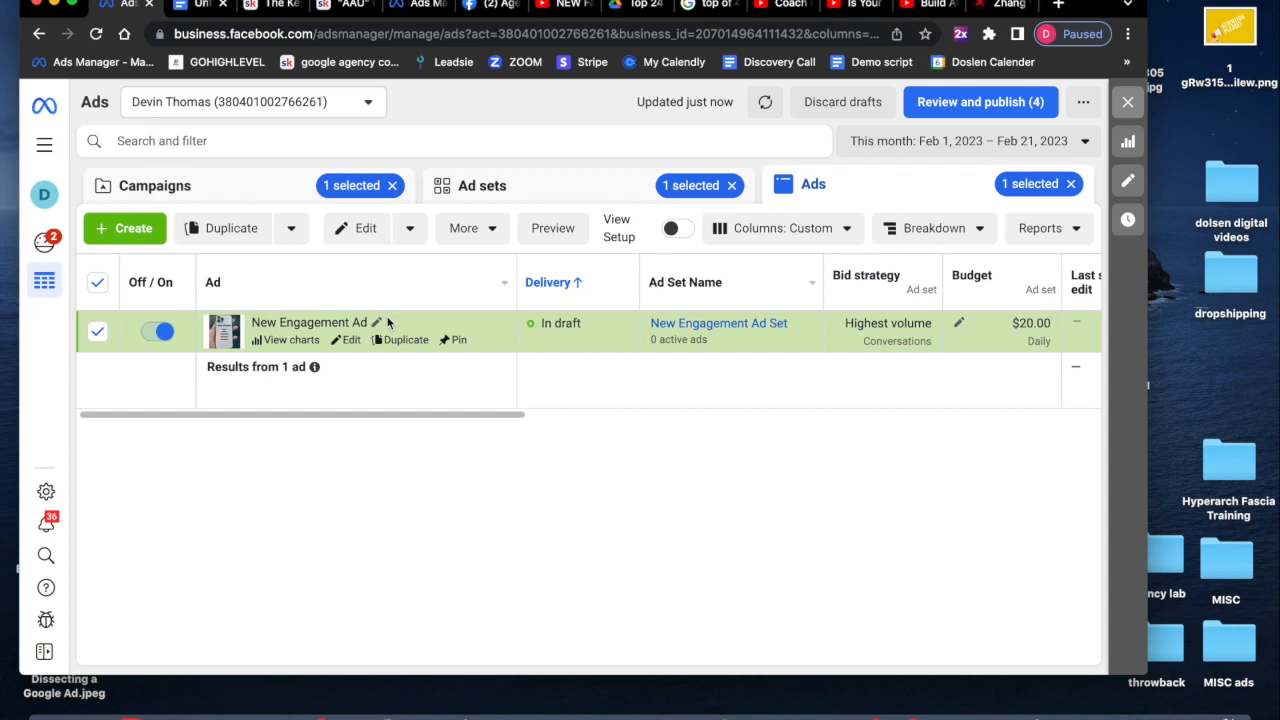
- Duplicate the ad into 9 copies within the original campaign
left_click(240, 230)
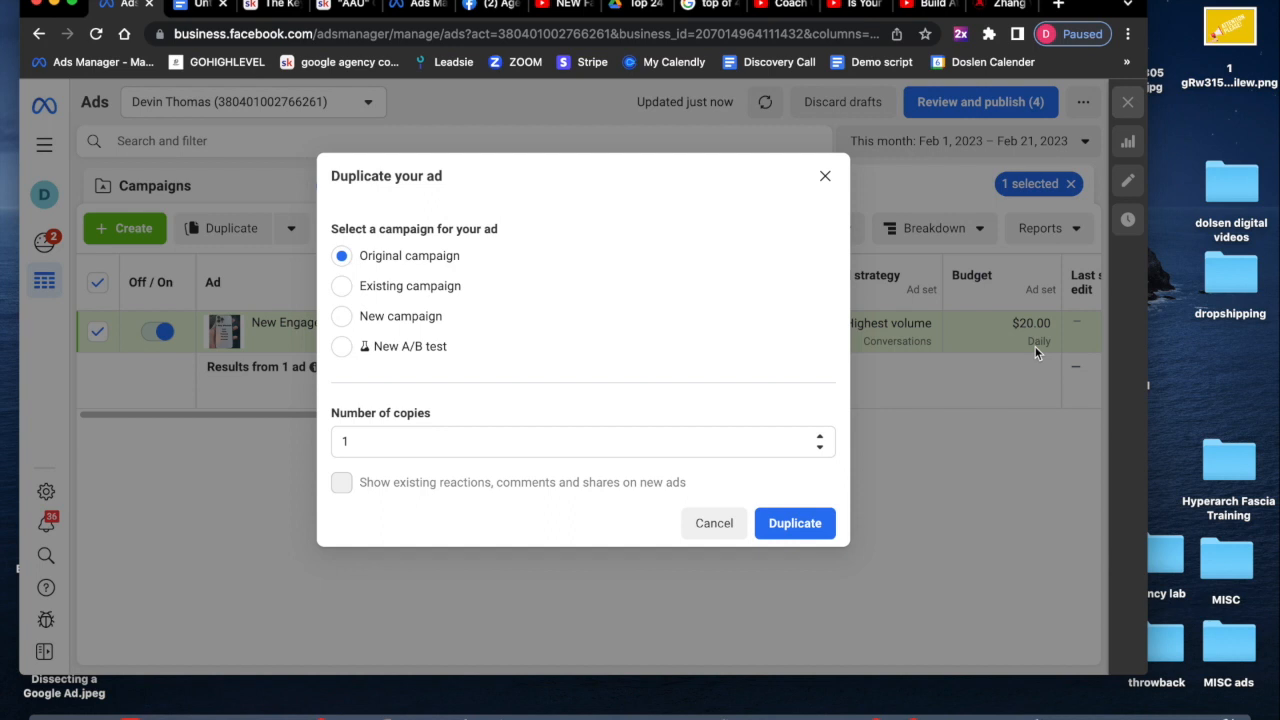
left_click(822, 442)
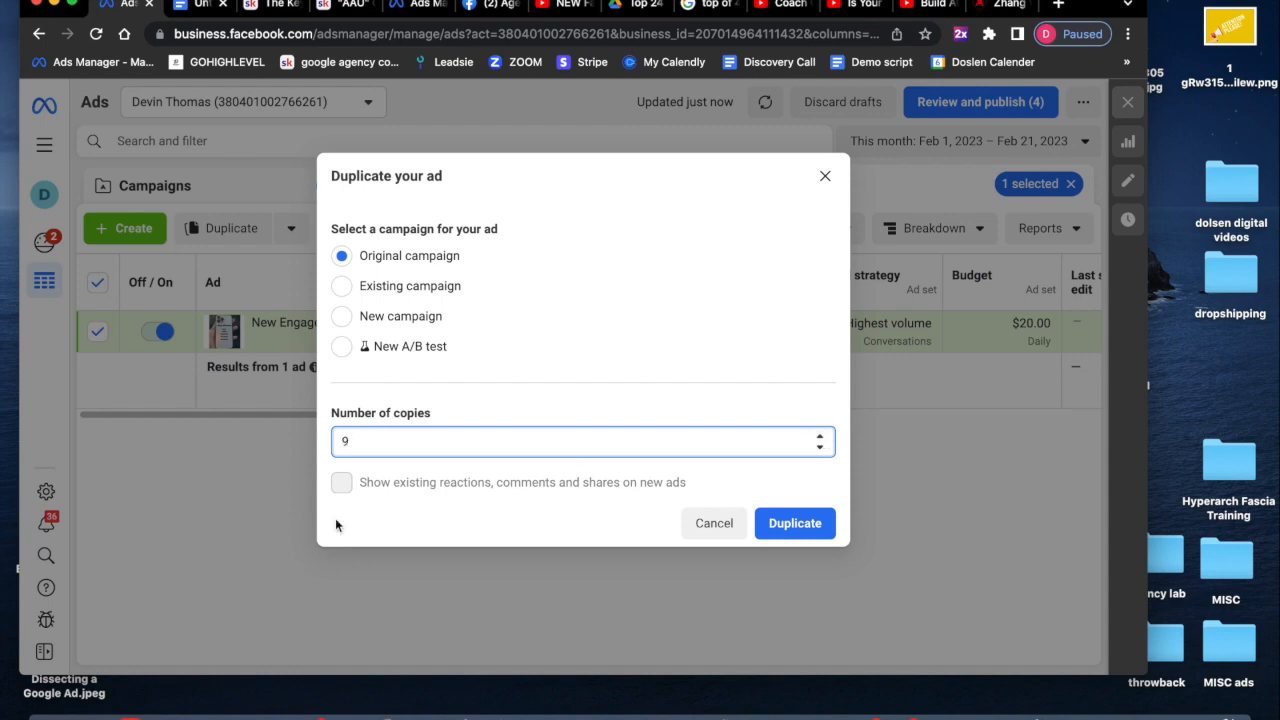
left_click(792, 527)
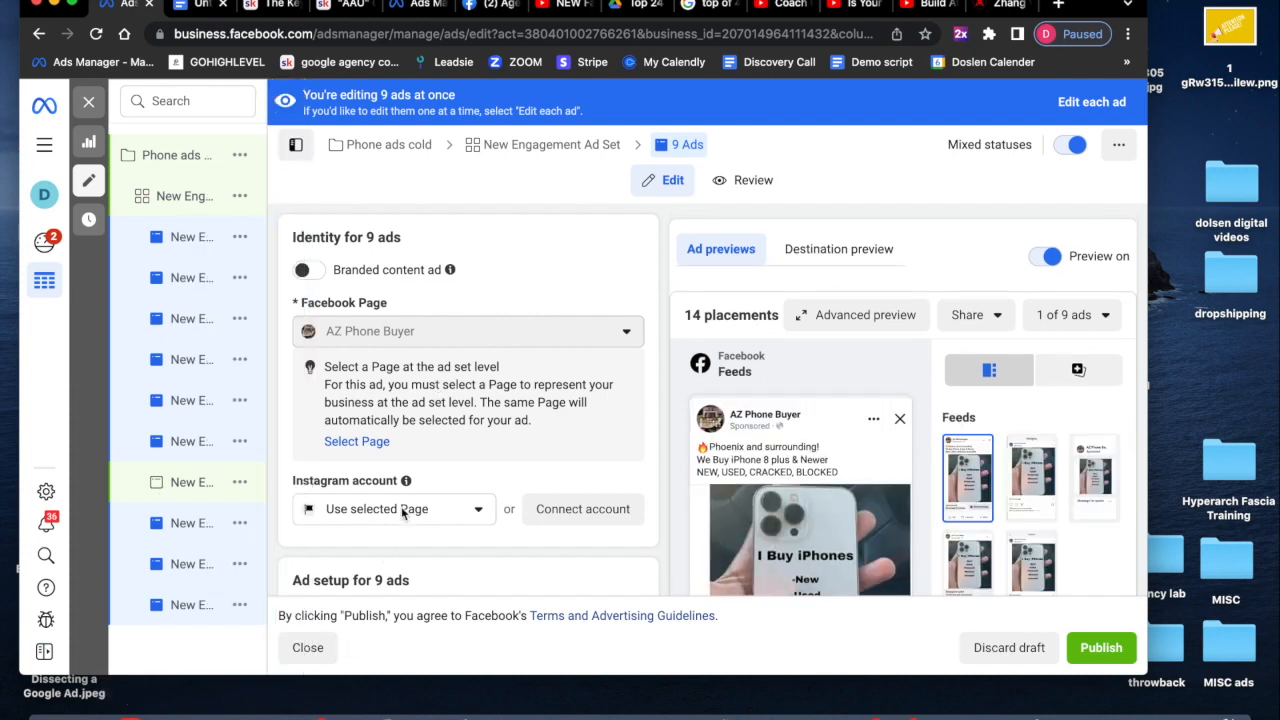
- Open the last ad copy for editing and dismiss its recommendations panel
scroll(410, 480, "down", 1)
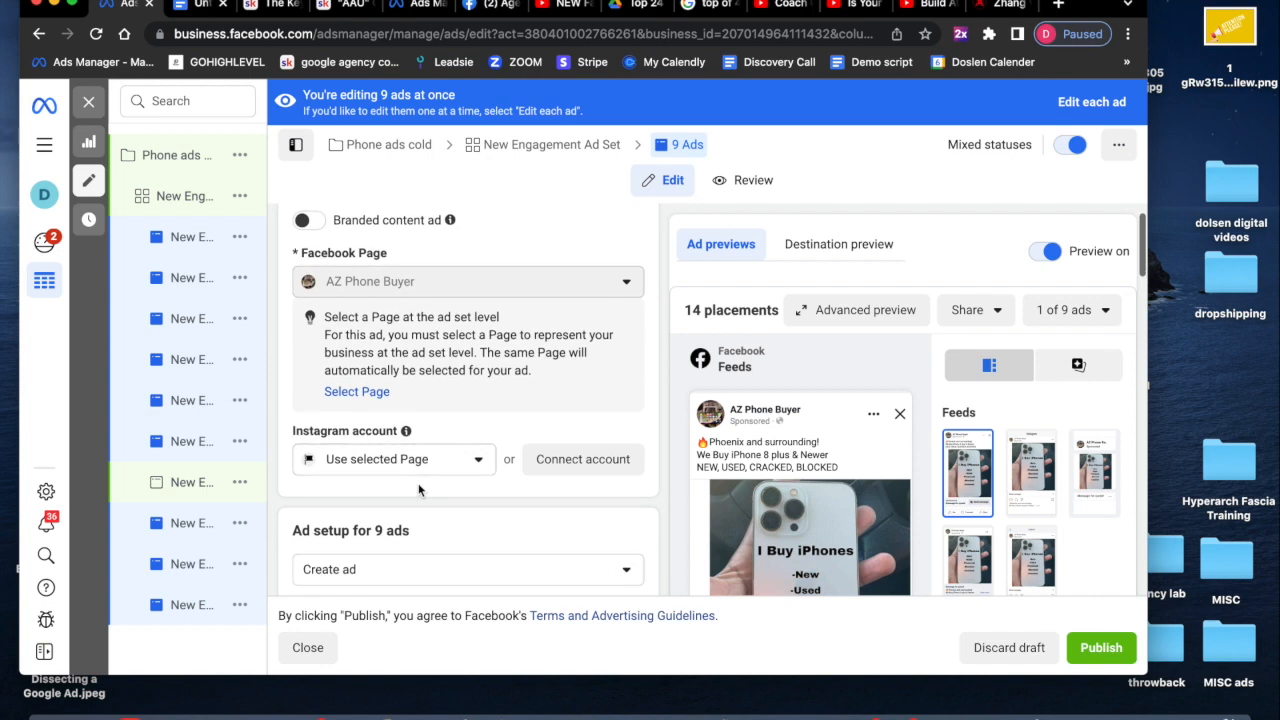
left_click(187, 614)
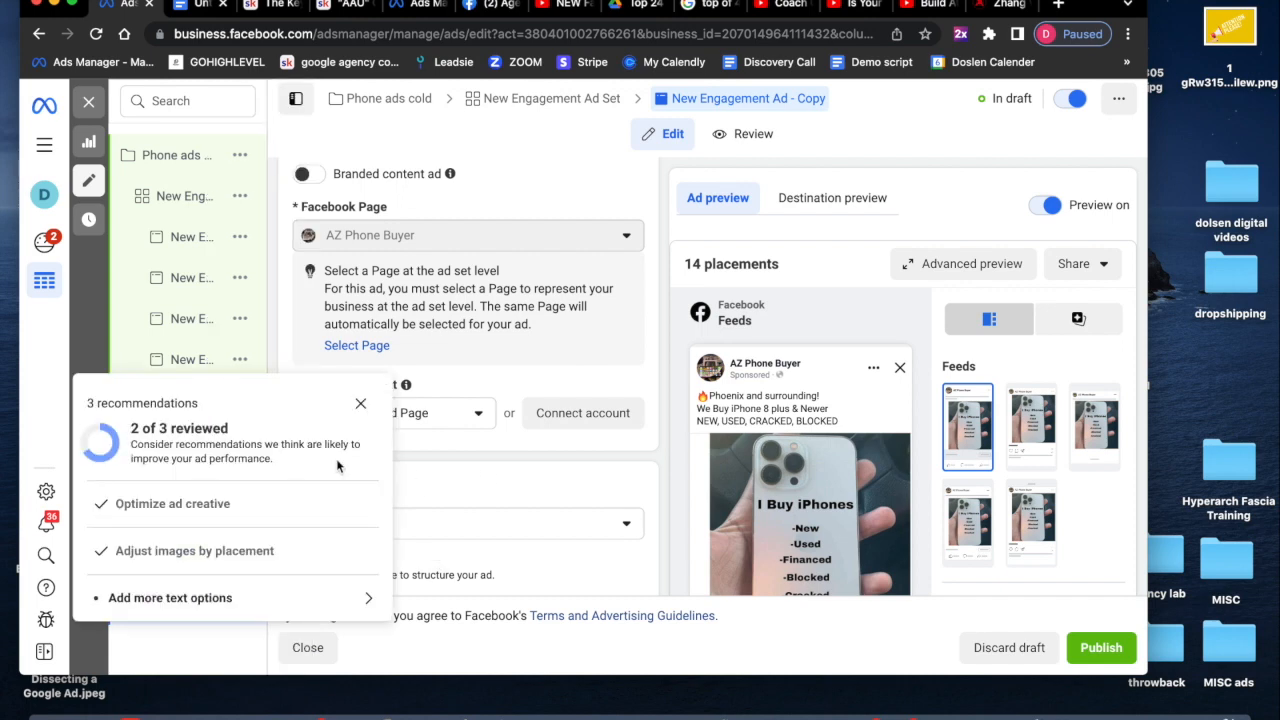
left_click(360, 403)
scroll(405, 479, "down", 8)
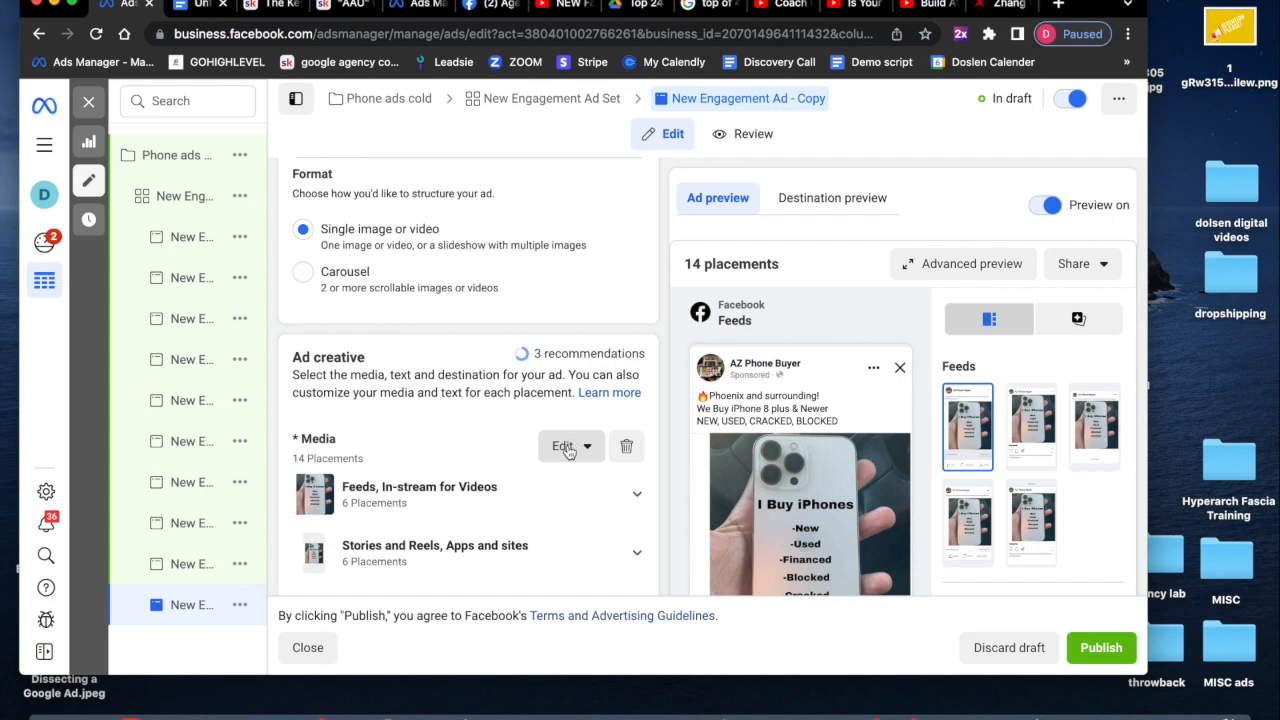
- Replace the last ad copy's media by choosing the 272294238 Cash for iPhones image from the account images
left_click(567, 451)
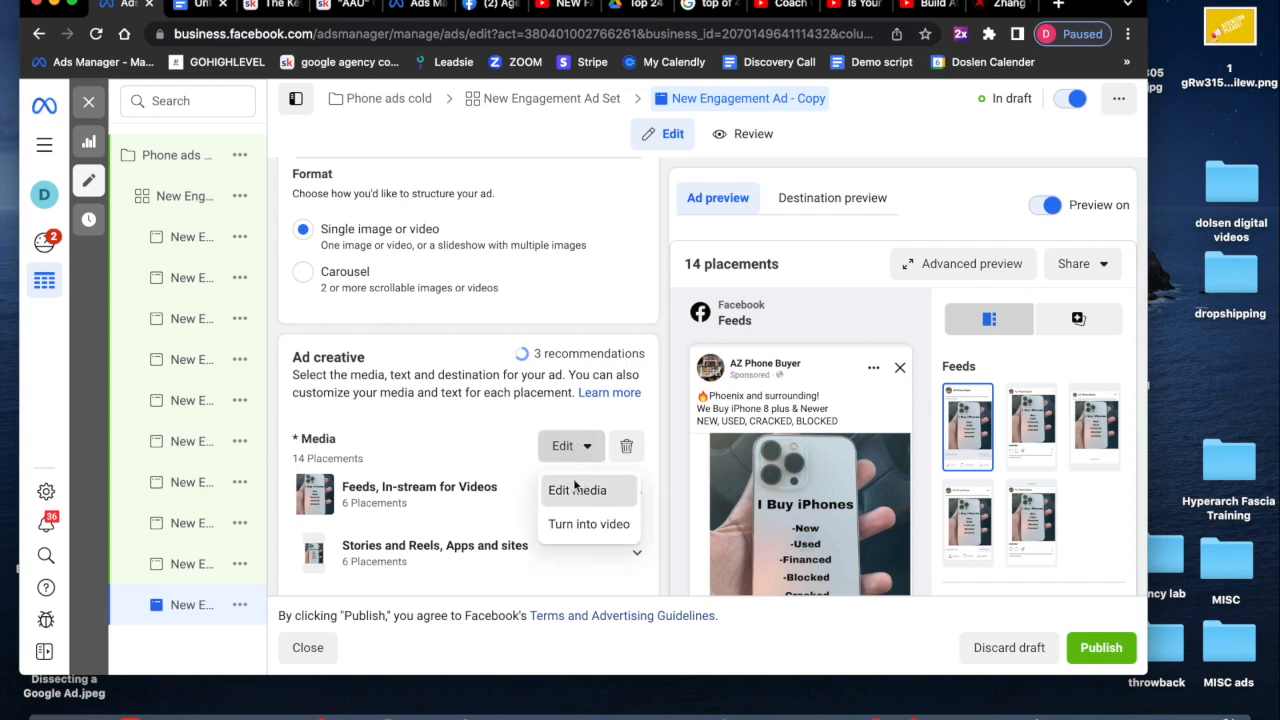
left_click(576, 486)
left_click(147, 184)
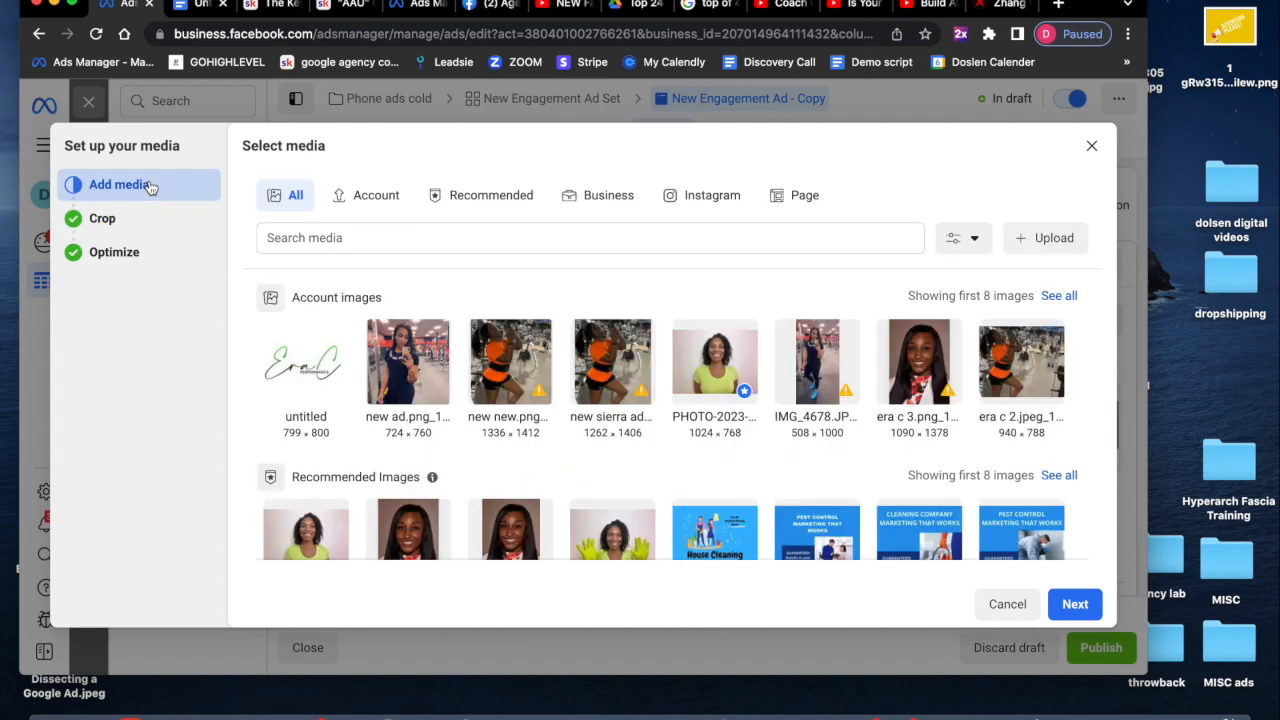
left_click(1062, 297)
scroll(924, 456, "down", 5)
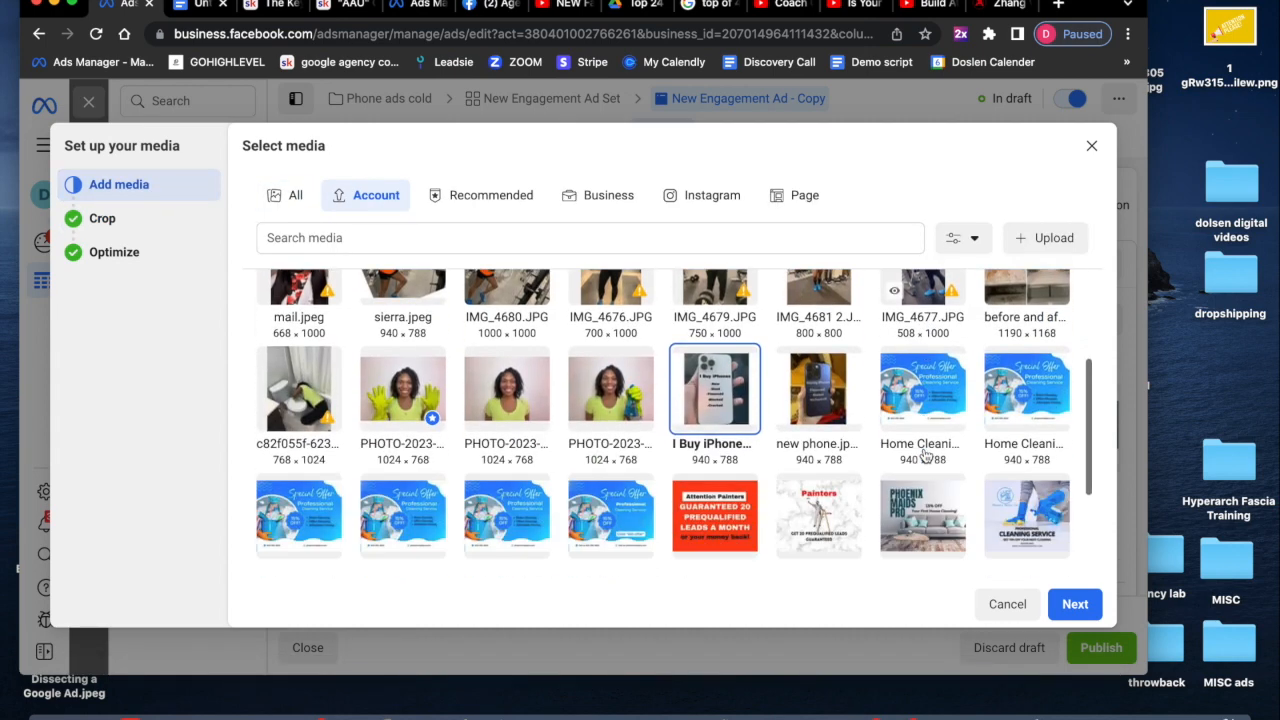
scroll(925, 453, "down", 3)
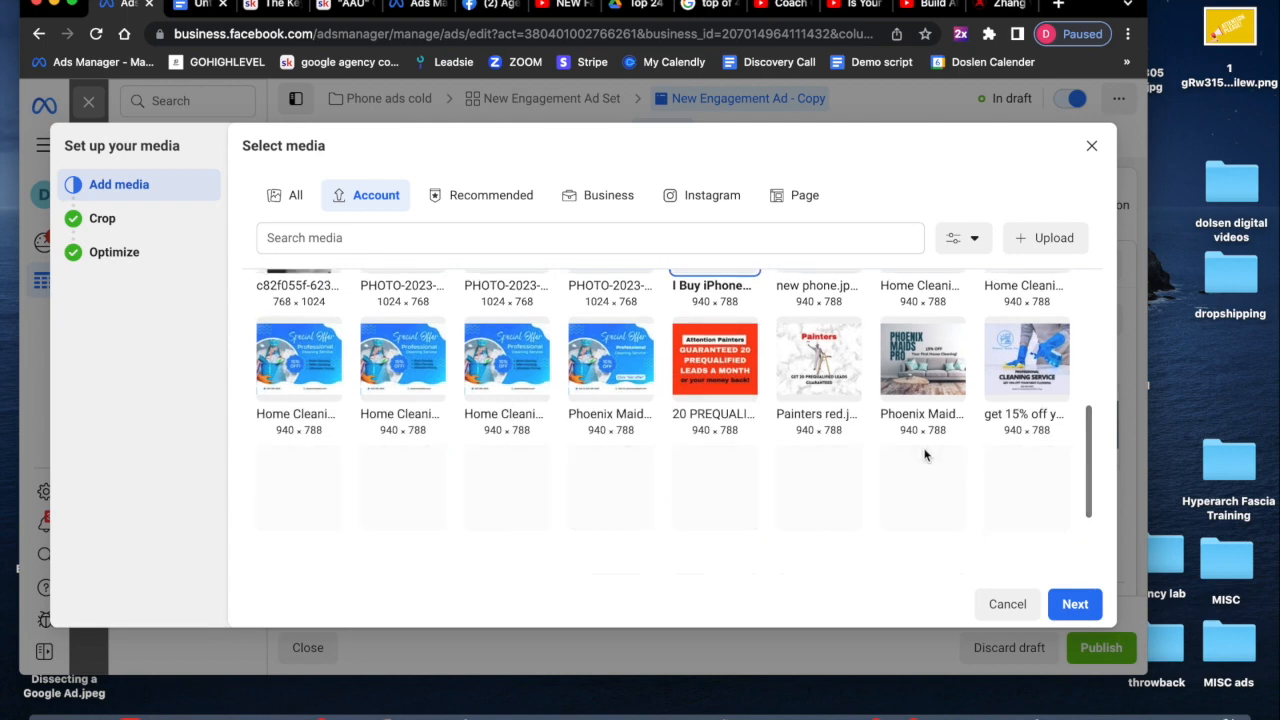
scroll(925, 456, "down", 2)
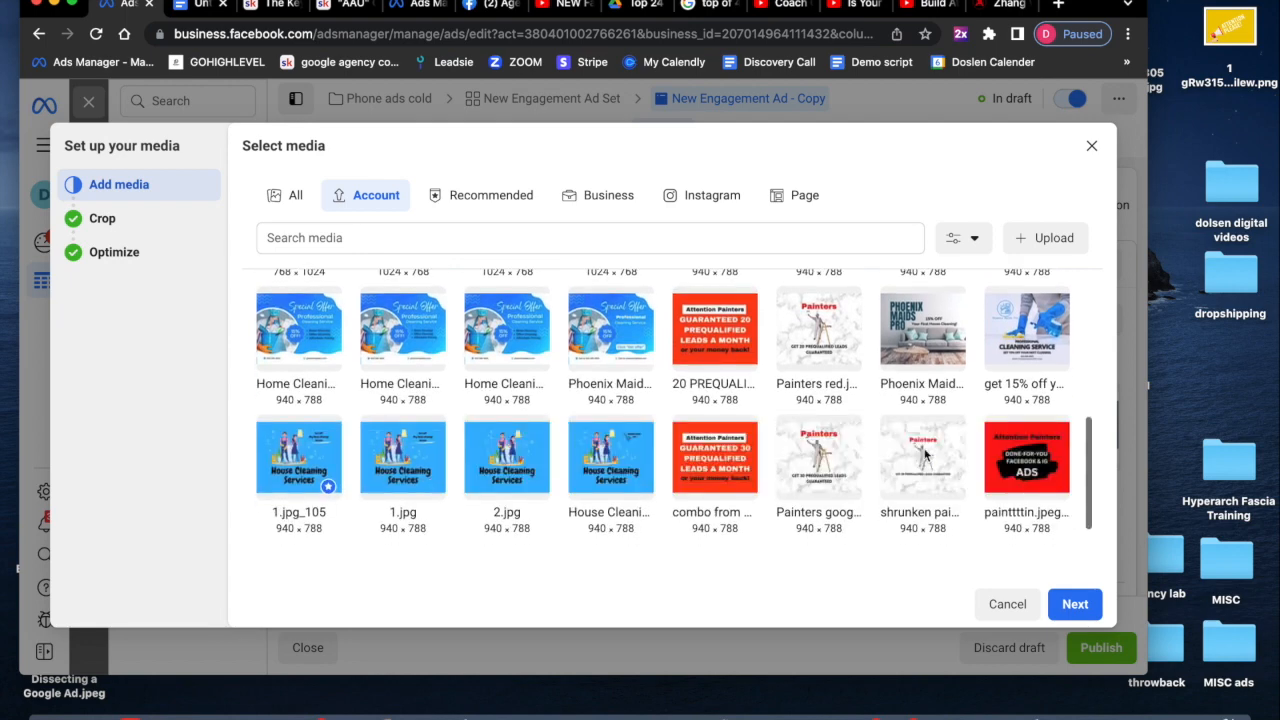
scroll(925, 456, "down", 1)
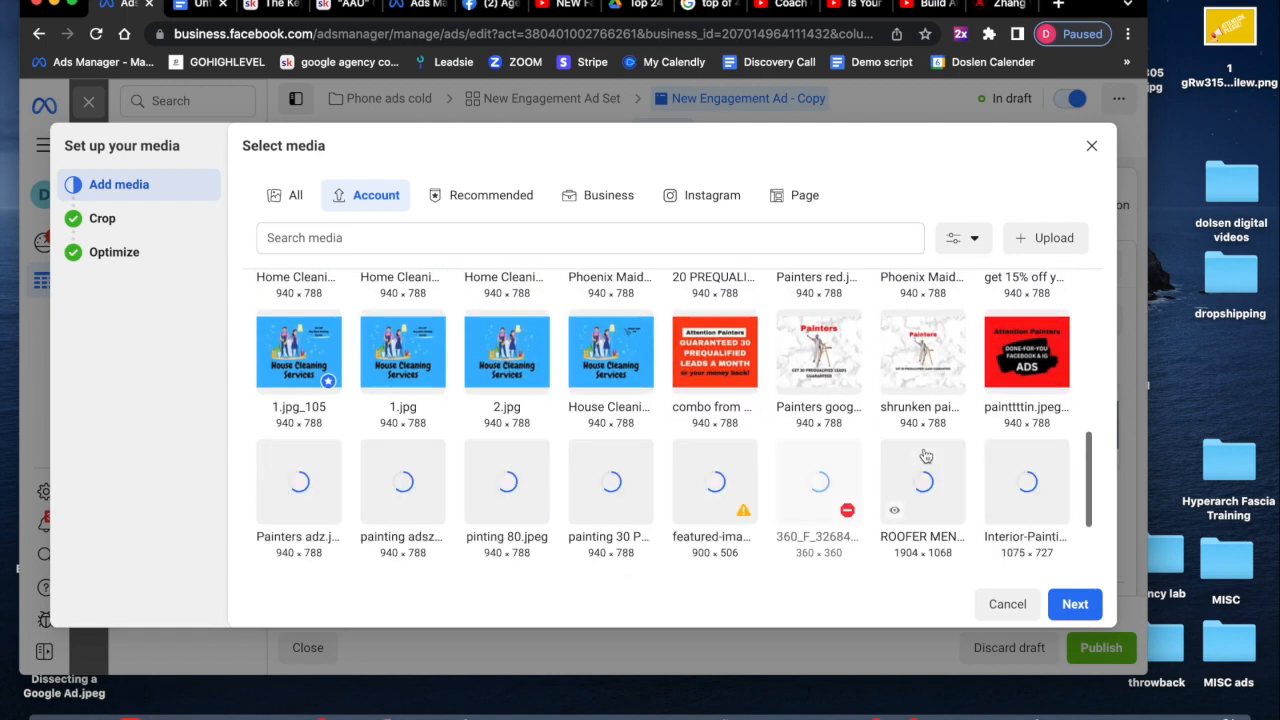
scroll(925, 456, "down", 3)
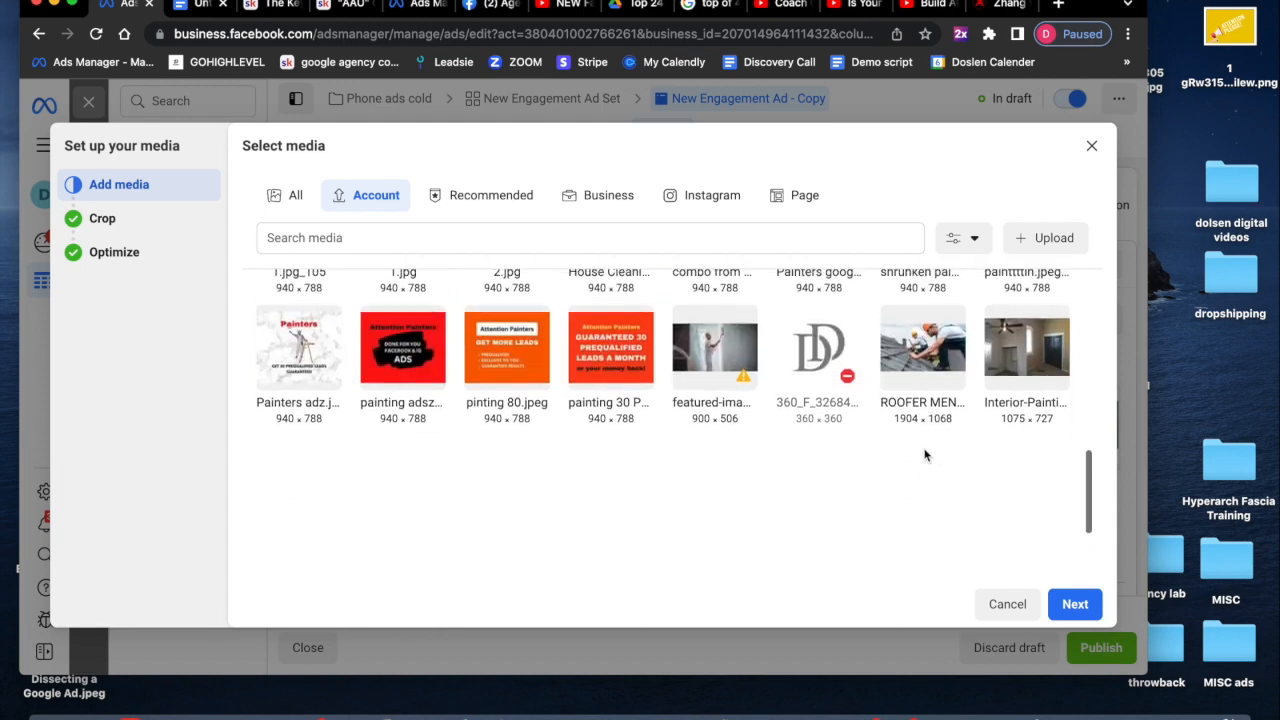
scroll(925, 456, "down", 1)
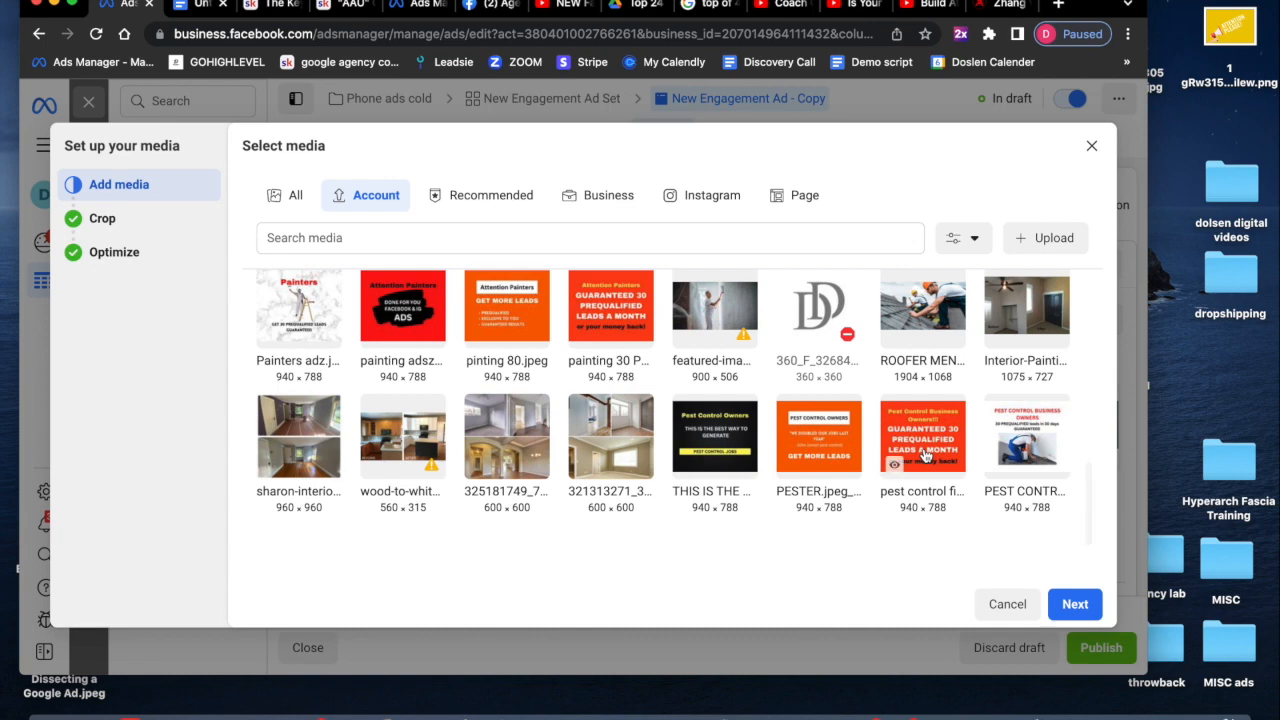
scroll(925, 456, "down", 2)
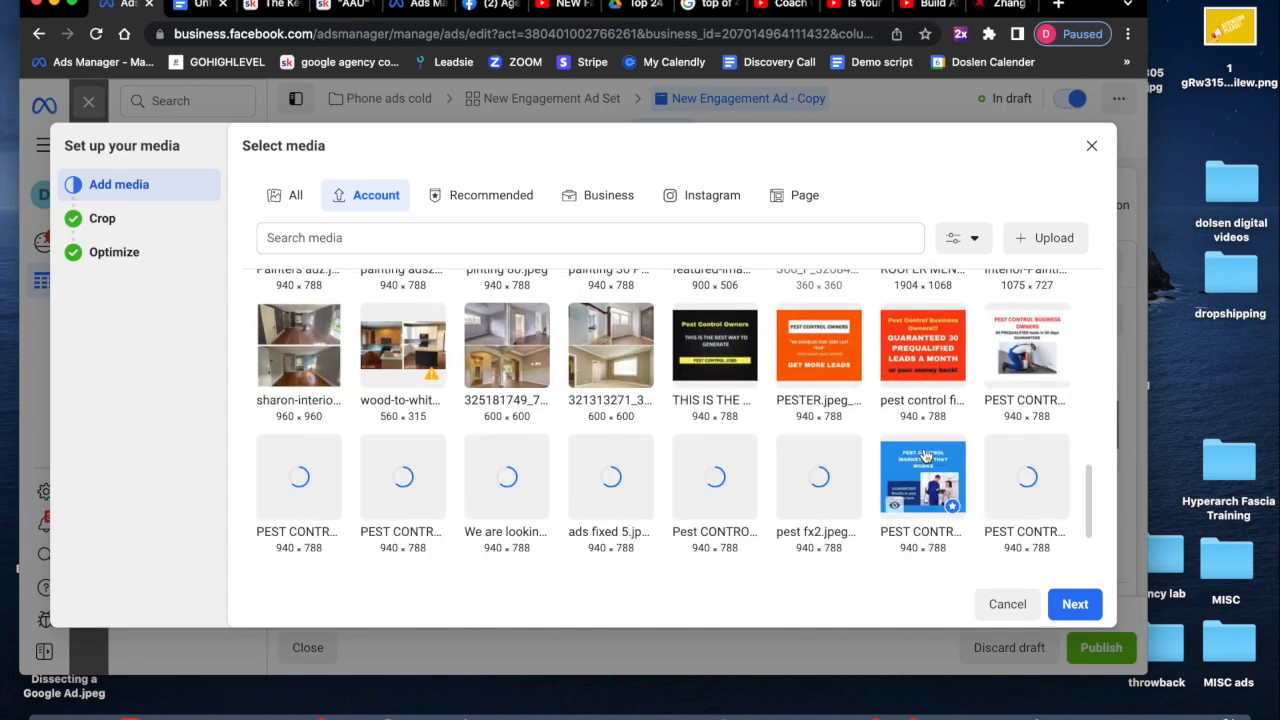
scroll(925, 455, "down", 3)
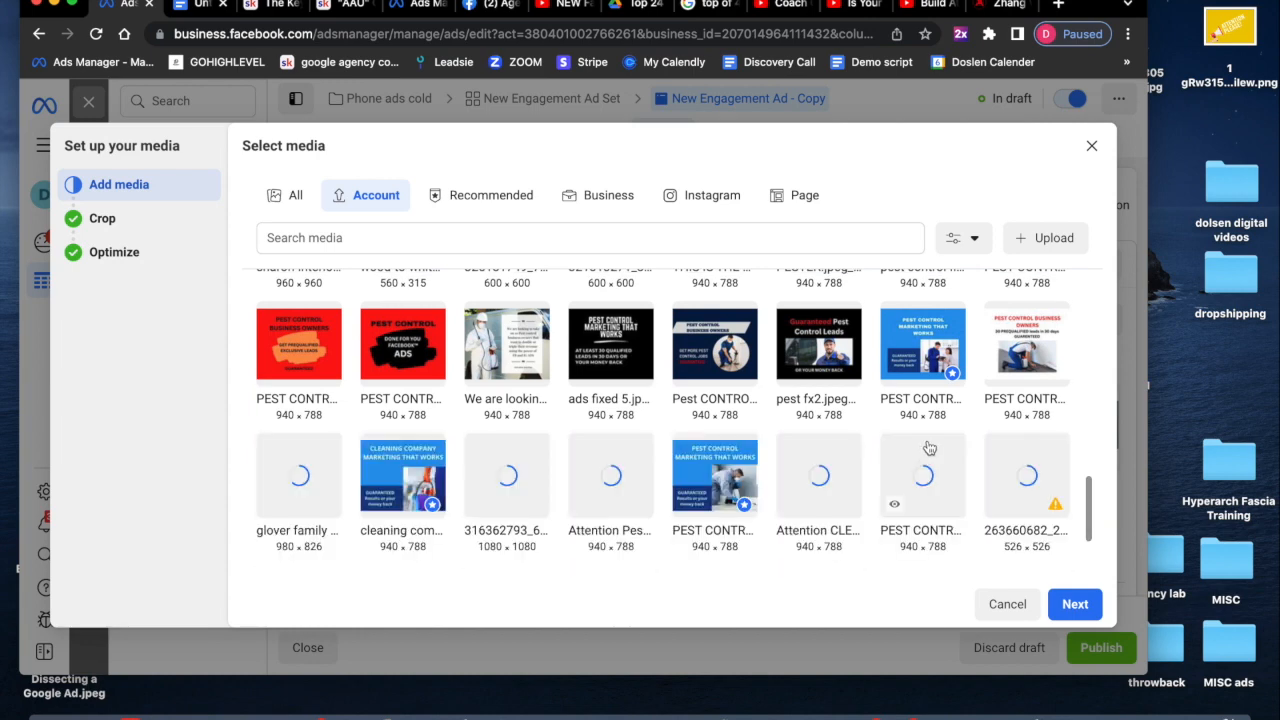
scroll(929, 448, "down", 5)
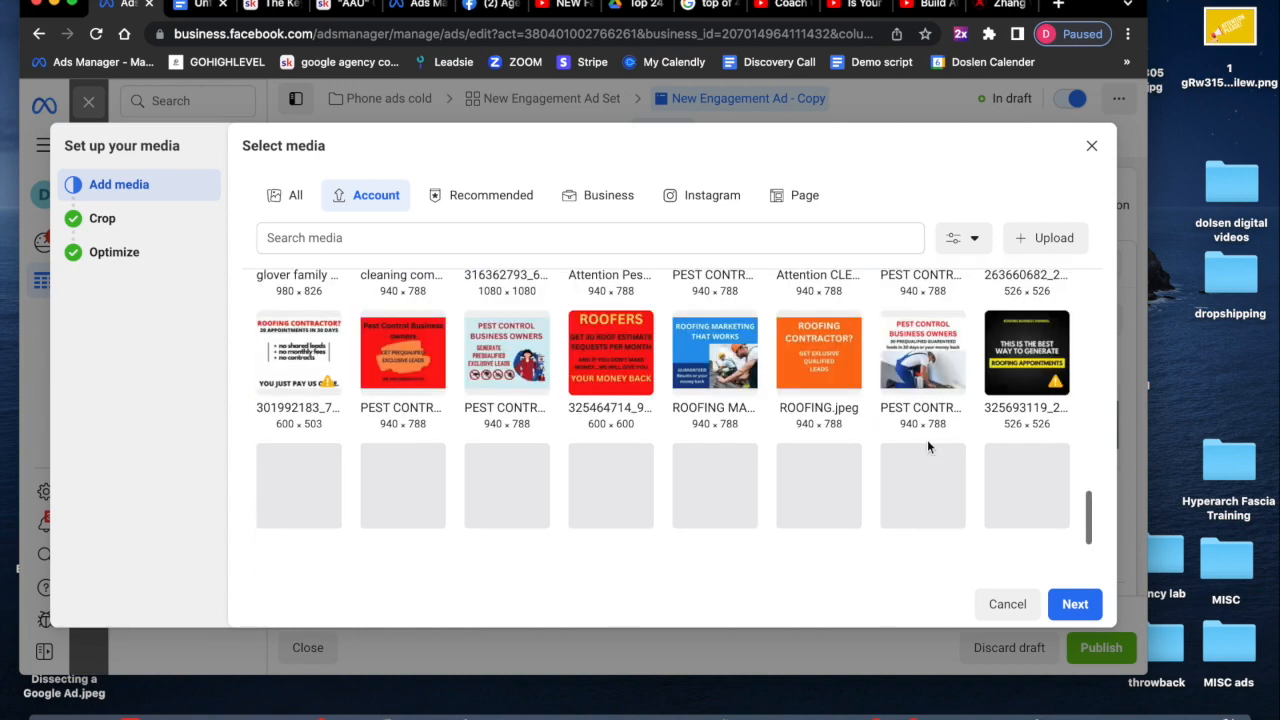
scroll(927, 447, "down", 2)
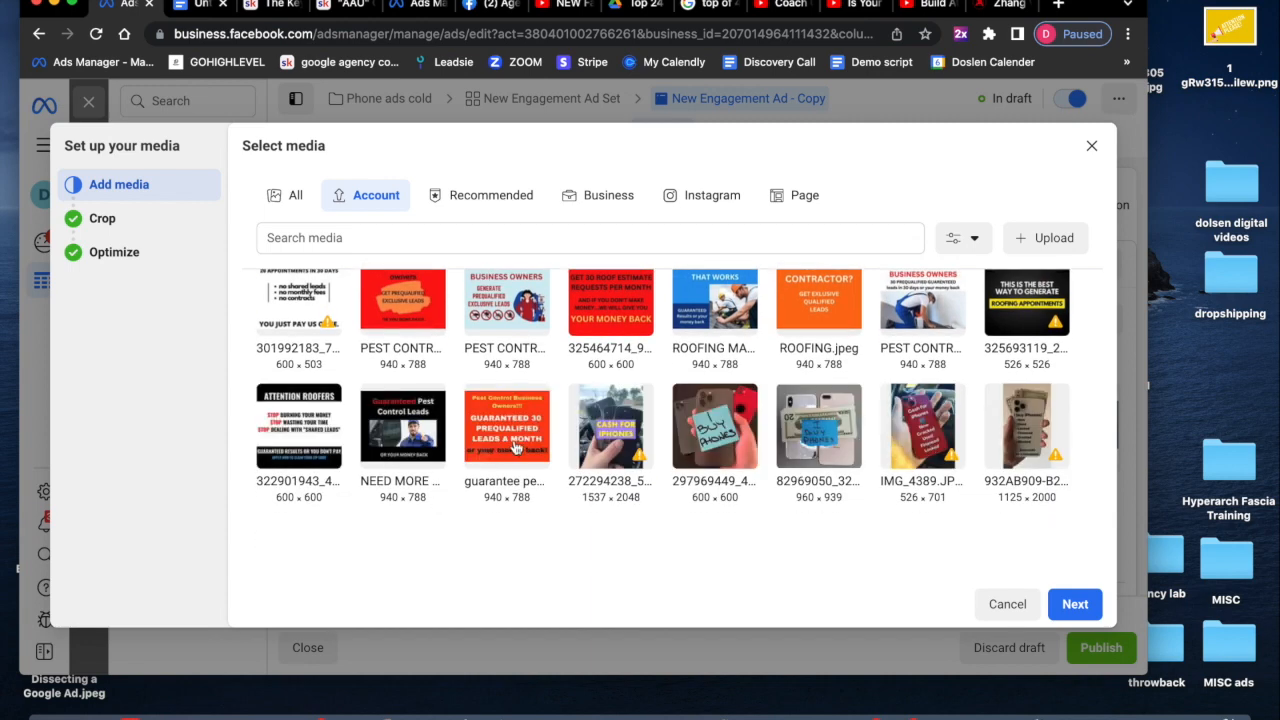
scroll(618, 384, "down", 1)
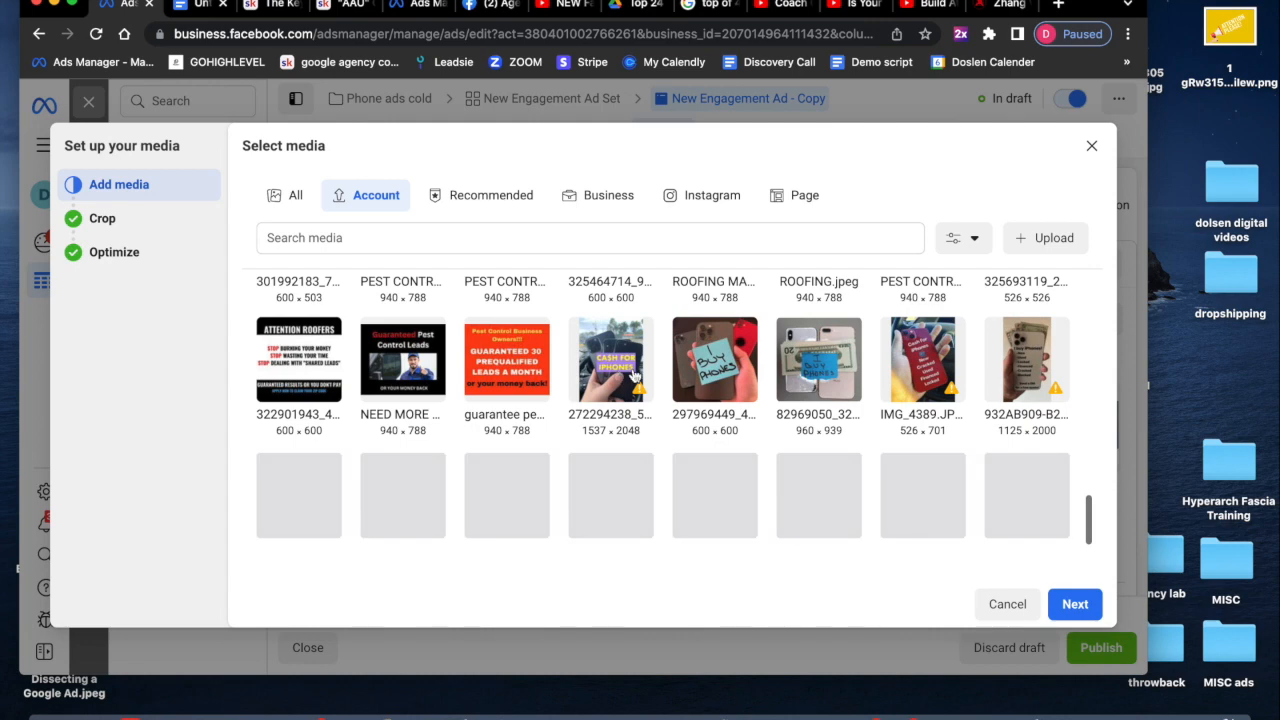
left_click(622, 372)
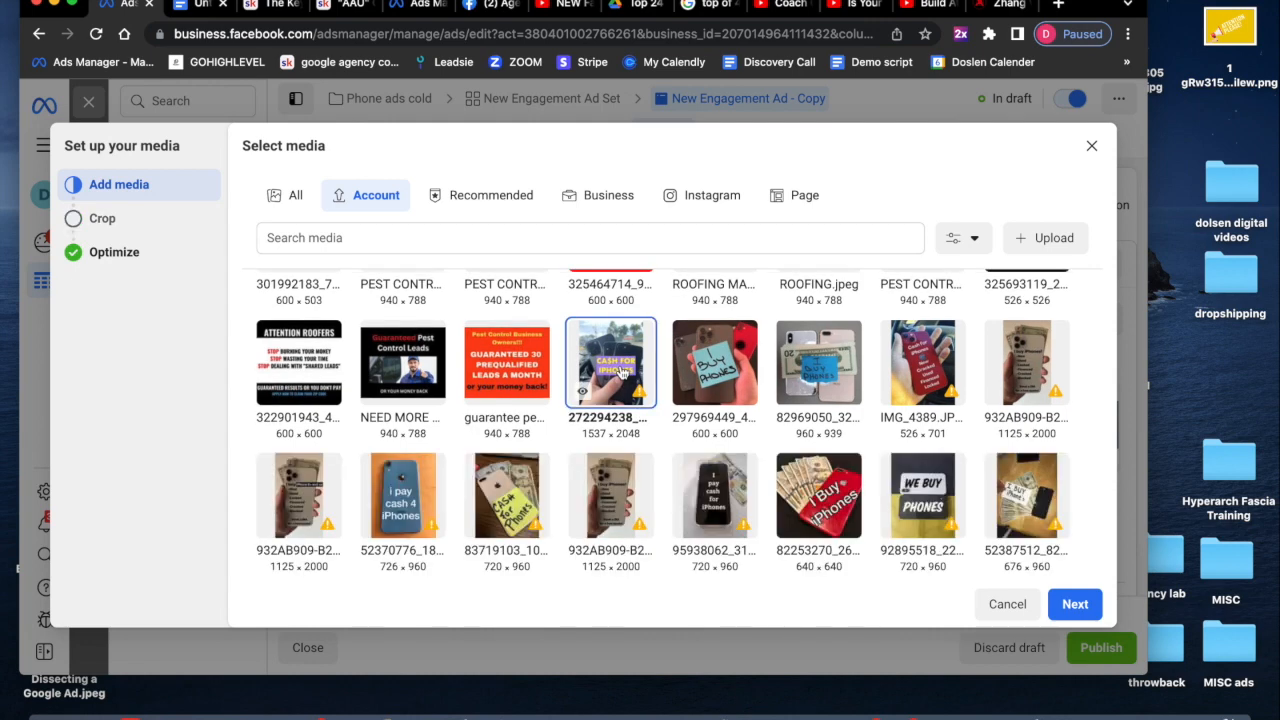
left_click(1075, 604)
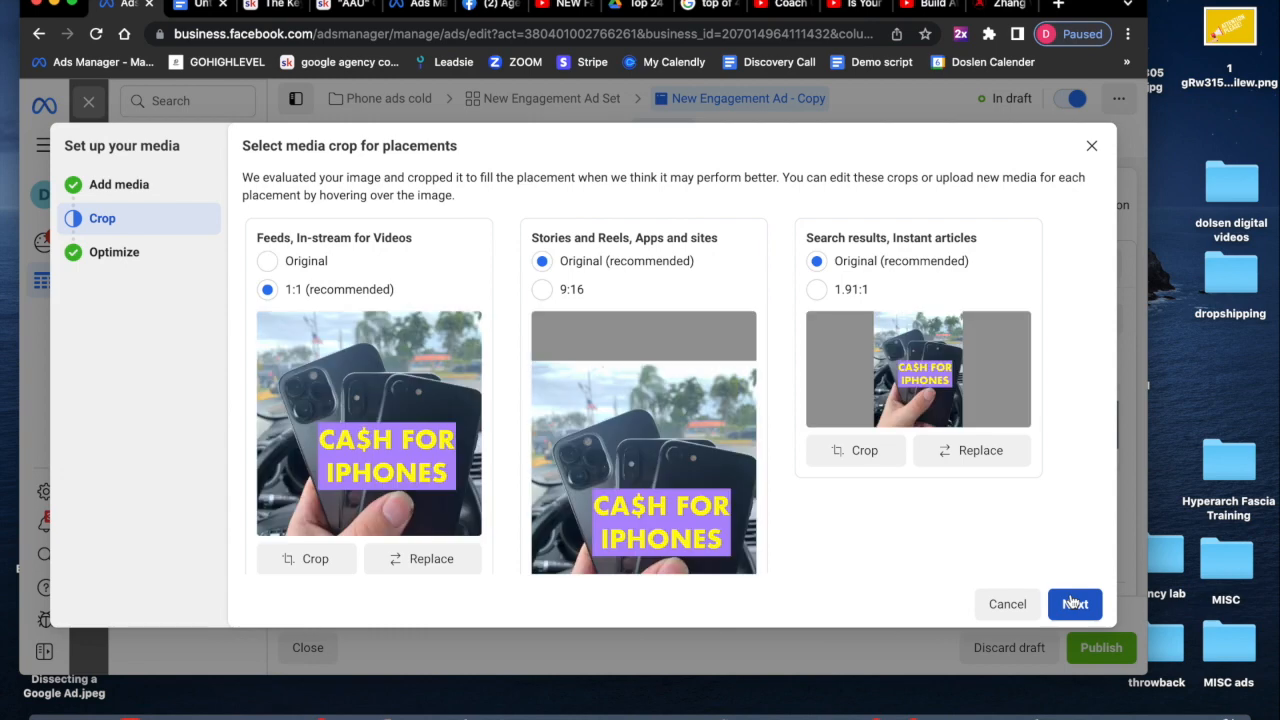
- Accept the suggested placement crops and finish the media setup with standard enhancements left on
scroll(710, 464, "down", 3)
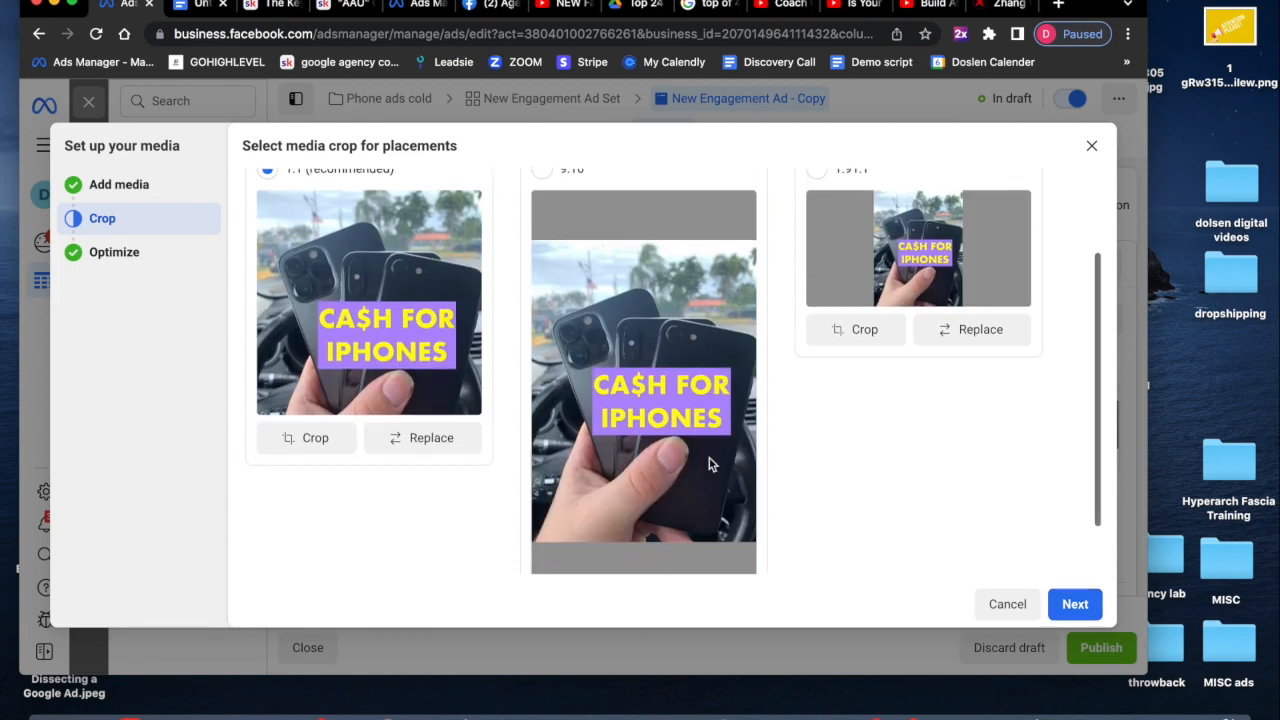
scroll(710, 464, "up", 2)
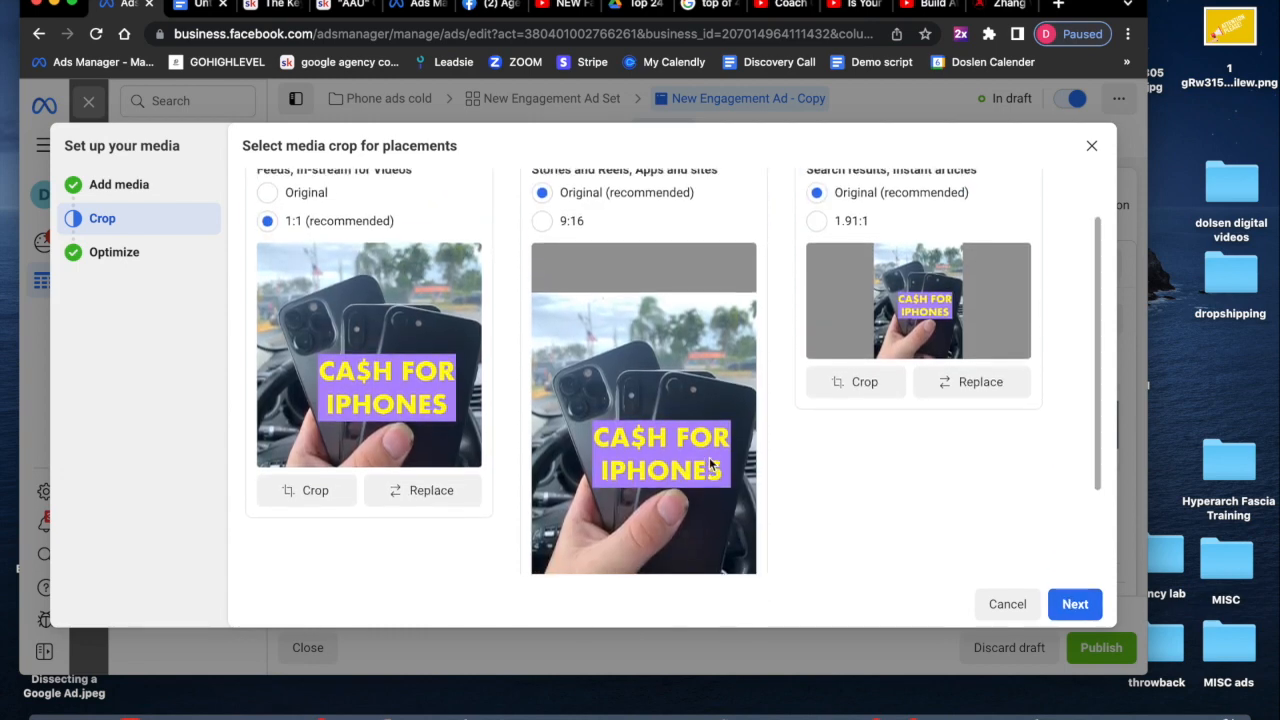
scroll(710, 464, "up", 1)
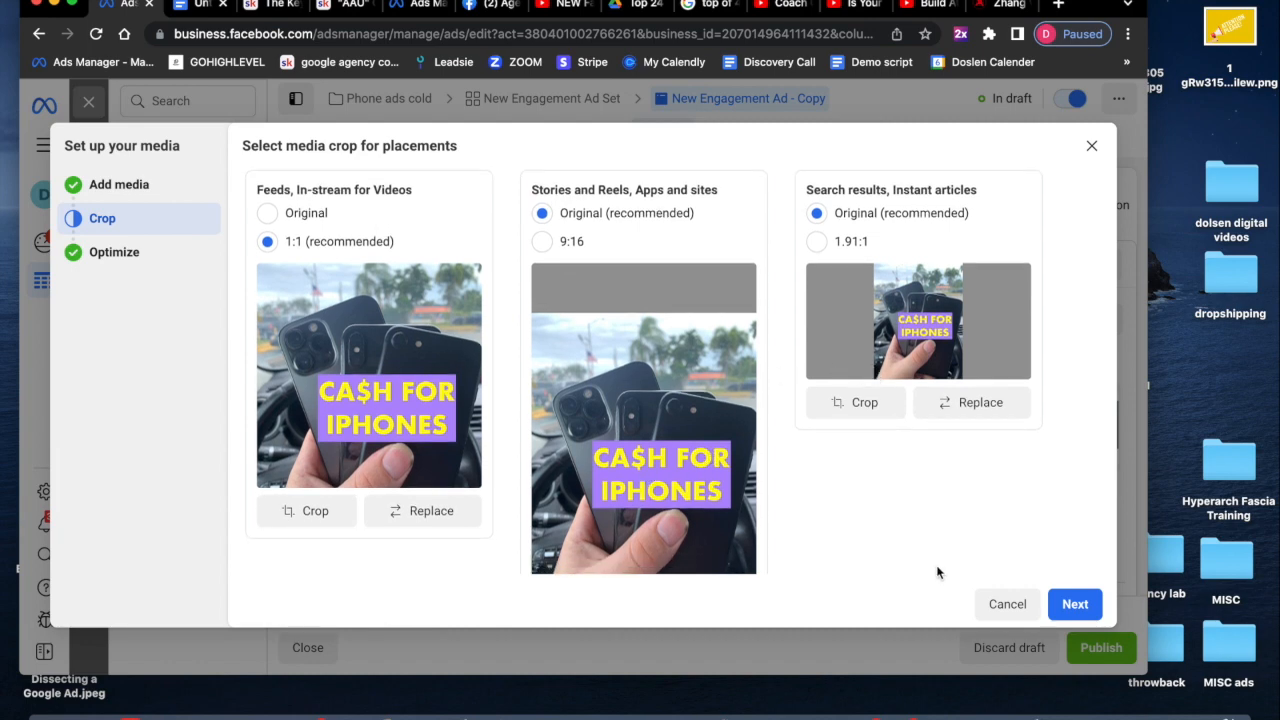
left_click(1080, 604)
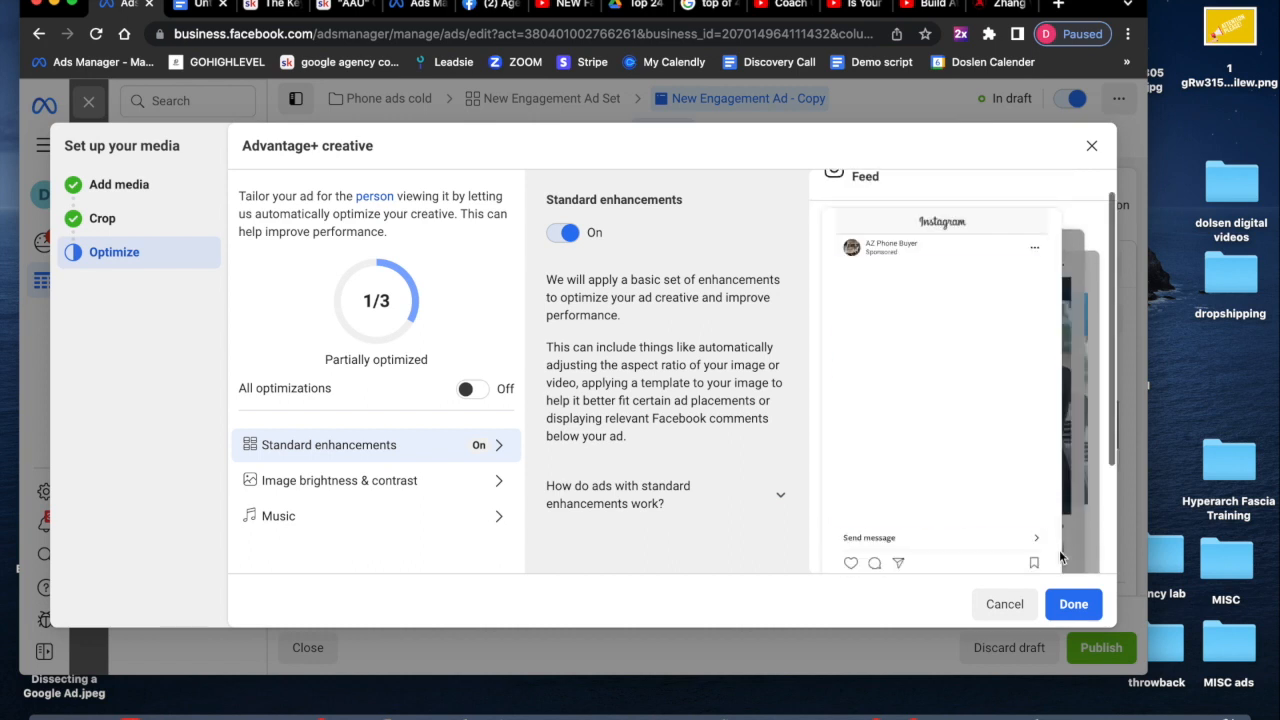
scroll(1059, 550, "down", 1)
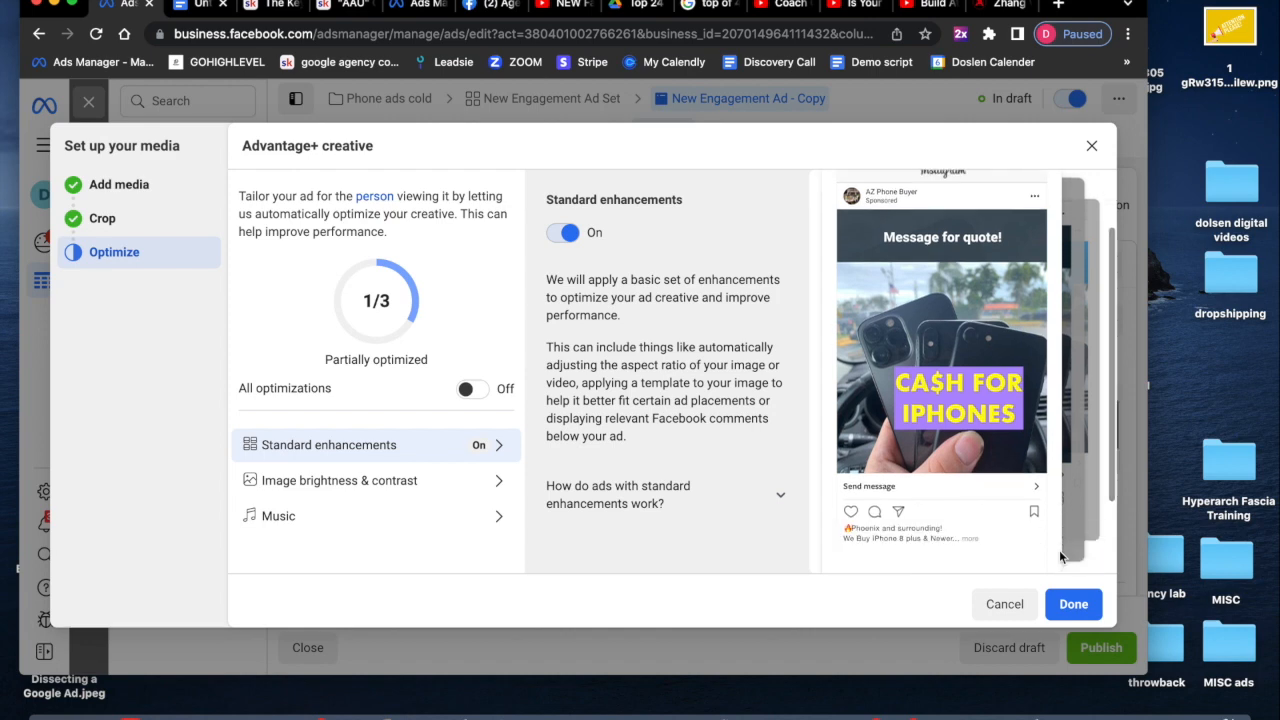
left_click(1090, 607)
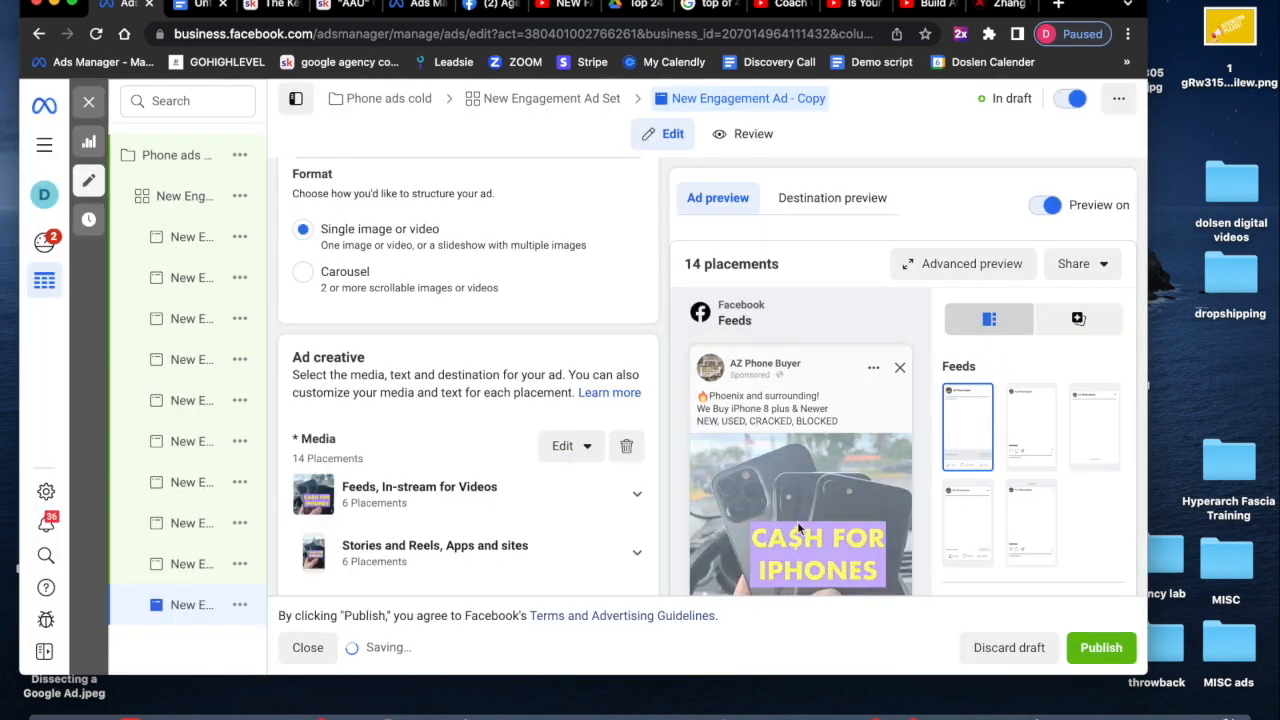
- Open media editing for the second-to-last ad copy and return to the media selection stage
scroll(566, 492, "down", 2)
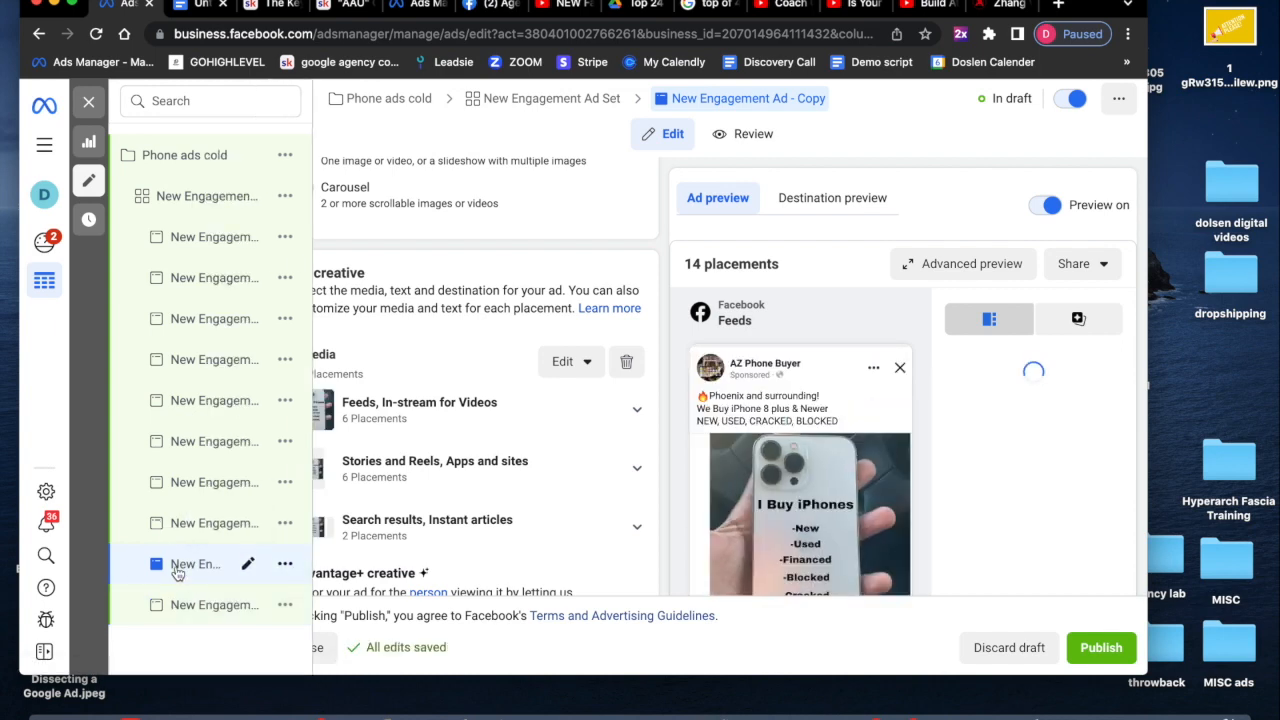
left_click(590, 388)
left_click(587, 365)
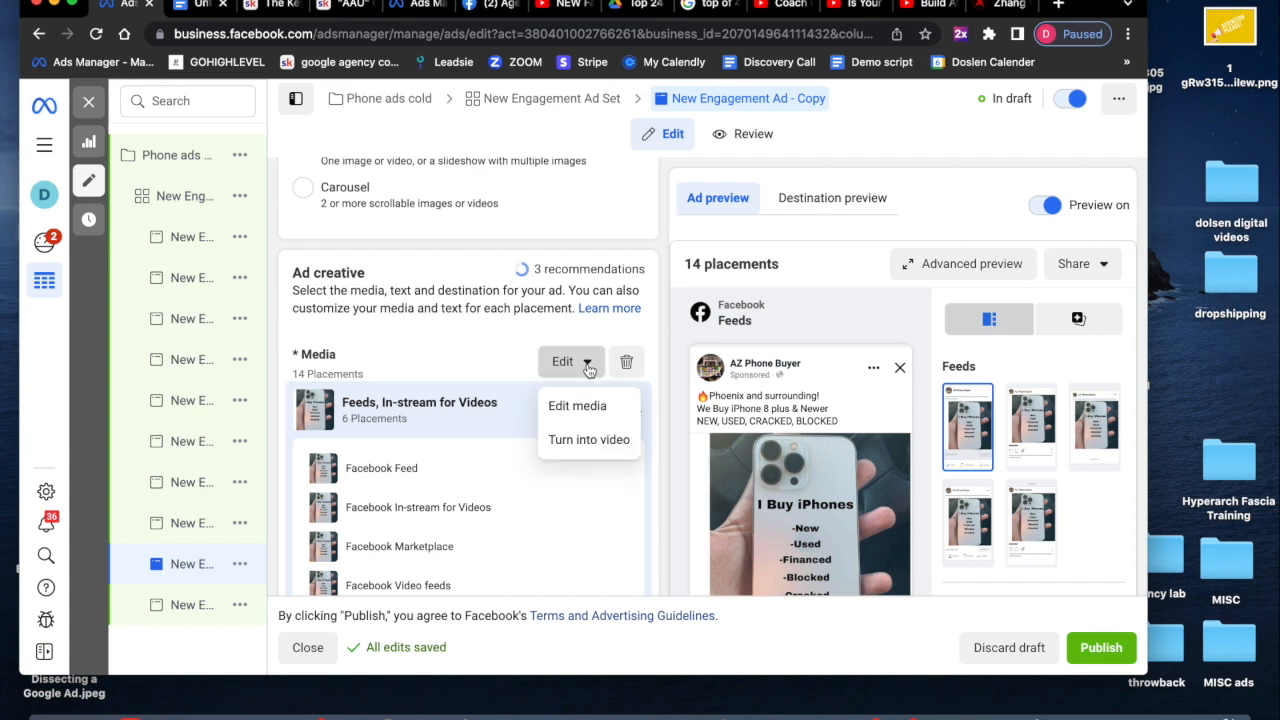
left_click(585, 405)
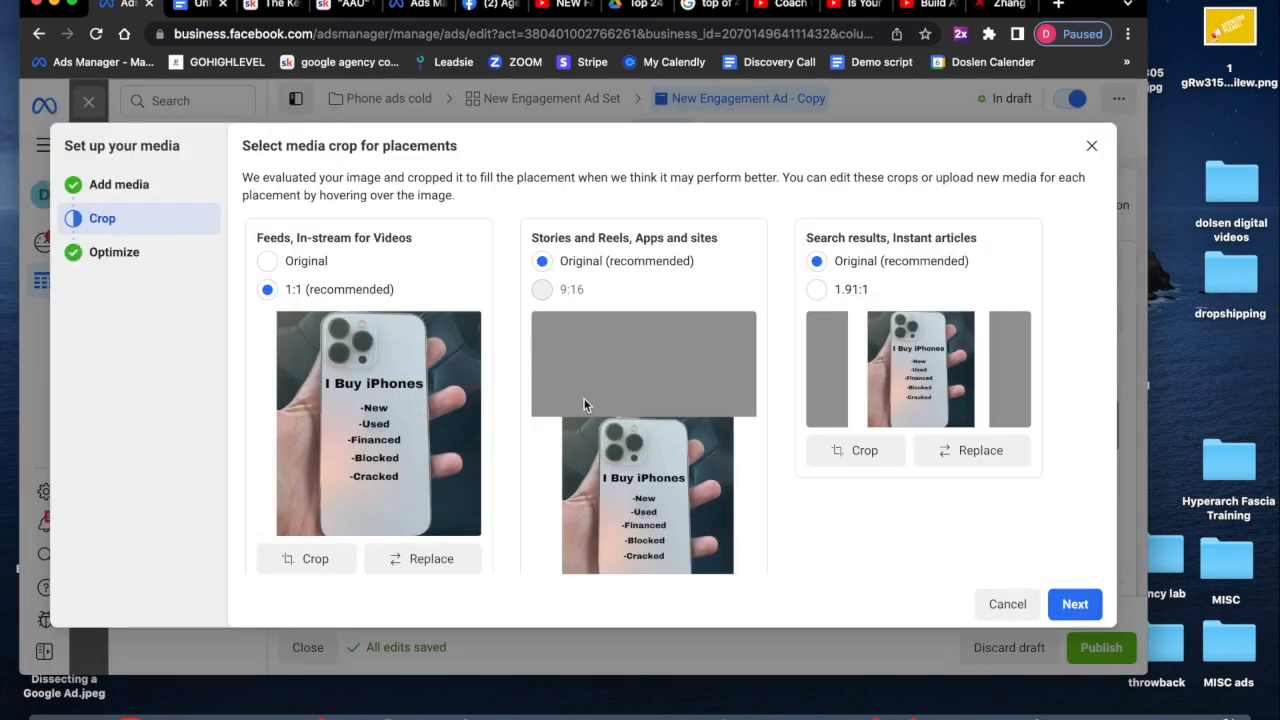
left_click(110, 184)
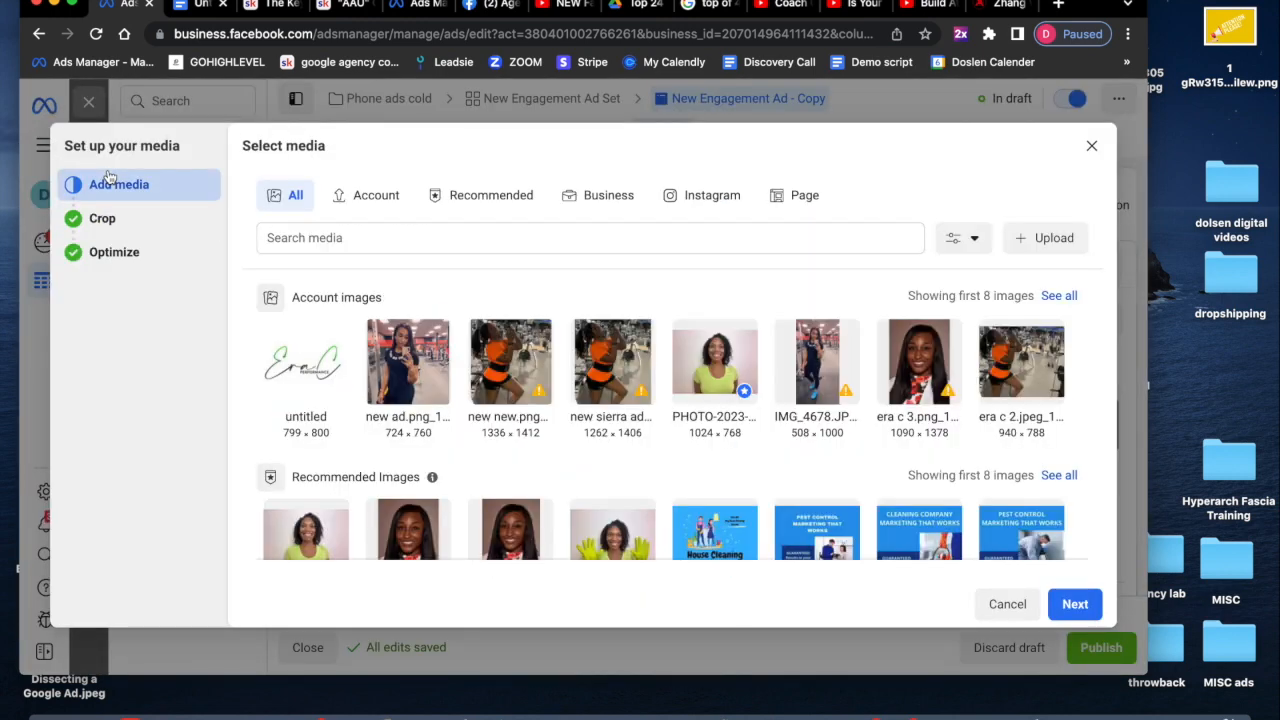
- Select the 297969449 I Buy Phones sticky-note image from the account images as this ad's media
scroll(780, 500, "down", 5)
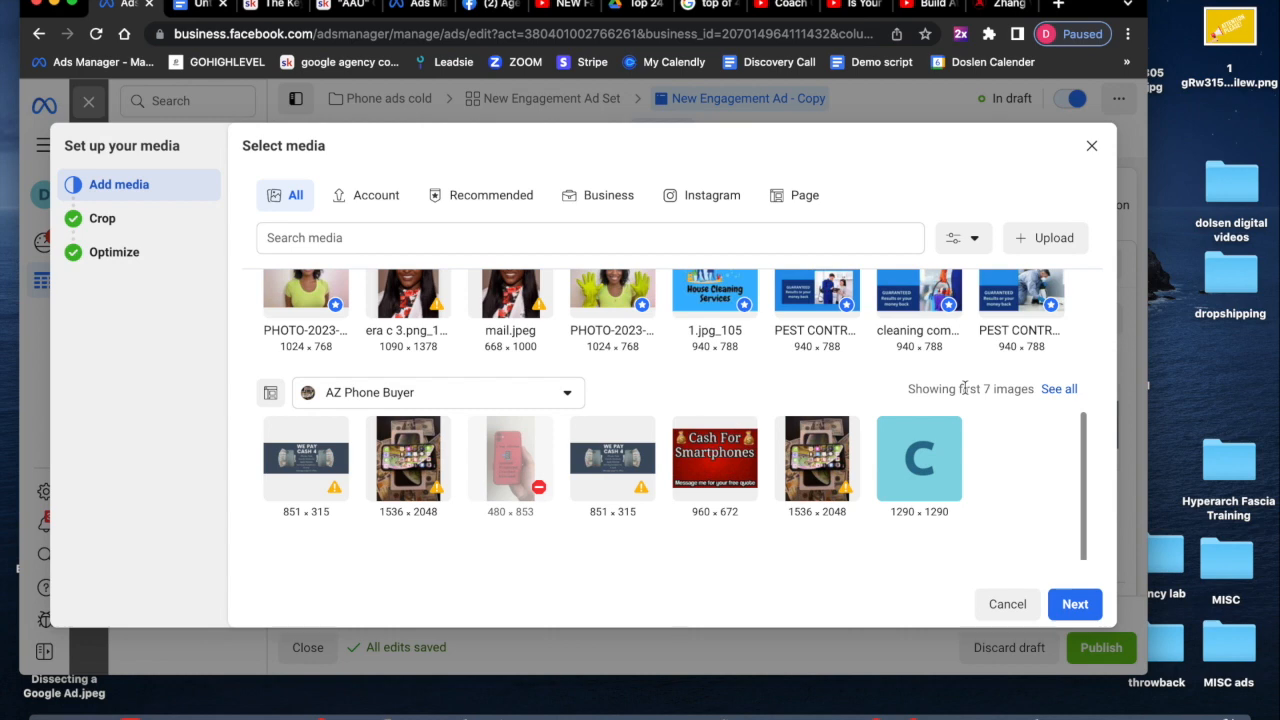
scroll(1058, 393, "up", 3)
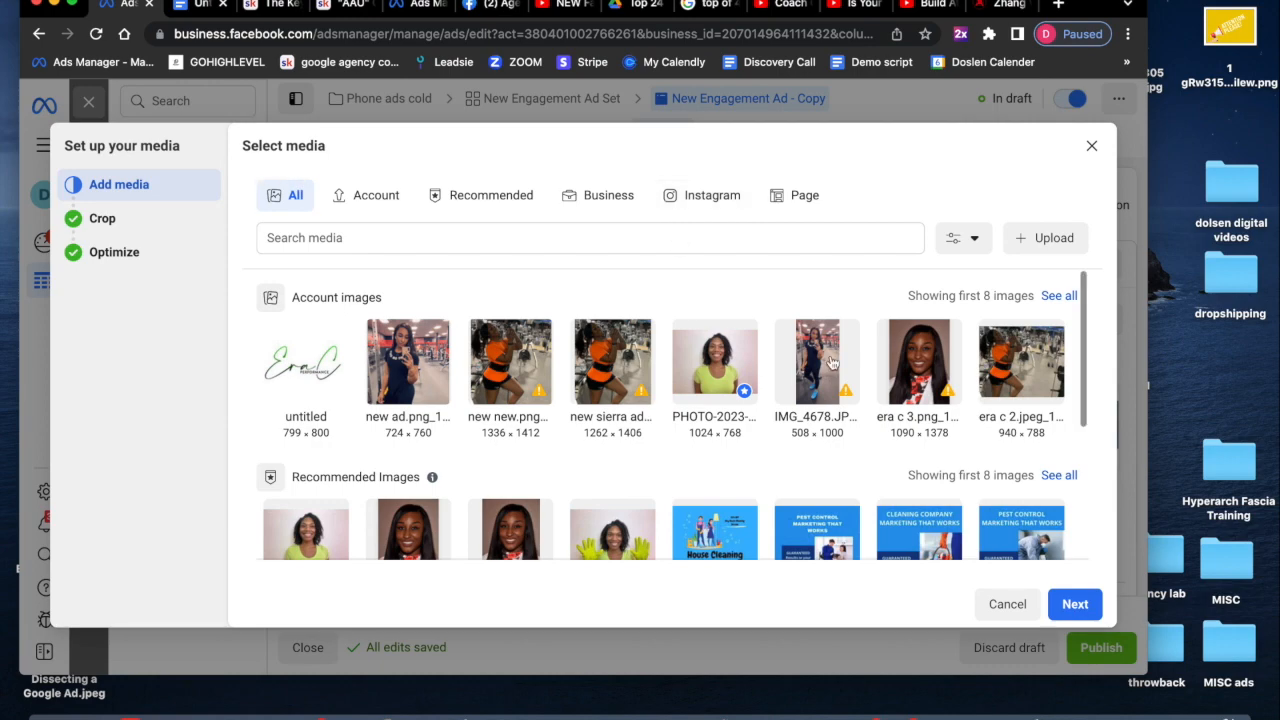
left_click(1060, 296)
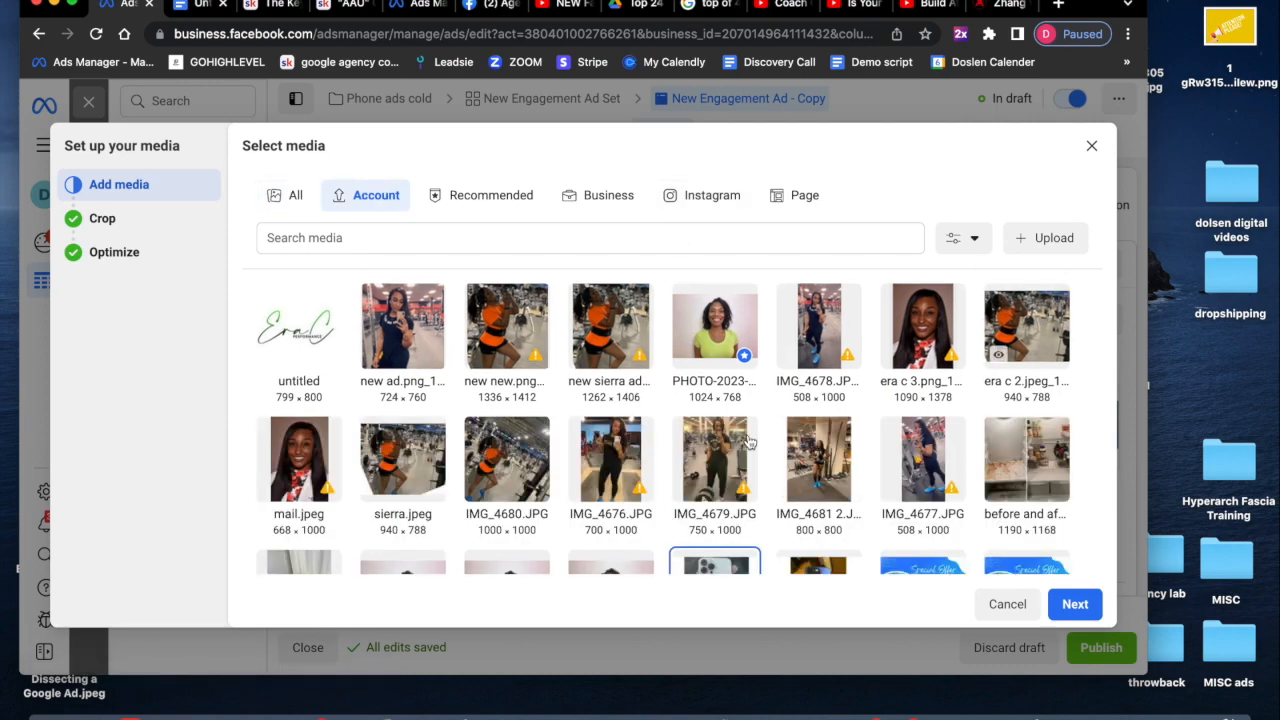
scroll(671, 484, "down", 10)
scroll(671, 484, "down", 3)
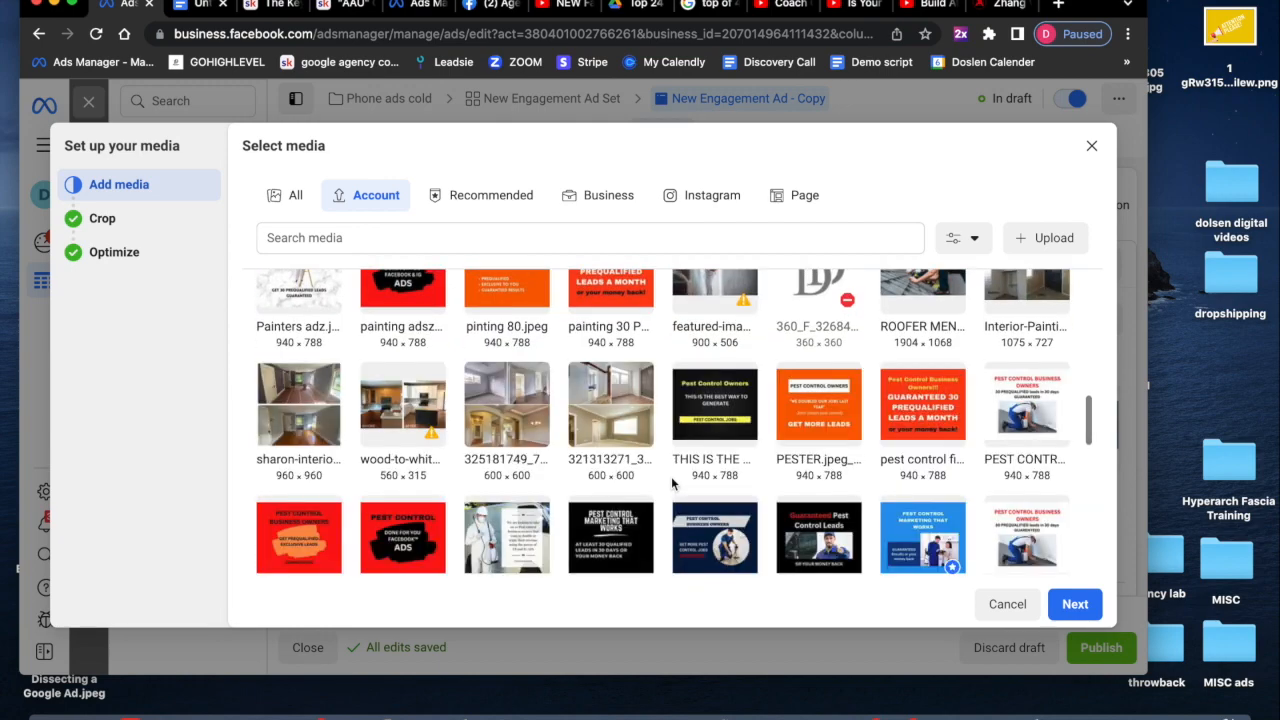
scroll(671, 484, "down", 10)
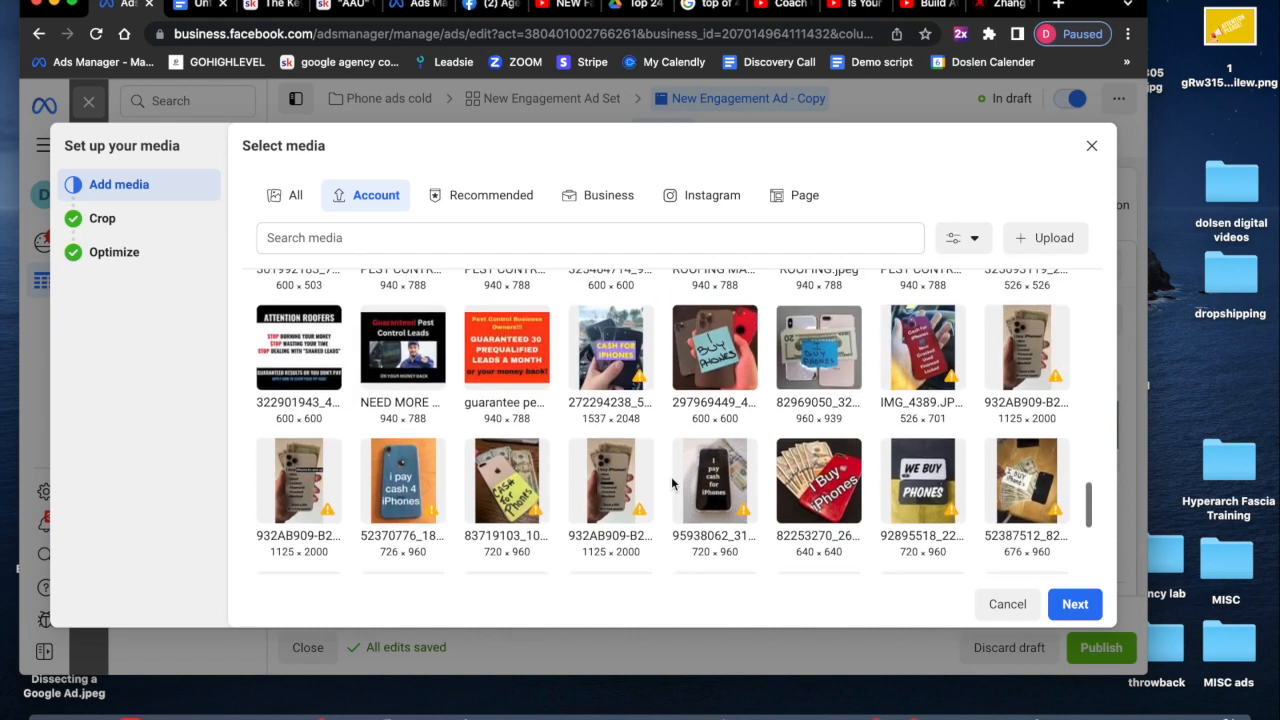
left_click(699, 361)
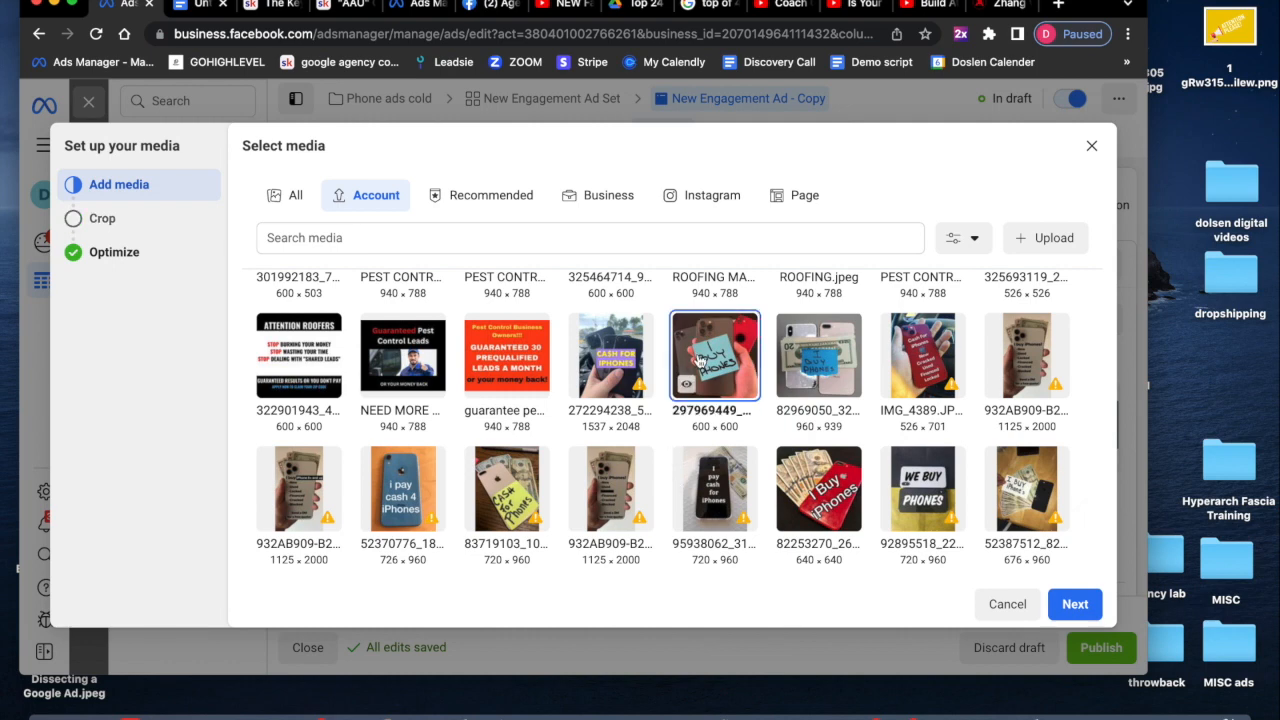
left_click(1091, 612)
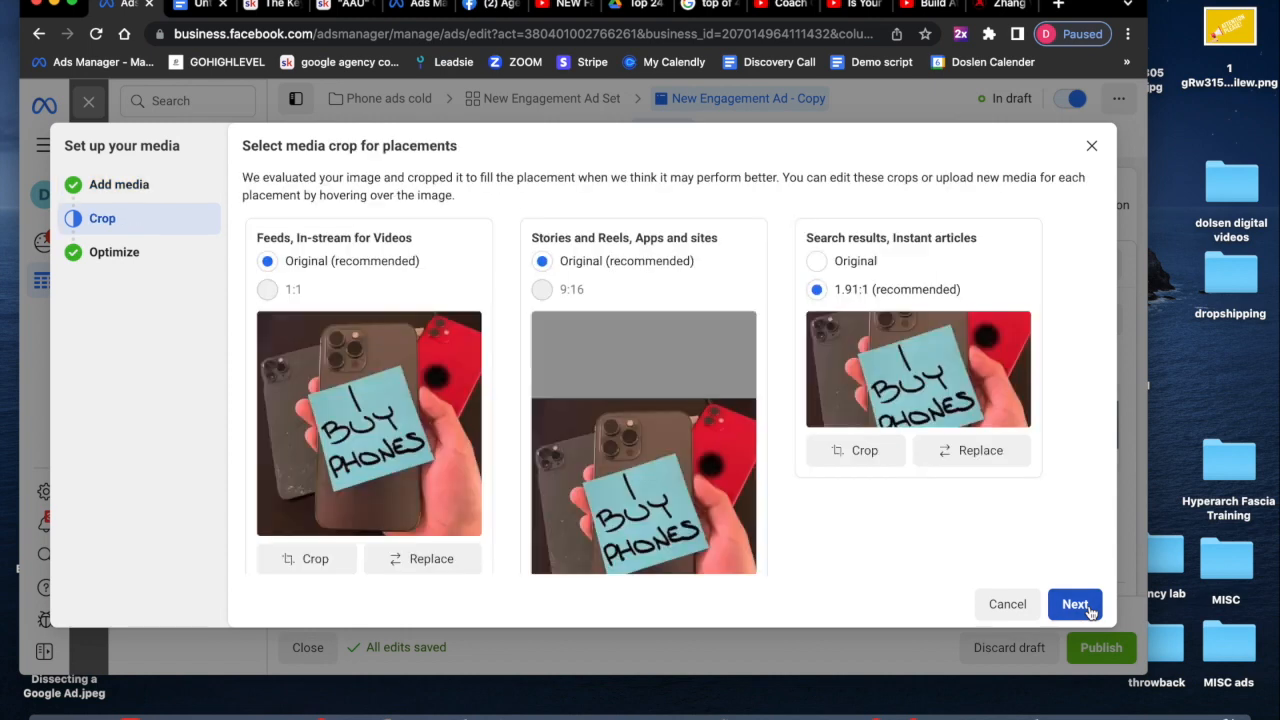
- Move the Search results crop of the sticky-note image slightly lower, apply it, and finish the media setup
scroll(1050, 564, "down", 1)
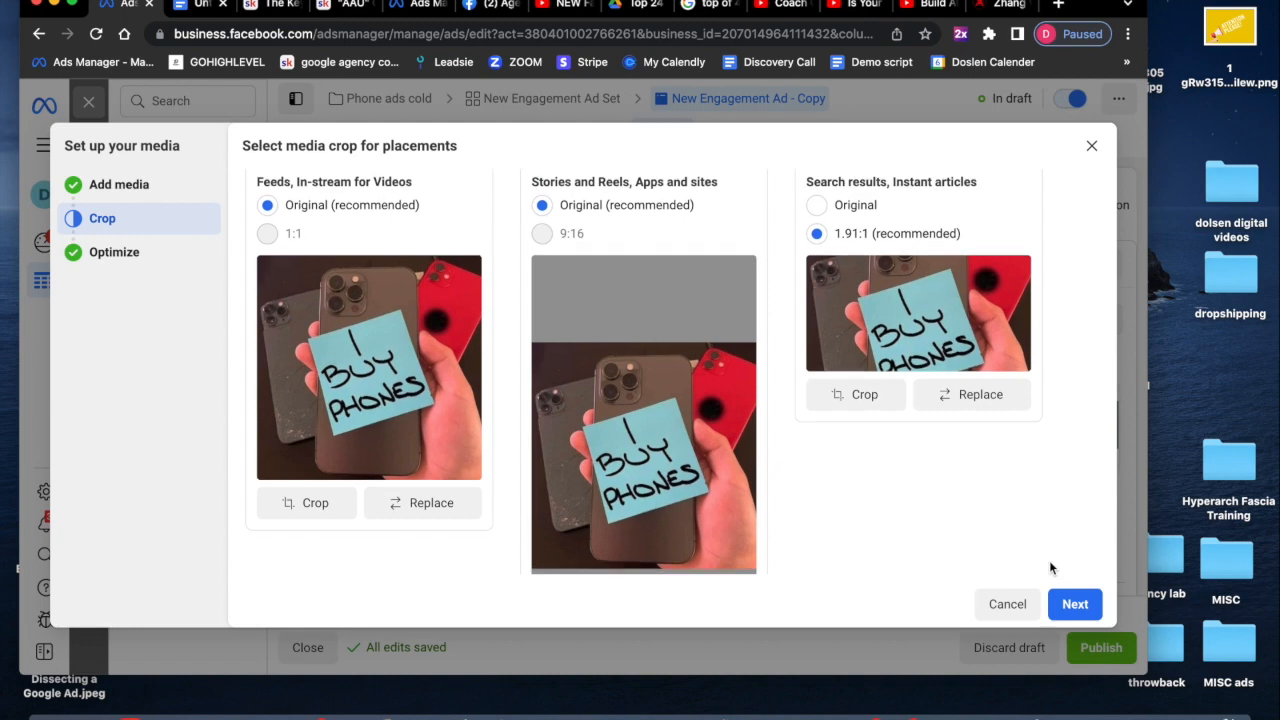
scroll(1050, 568, "up", 1)
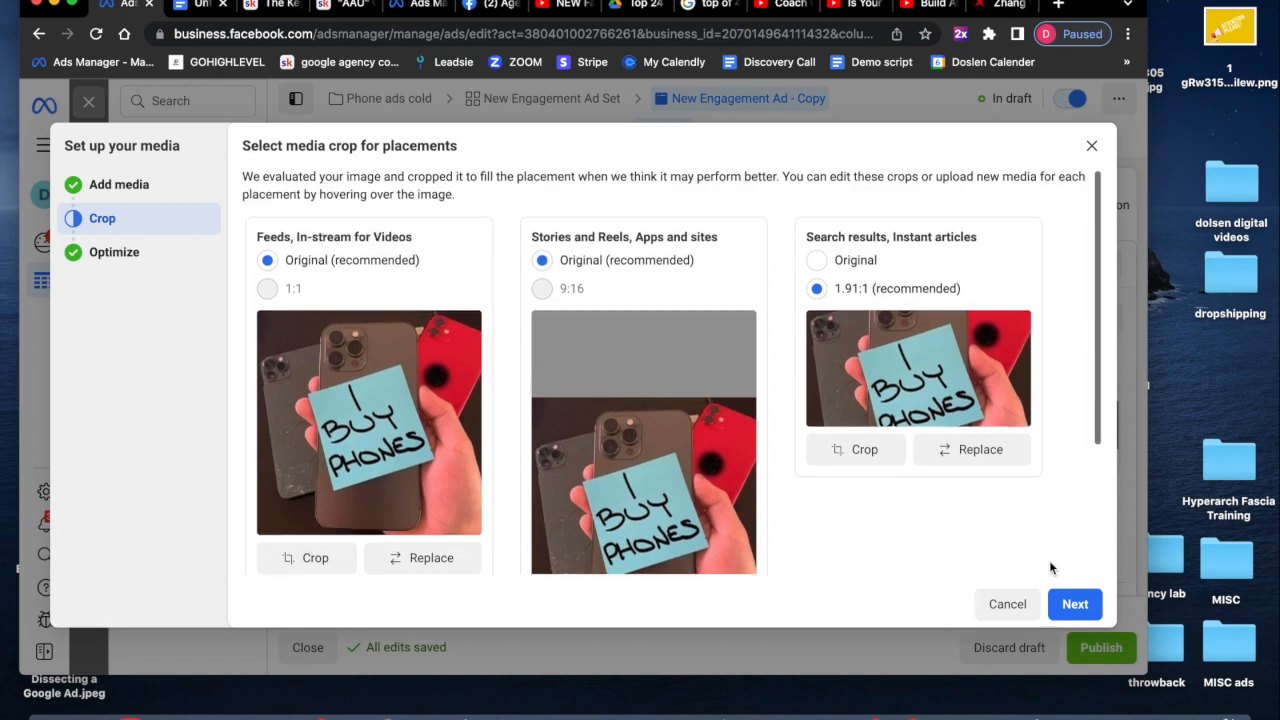
left_click(865, 449)
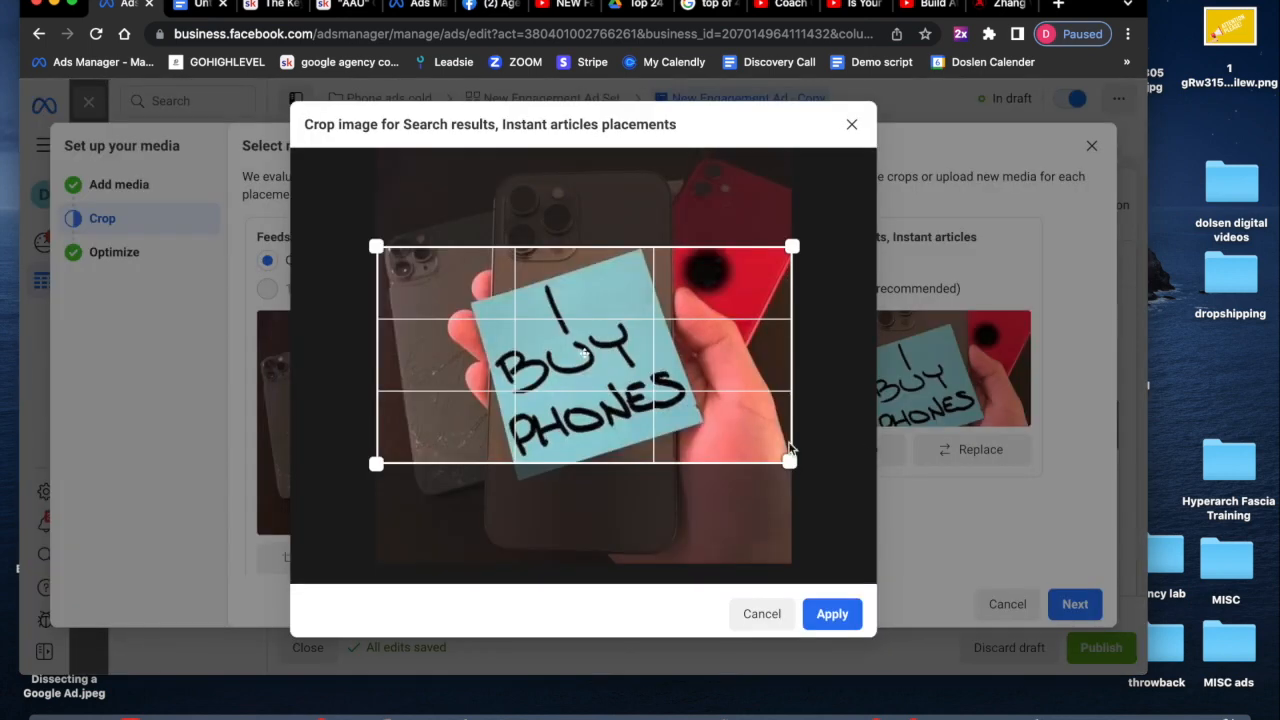
left_click_drag(724, 438, 724, 448)
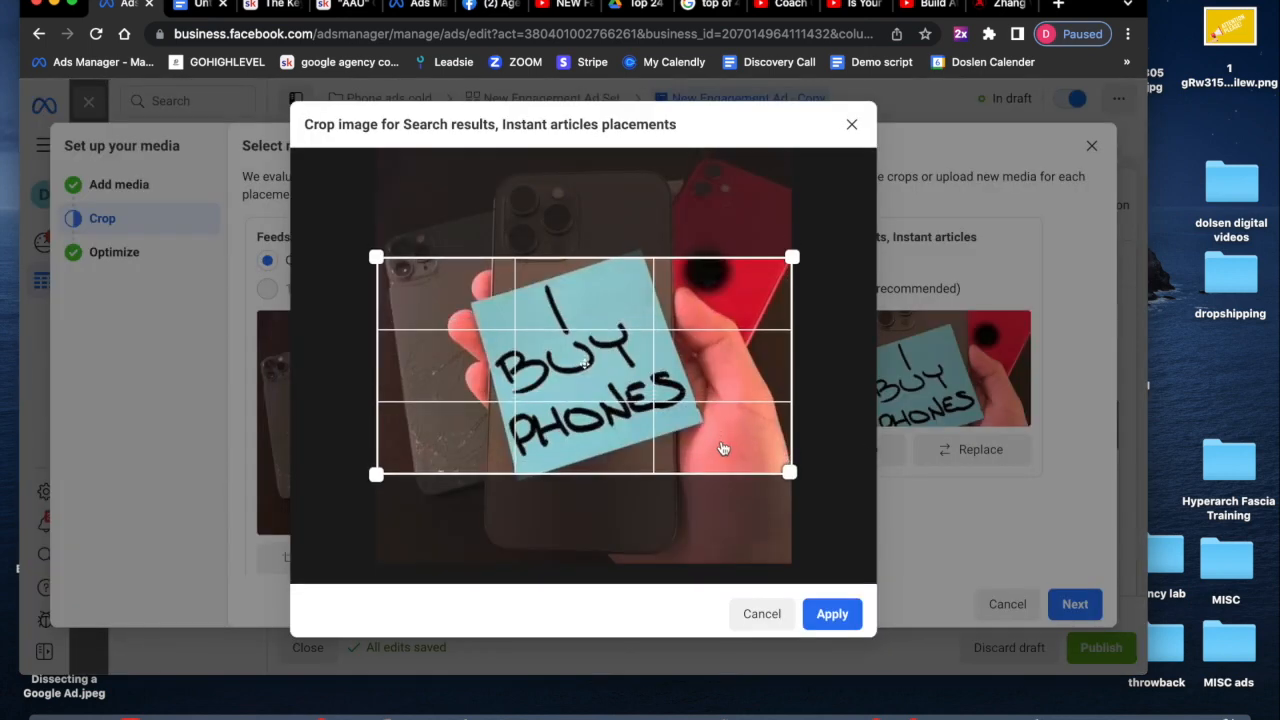
left_click(816, 608)
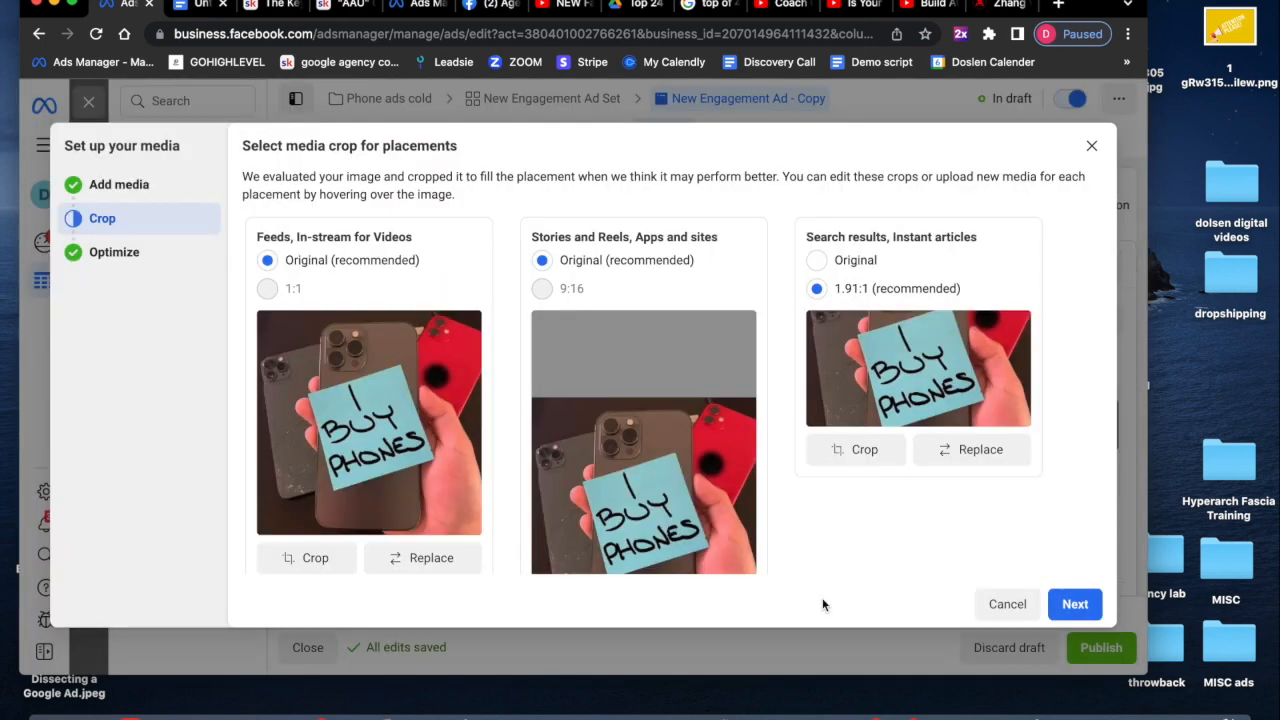
left_click(1080, 603)
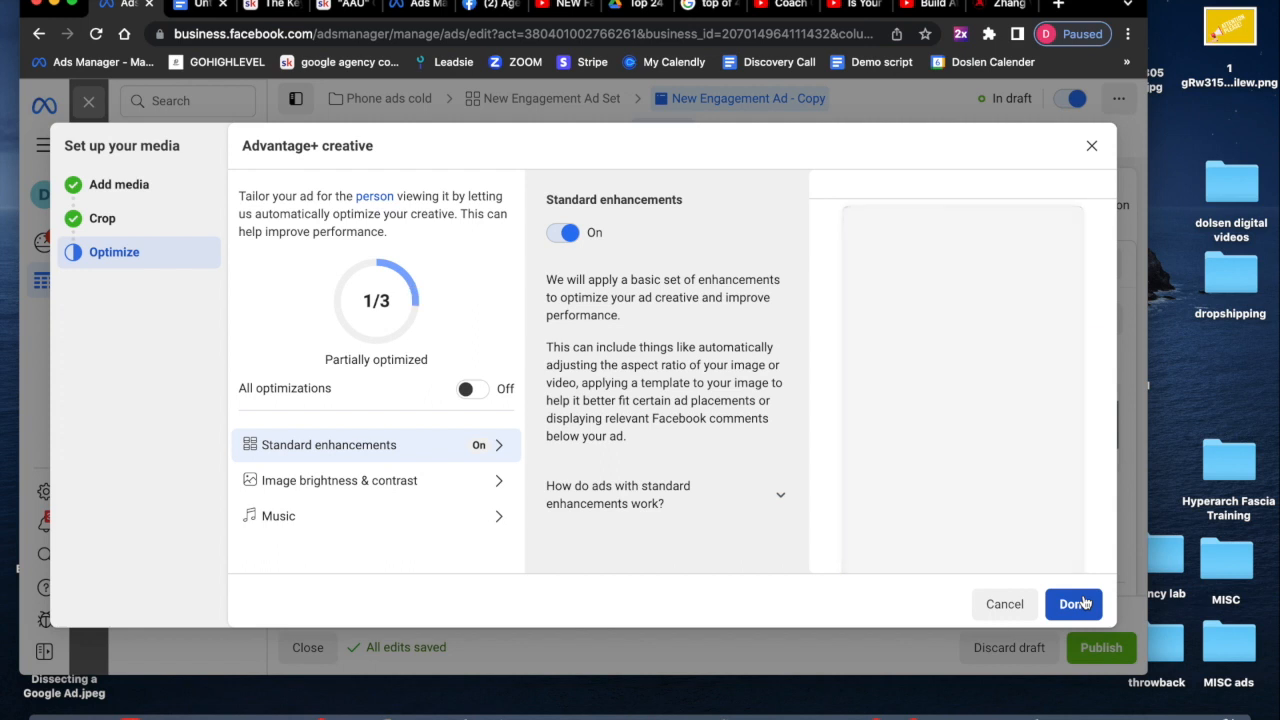
scroll(1048, 518, "down", 2)
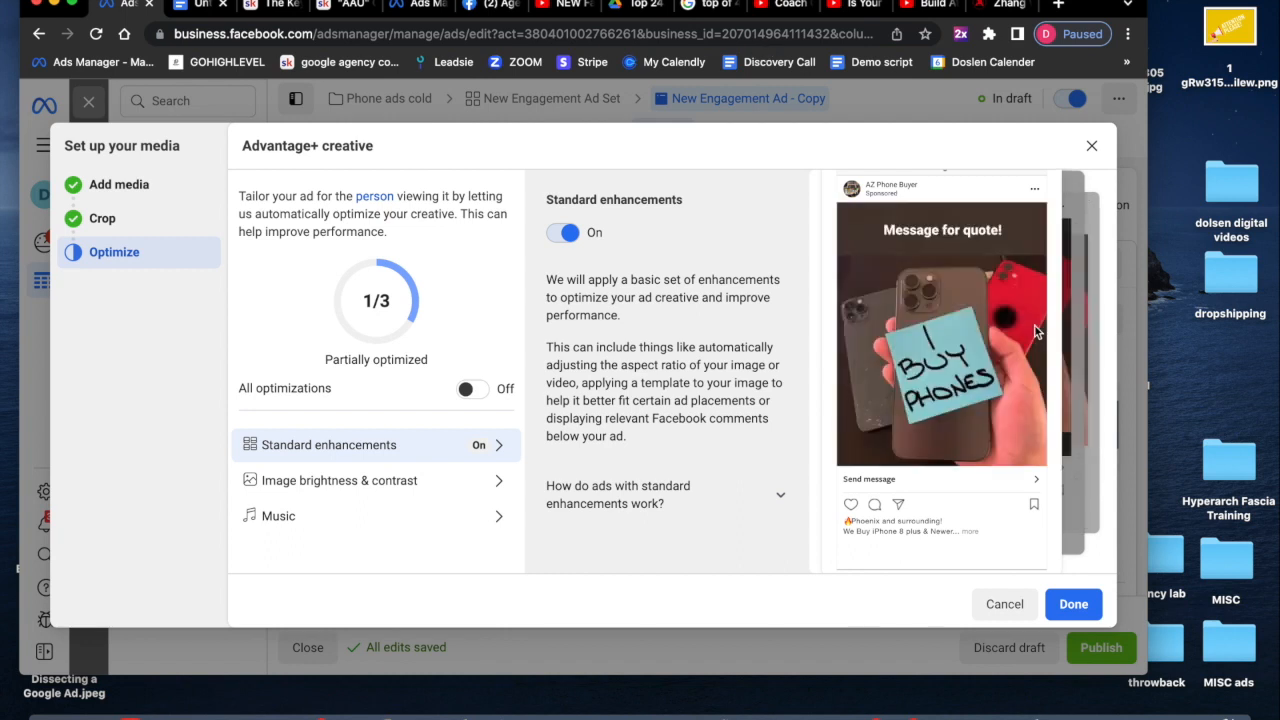
left_click(1089, 609)
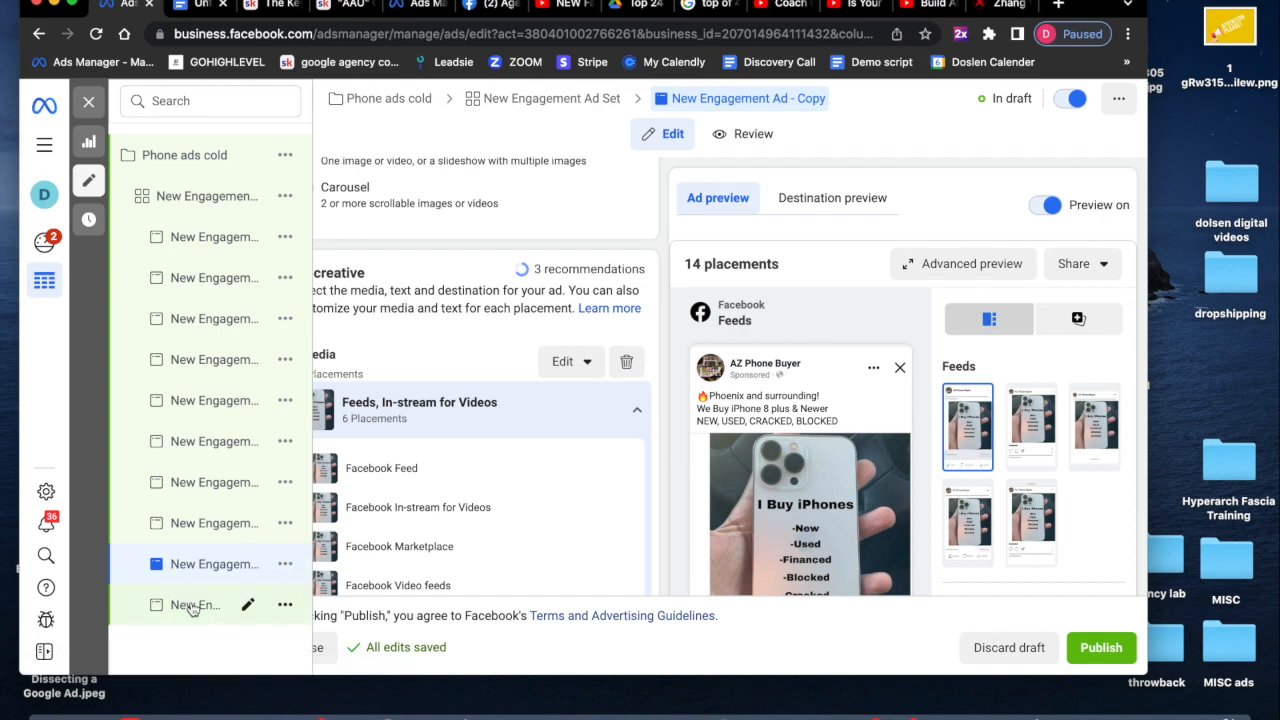
- Review the previews of the last two ad copies and open the third-to-last ad copy
left_click(193, 607)
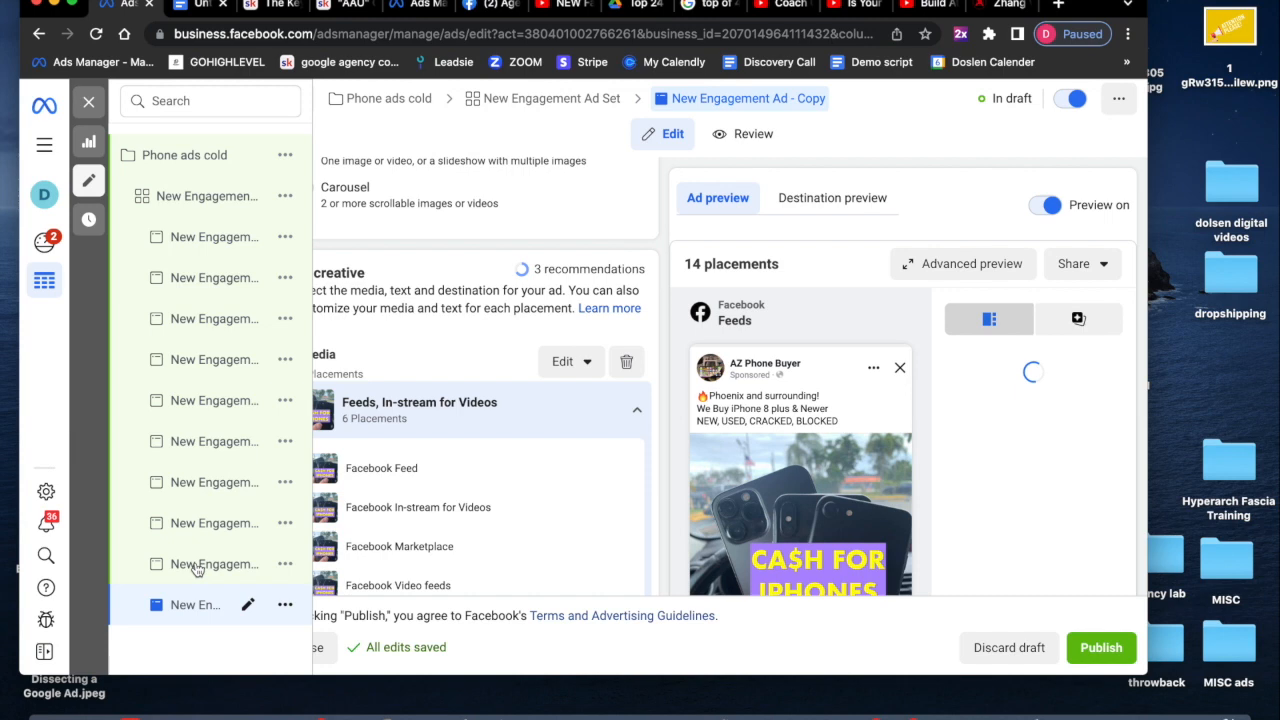
left_click(197, 566)
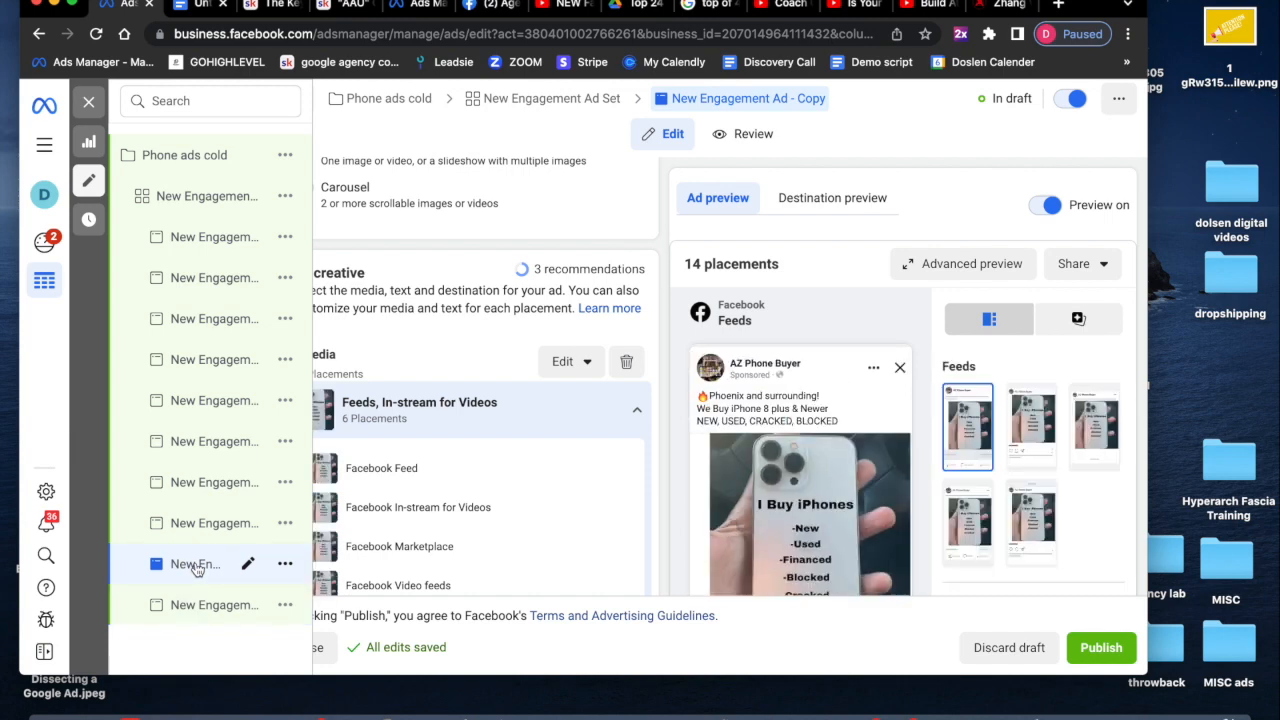
left_click(588, 364)
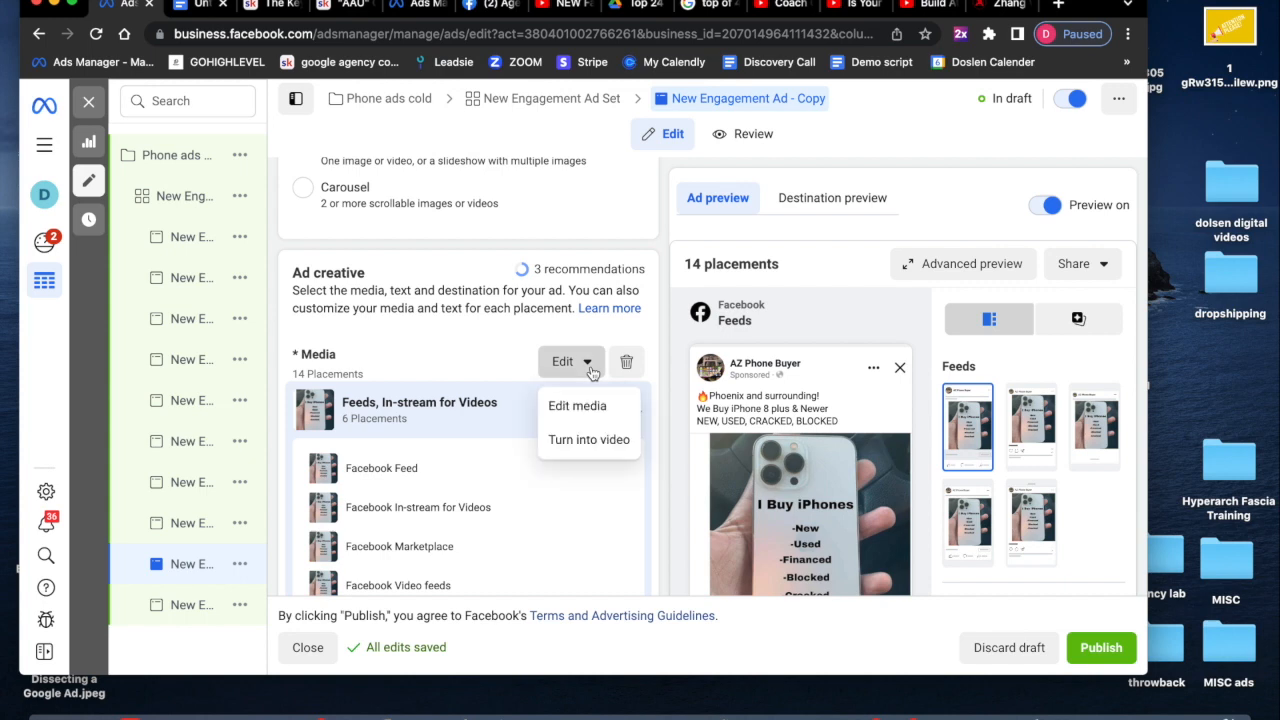
left_click(178, 527)
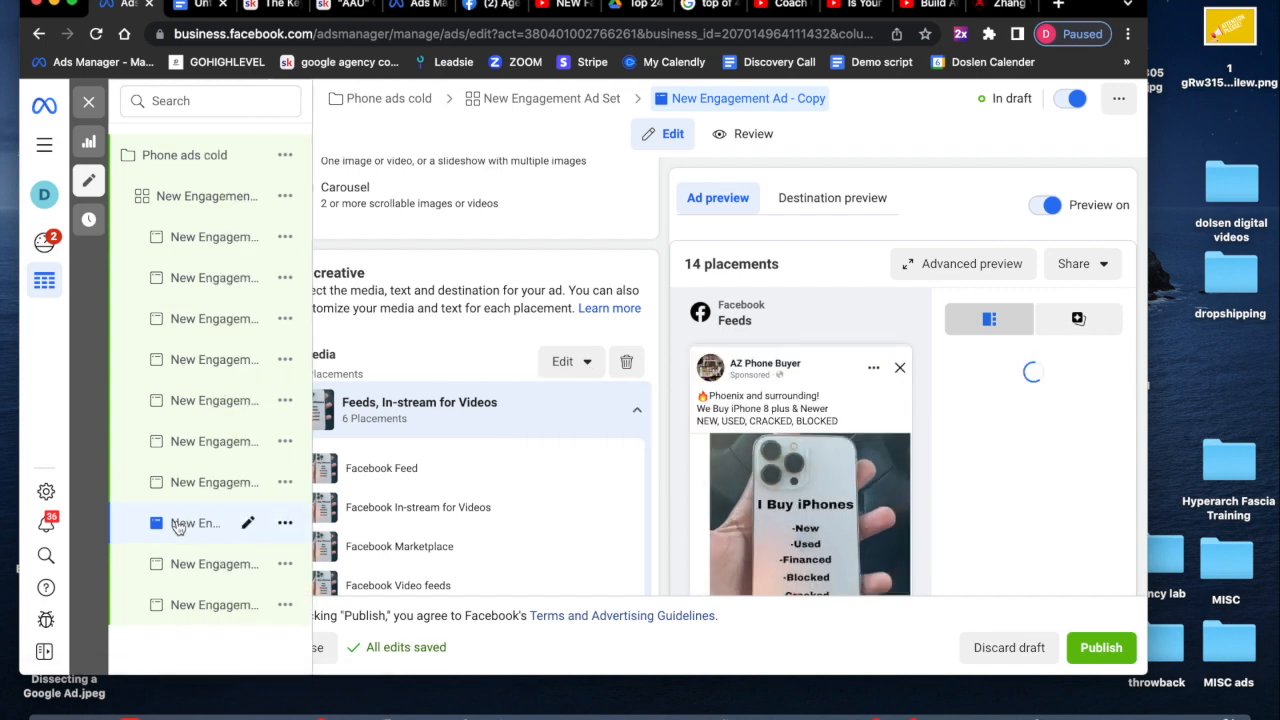
- Clear the media group customizations and open media editing for this ad copy
left_click(595, 370)
left_click(590, 362)
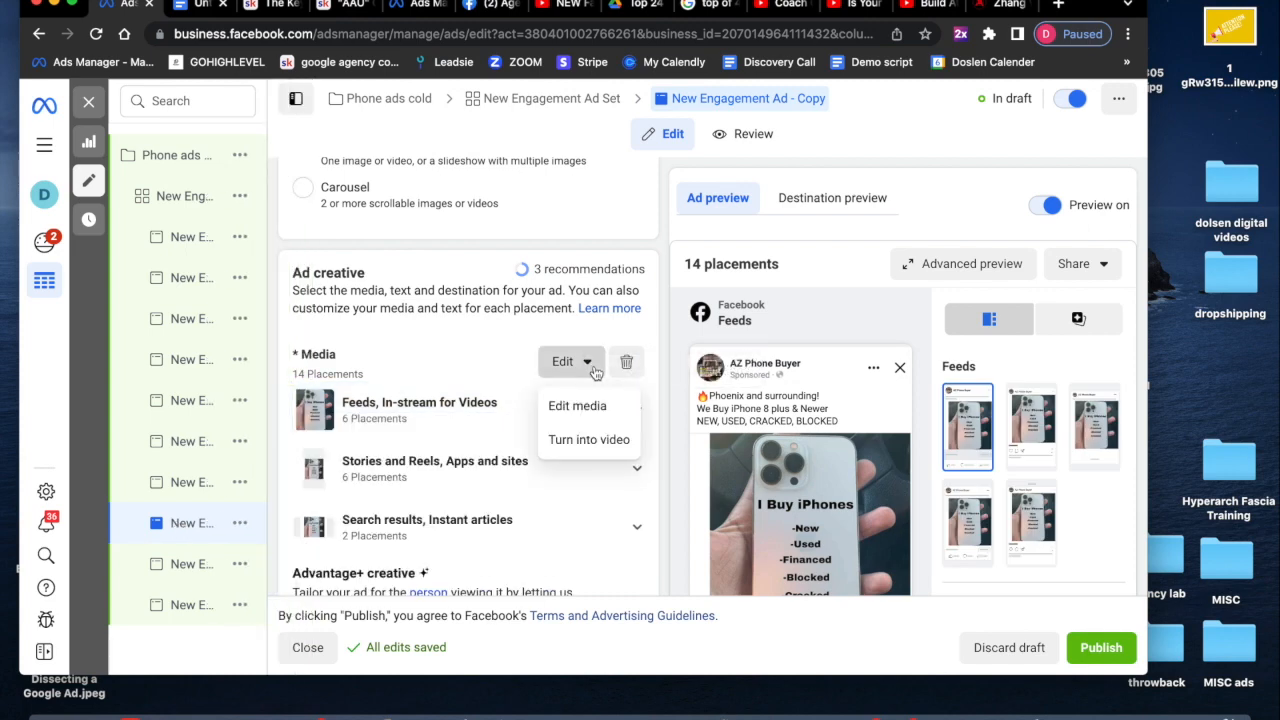
left_click(597, 407)
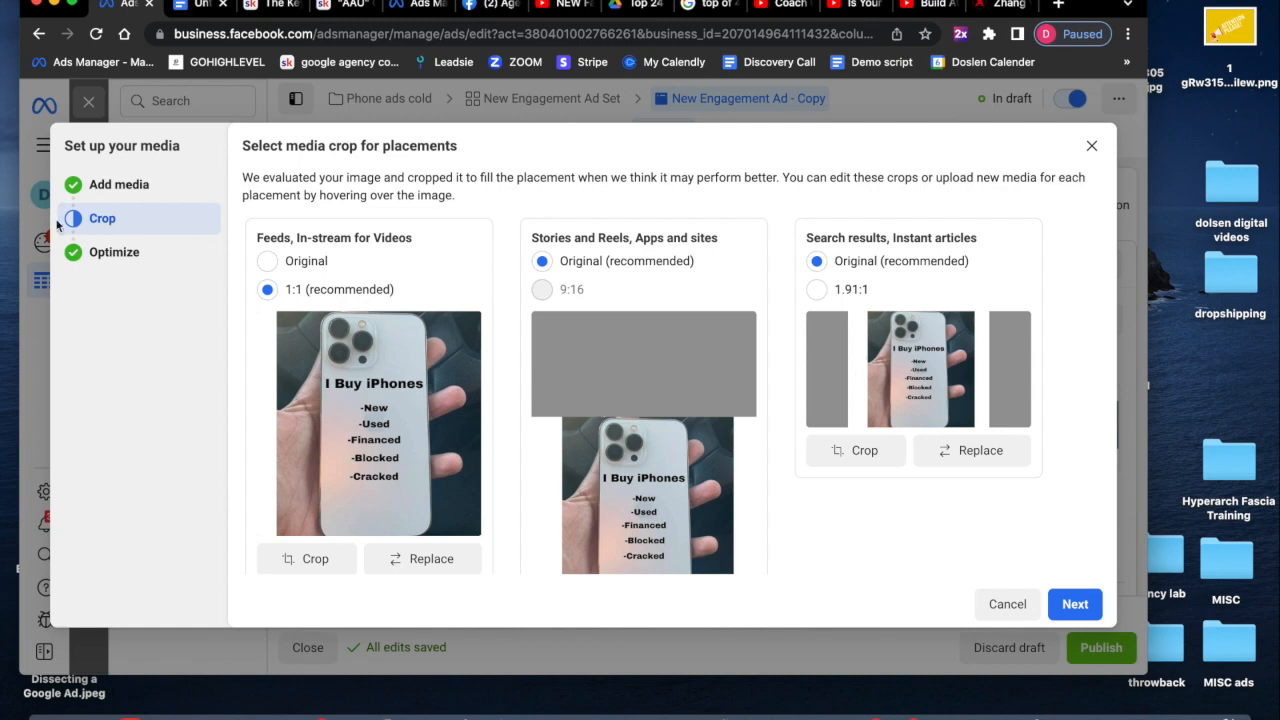
- Return to the media selection stage and show all account images
left_click(92, 194)
scroll(760, 505, "down", 4)
scroll(764, 502, "up", 4)
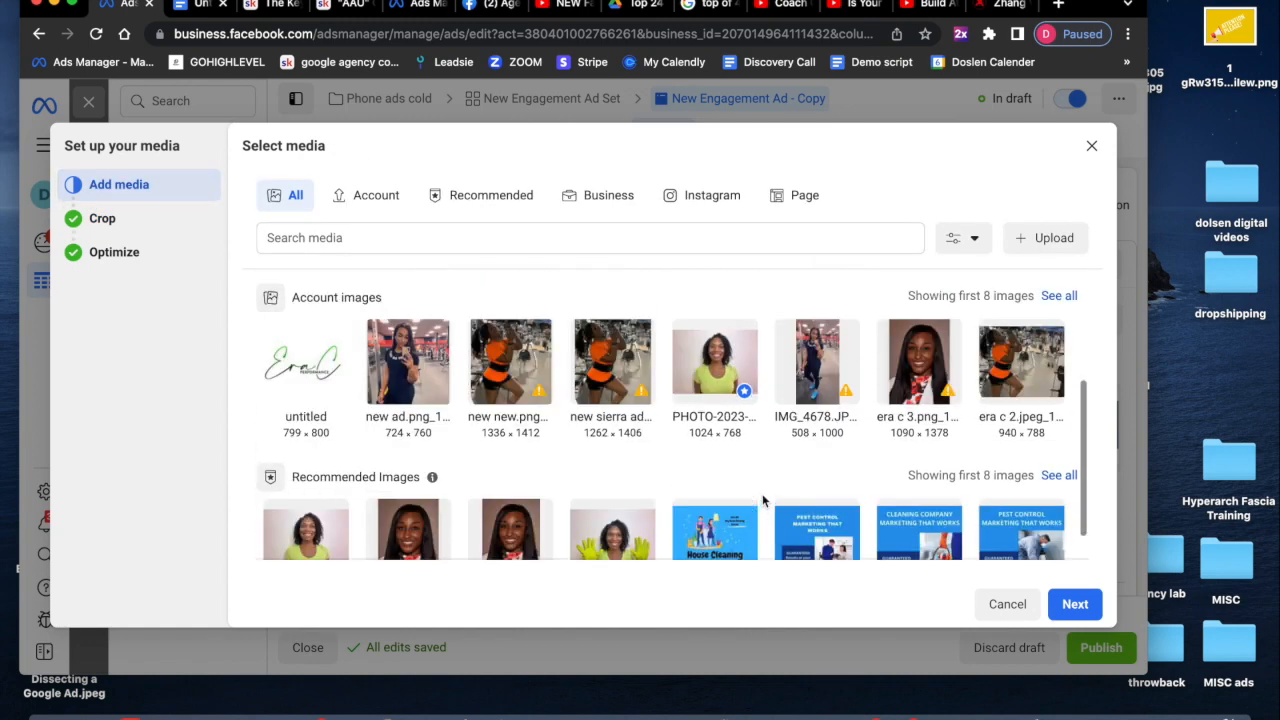
left_click(1058, 295)
- Select the 297969449 I Buy Phones sticky-note image from the account images as this ad's media
scroll(1005, 437, "down", 2)
scroll(1004, 438, "down", 10)
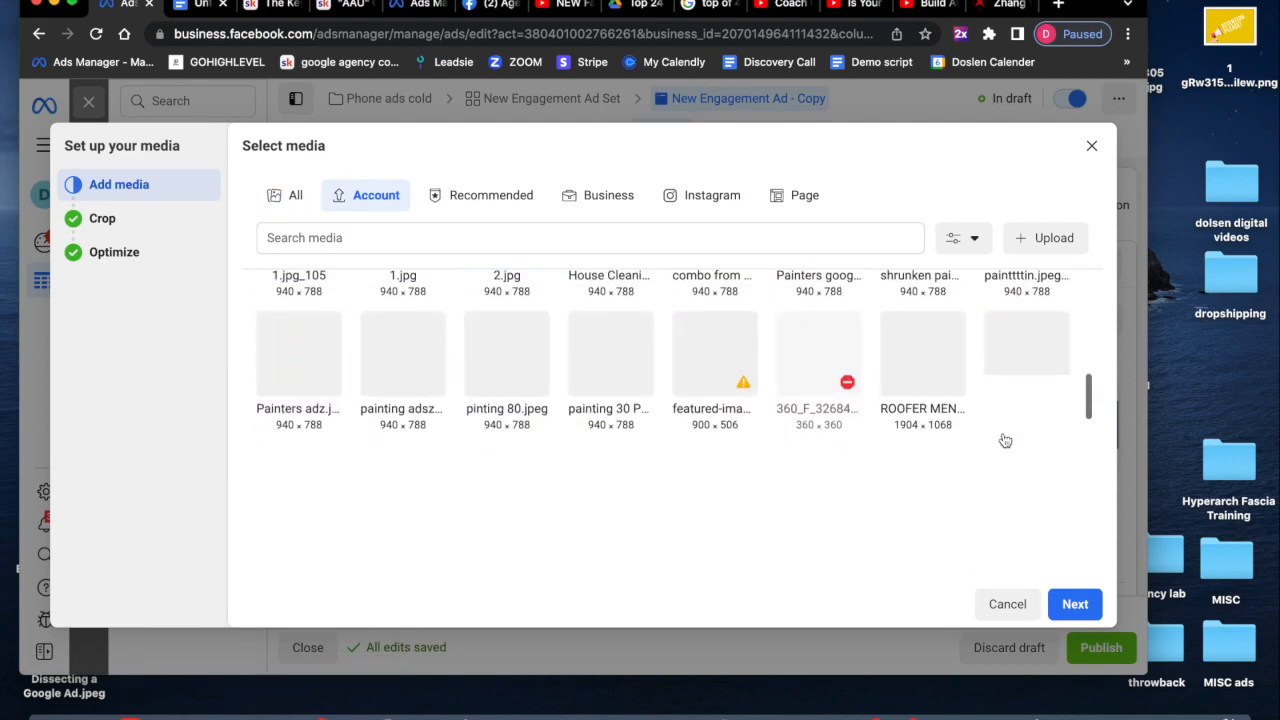
scroll(1005, 438, "down", 5)
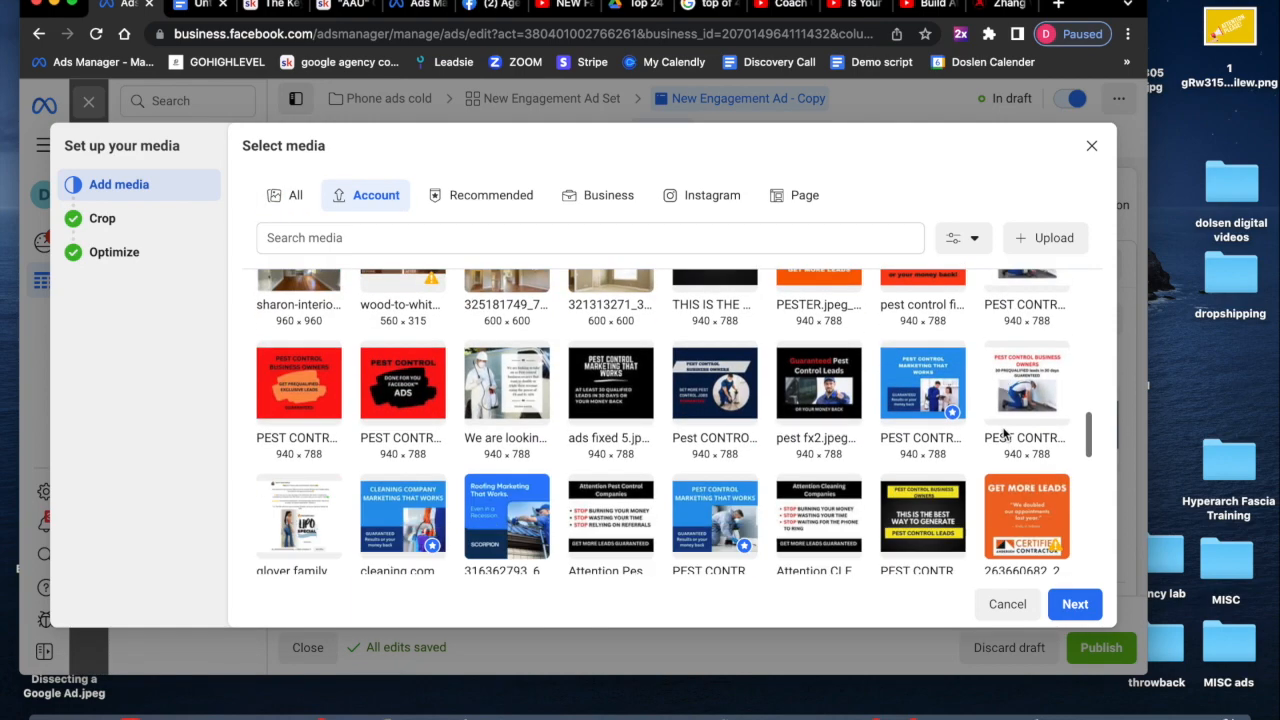
scroll(1005, 435, "down", 5)
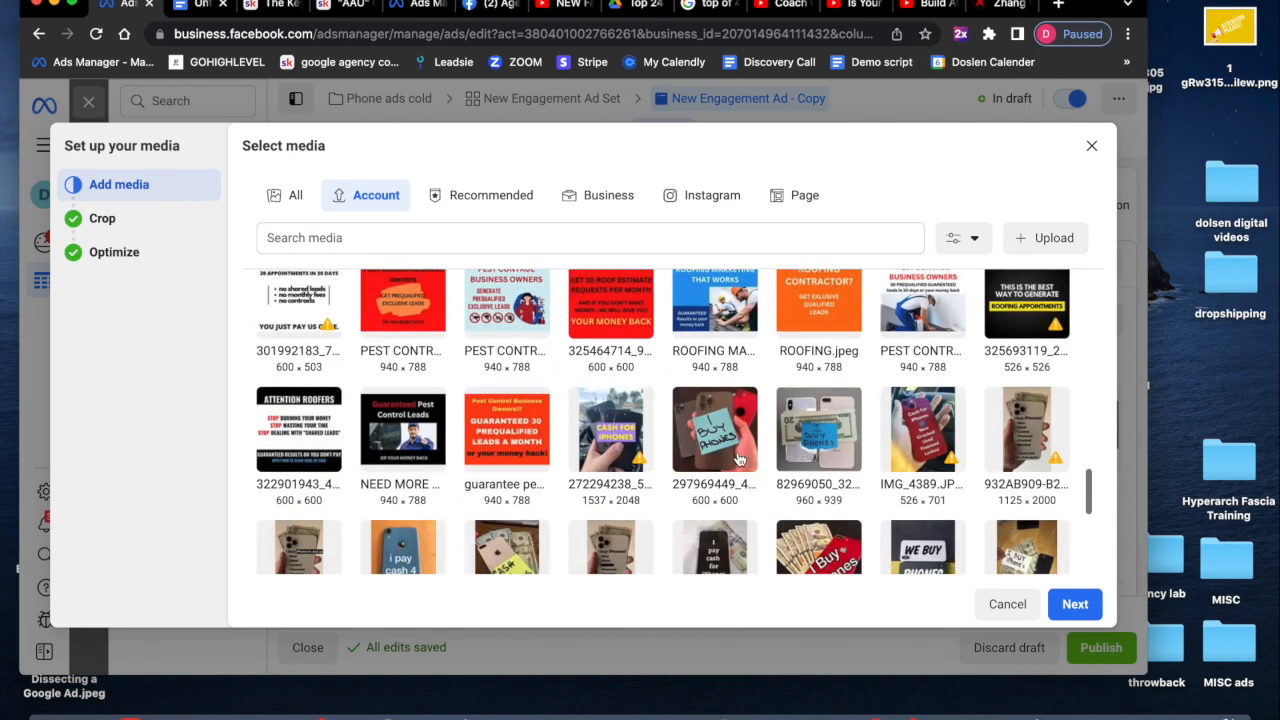
left_click(686, 458)
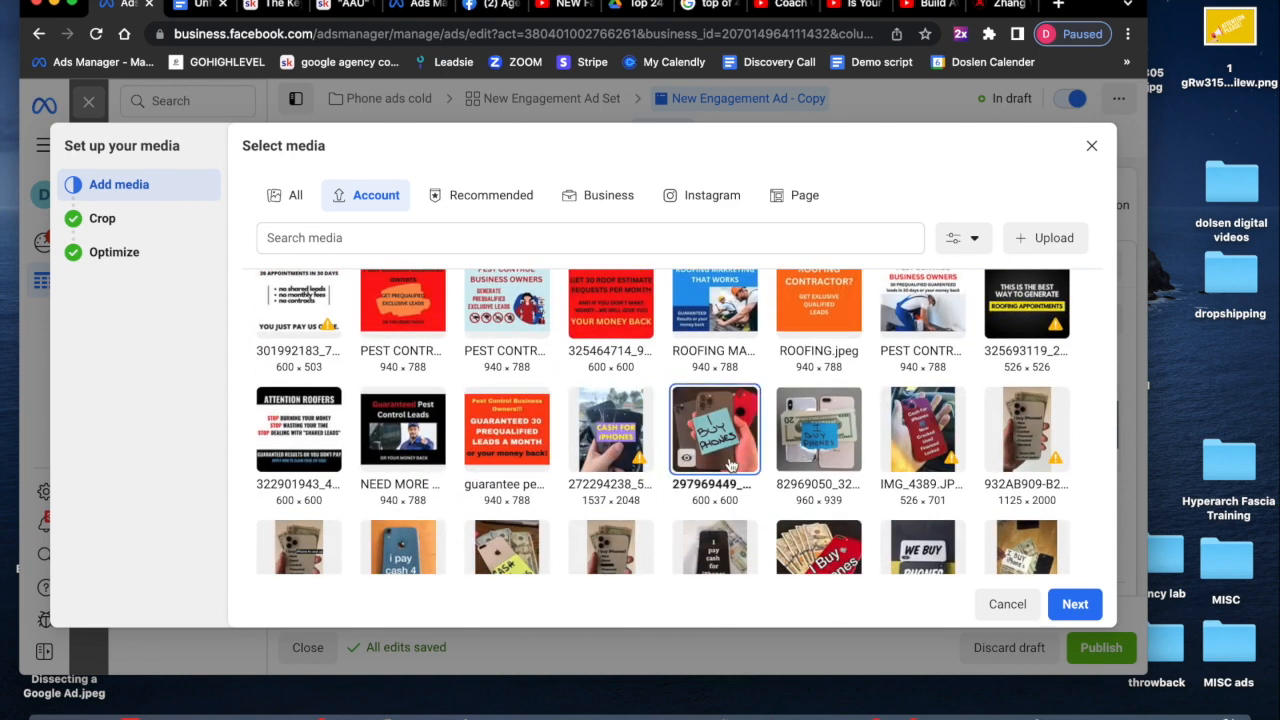
left_click(1090, 605)
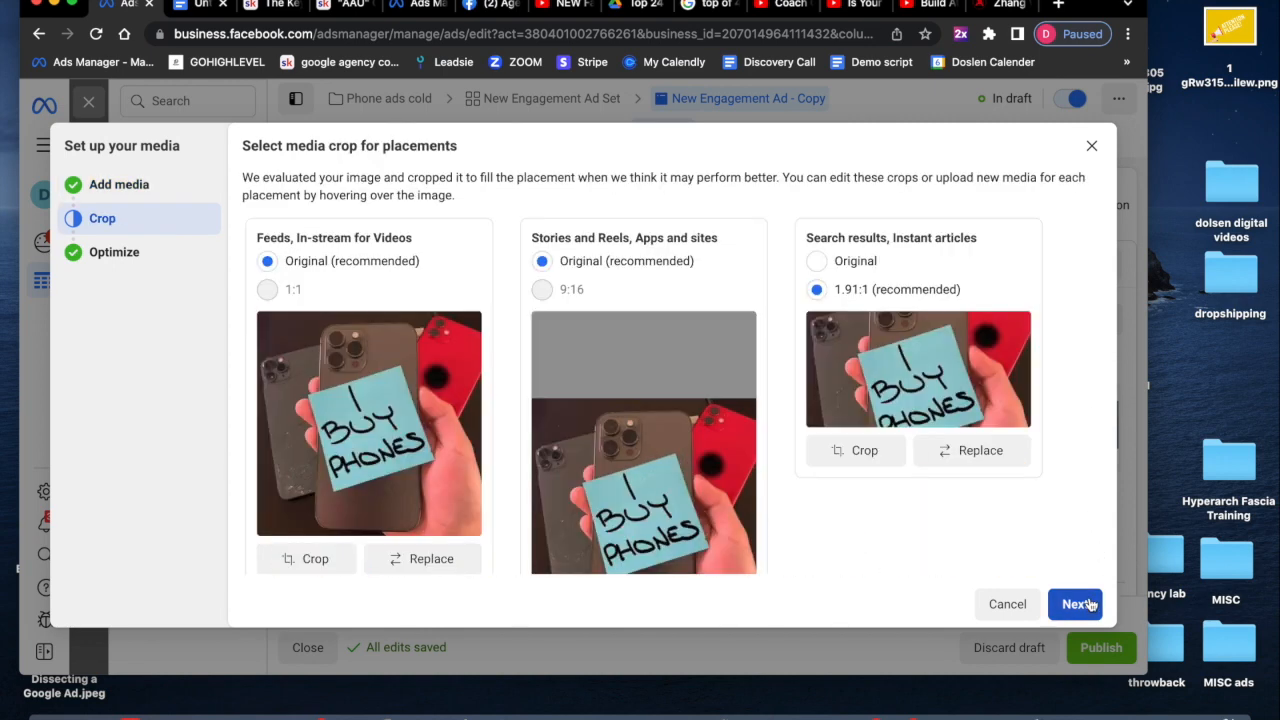
- Shift the Search results crop slightly lower, apply it, and complete the media setup with standard enhancements on
left_click(888, 449)
left_click_drag(745, 411, 750, 433)
left_click(846, 625)
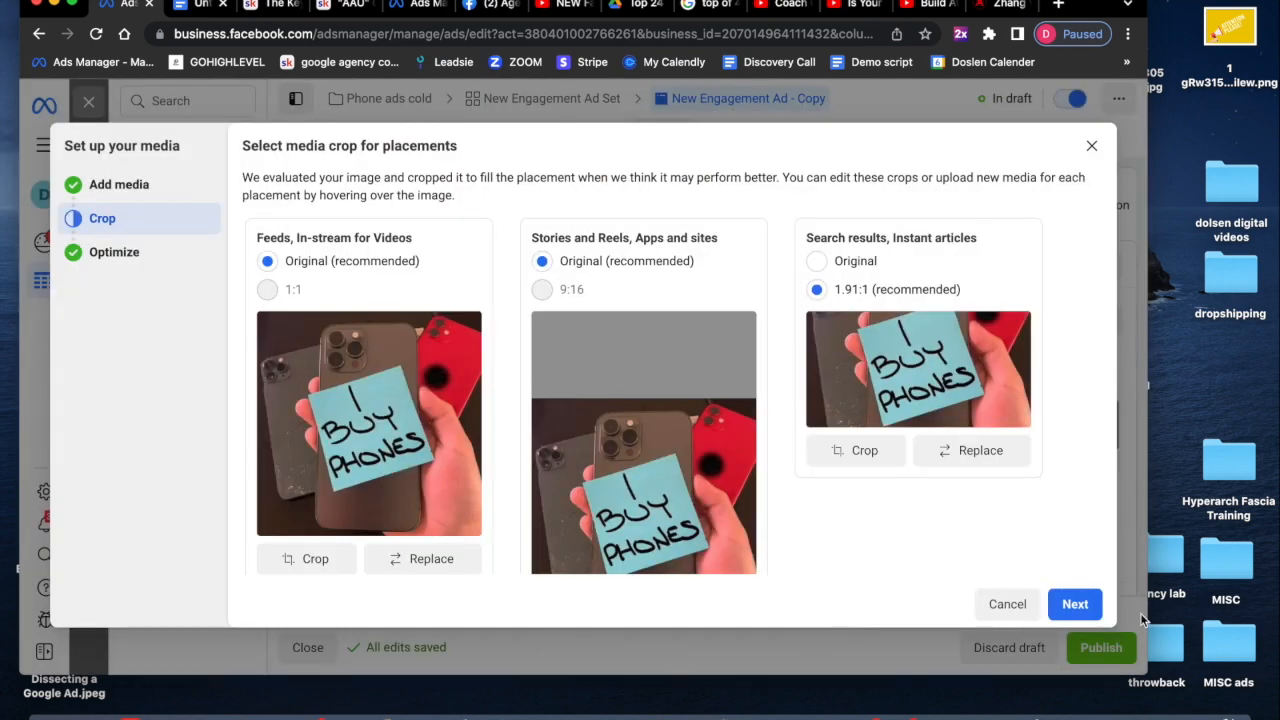
left_click(1075, 604)
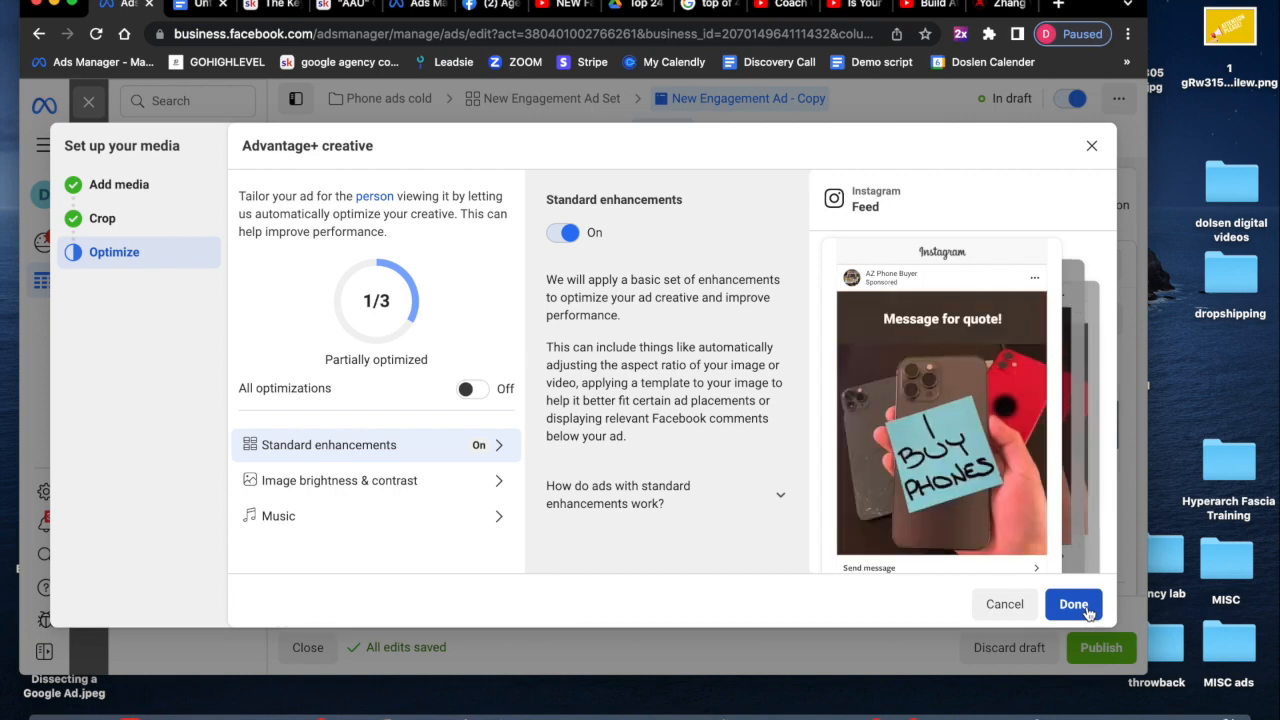
left_click(1074, 604)
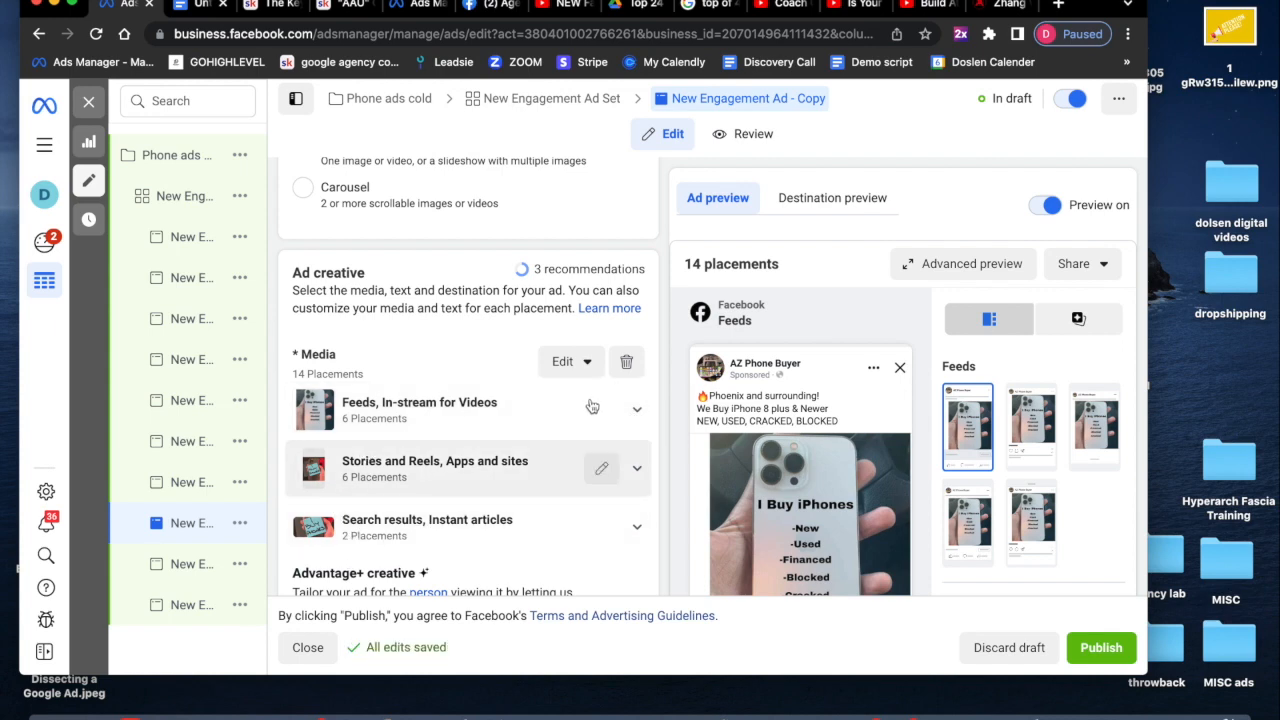
- Replace the Feeds, In-stream for Videos placement image with the 297969449 I Buy Phones sticky-note image and save
left_click(635, 410)
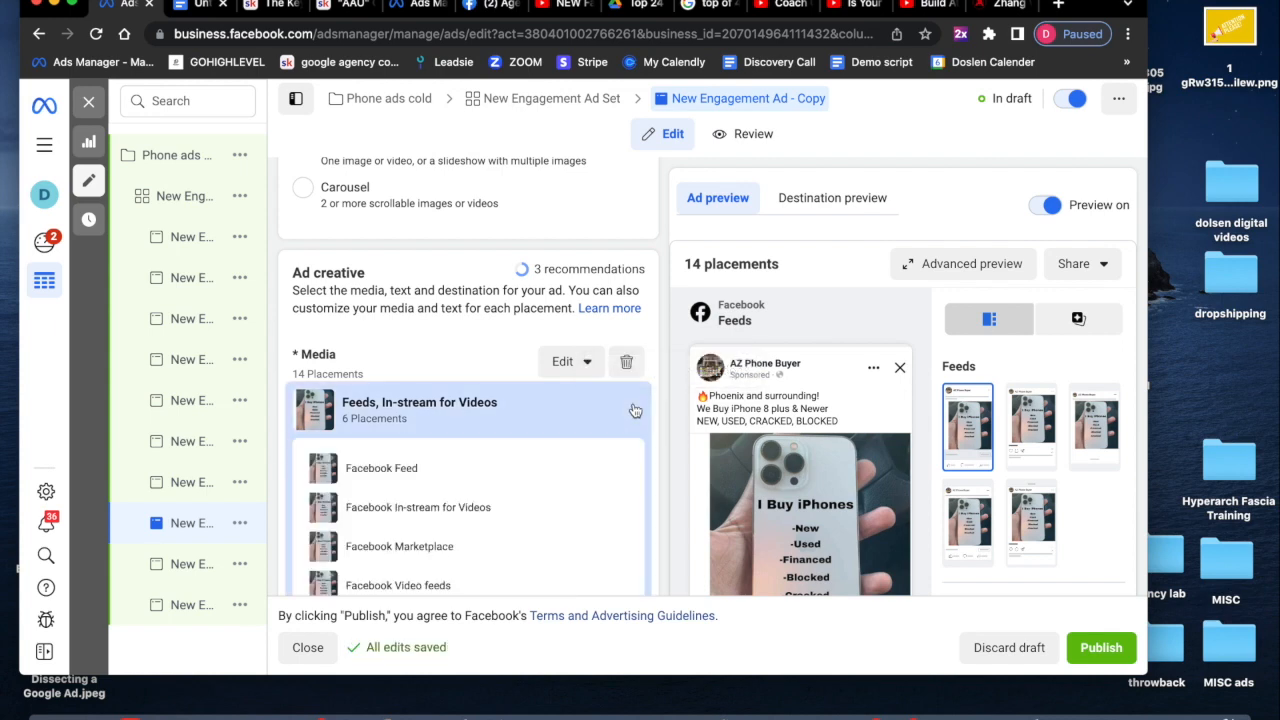
left_click(635, 410)
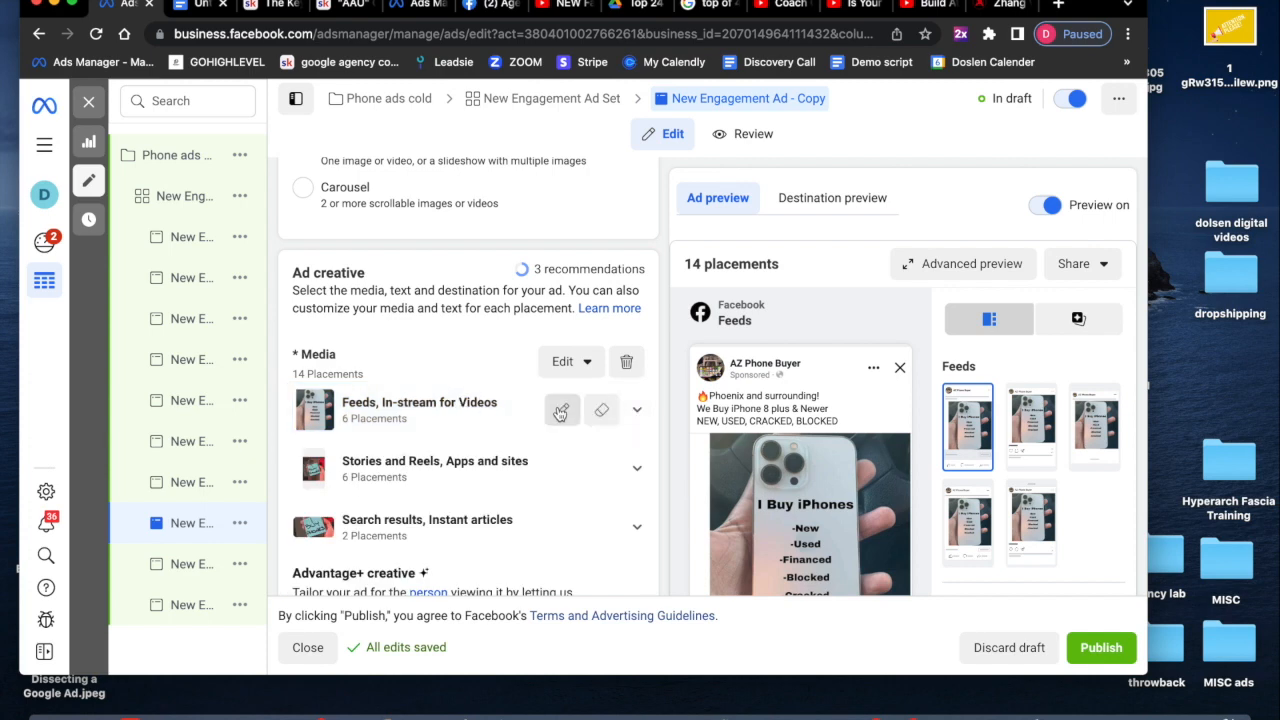
left_click(561, 411)
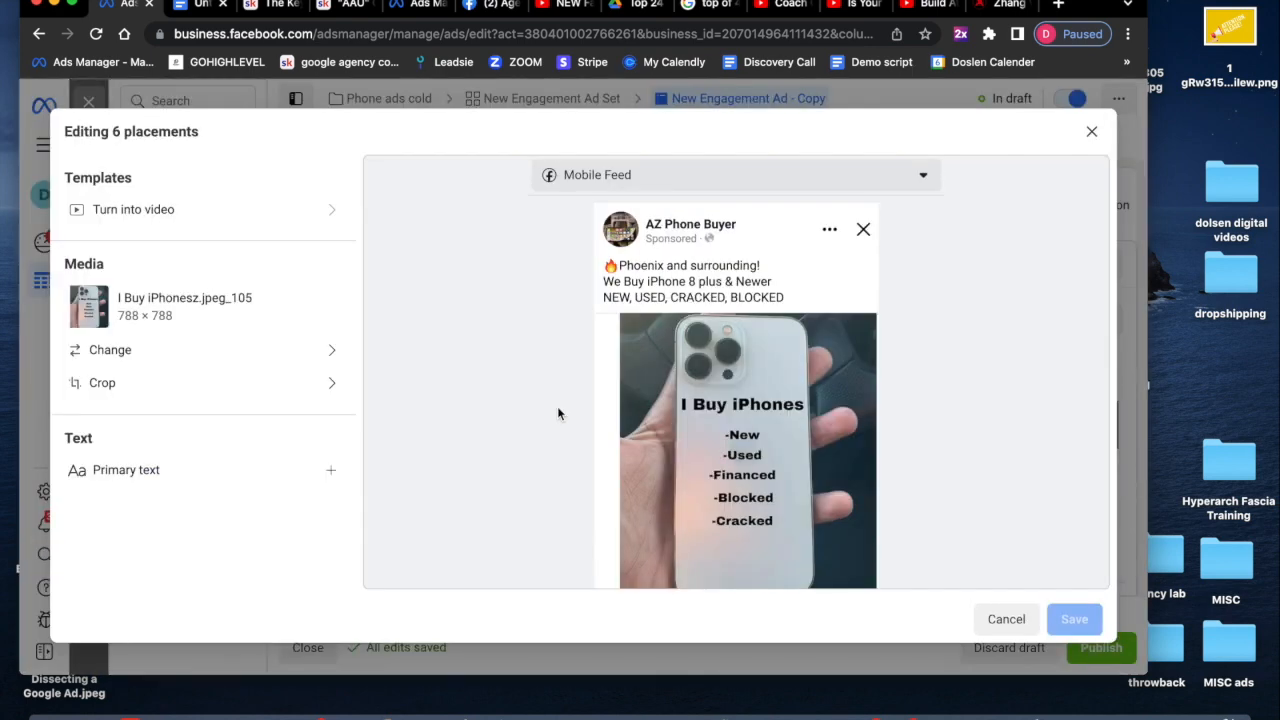
left_click(210, 358)
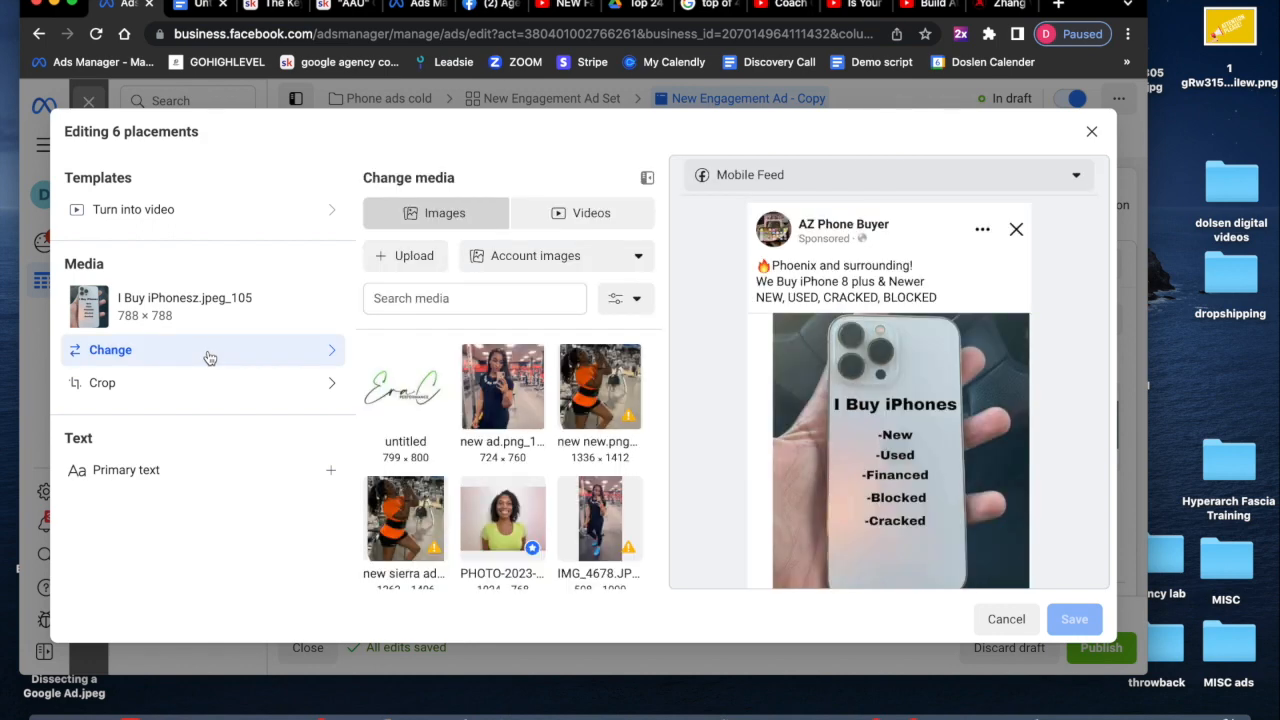
scroll(502, 485, "down", 10)
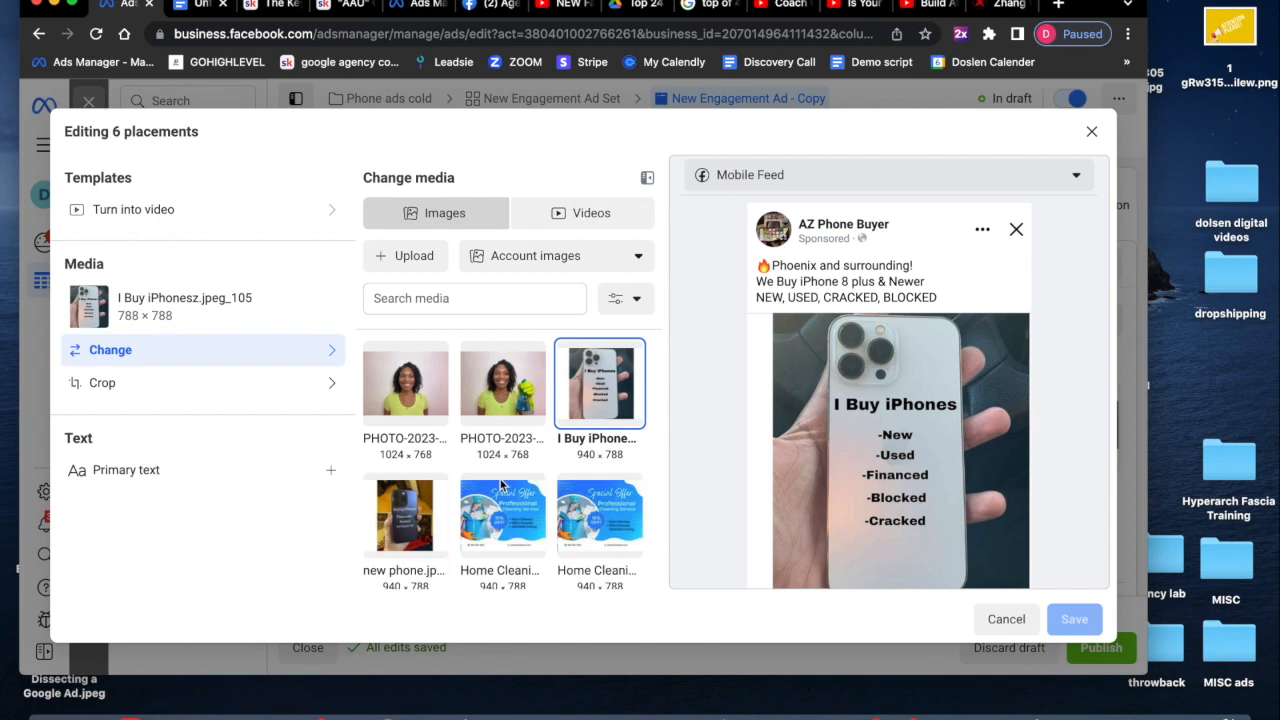
scroll(502, 485, "down", 5)
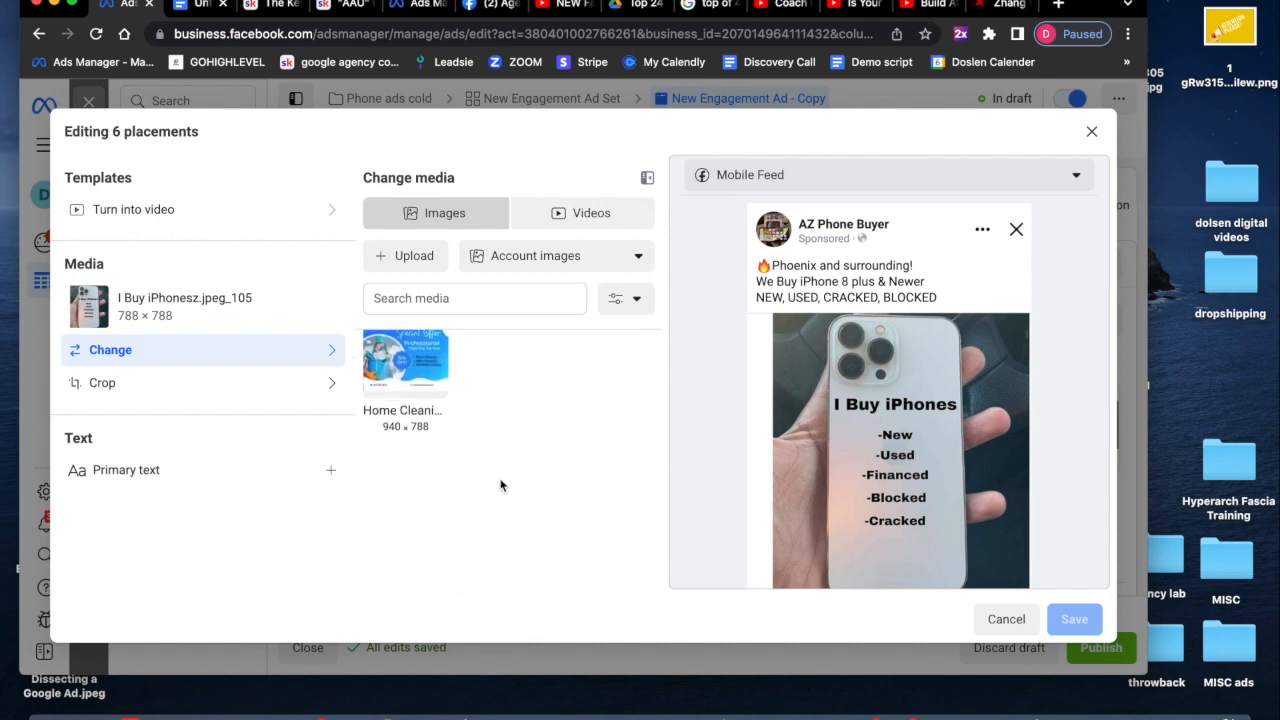
scroll(502, 485, "up", 3)
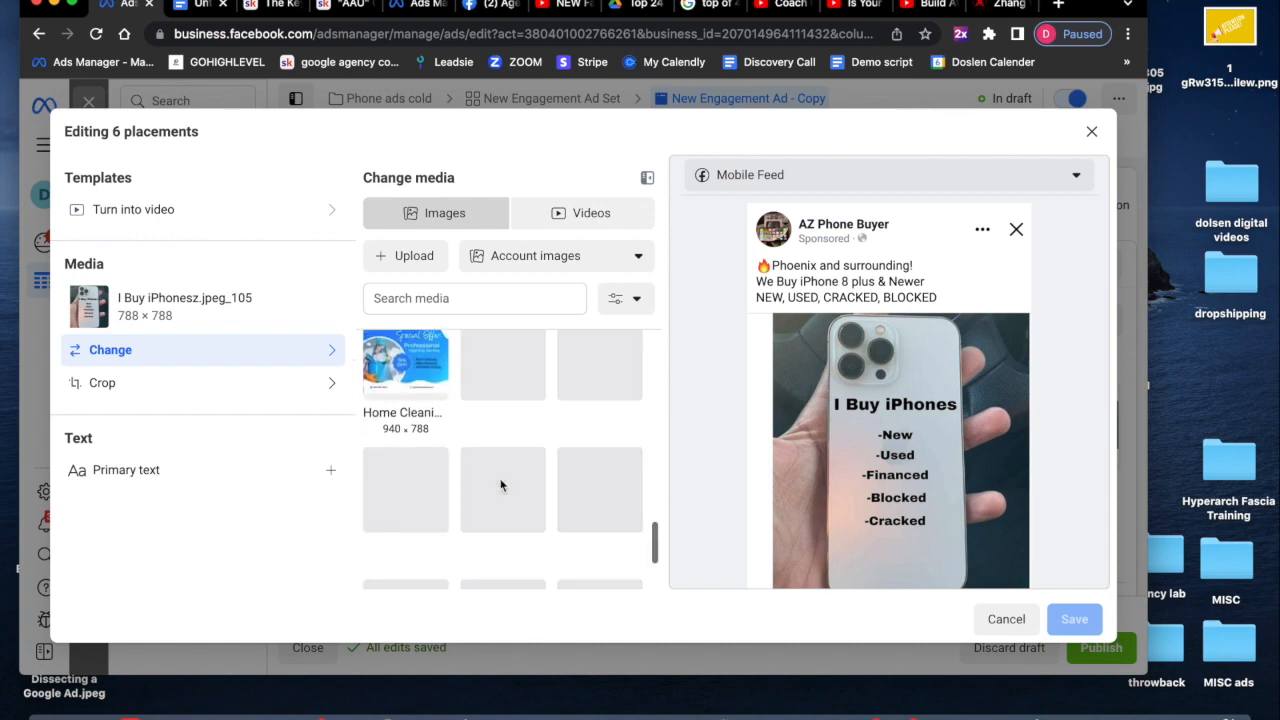
scroll(500, 484, "down", 10)
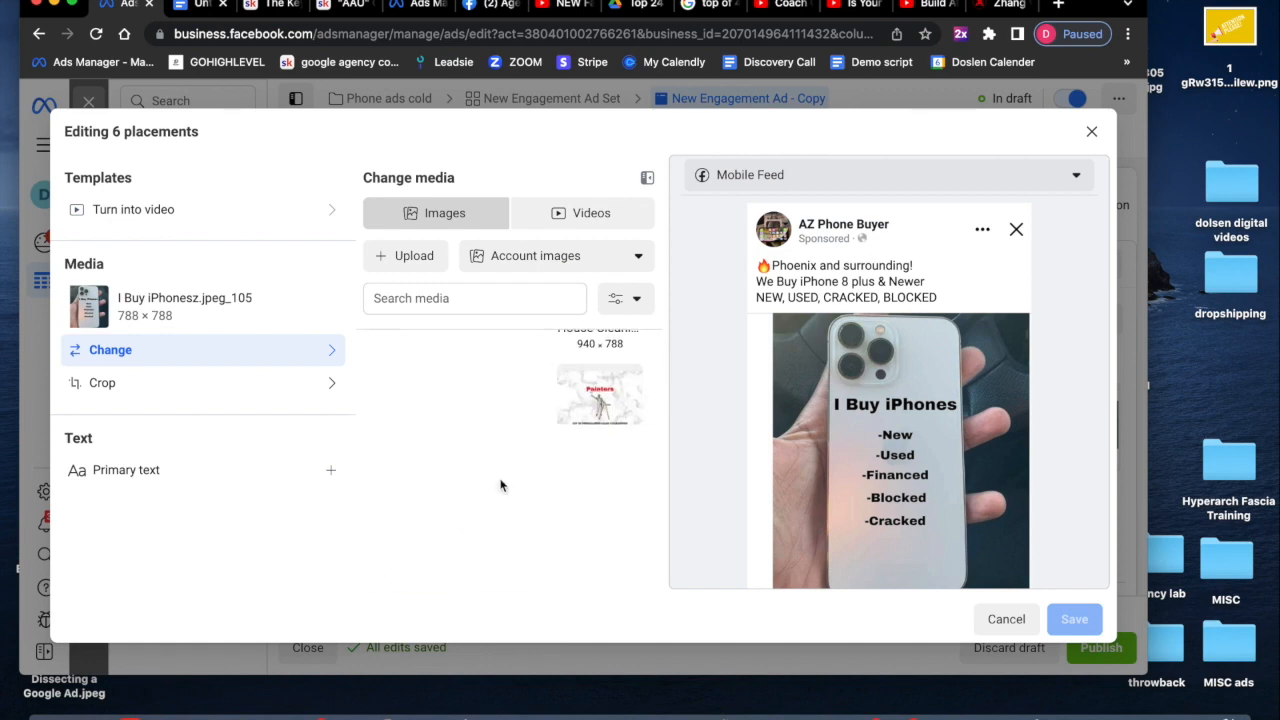
scroll(500, 484, "down", 6)
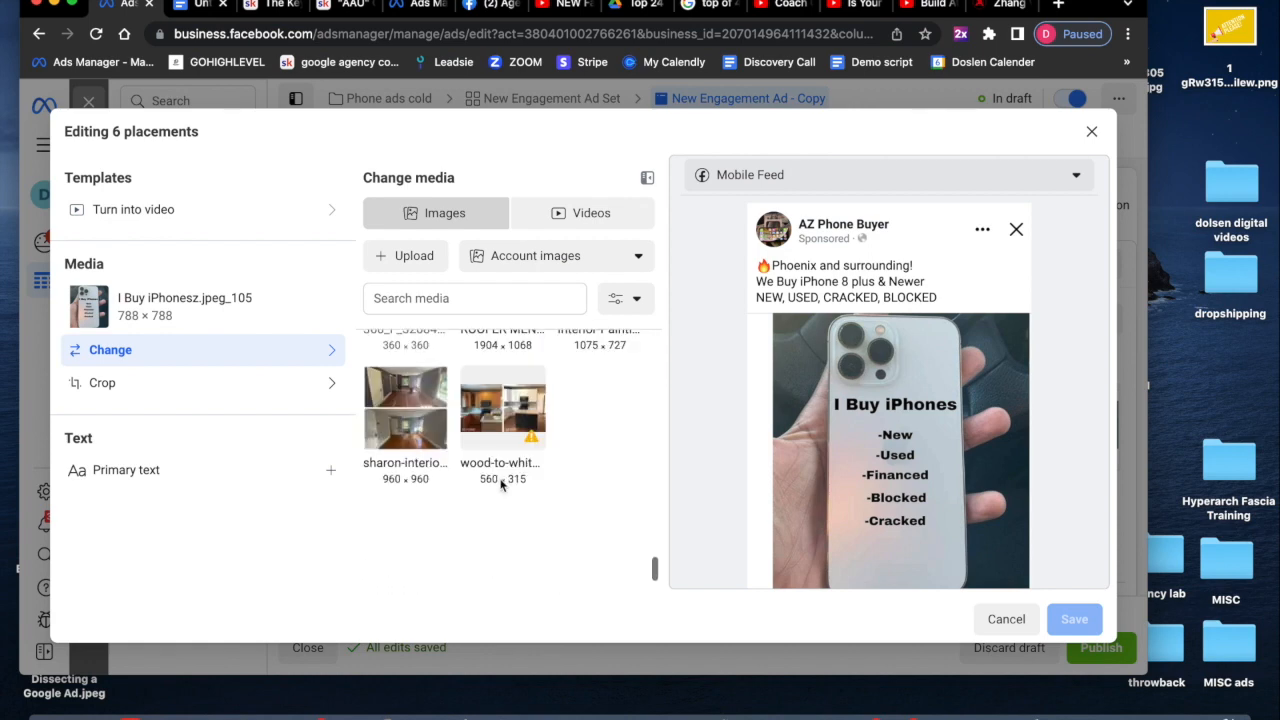
scroll(501, 485, "down", 5)
scroll(501, 485, "down", 5)
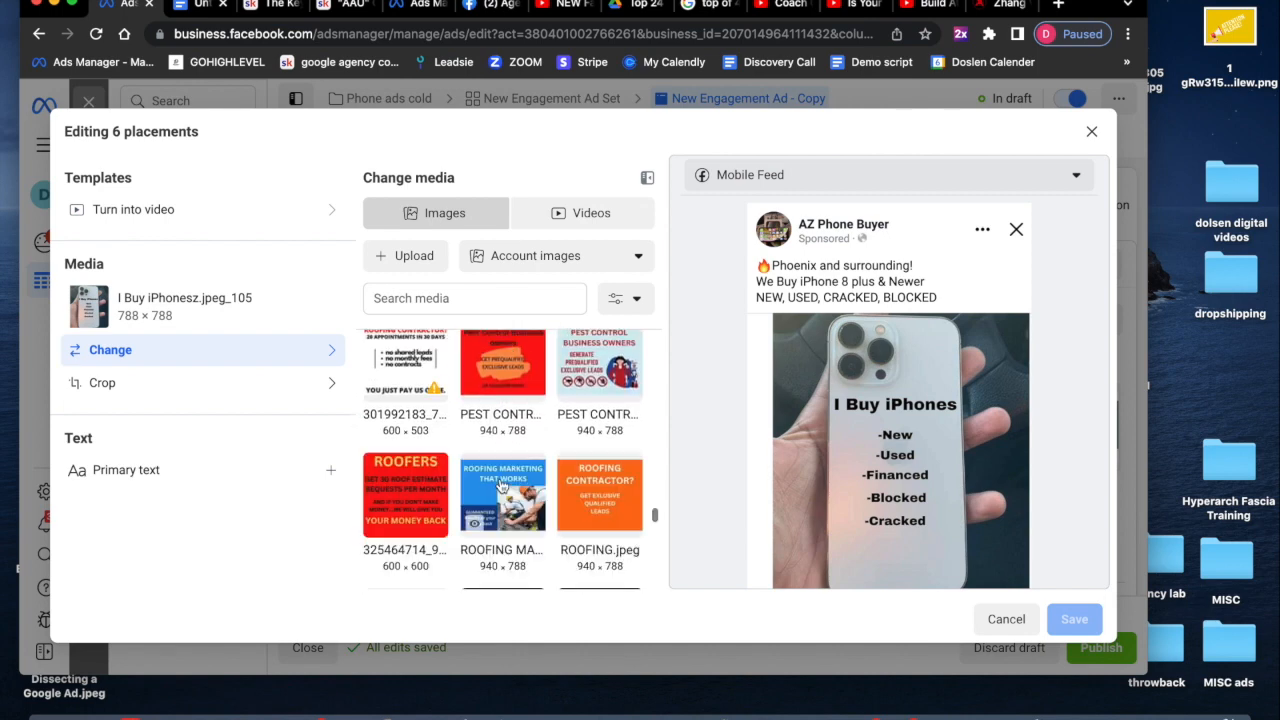
scroll(501, 485, "down", 5)
scroll(503, 485, "up", 2)
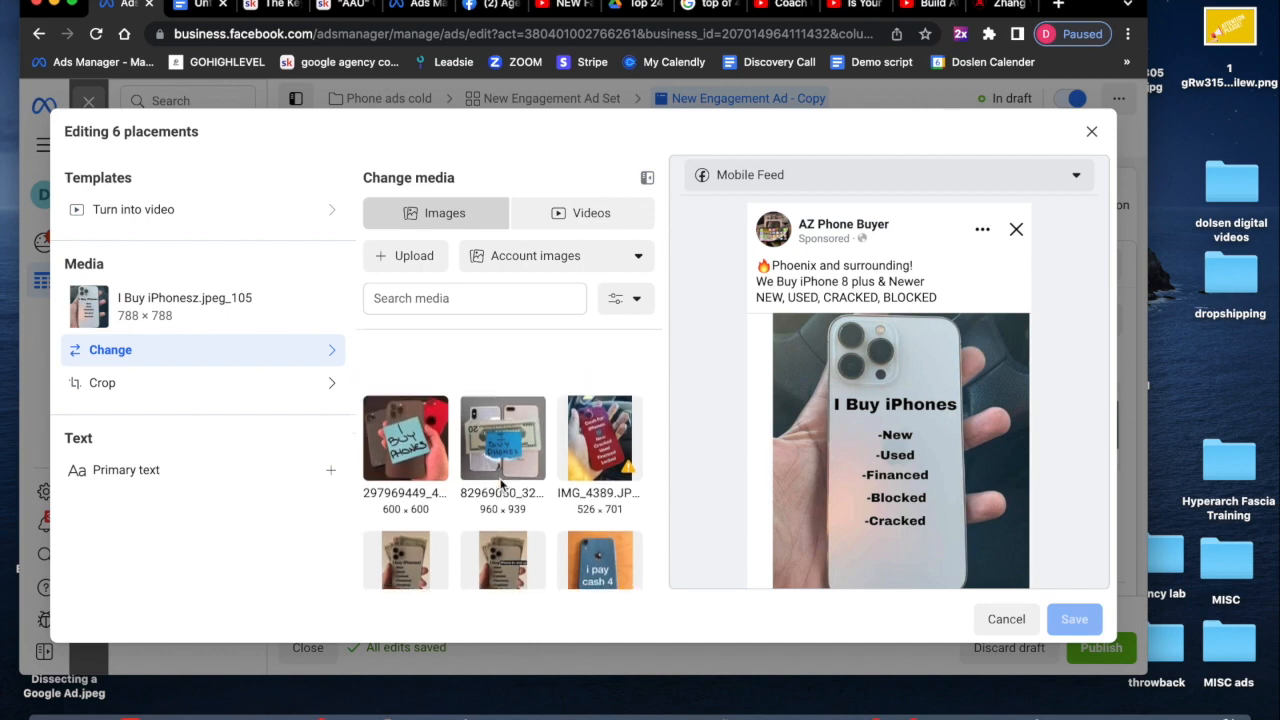
left_click(406, 450)
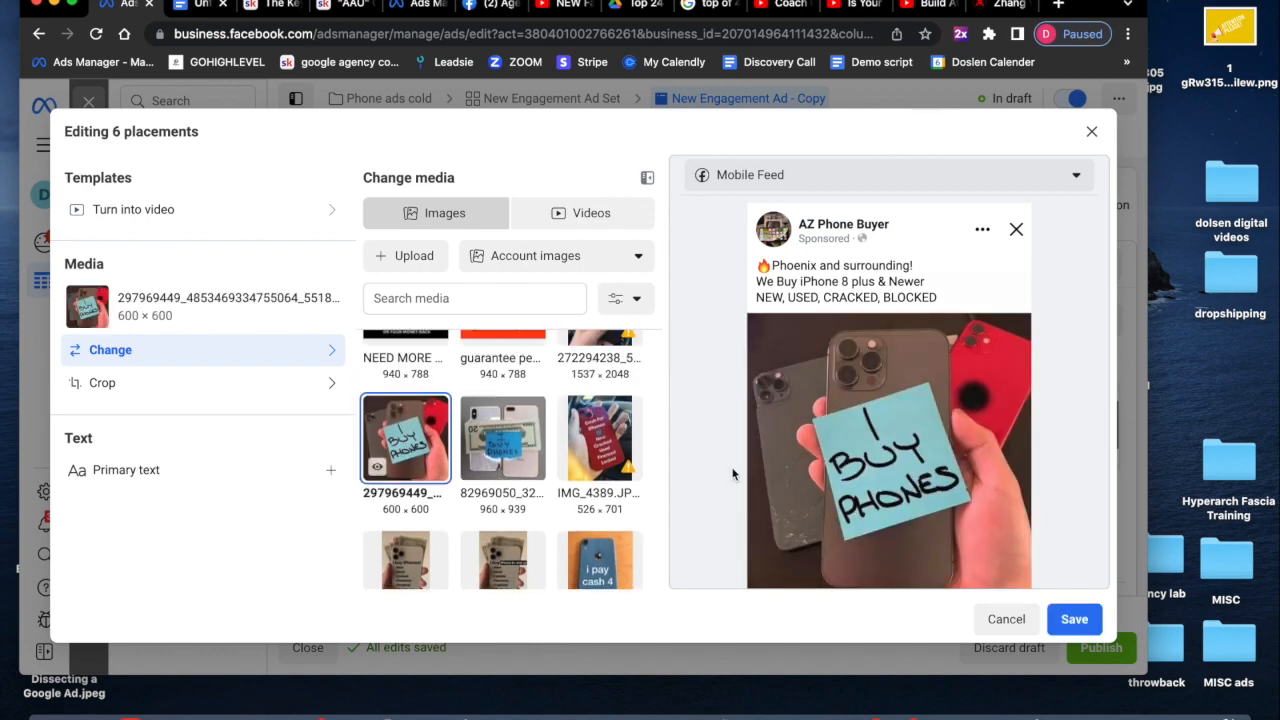
left_click(1073, 620)
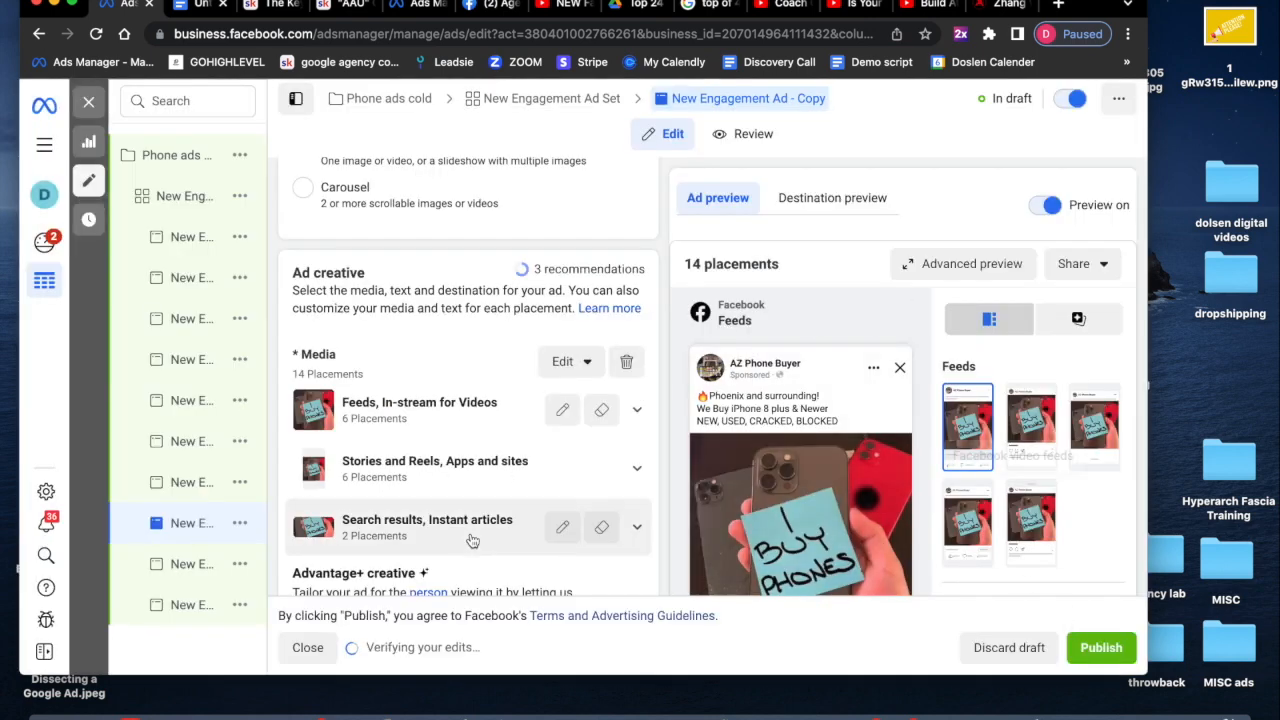
- Switch to another ad in the set and replace its image with the 51807845 cash-for-phones account image
scroll(472, 540, "down", 4)
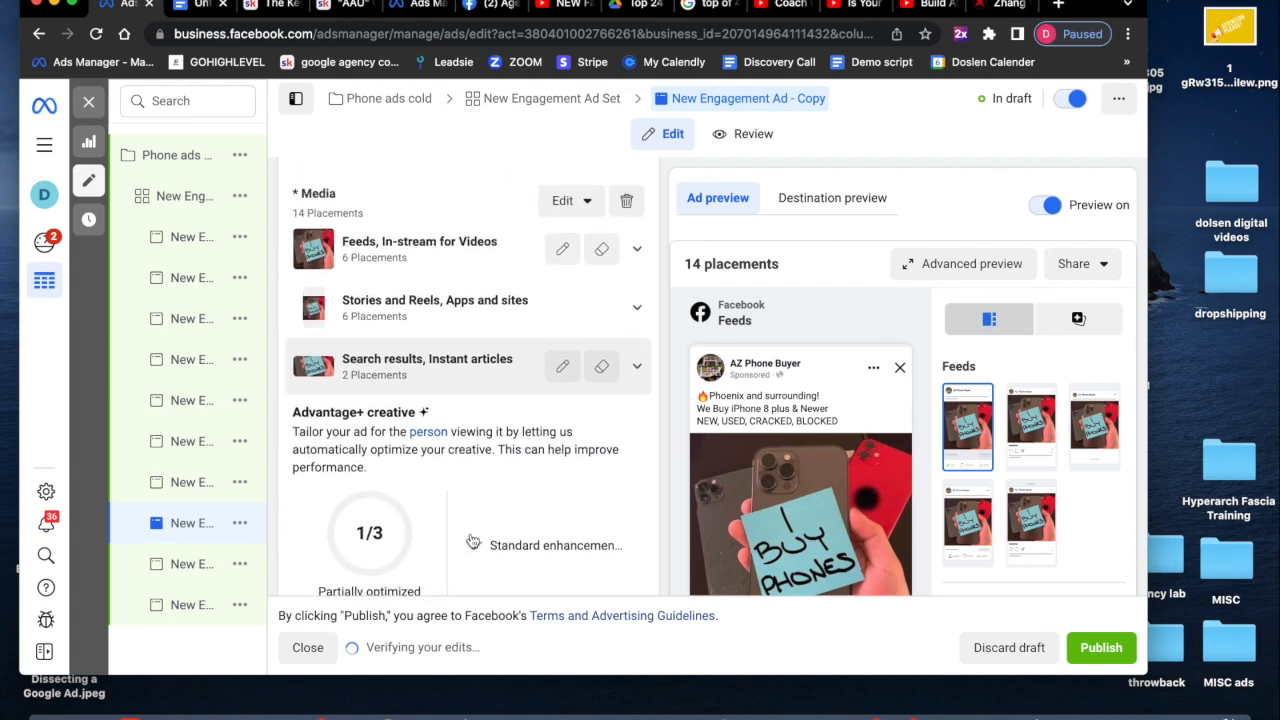
scroll(473, 541, "up", 1)
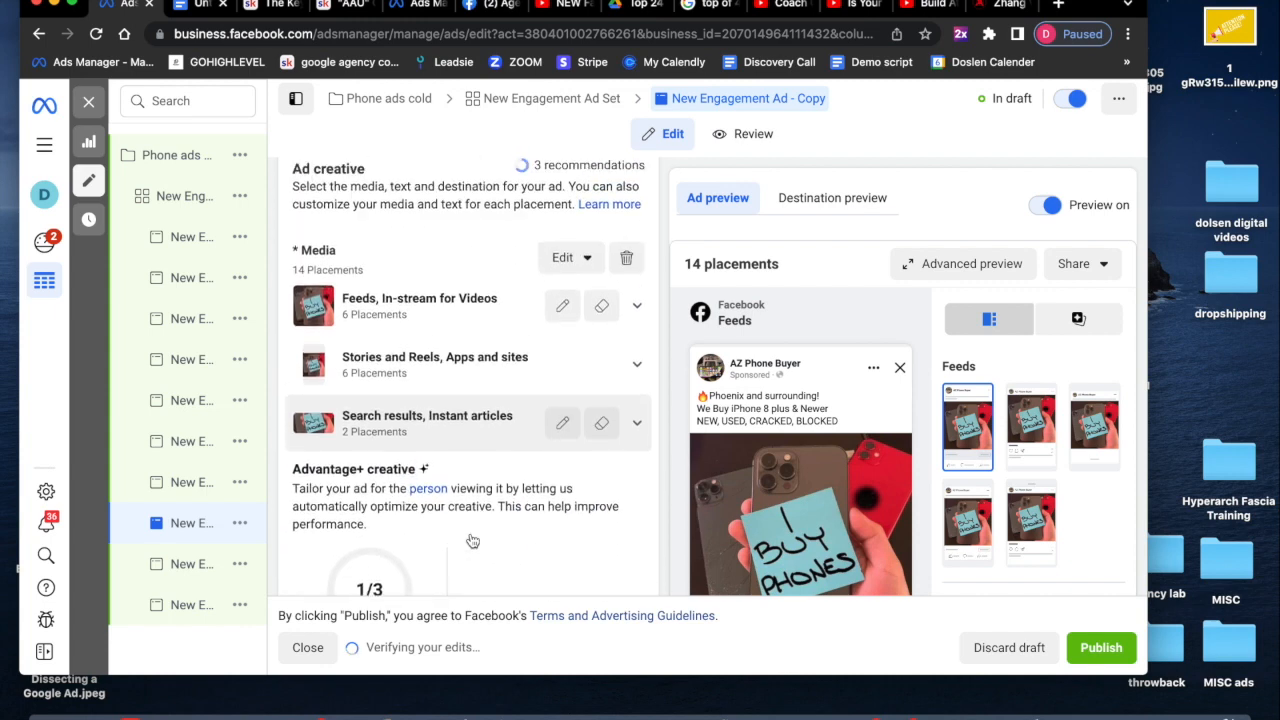
left_click(185, 488)
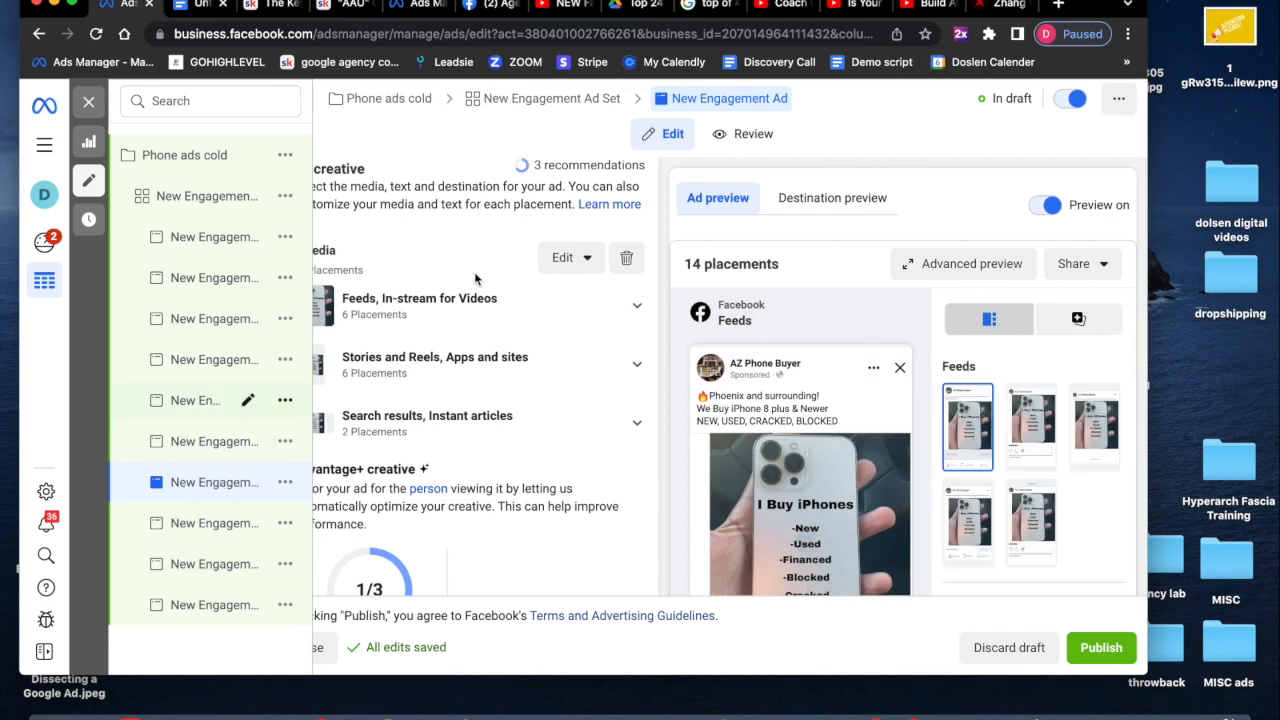
left_click(578, 258)
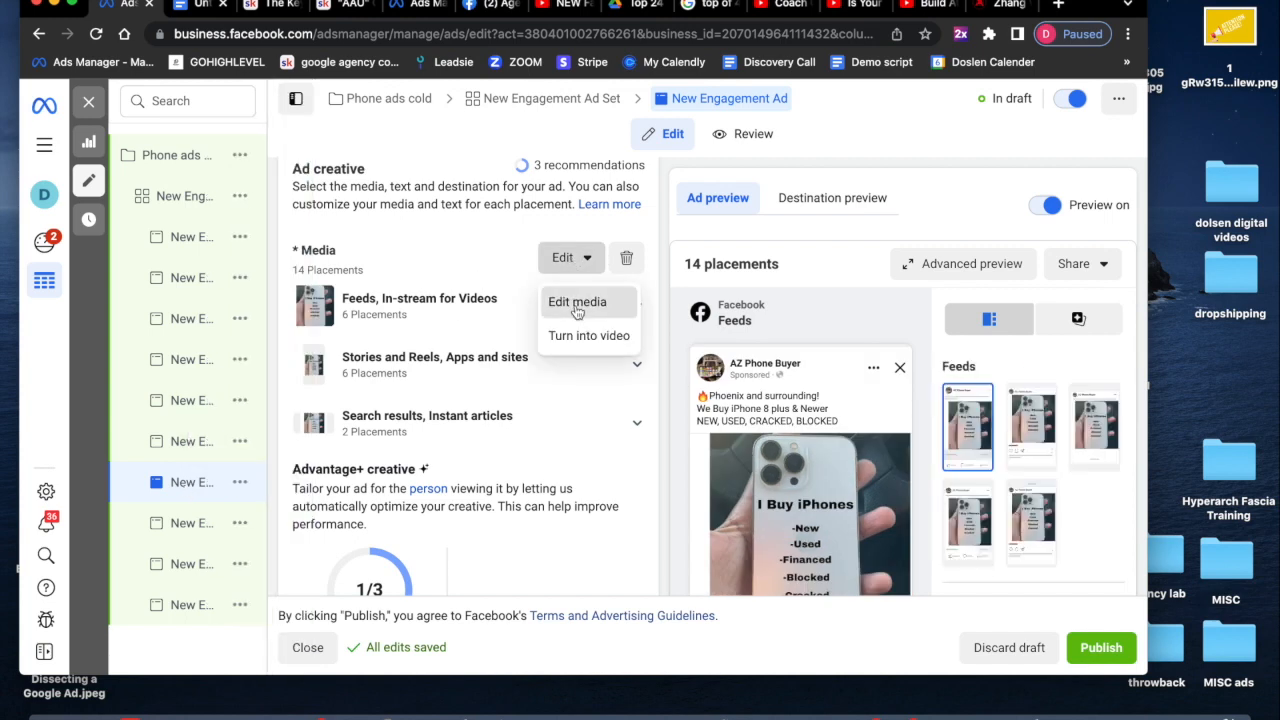
left_click(574, 300)
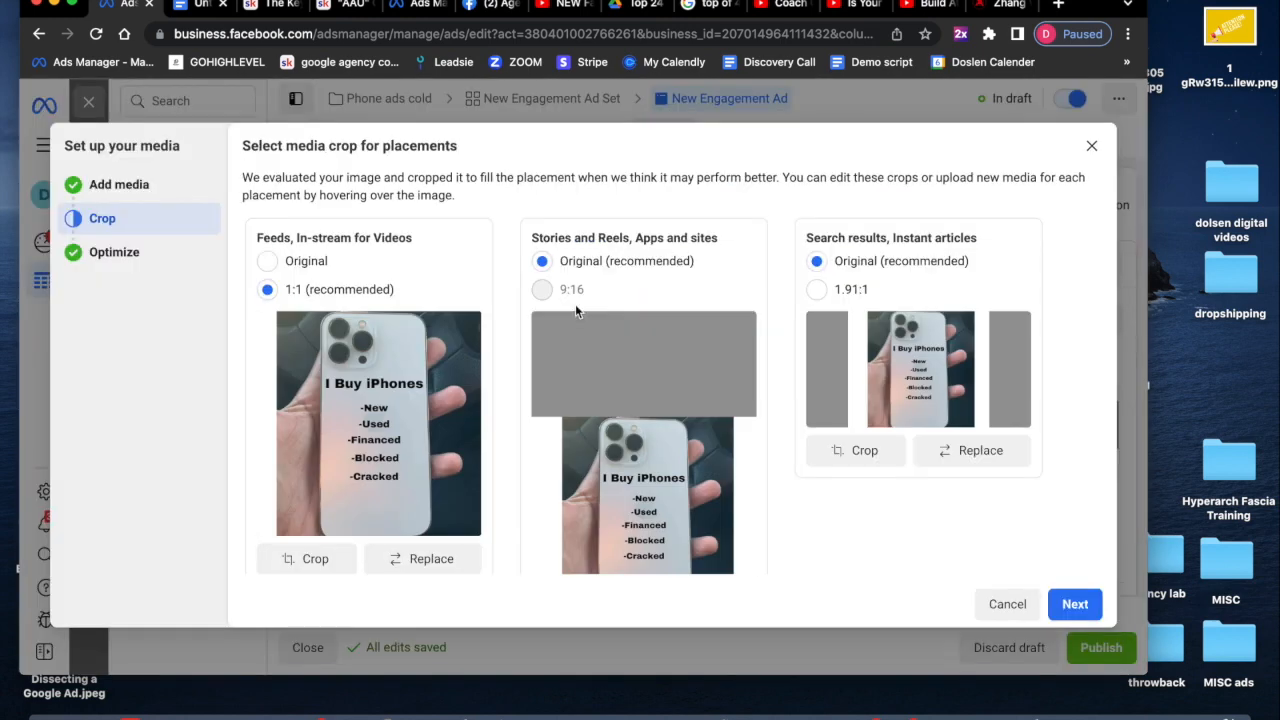
left_click(178, 185)
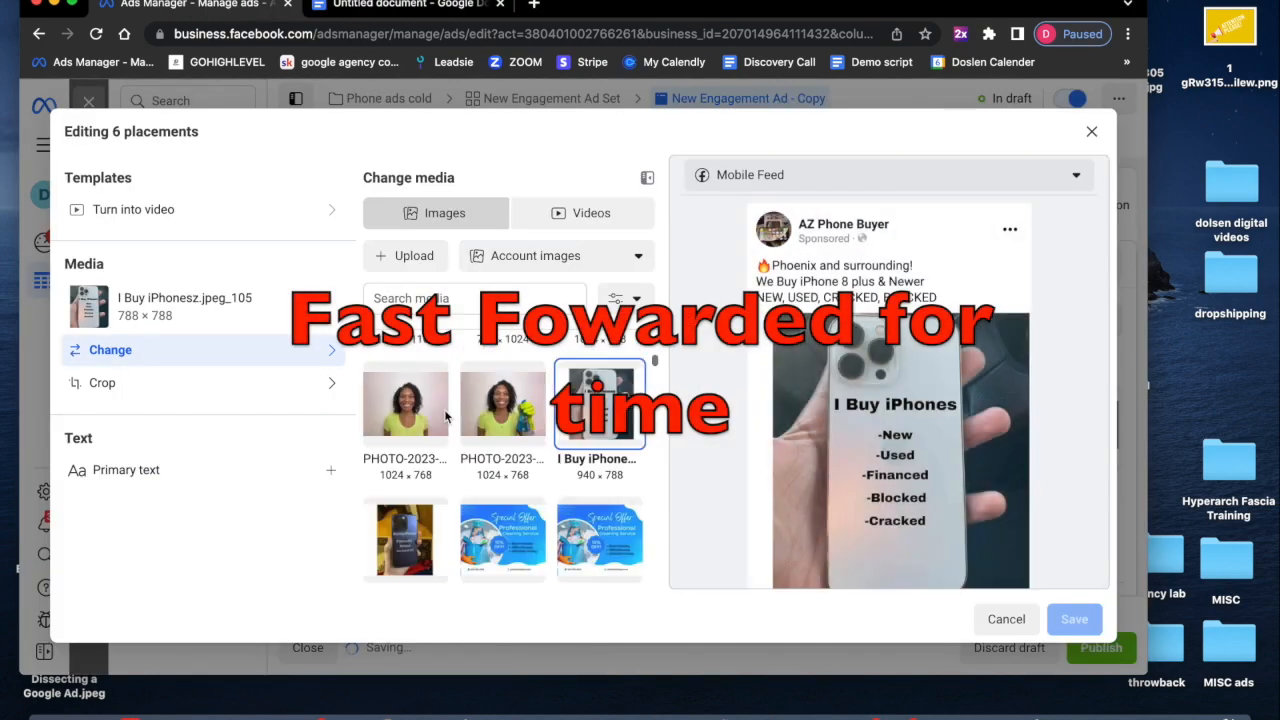
scroll(446, 417, "down", 10)
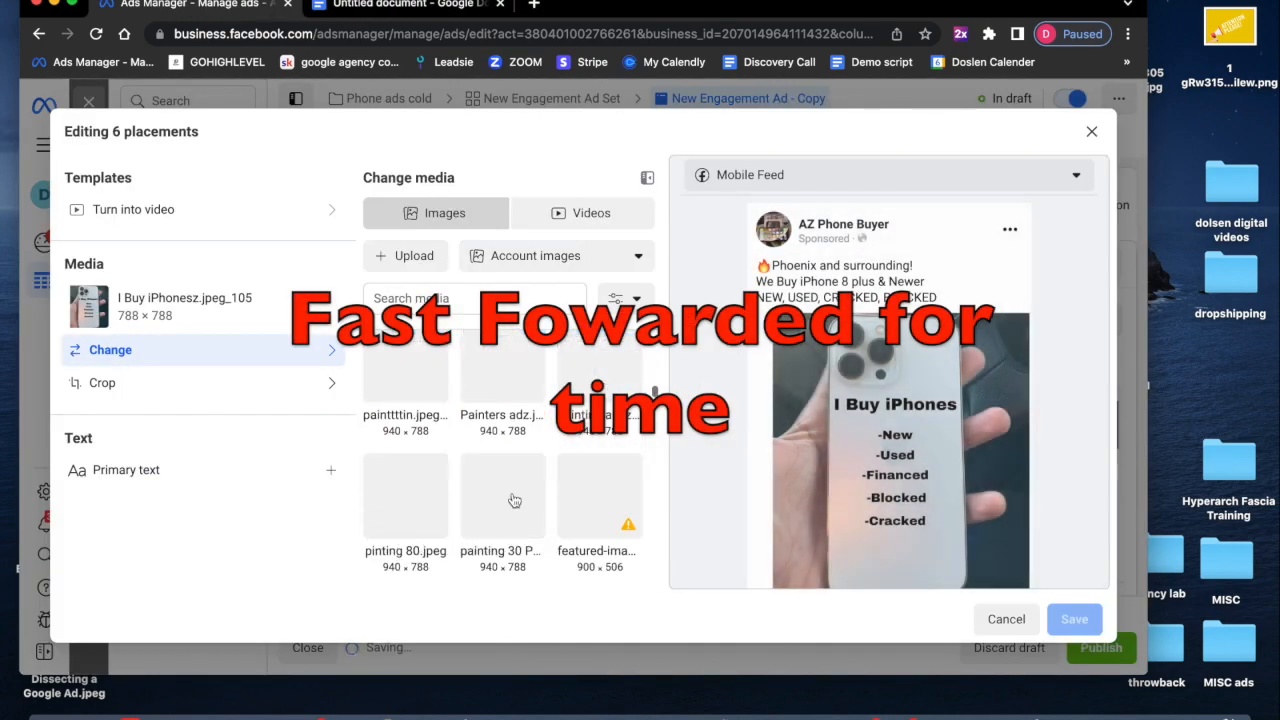
scroll(516, 538, "down", 10)
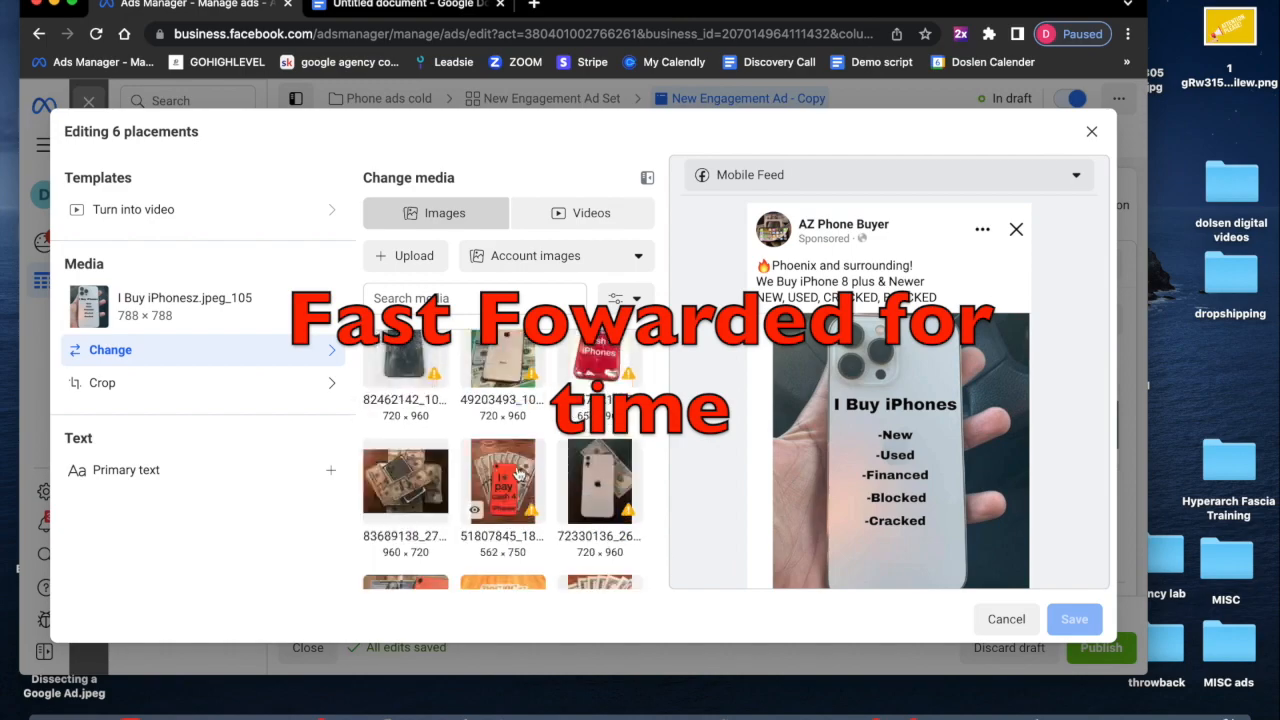
left_click(511, 484)
left_click(1075, 619)
scroll(388, 411, "down", 3)
left_click(190, 237)
scroll(468, 420, "down", 5)
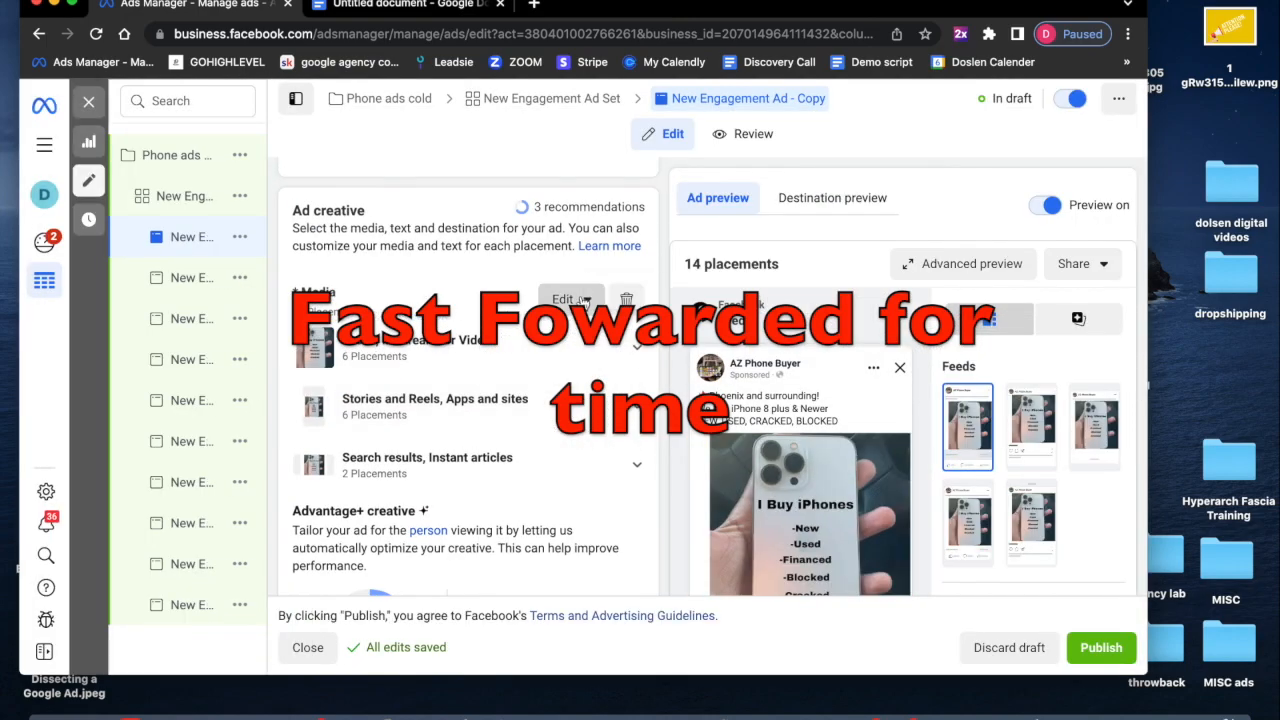
left_click(566, 297)
scroll(487, 513, "down", 15)
scroll(485, 512, "down", 15)
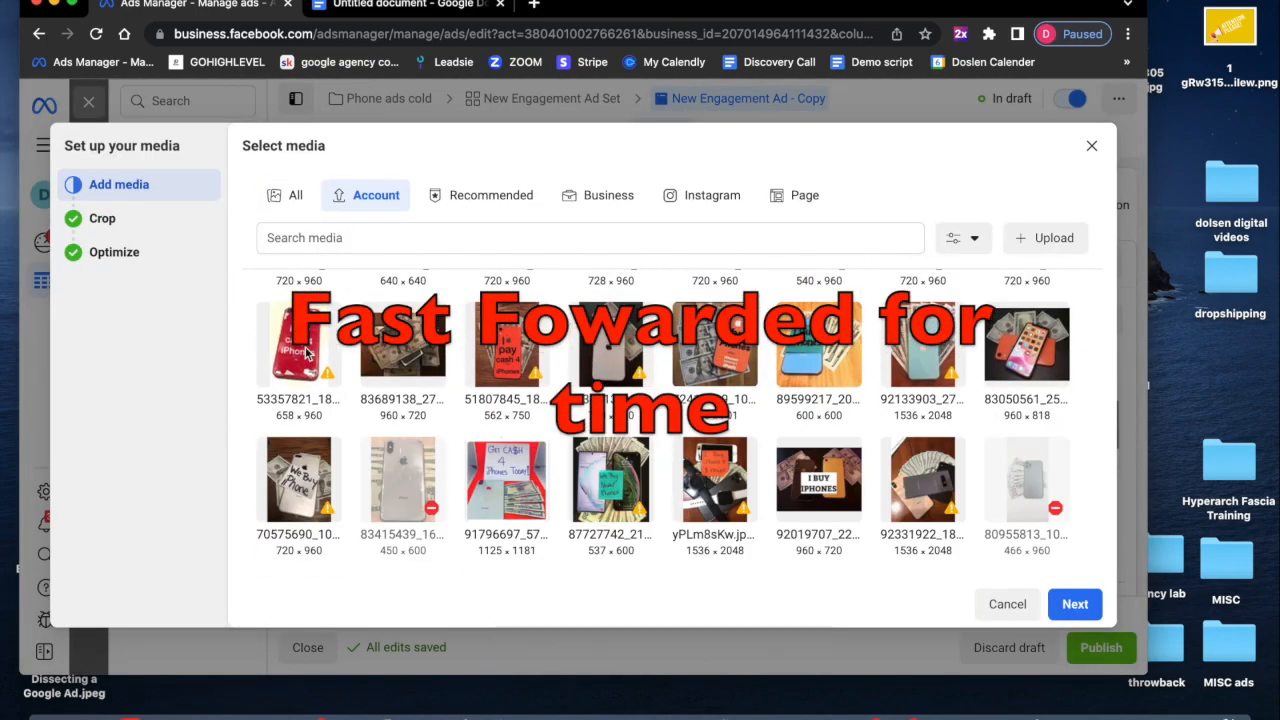
scroll(571, 477, "down", 15)
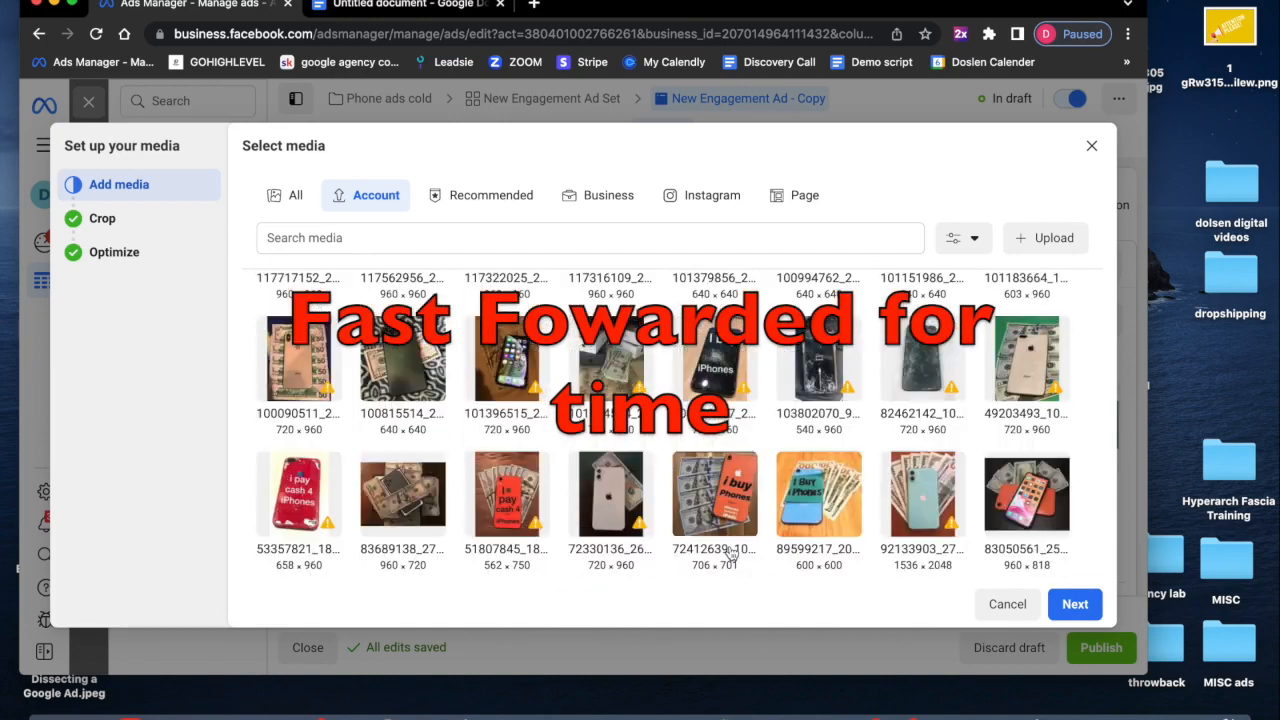
left_click(299, 449)
left_click(1075, 604)
left_click(1069, 604)
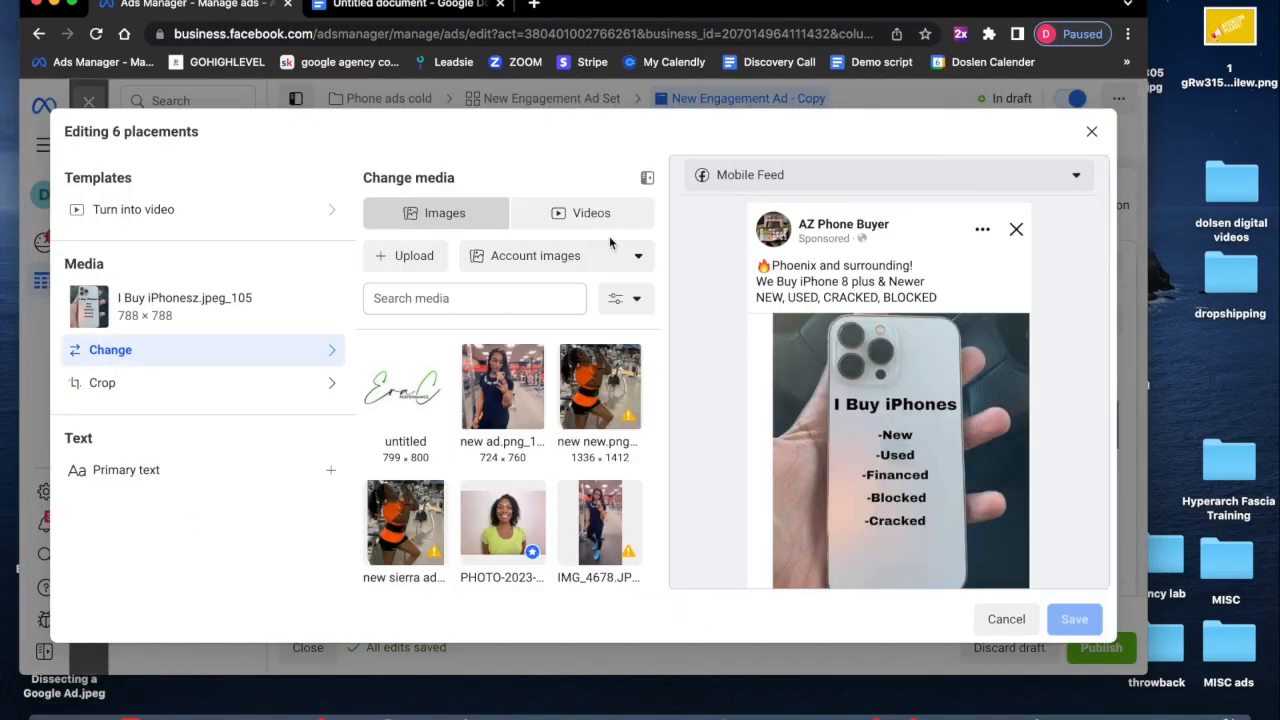
- Swap another placement image for a cash-for-phones photo and finish the media setup with standard enhancements on
scroll(577, 400, "down", 20)
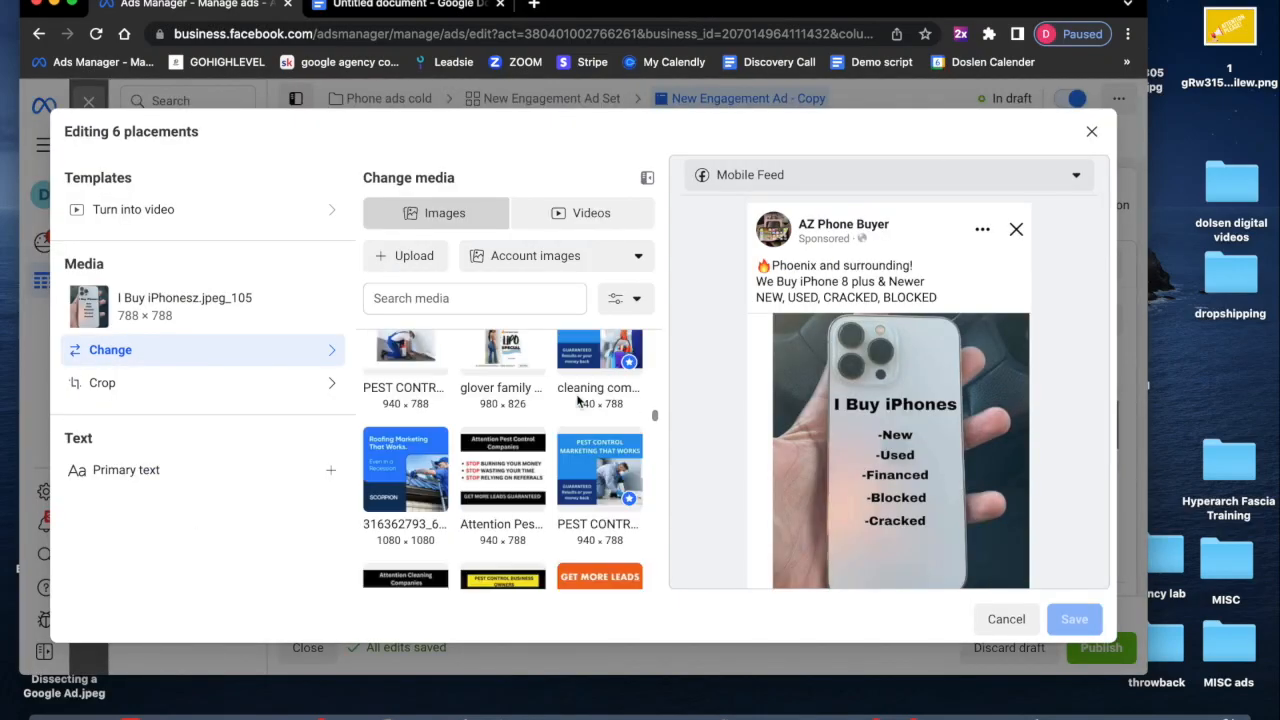
scroll(563, 394, "up", 2)
left_click(406, 505)
left_click(1075, 619)
left_click(559, 300)
left_click(1073, 604)
scroll(570, 560, "down", 3)
left_click(1075, 604)
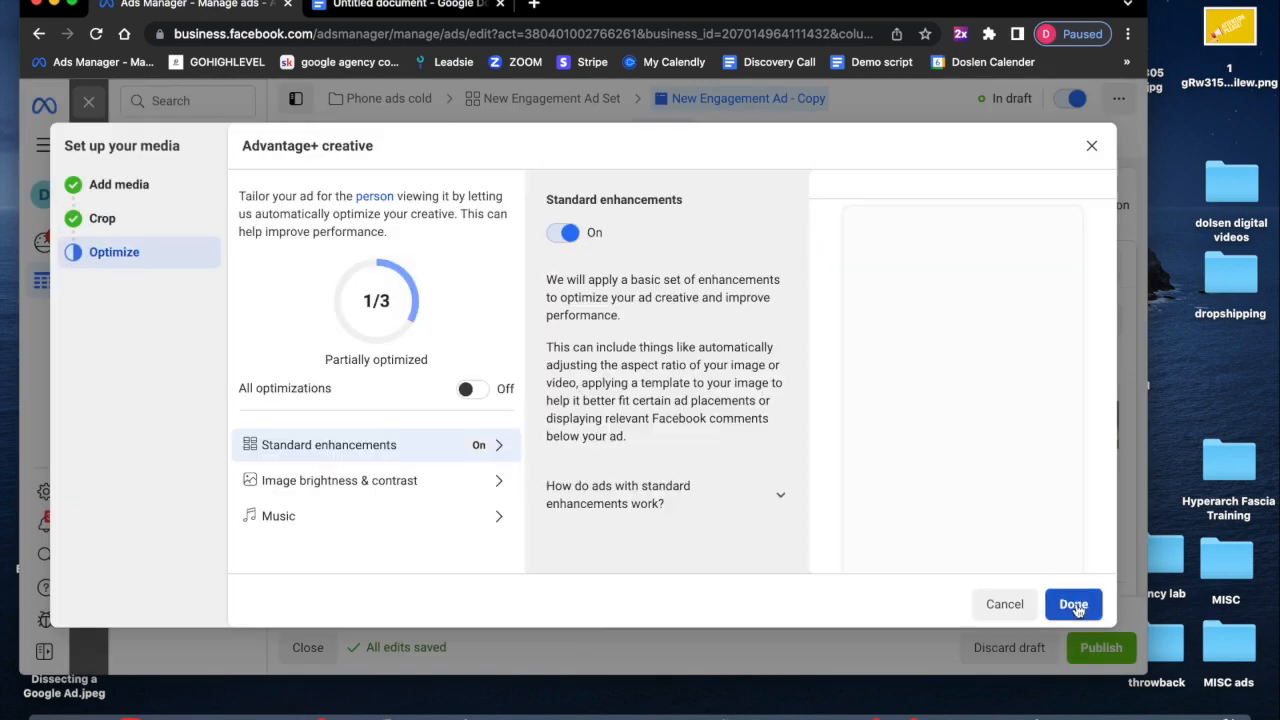
left_click(1075, 604)
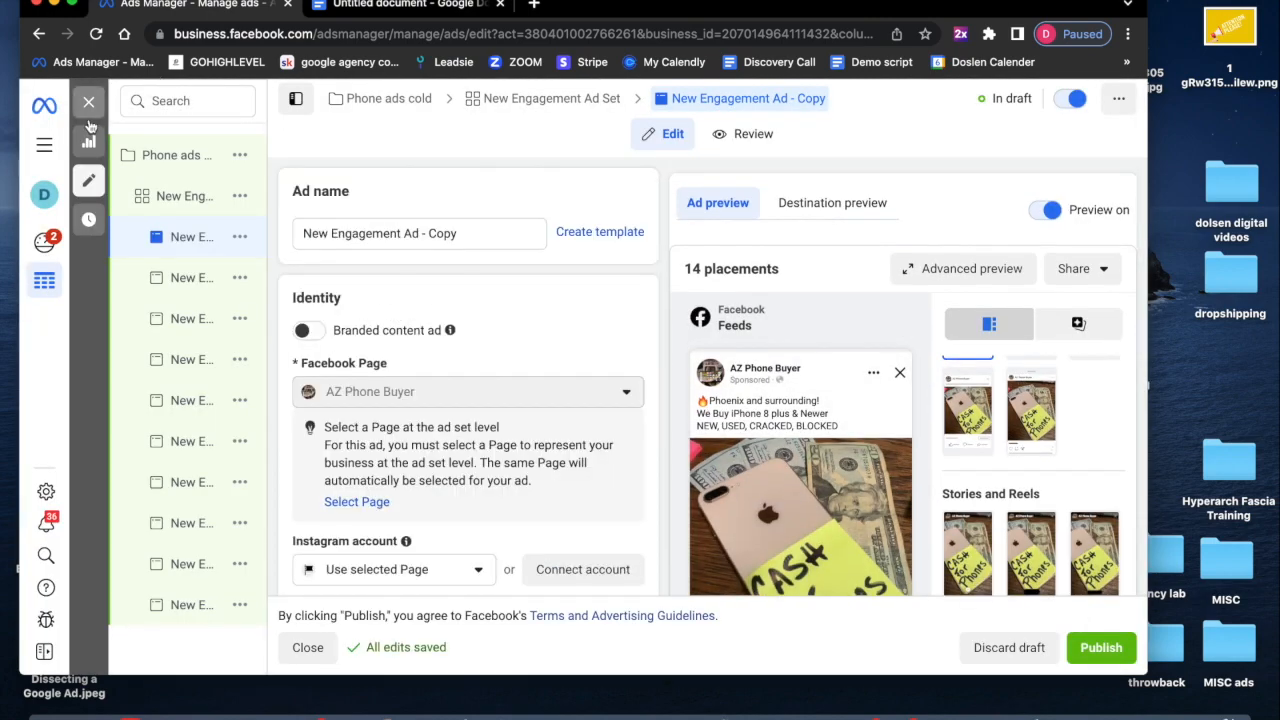
- Bulk-rename all 10 selected ads to "Message for quote!" and save the change to draft
left_click(88, 105)
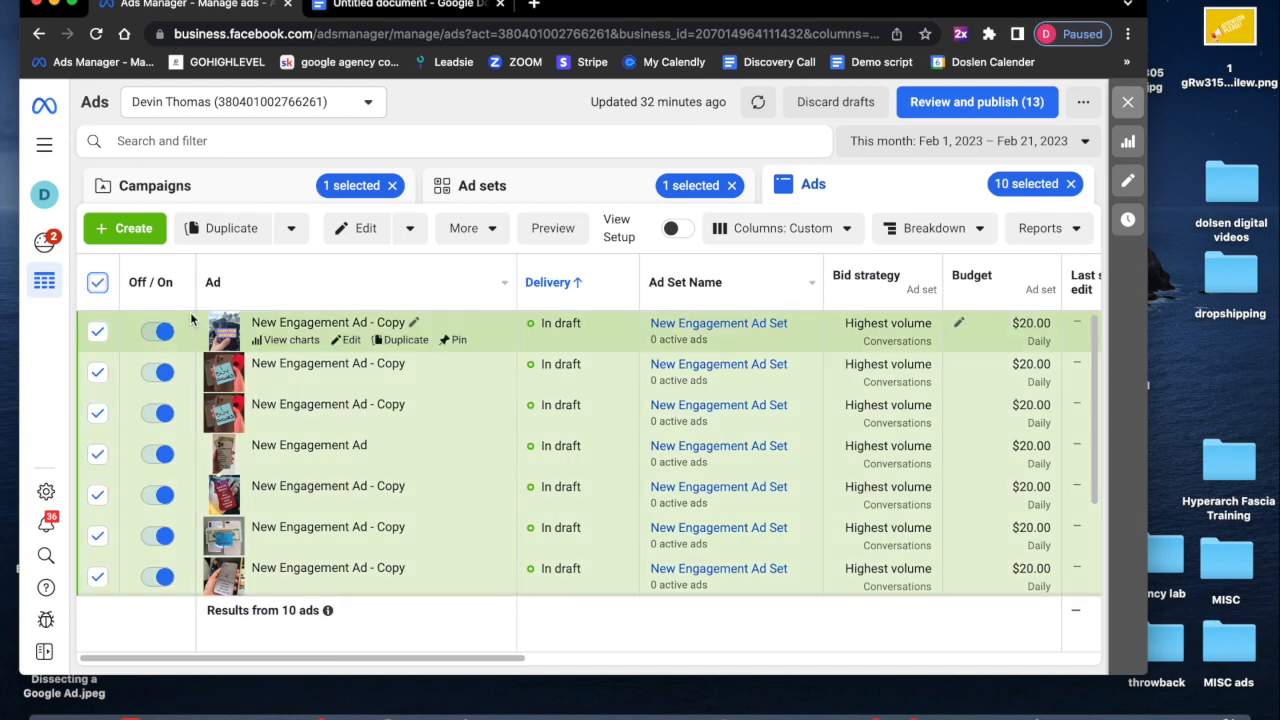
left_click(352, 230)
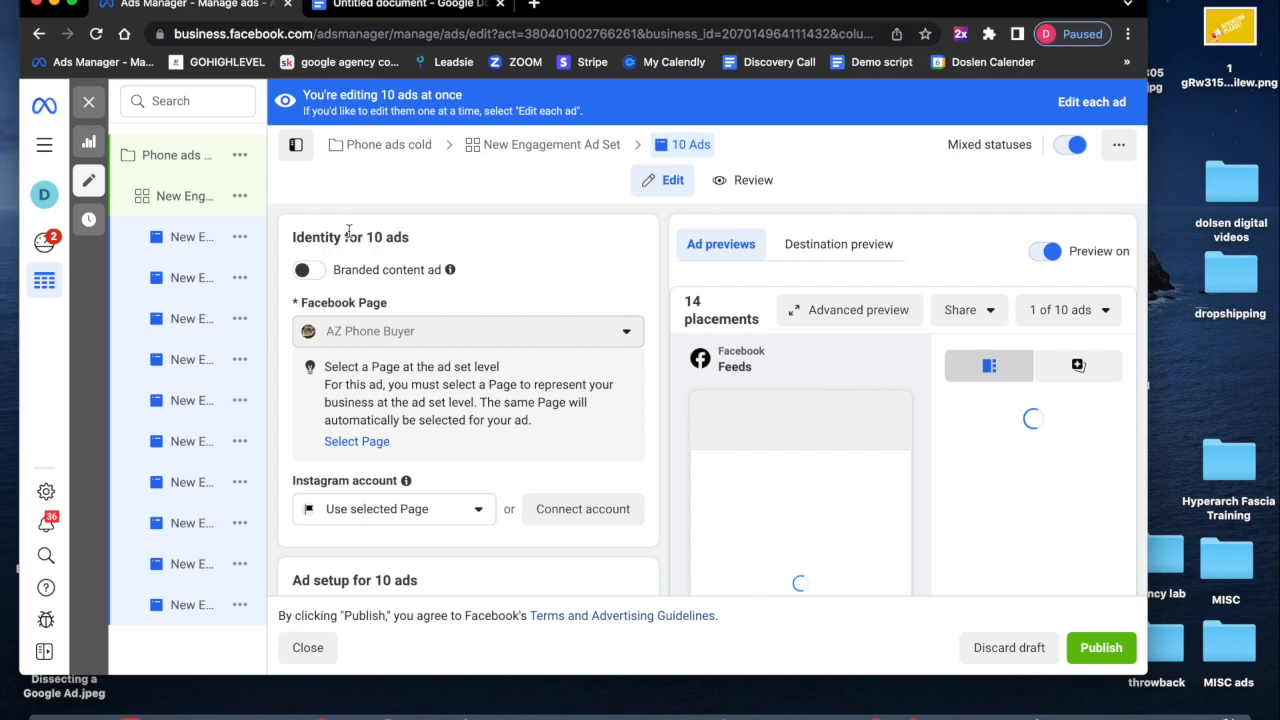
left_click(1097, 106)
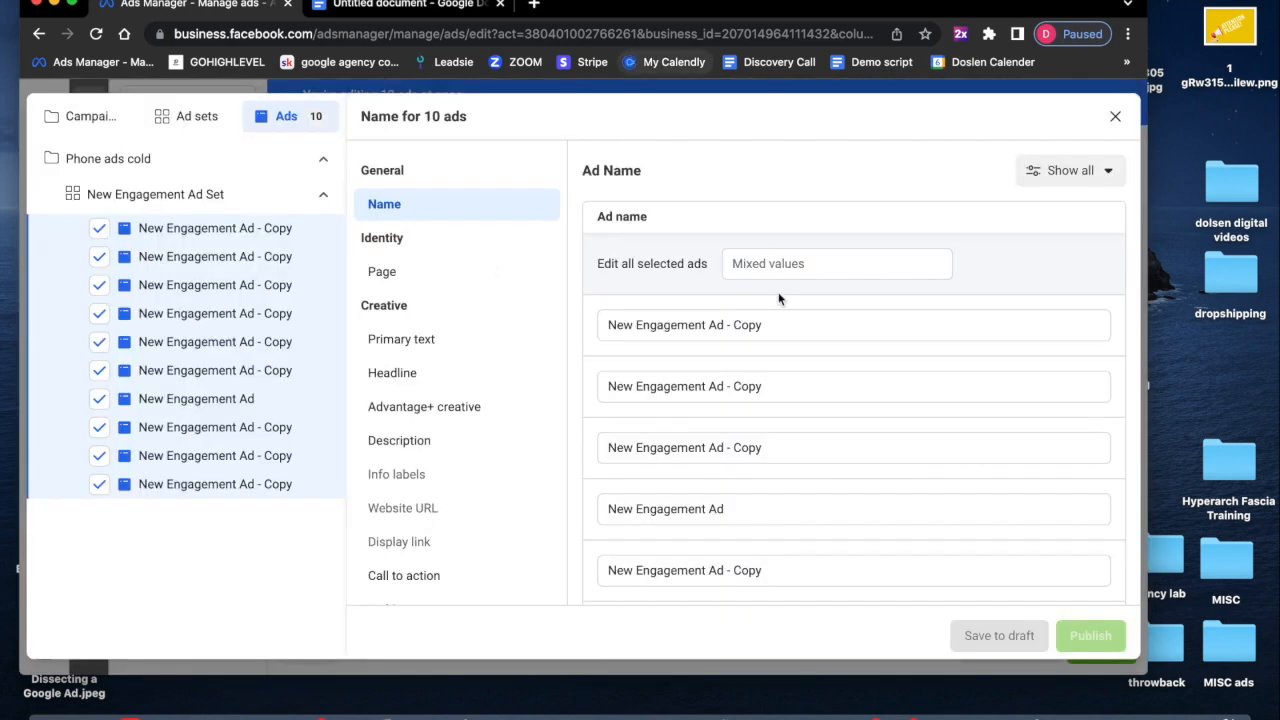
left_click(784, 265)
type("Message")
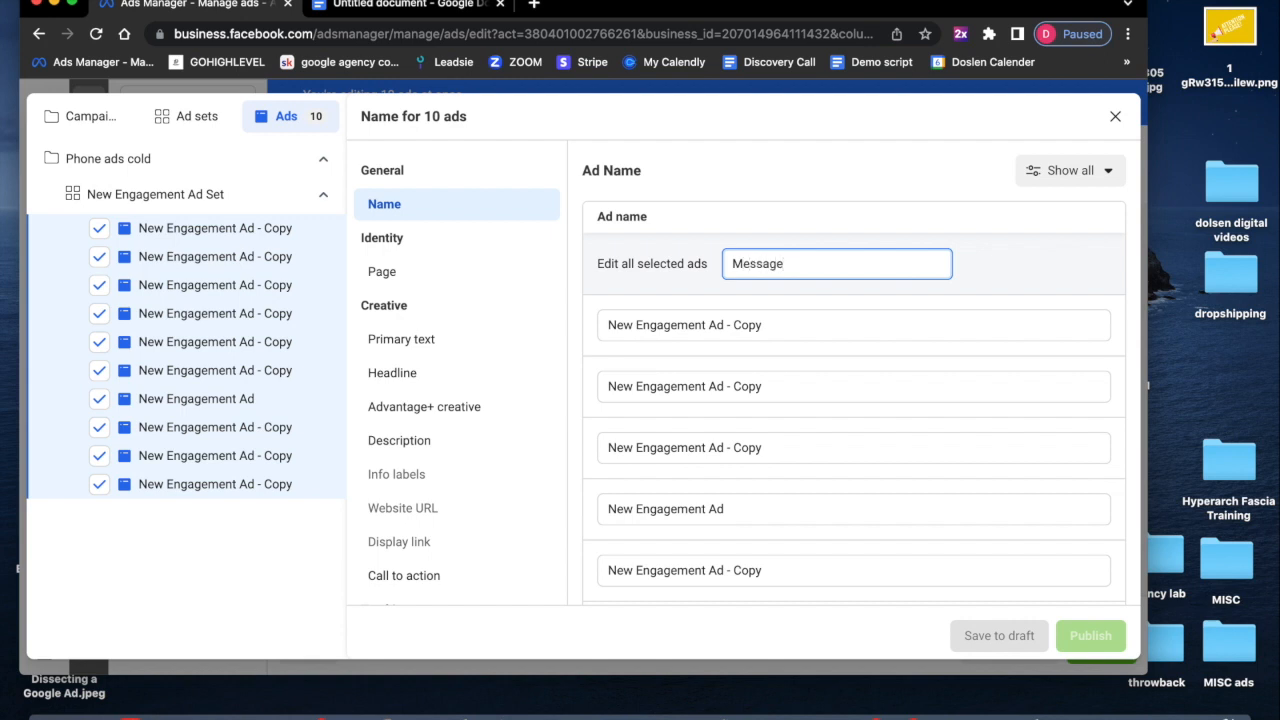
type(" for quote!")
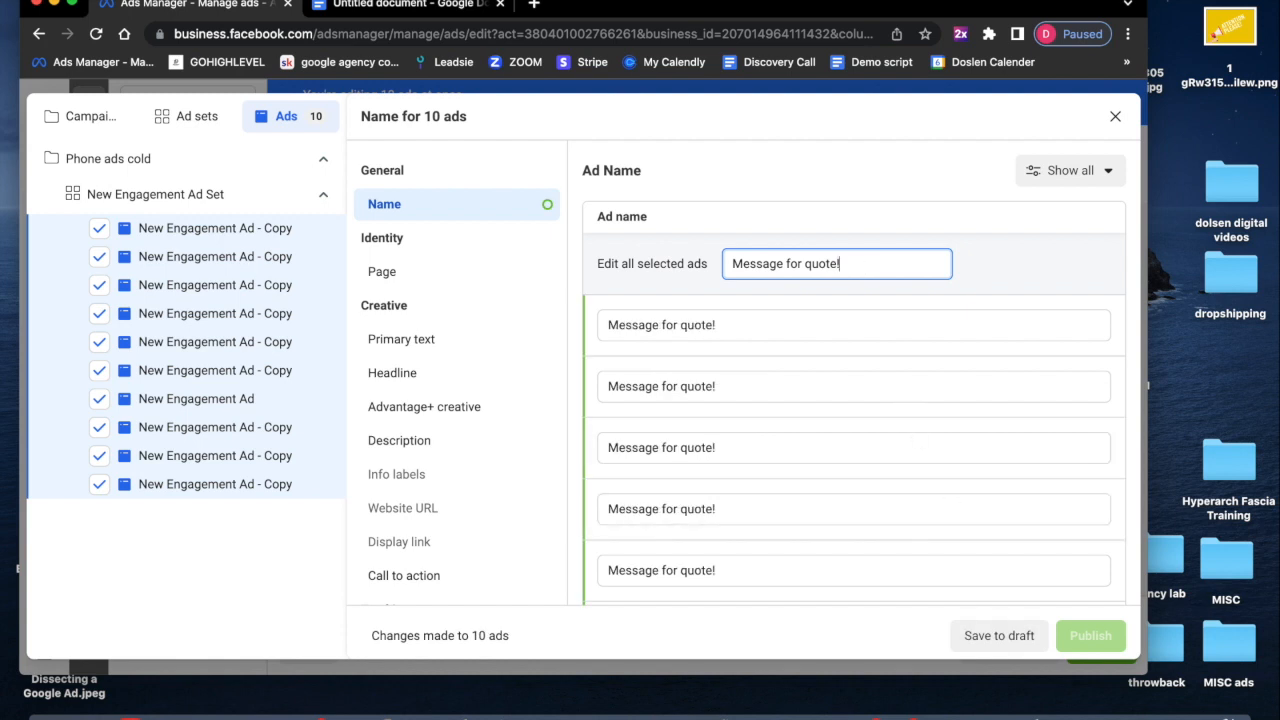
left_click(993, 637)
scroll(850, 531, "down", 10)
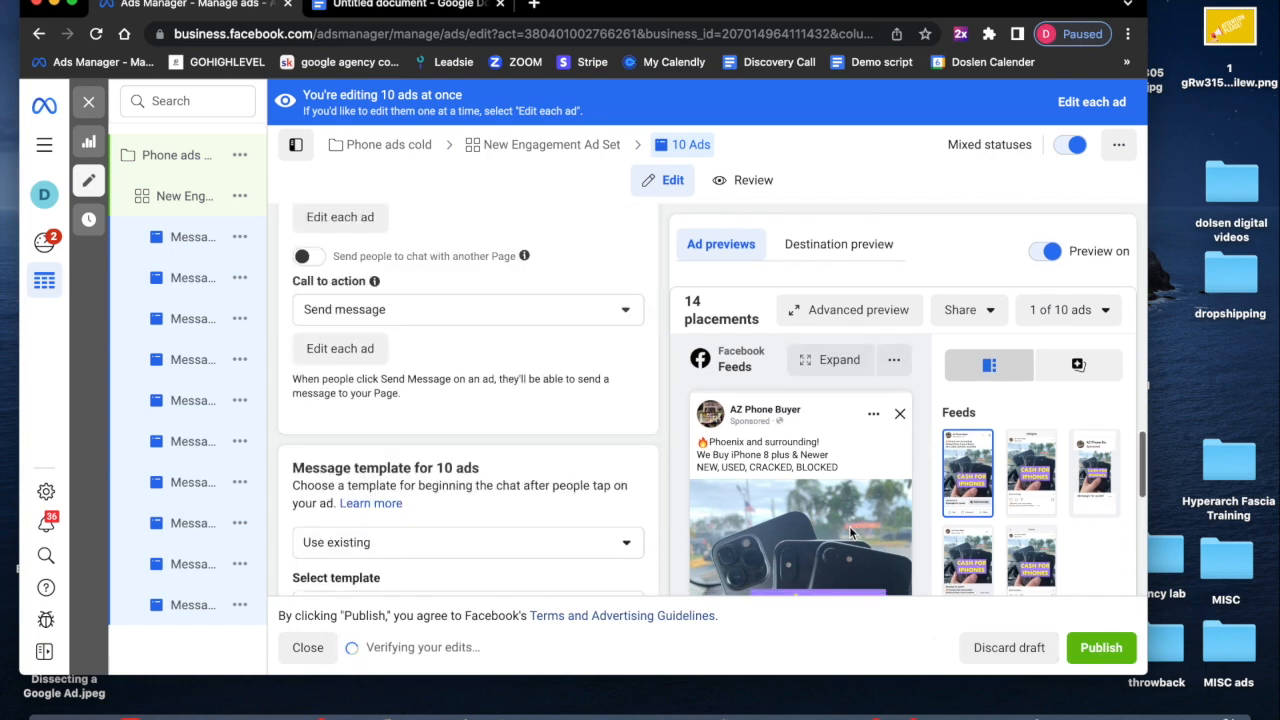
scroll(849, 528, "down", 10)
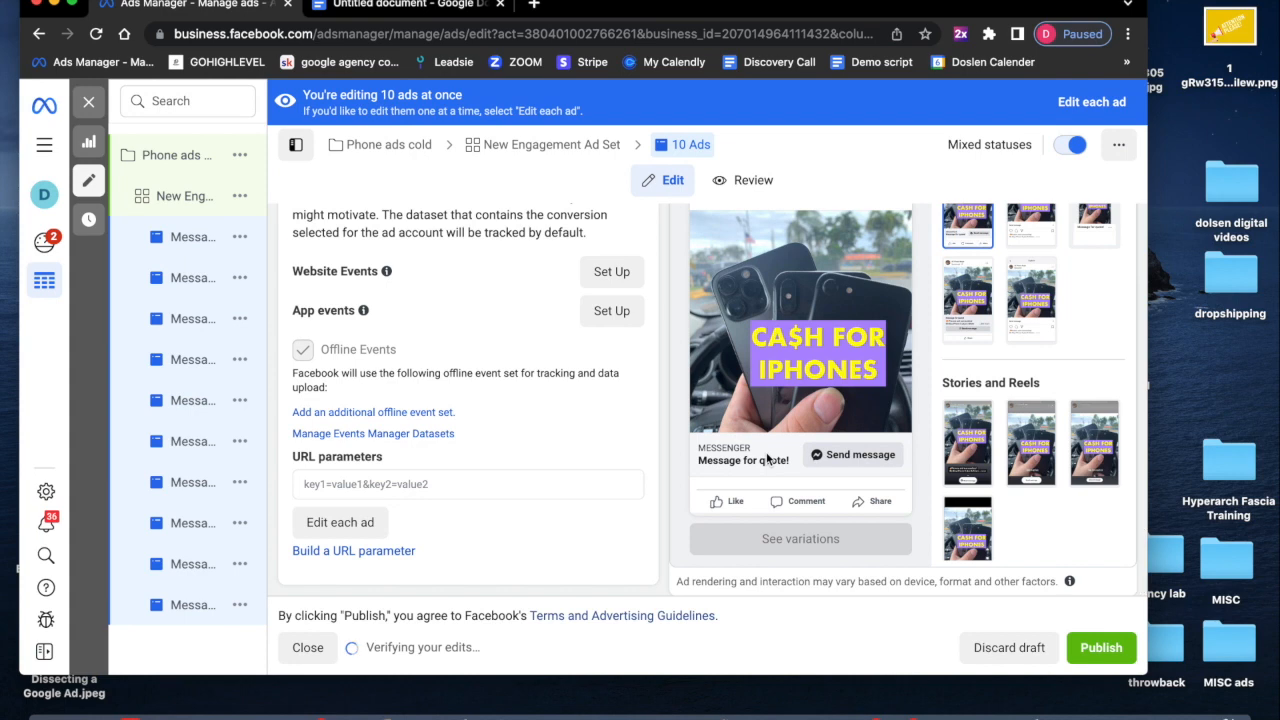
- Return to the ads list and quick-duplicate the 10 selected ads
left_click(88, 101)
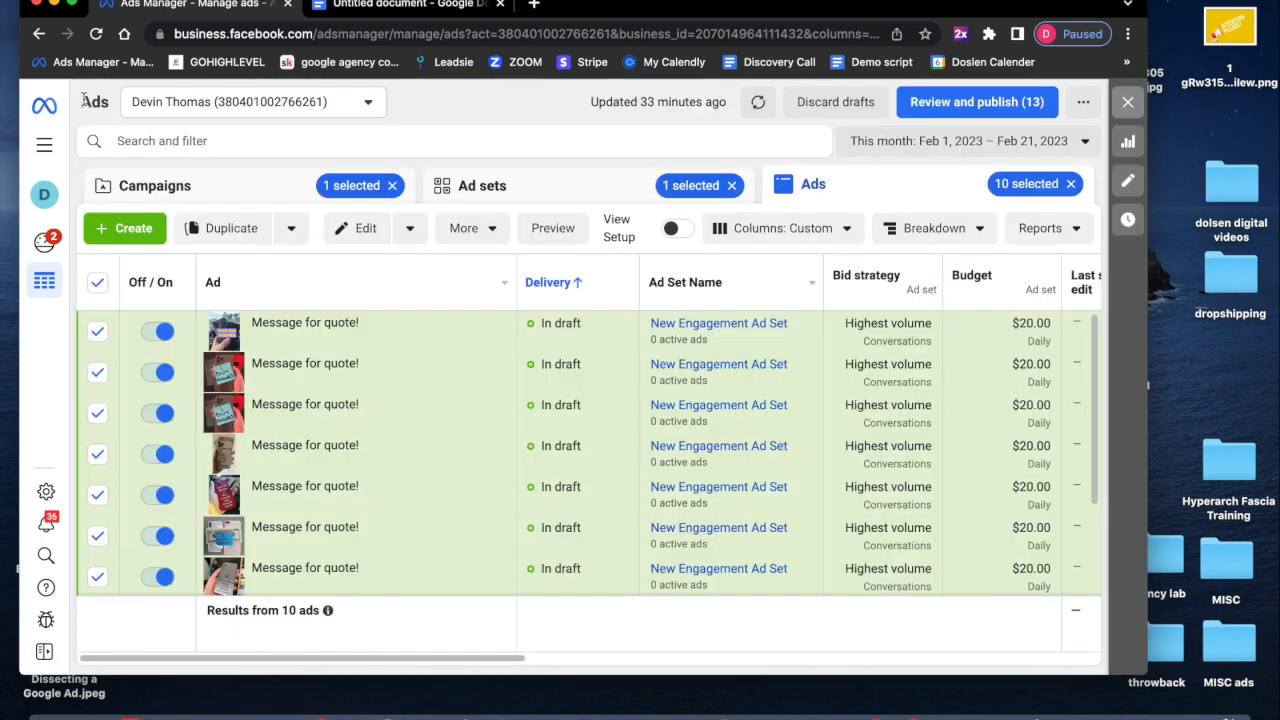
scroll(260, 394, "right", 1)
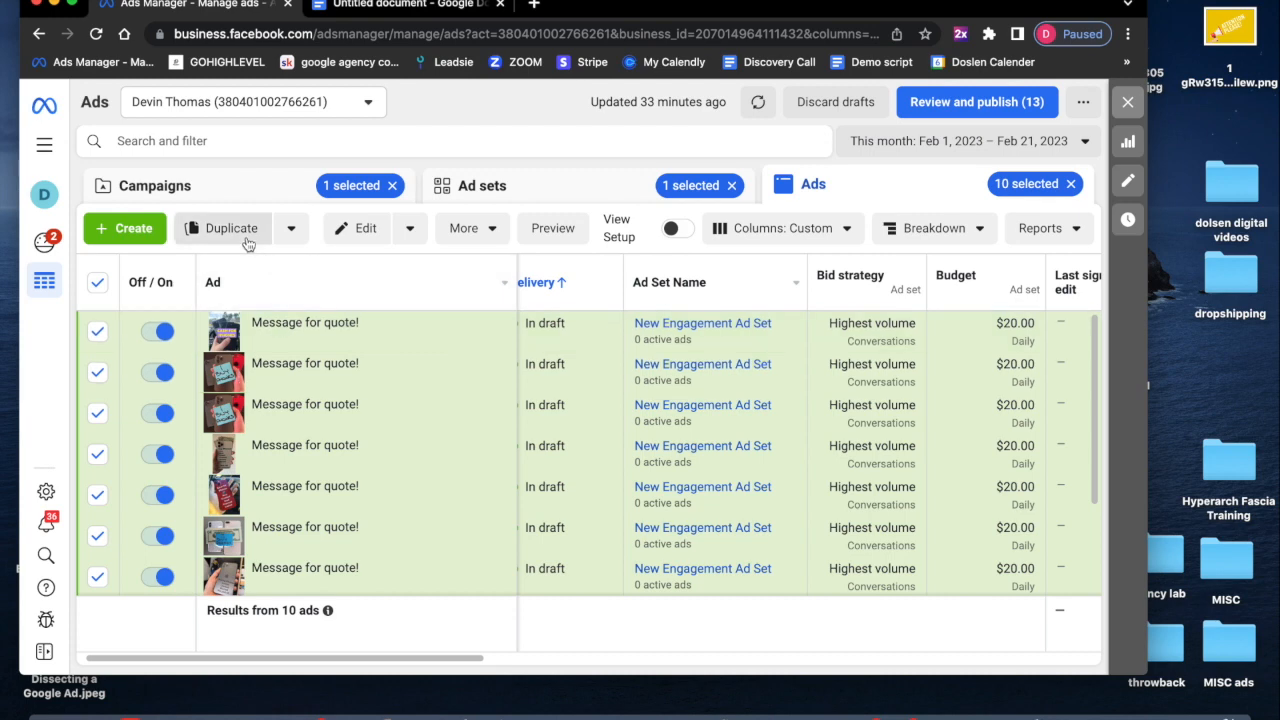
left_click(293, 233)
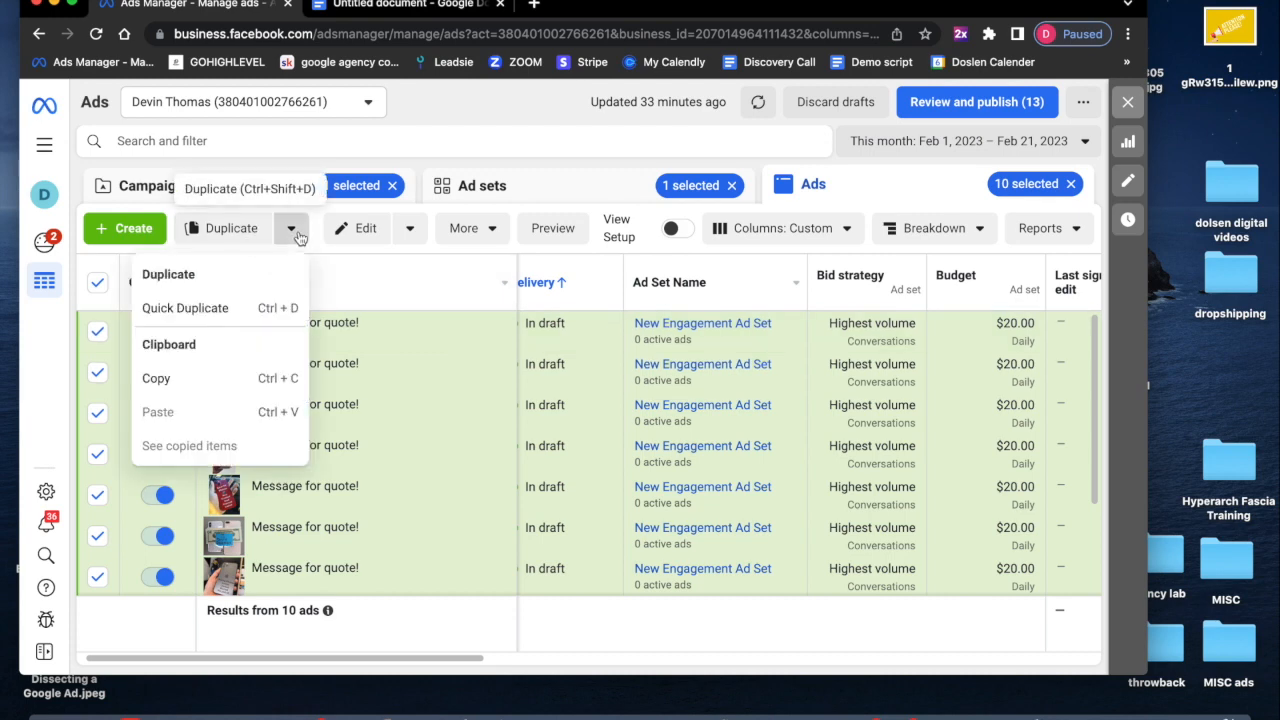
left_click(248, 319)
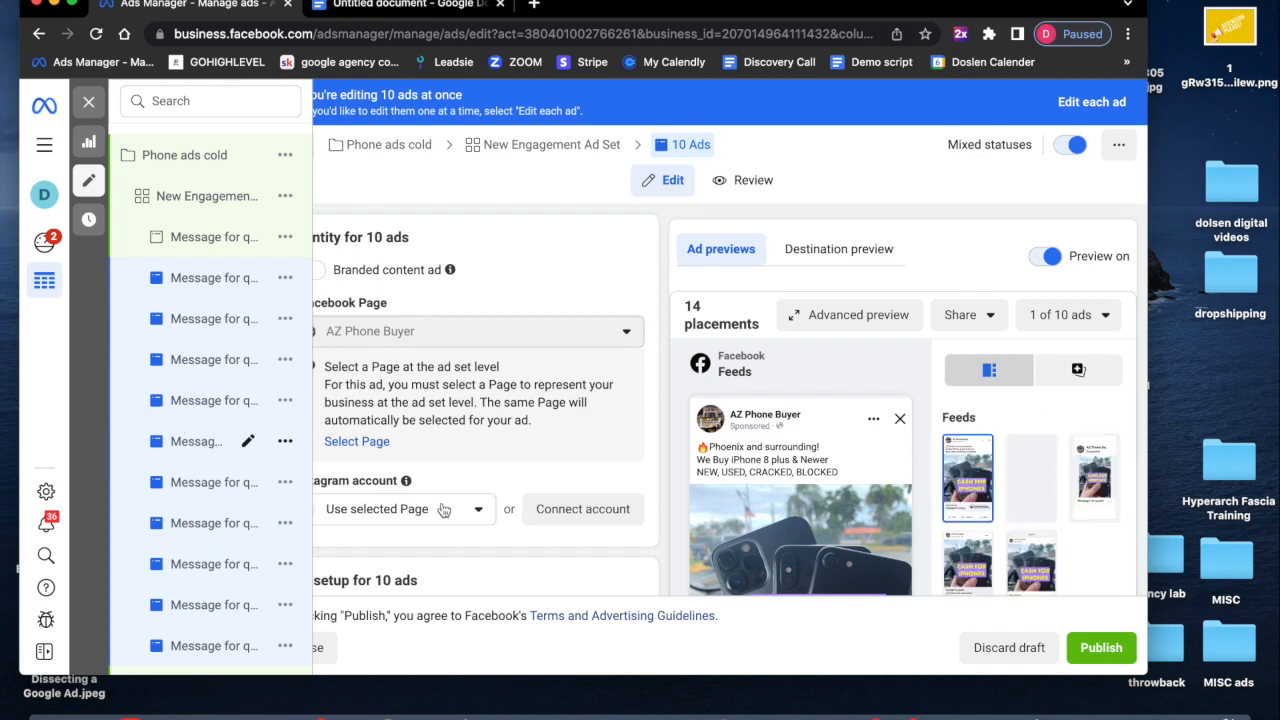
- Clear the headline field for the 10 duplicated ads
scroll(470, 500, "down", 4)
scroll(533, 508, "down", 8)
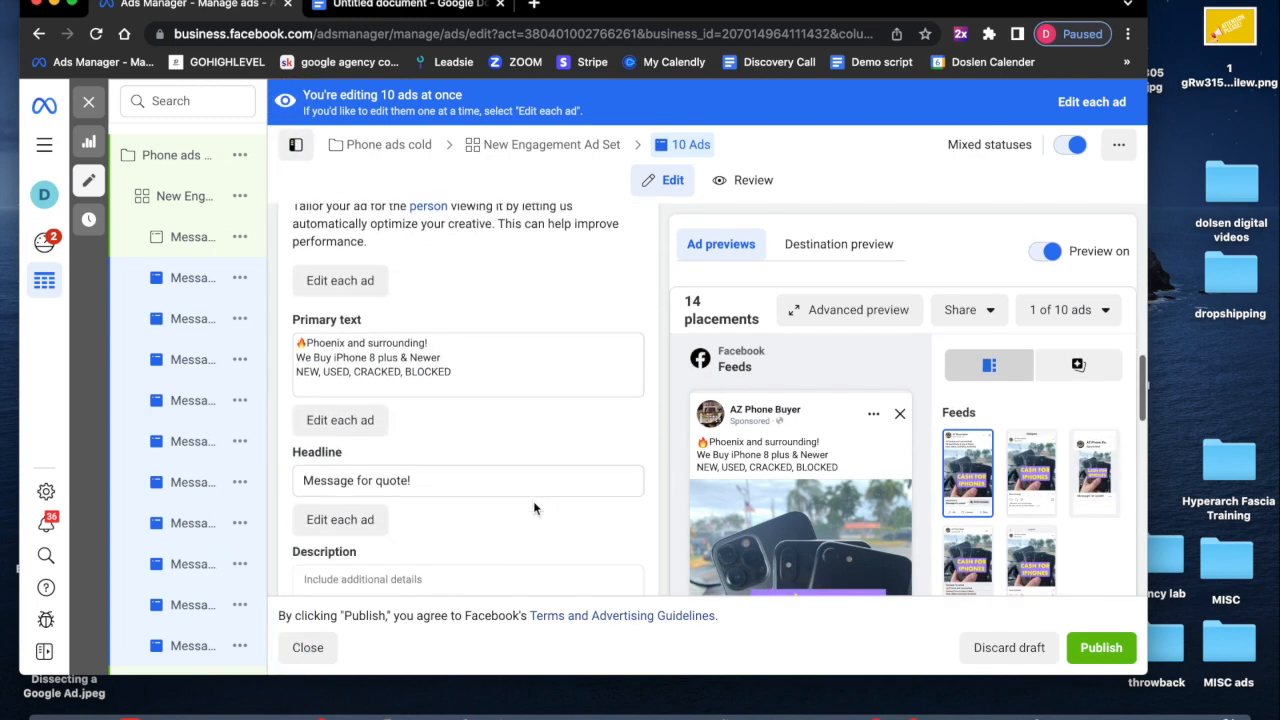
scroll(533, 501, "down", 1)
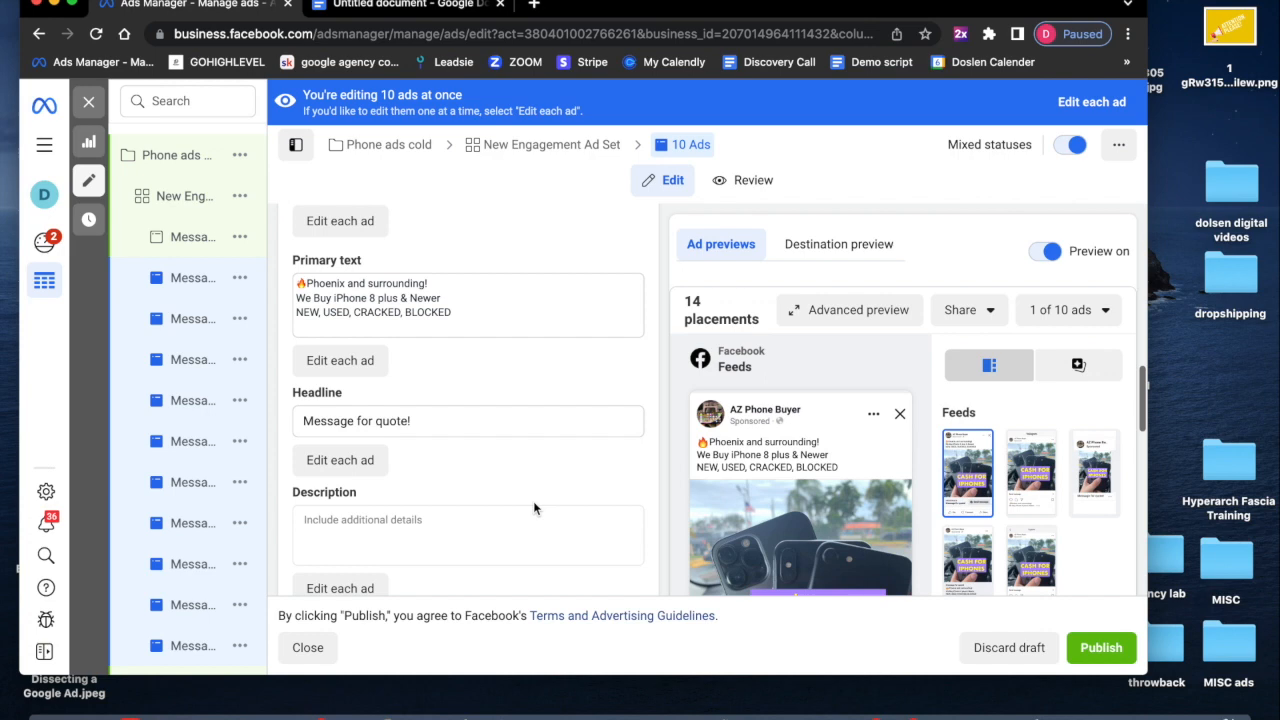
triple_click(390, 424)
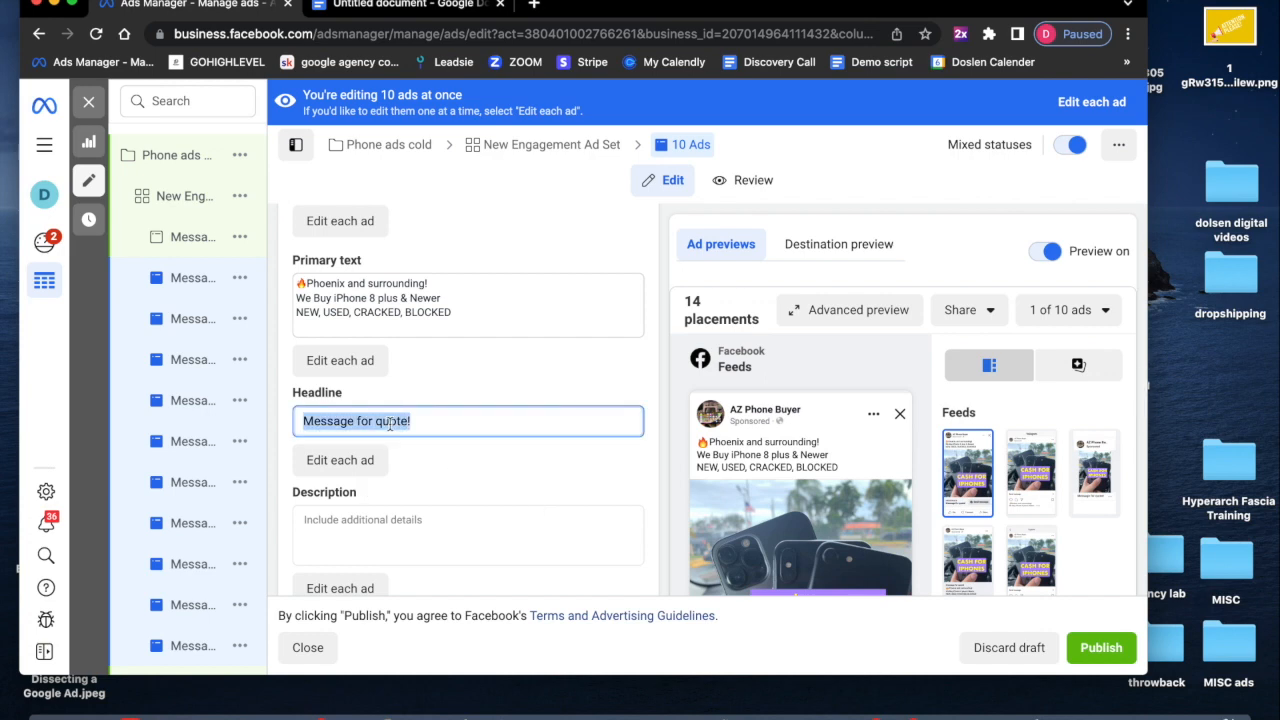
key("super+x")
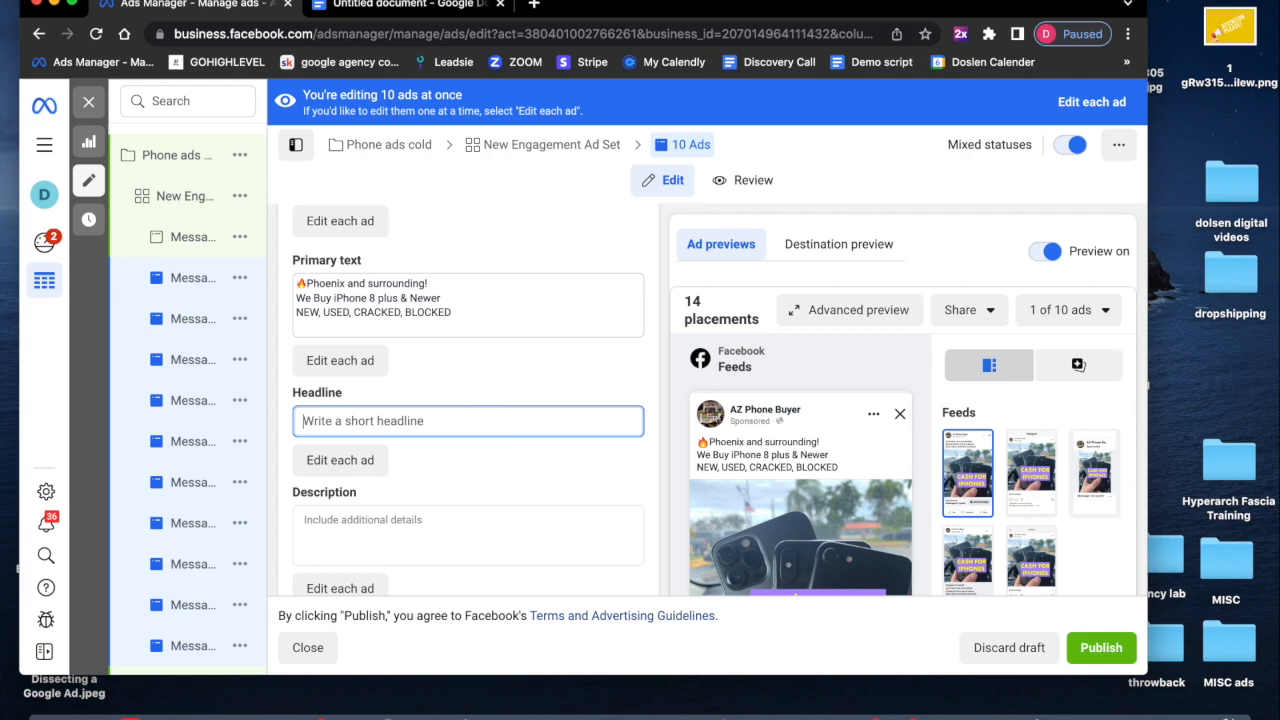
- Copy "We Buy iPhones!" from the ad copy document and paste it as the duplicated ads' headline
left_click(378, 6)
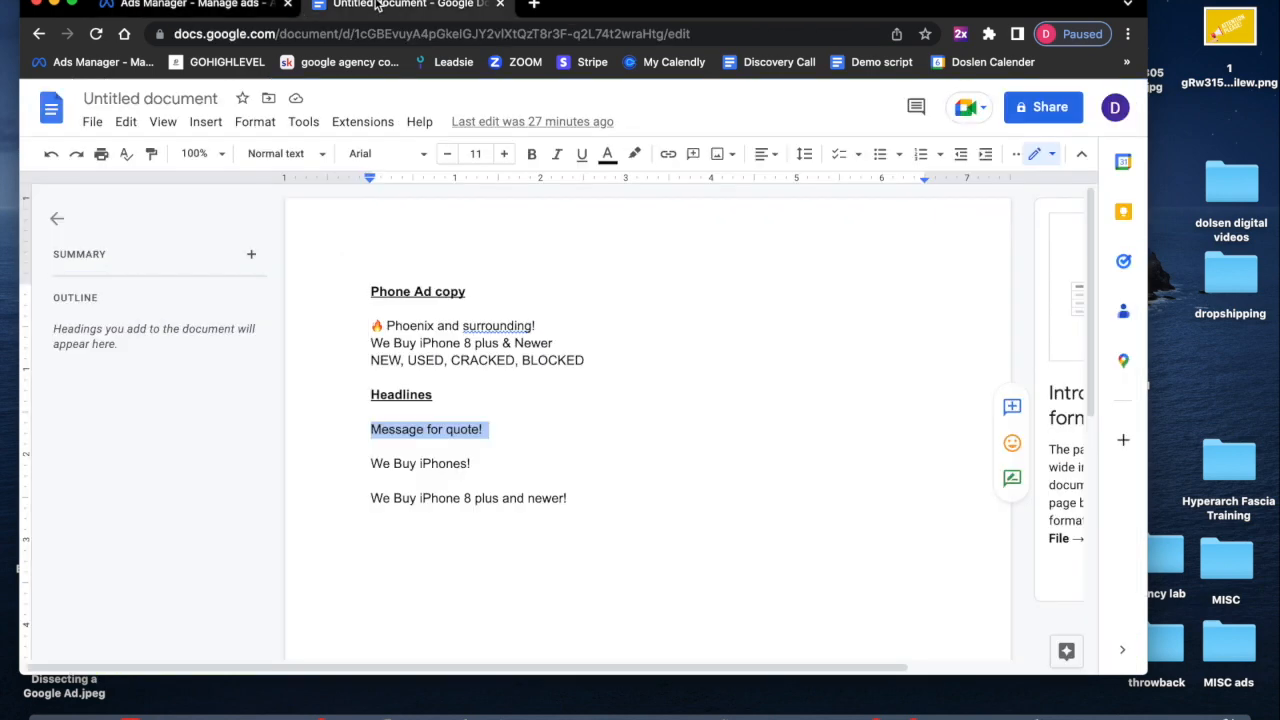
triple_click(420, 463)
left_click(195, 10)
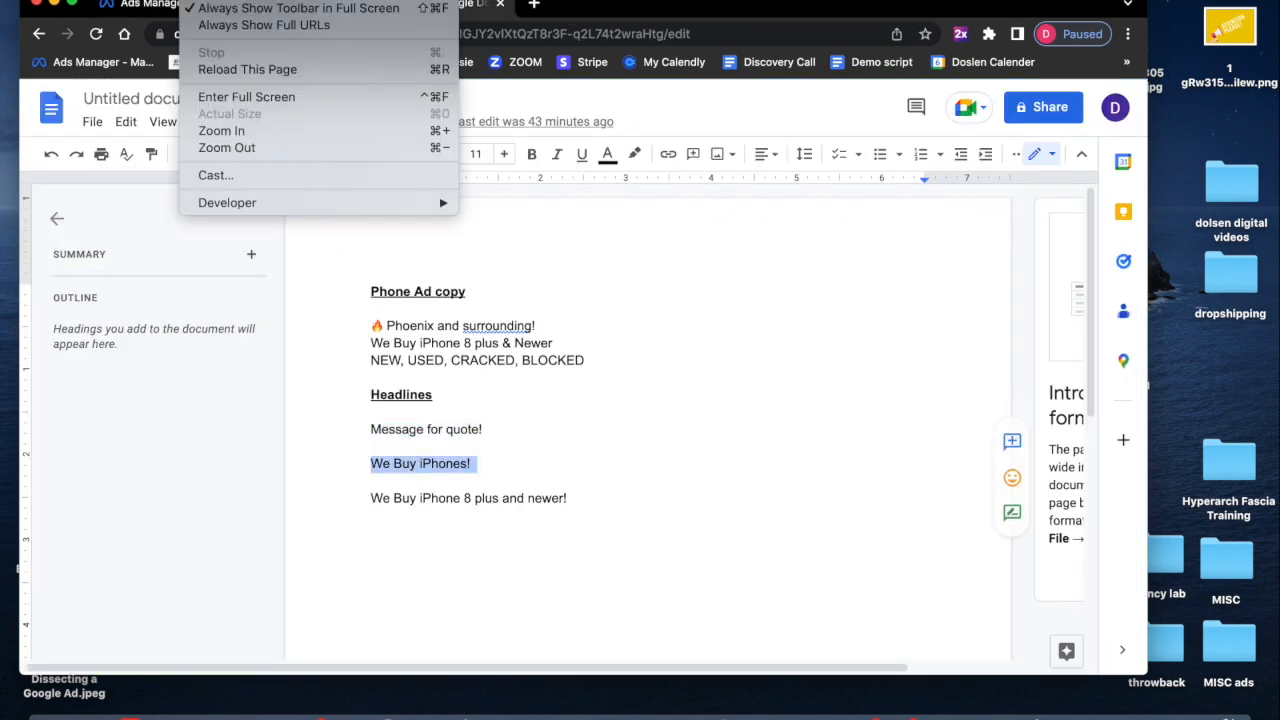
left_click(175, 48)
left_click(178, 6)
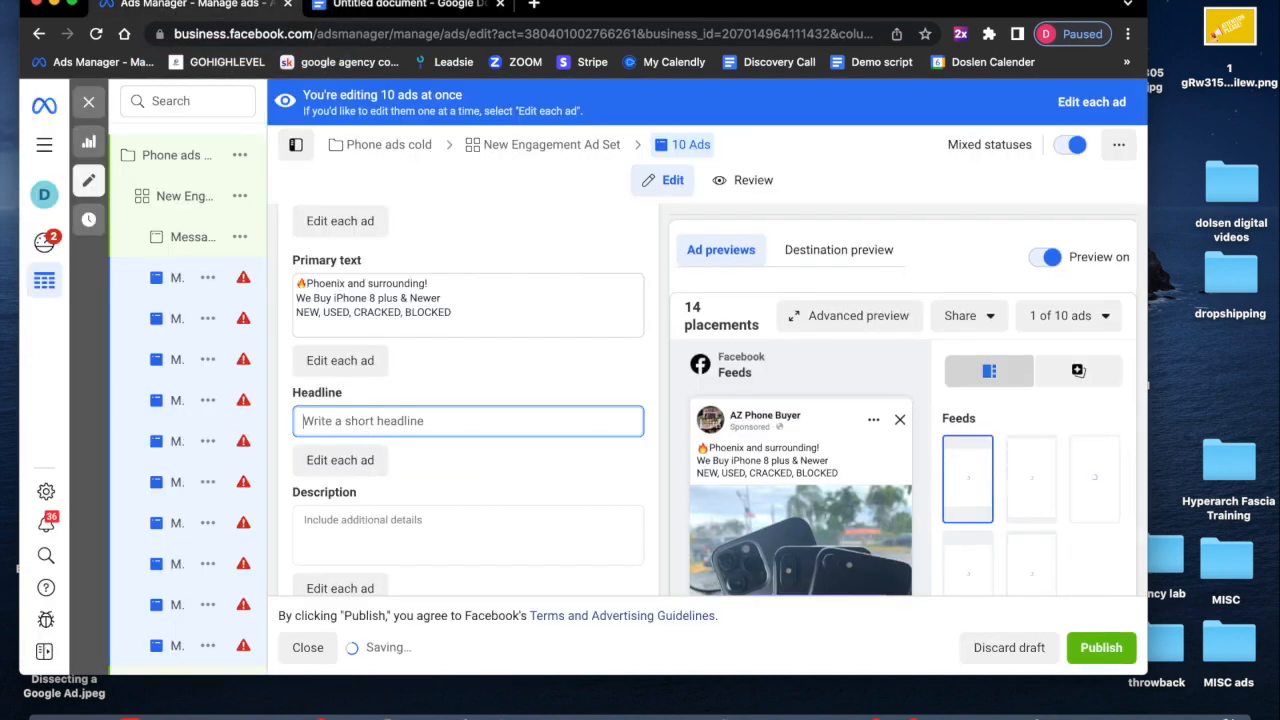
left_click(160, 2)
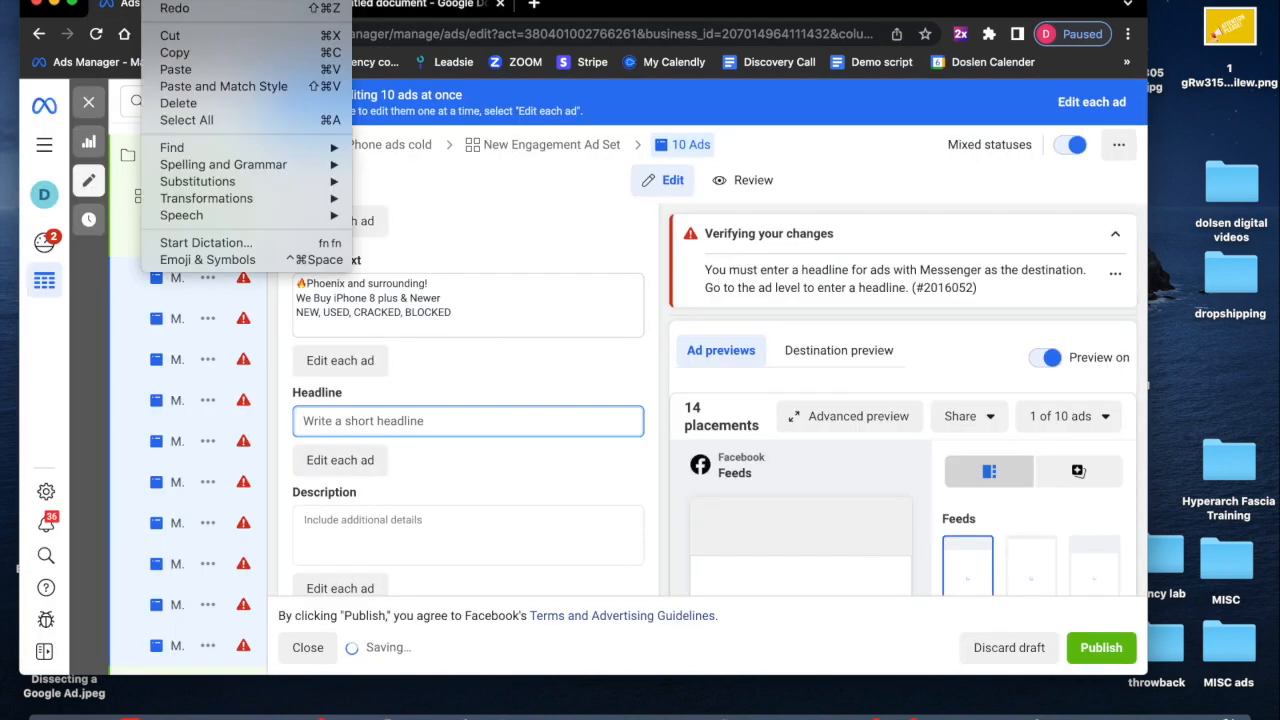
left_click(196, 72)
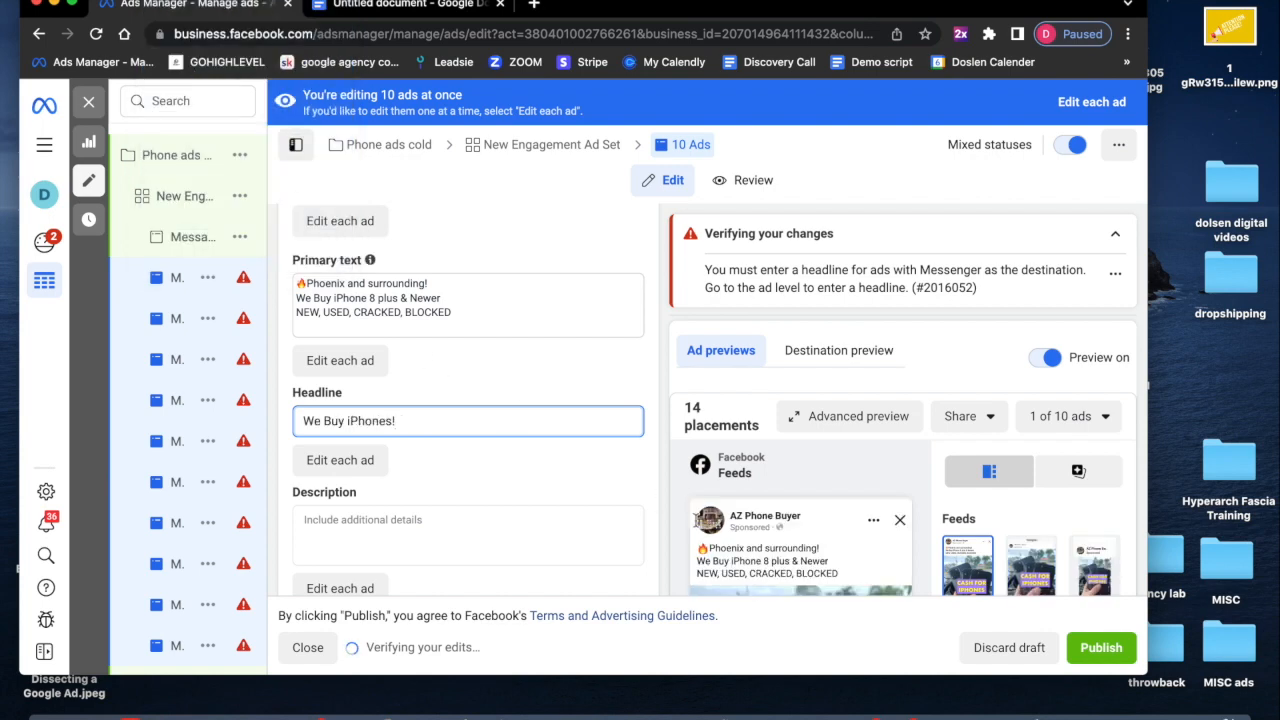
scroll(658, 480, "down", 15)
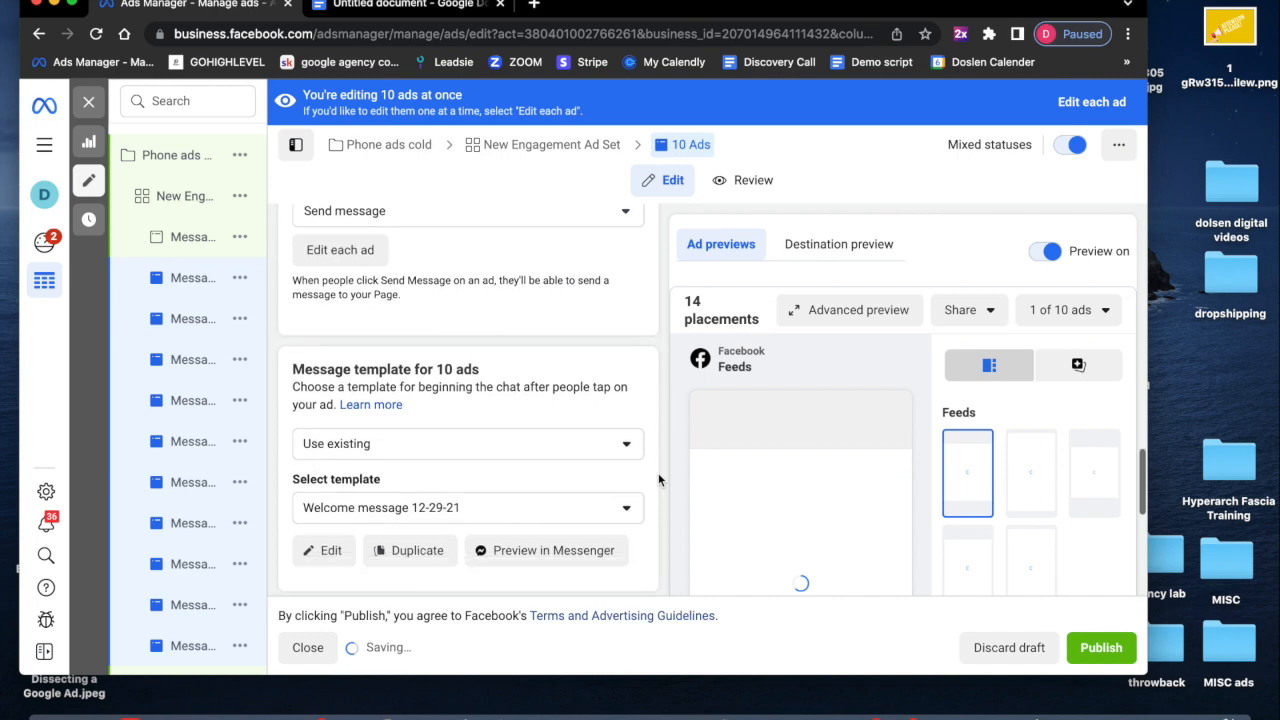
scroll(658, 479, "down", 1)
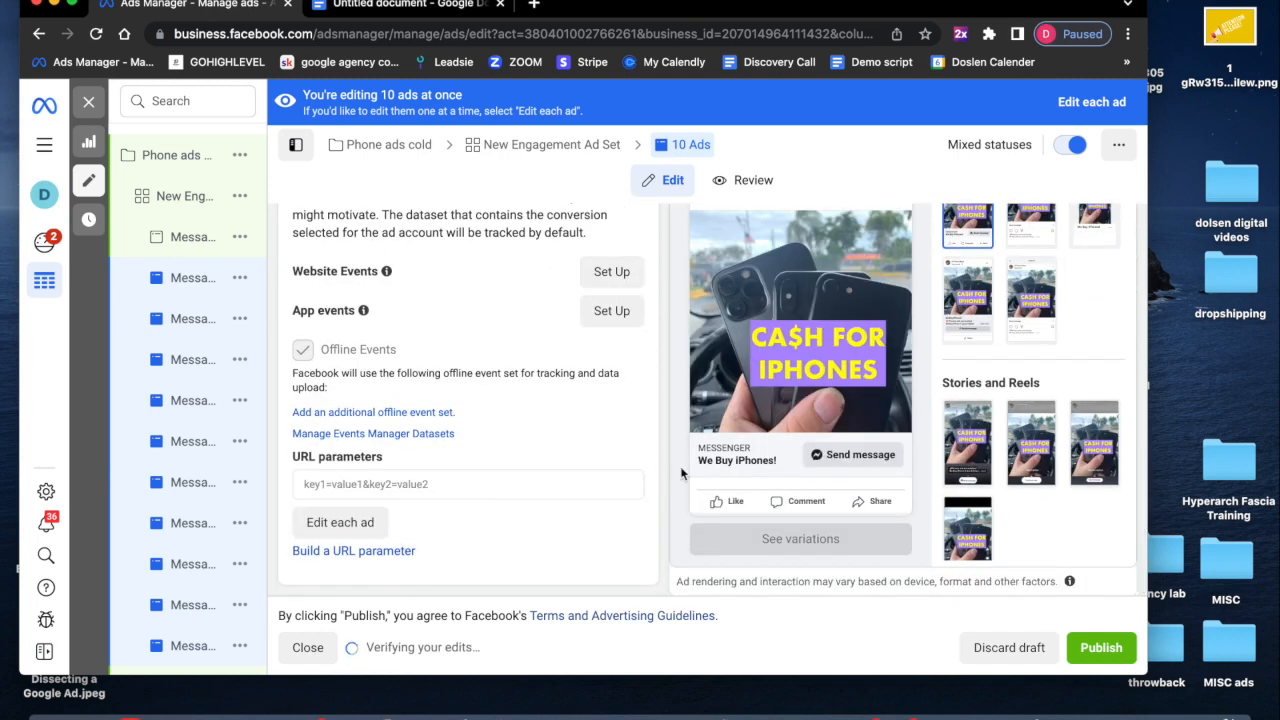
- Bulk-rename the 10 duplicated ads to "We buy iPhones" and save the change to draft
left_click(1085, 102)
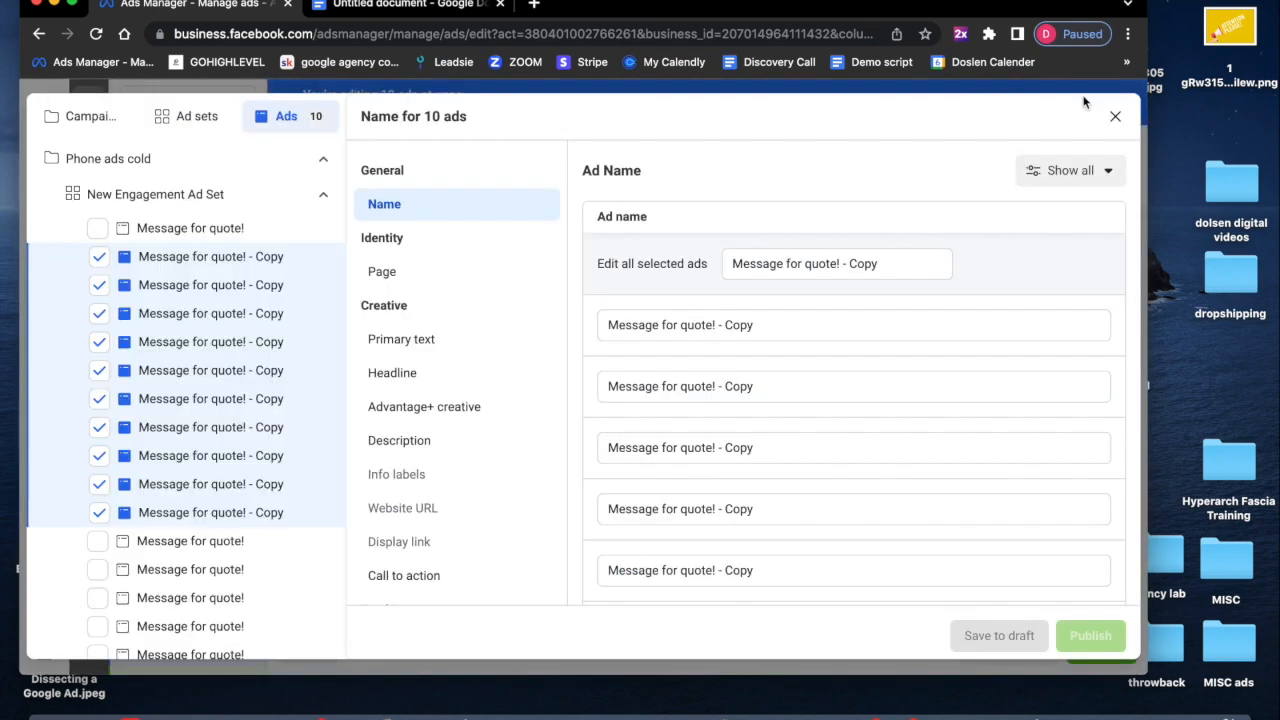
triple_click(800, 264)
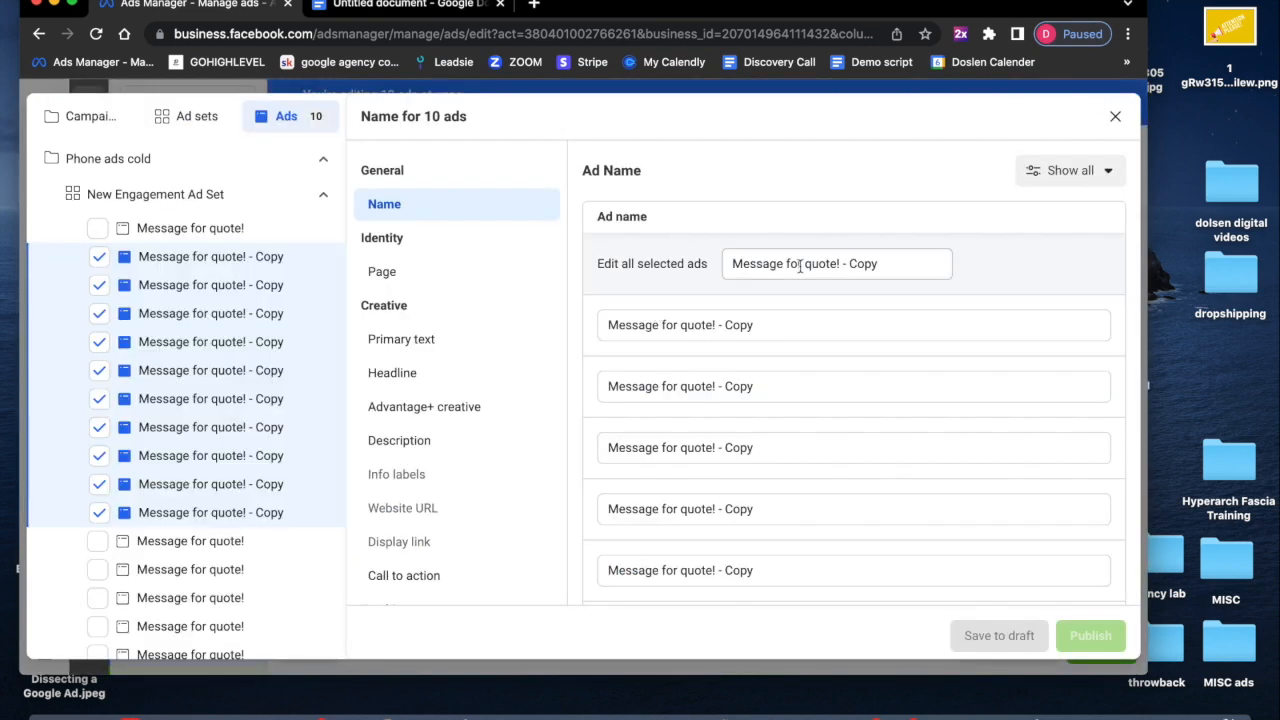
type("We buy iPhones")
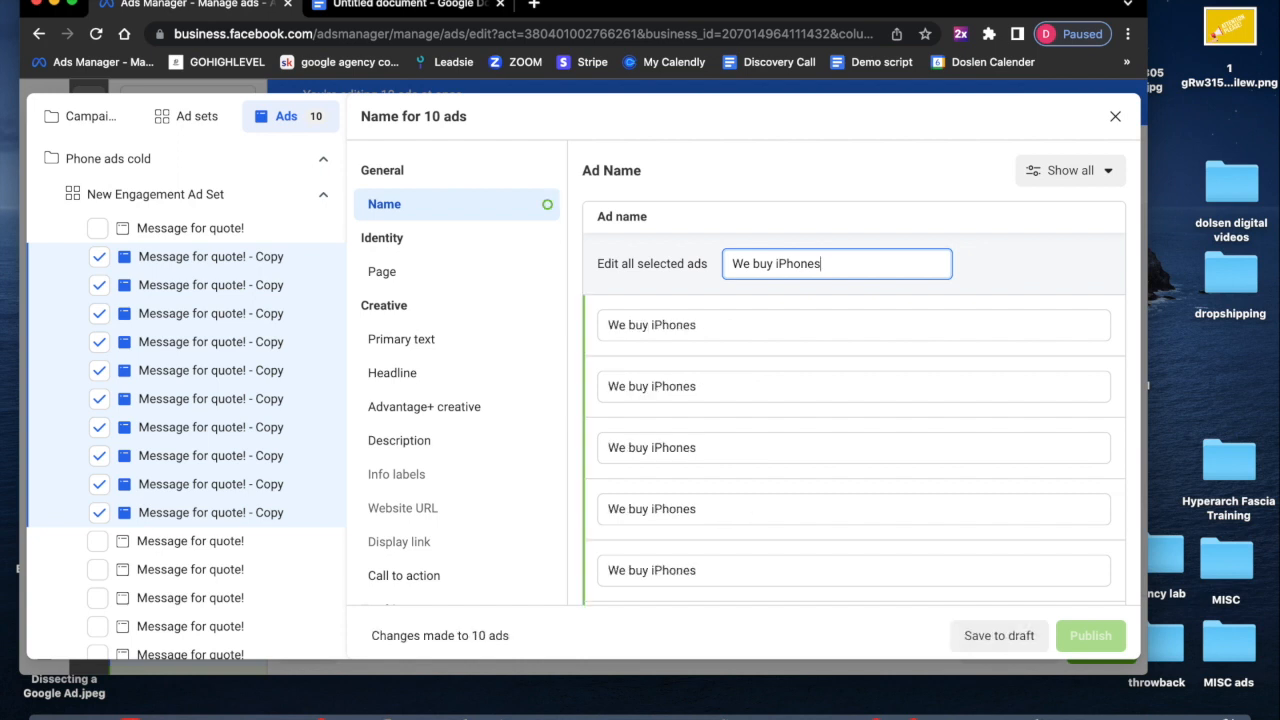
left_click(978, 635)
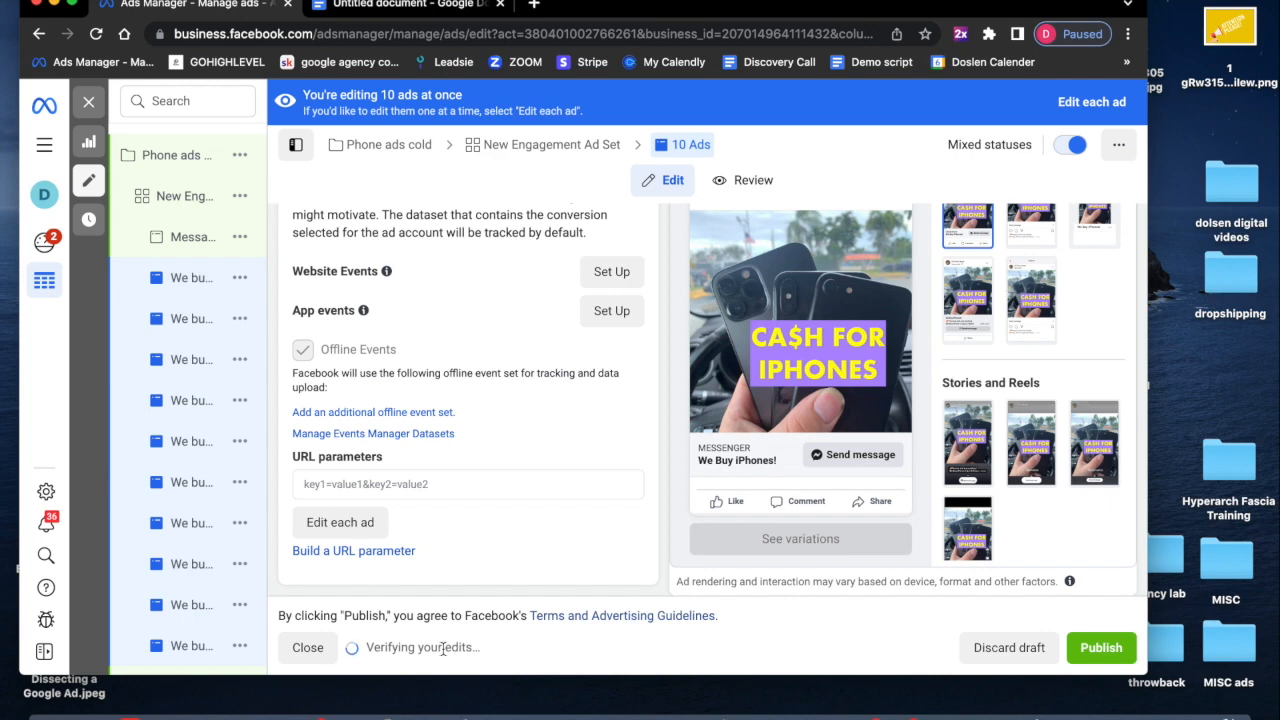
- Close the editor, review the ads list, and quick-duplicate the 10 selected "We buy iPhones" ads
left_click(90, 108)
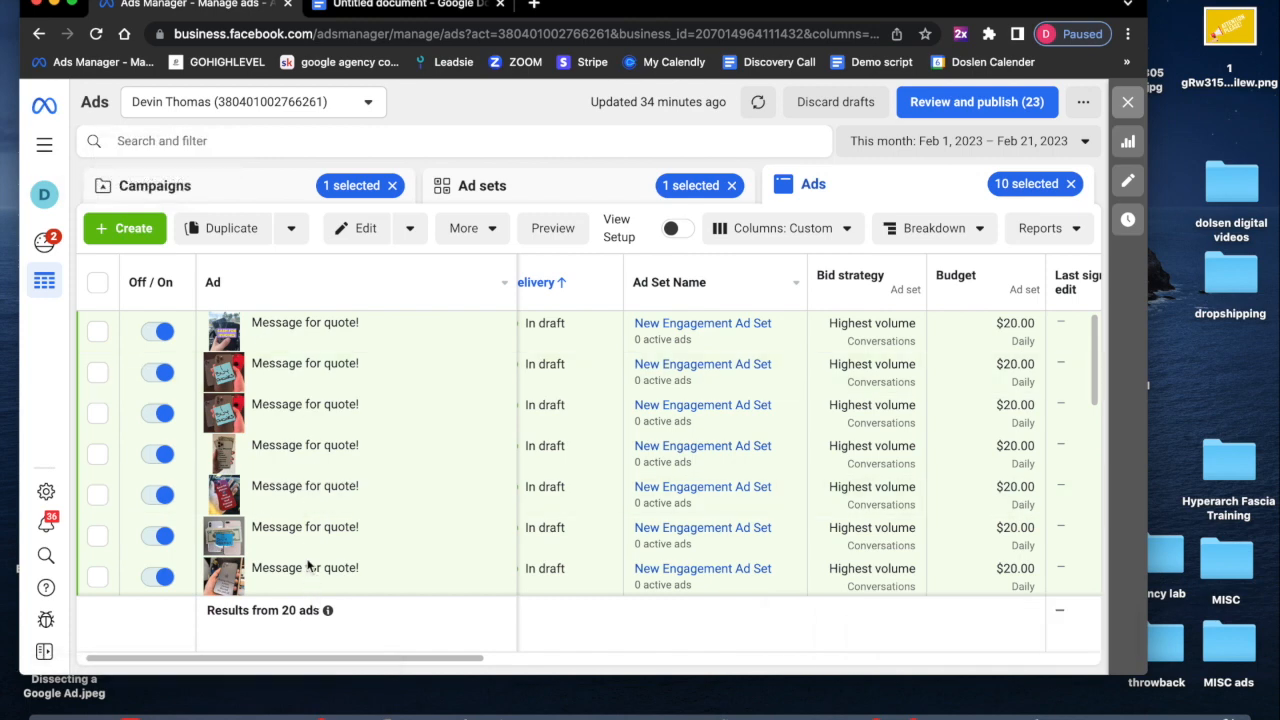
scroll(308, 565, "down", 5)
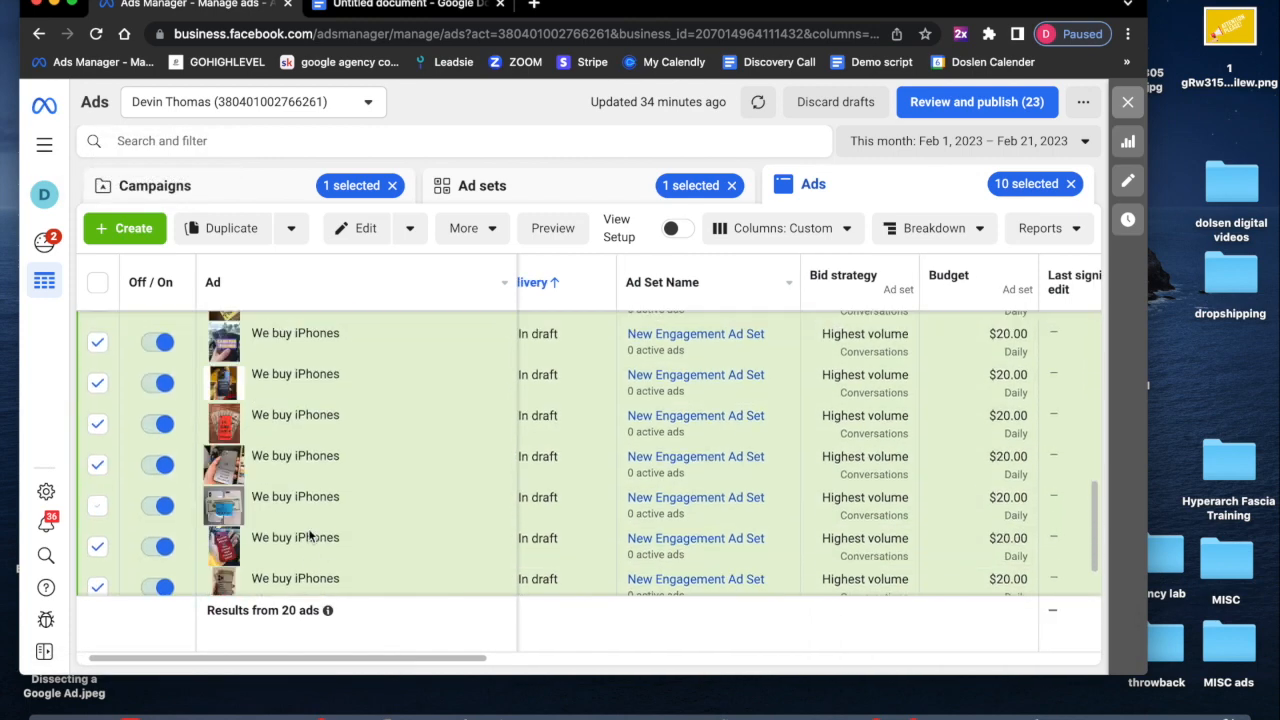
scroll(308, 529, "left", 1)
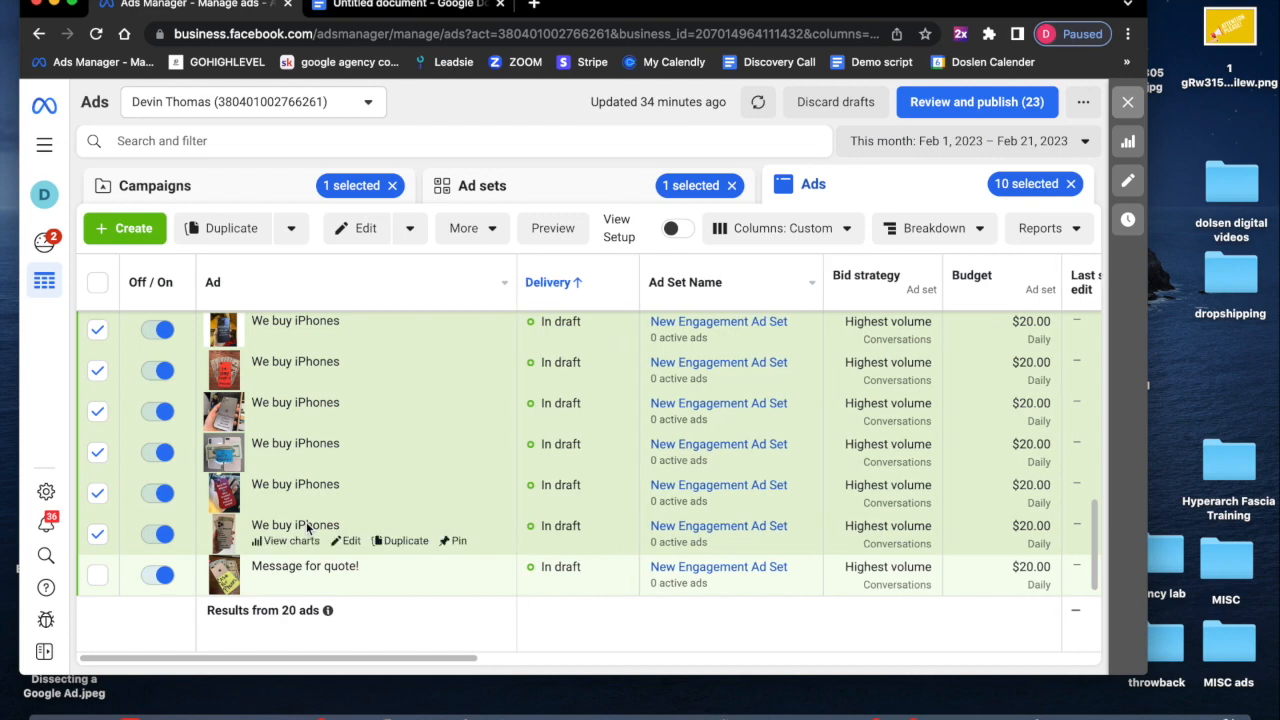
scroll(306, 522, "up", 5)
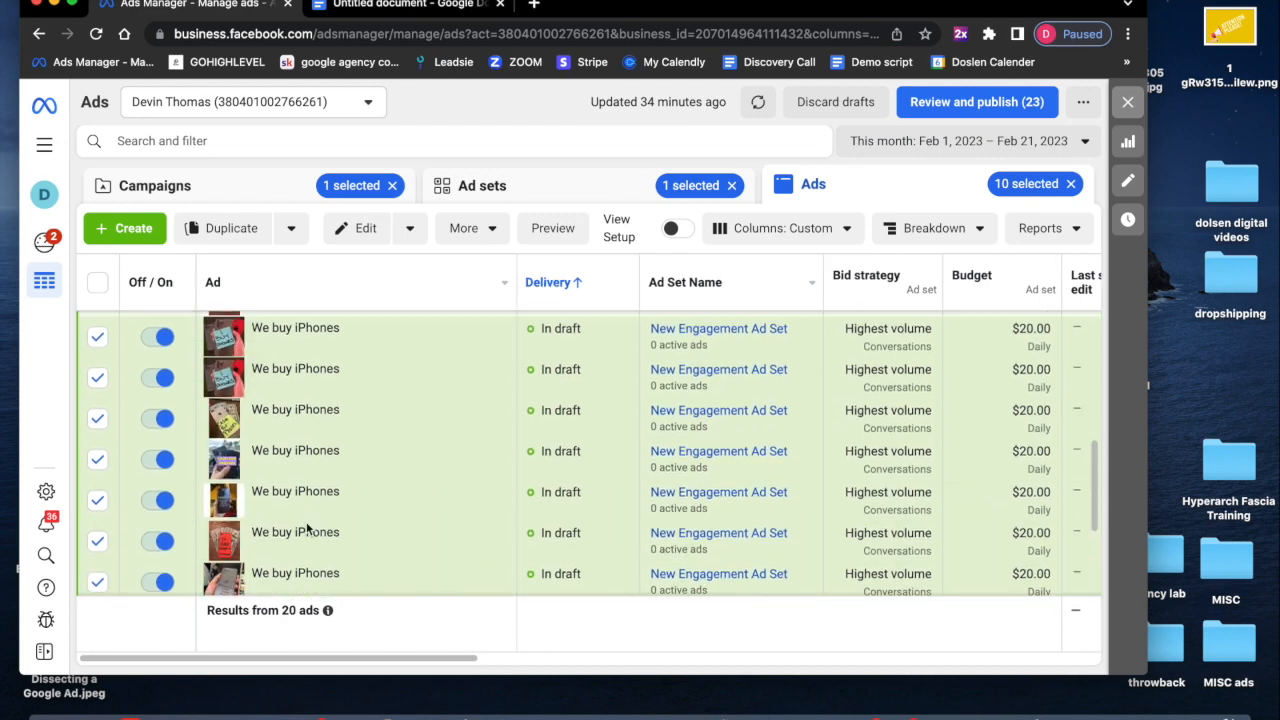
scroll(306, 522, "up", 1)
scroll(306, 522, "right", 1)
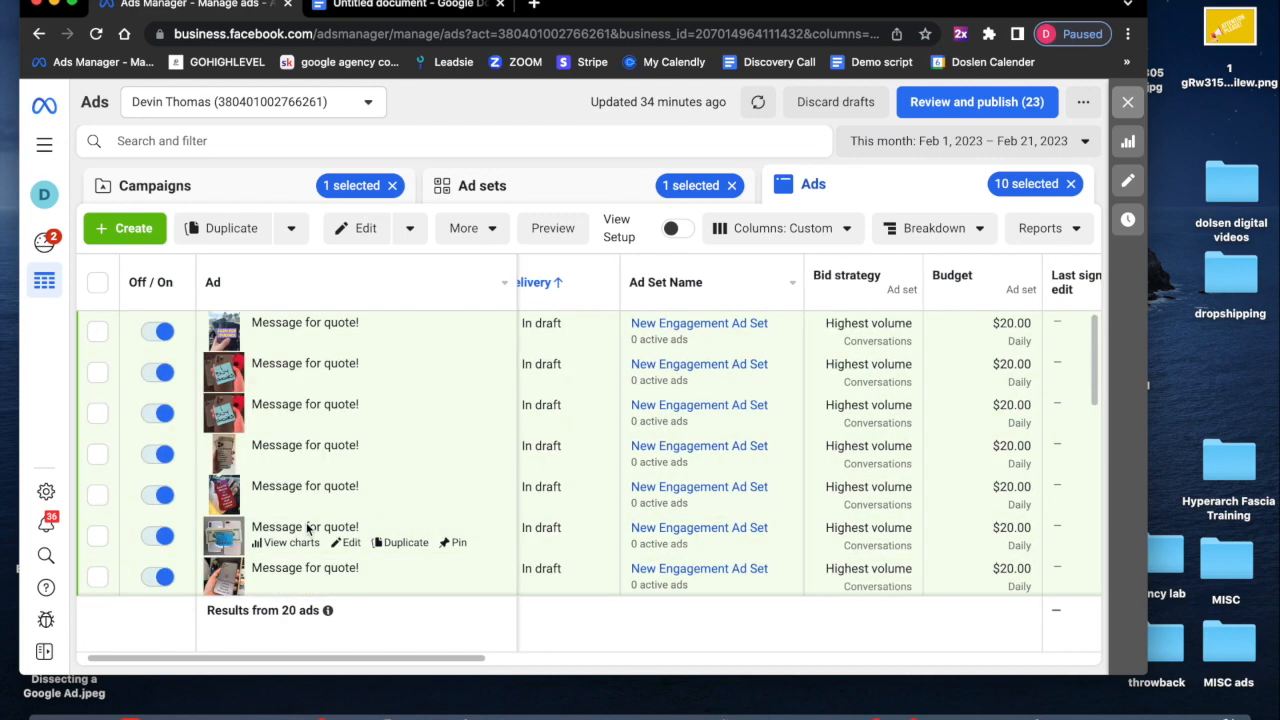
scroll(306, 522, "down", 5)
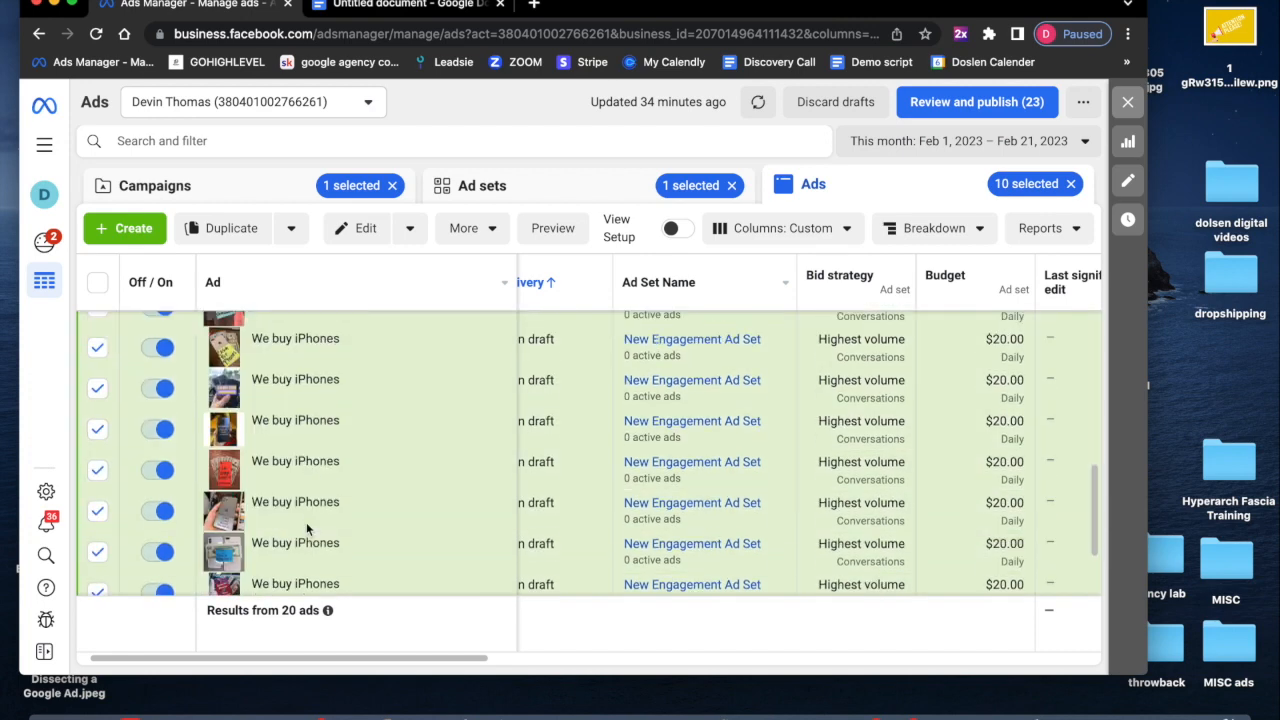
scroll(306, 522, "left", 1)
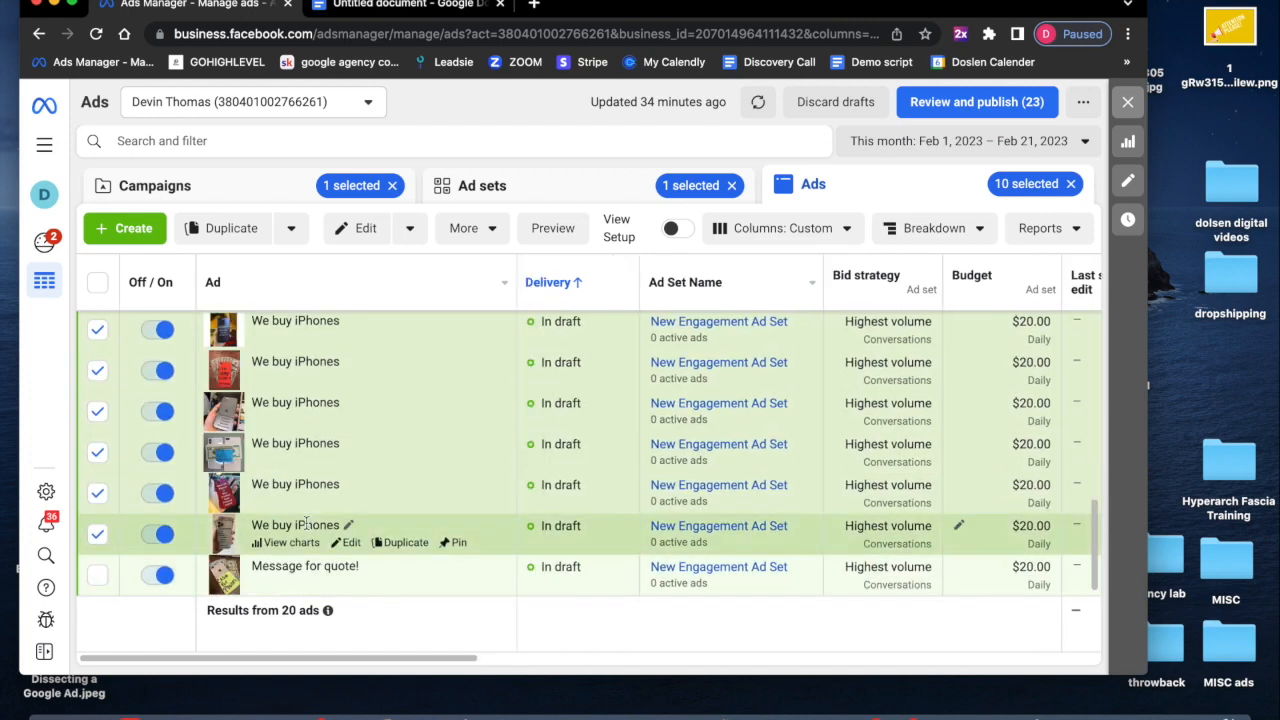
left_click(289, 229)
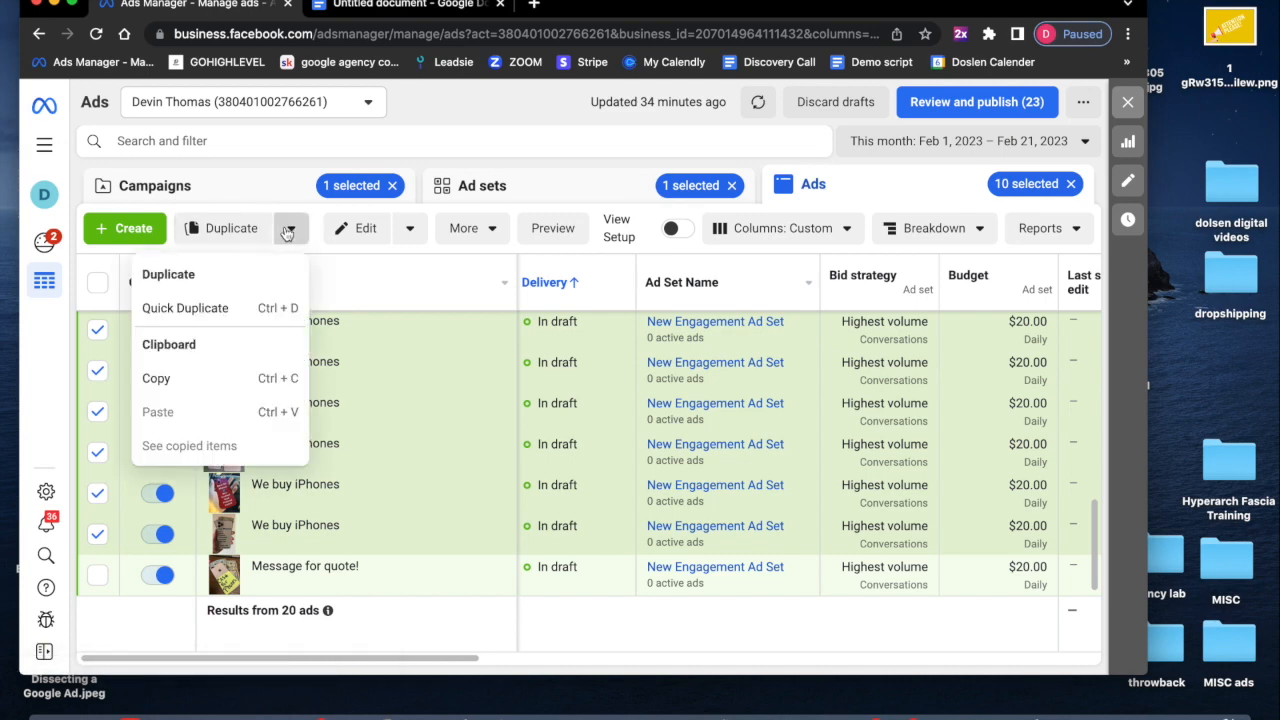
left_click(236, 308)
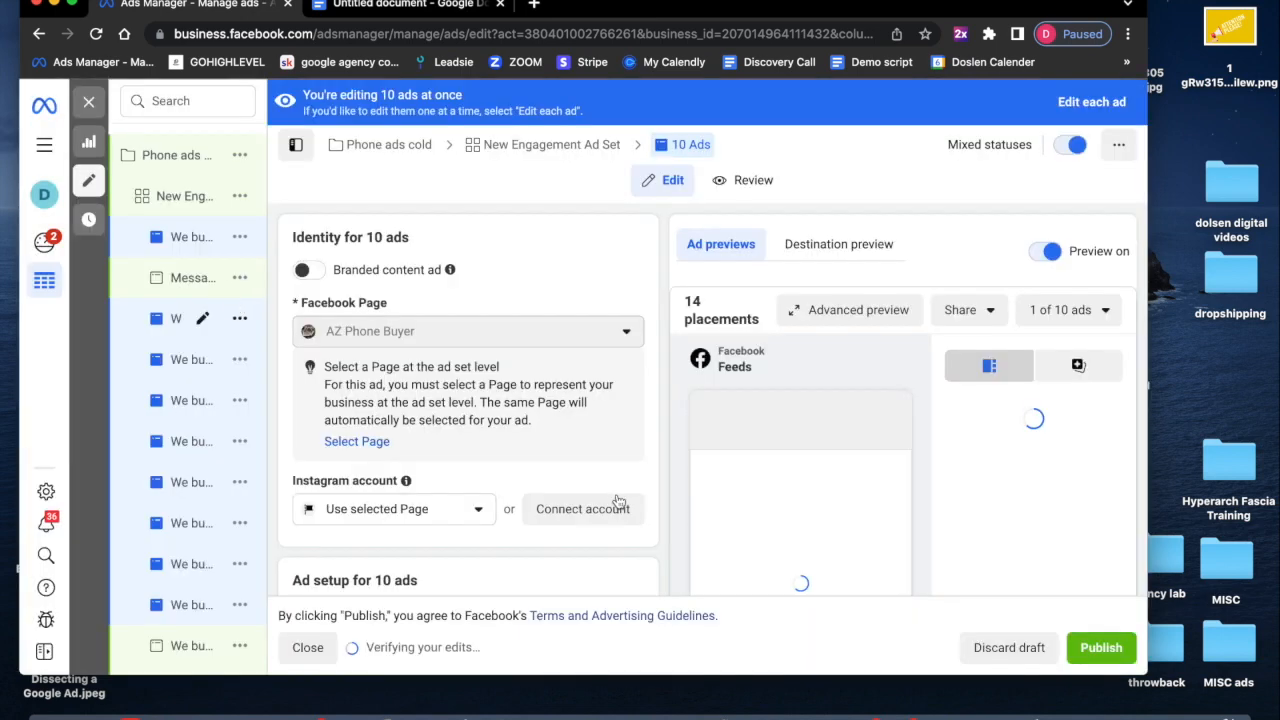
scroll(617, 494, "down", 5)
scroll(617, 494, "down", 6)
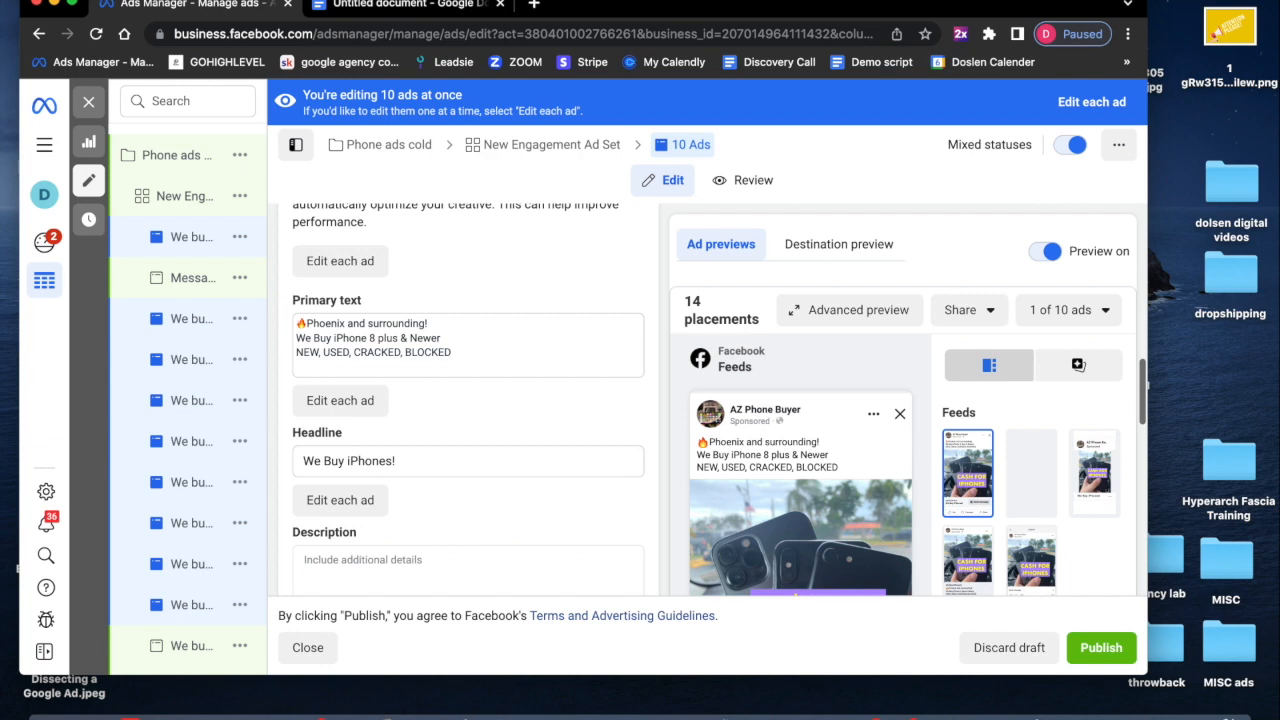
- Copy "We Buy iPhone 8 plus and newer!" from the ad copy document and paste it over the new copies' headline
left_click(363, 12)
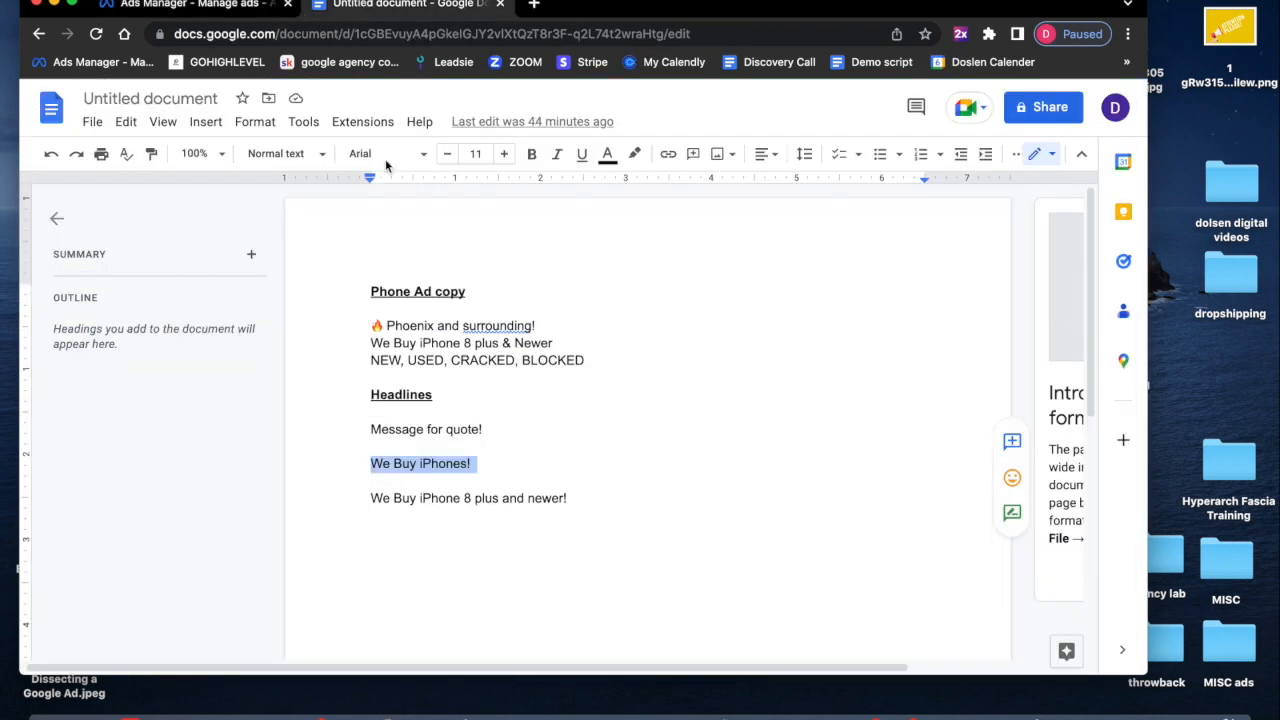
triple_click(391, 498)
left_click(150, 2)
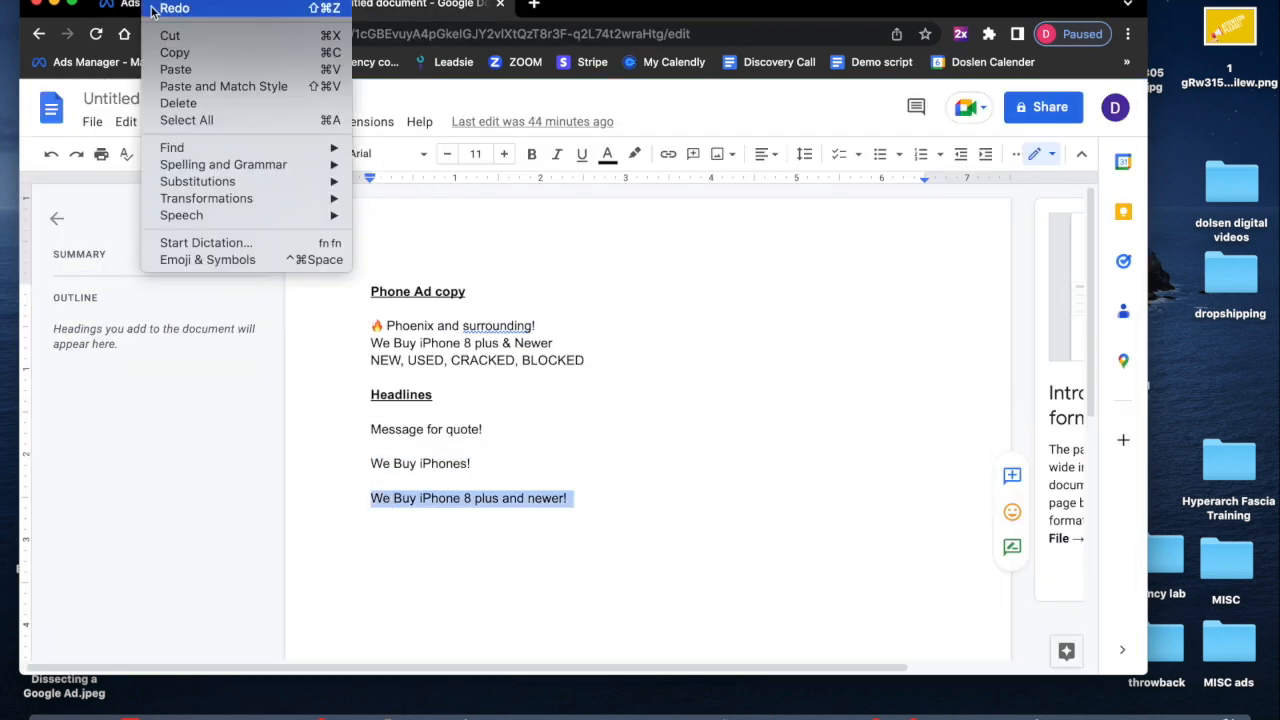
left_click(155, 49)
left_click(175, 10)
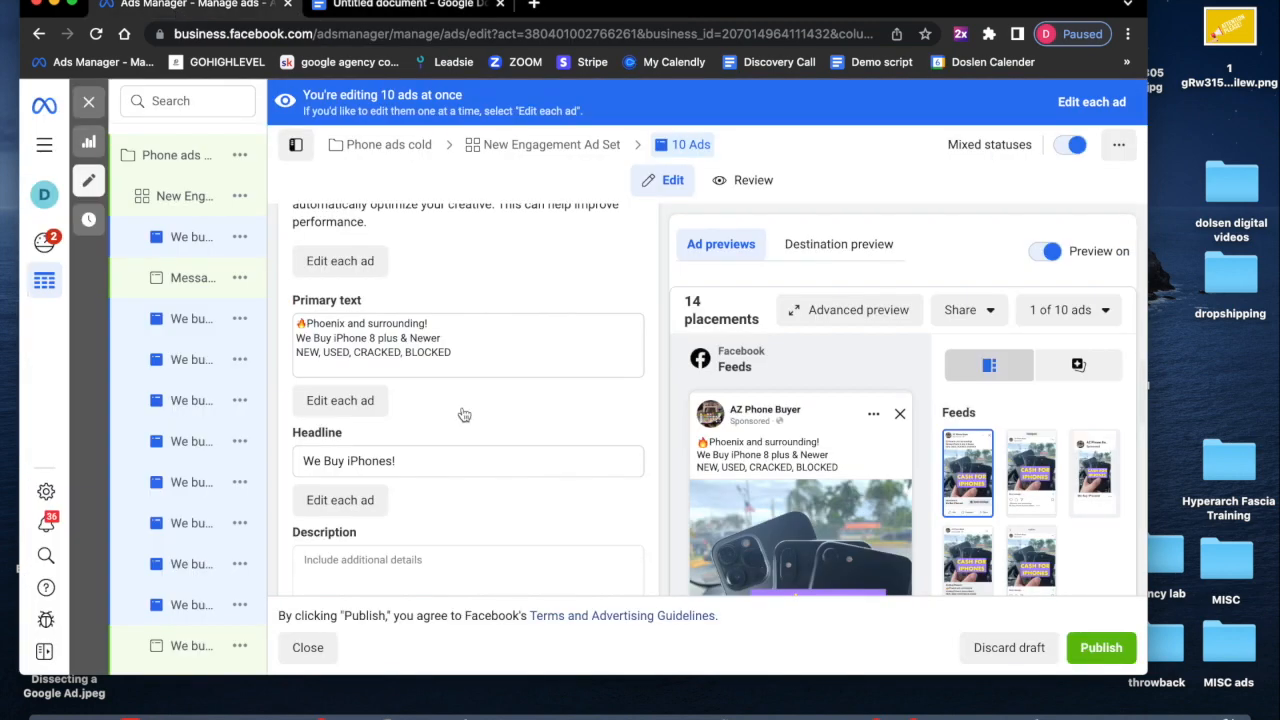
triple_click(442, 458)
left_click(150, 2)
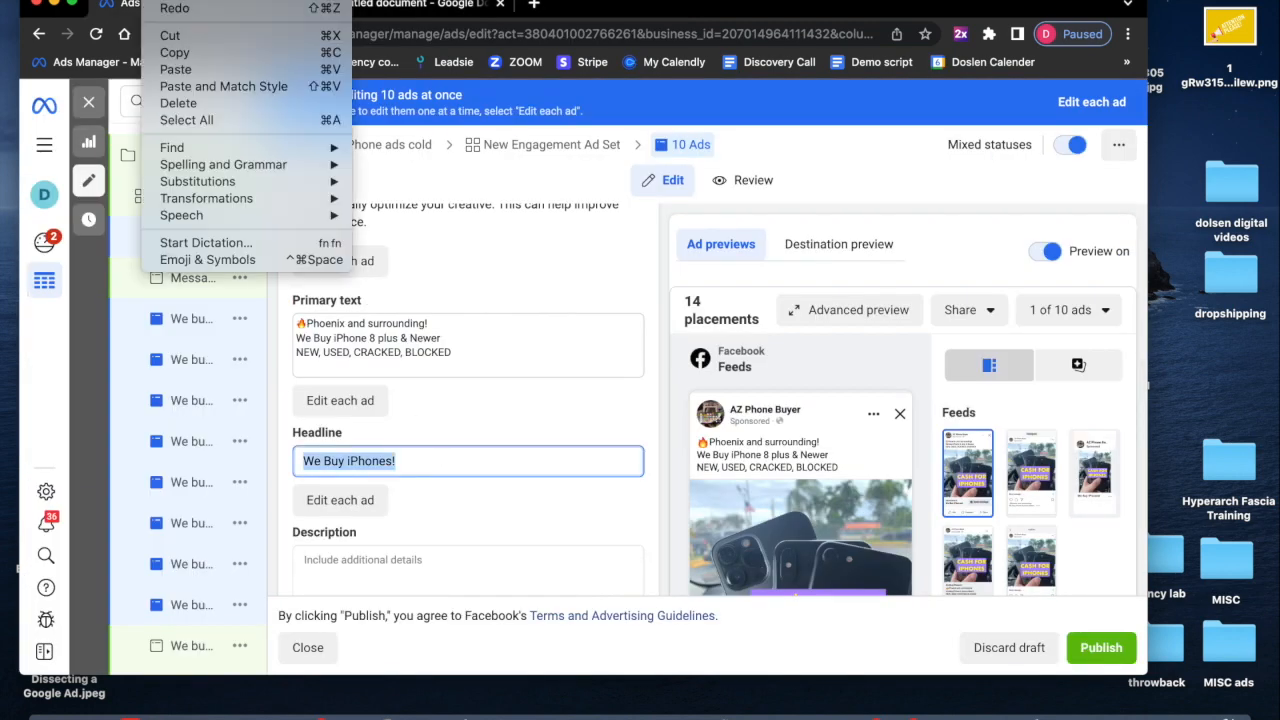
left_click(175, 68)
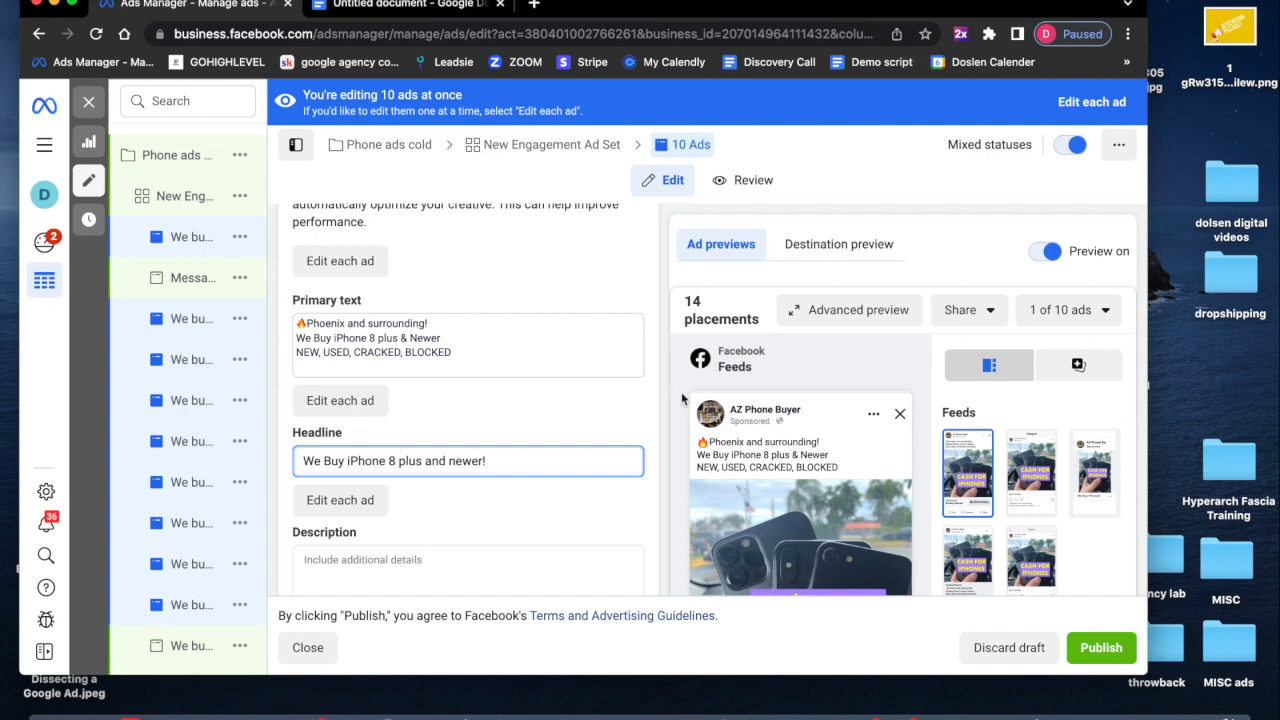
scroll(680, 395, "down", 3)
scroll(685, 391, "down", 4)
scroll(685, 391, "down", 8)
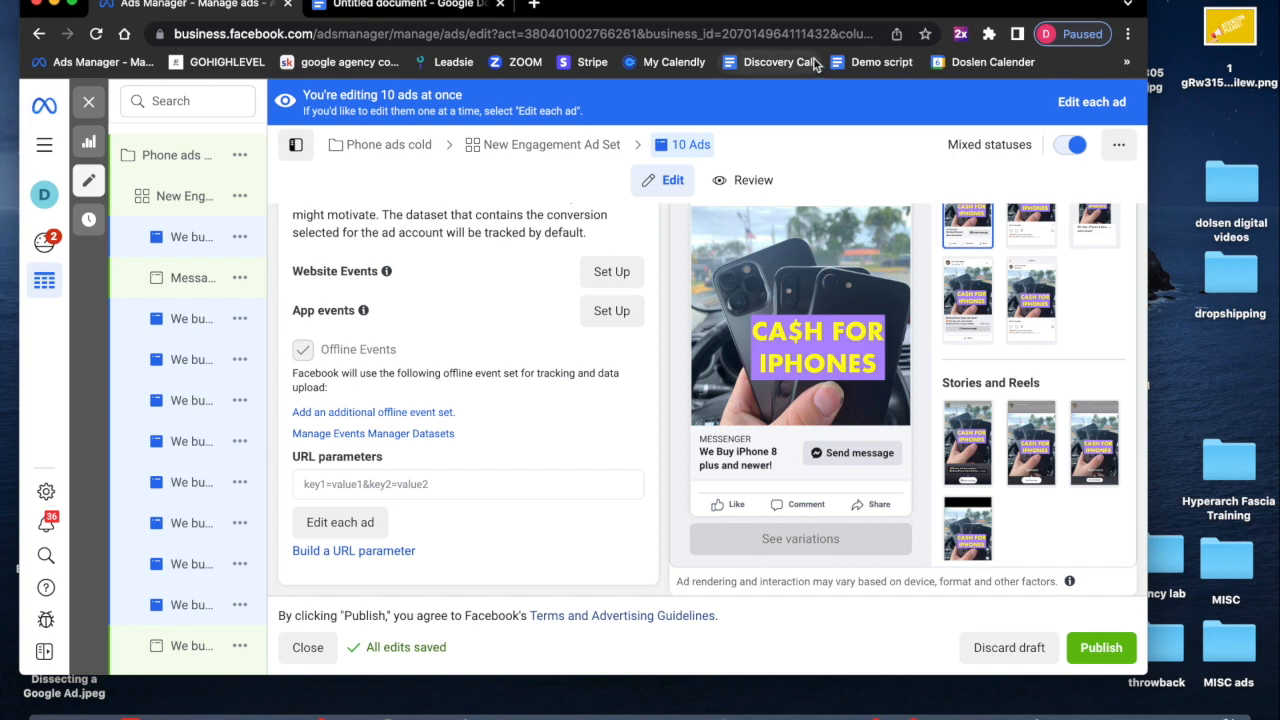
- Bulk-rename the 10 new ads to "We Buy iPhone 8 plus and newer!" by pasting the copied text, and save to draft
left_click(1081, 104)
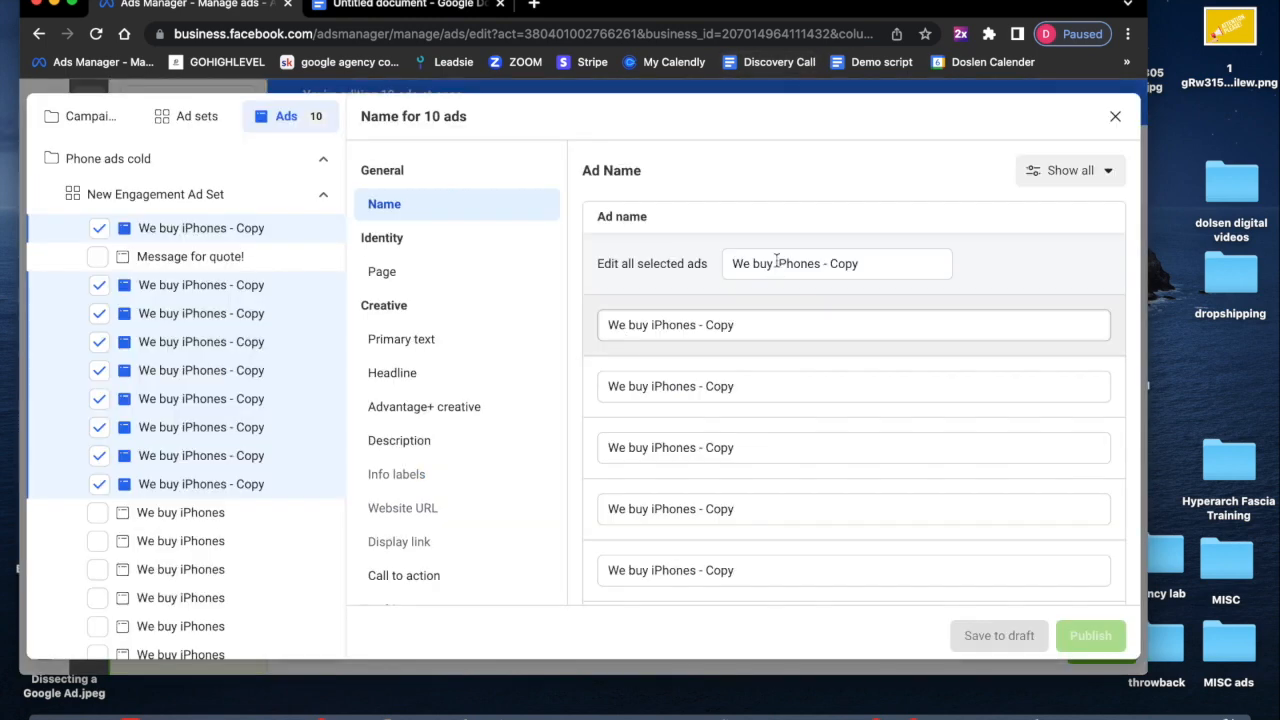
triple_click(777, 261)
left_click(166, 5)
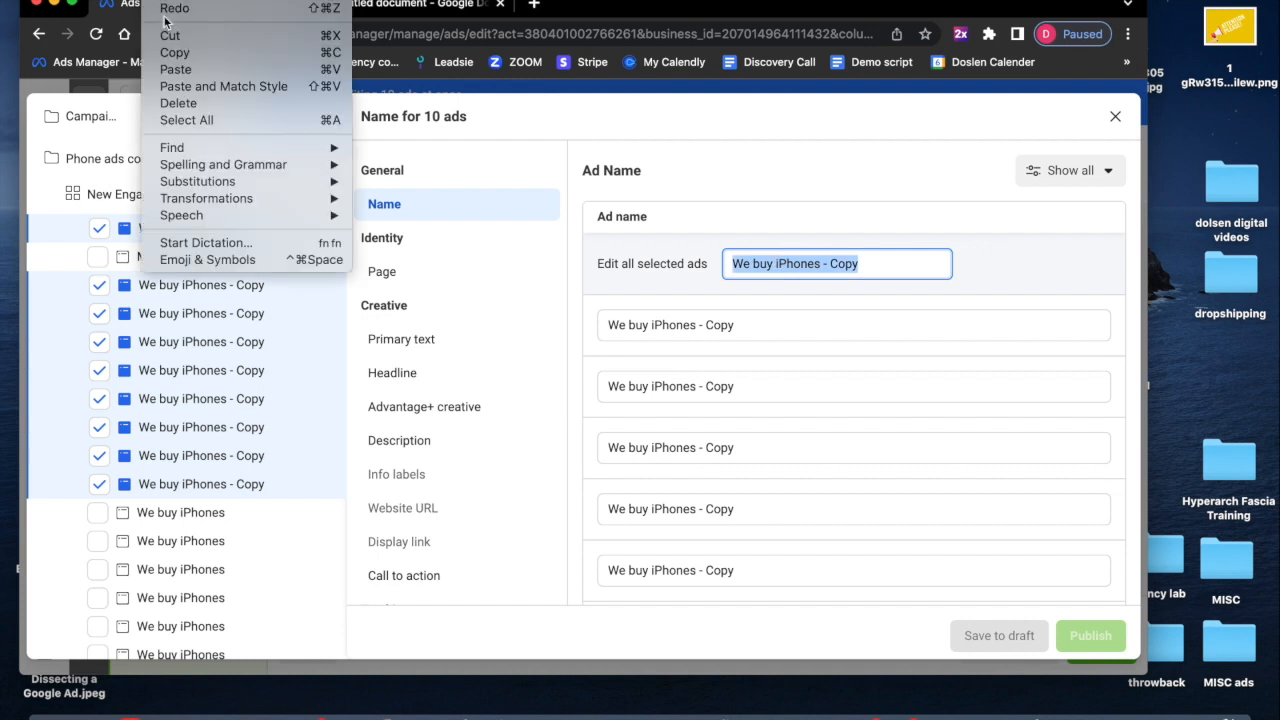
left_click(168, 72)
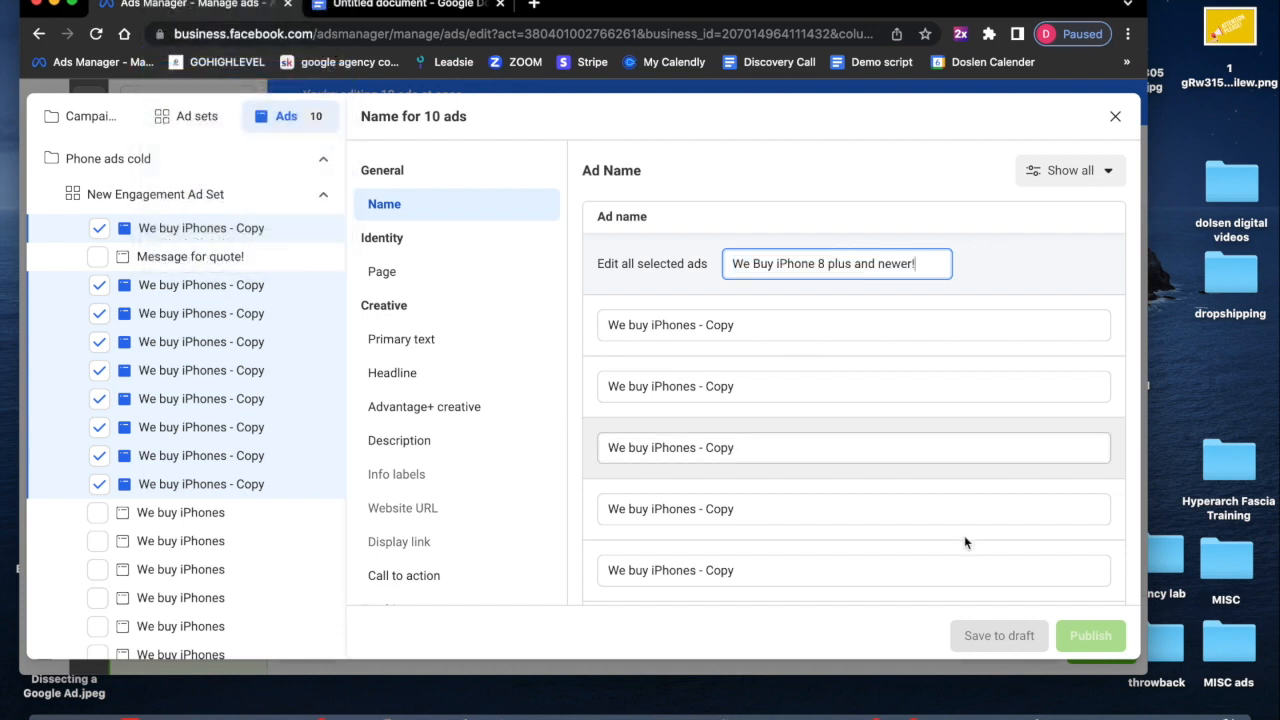
key("Return")
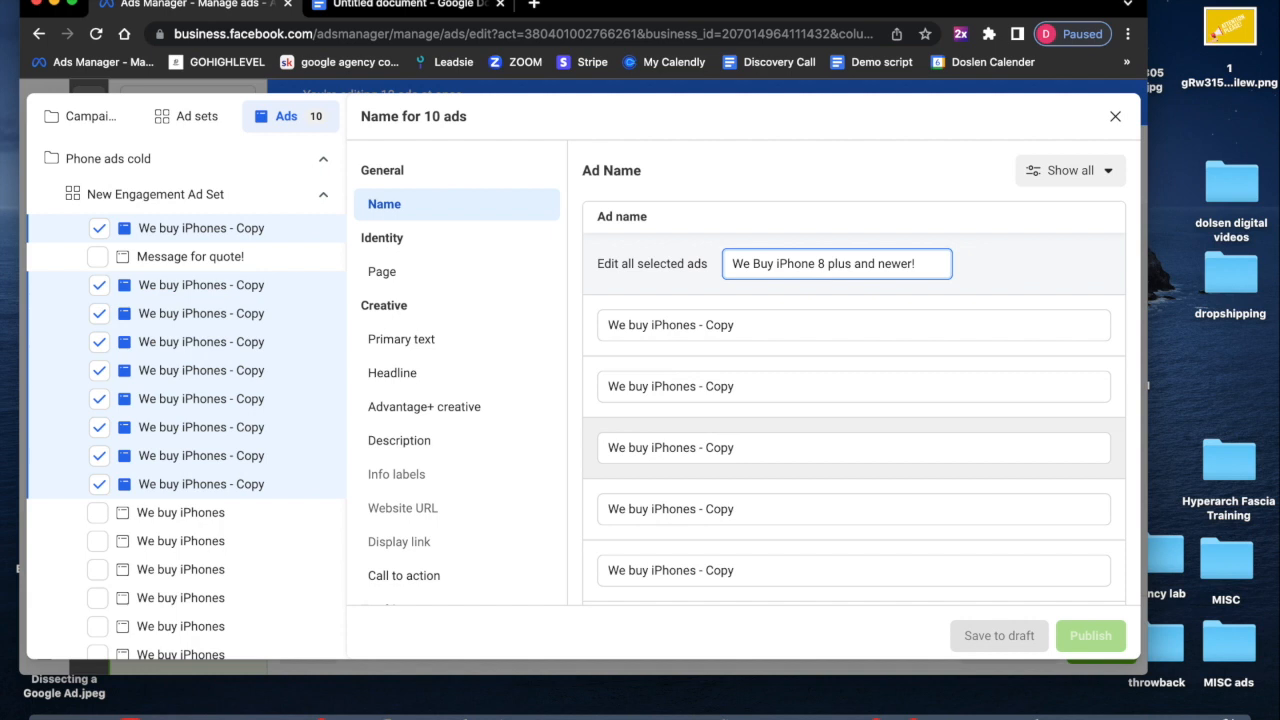
left_click(962, 648)
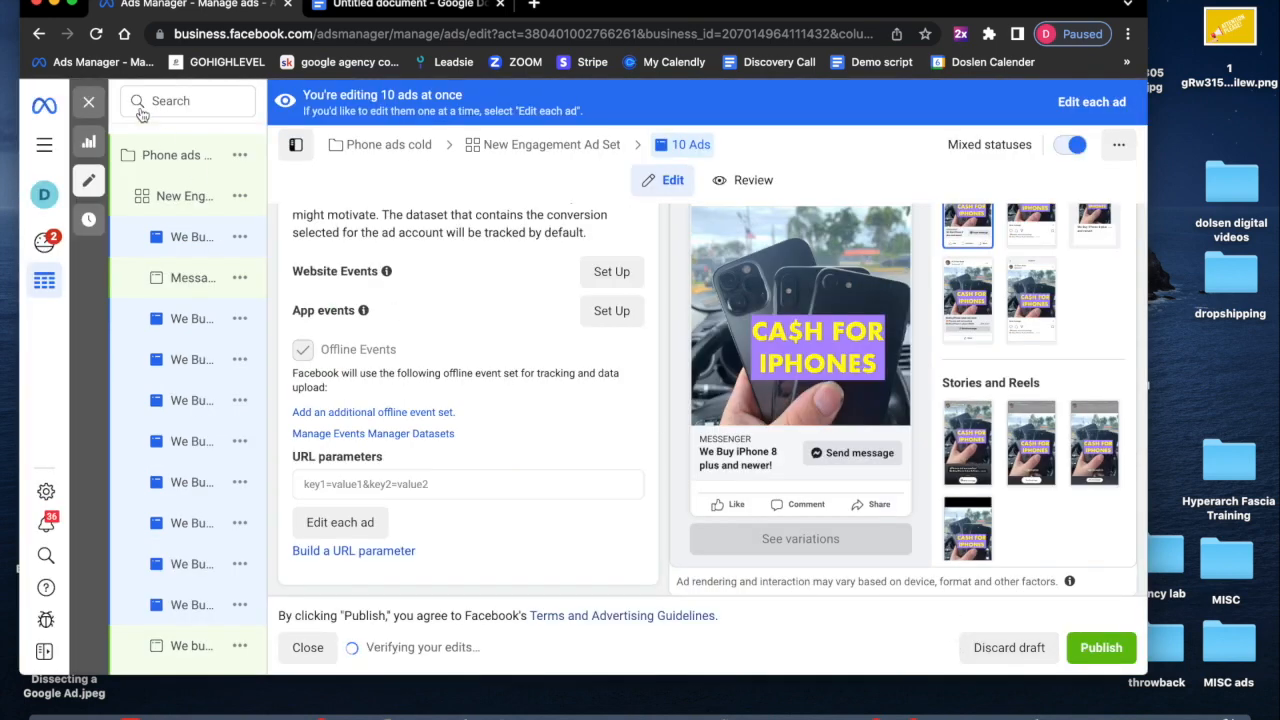
- Close the editor, review the ads list, and quick-duplicate the 10 selected "We Buy iPhone 8 plus and newer!" ads
left_click(89, 104)
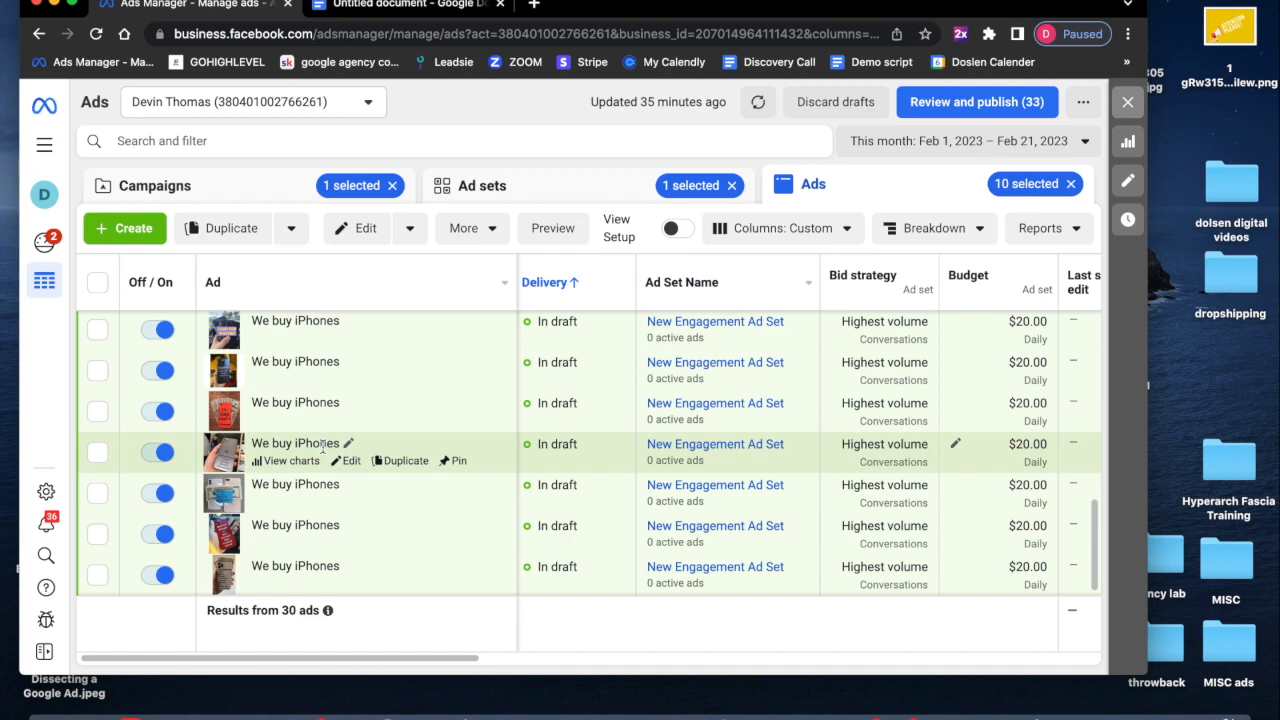
scroll(322, 445, "up", 5)
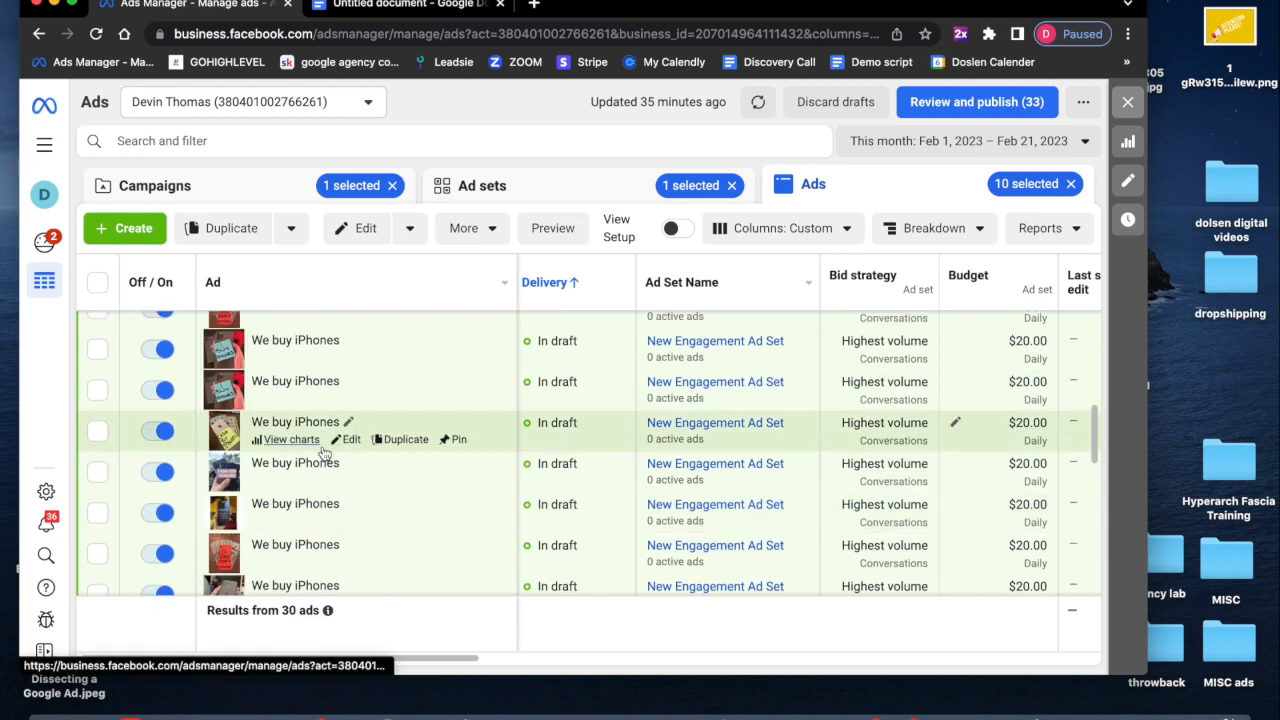
scroll(322, 445, "up", 3)
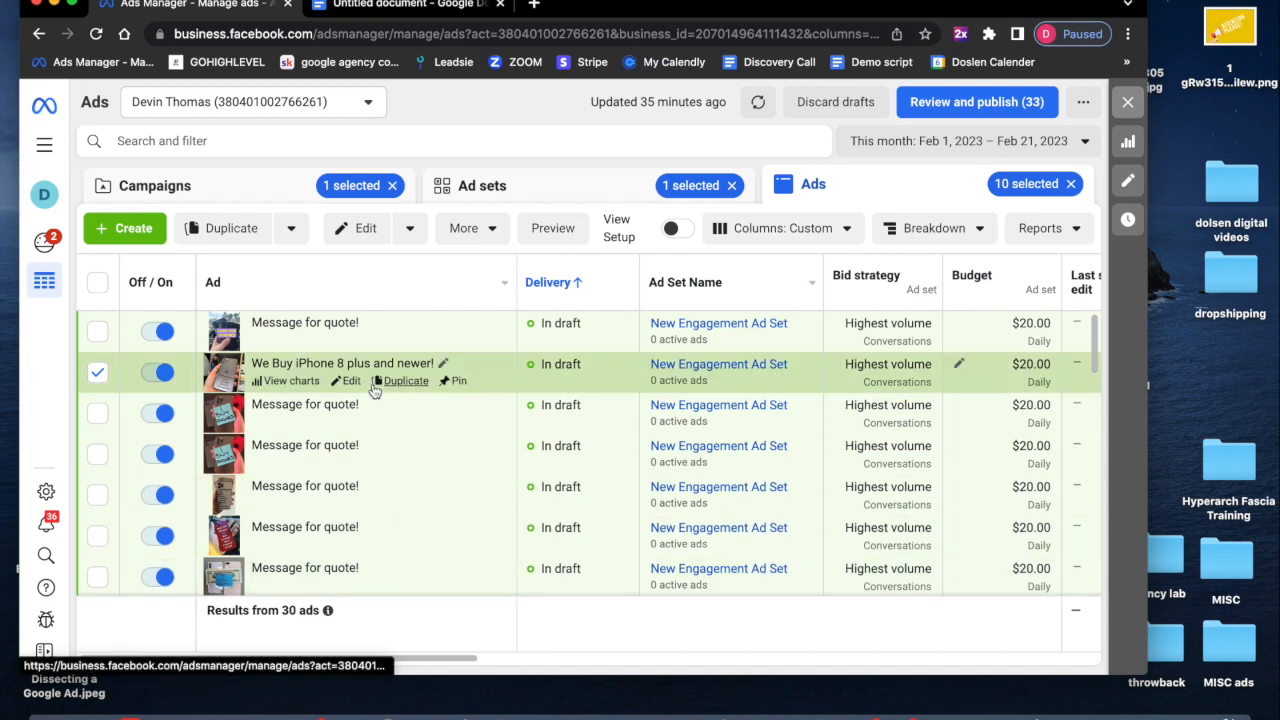
scroll(372, 390, "down", 8)
scroll(374, 390, "down", 5)
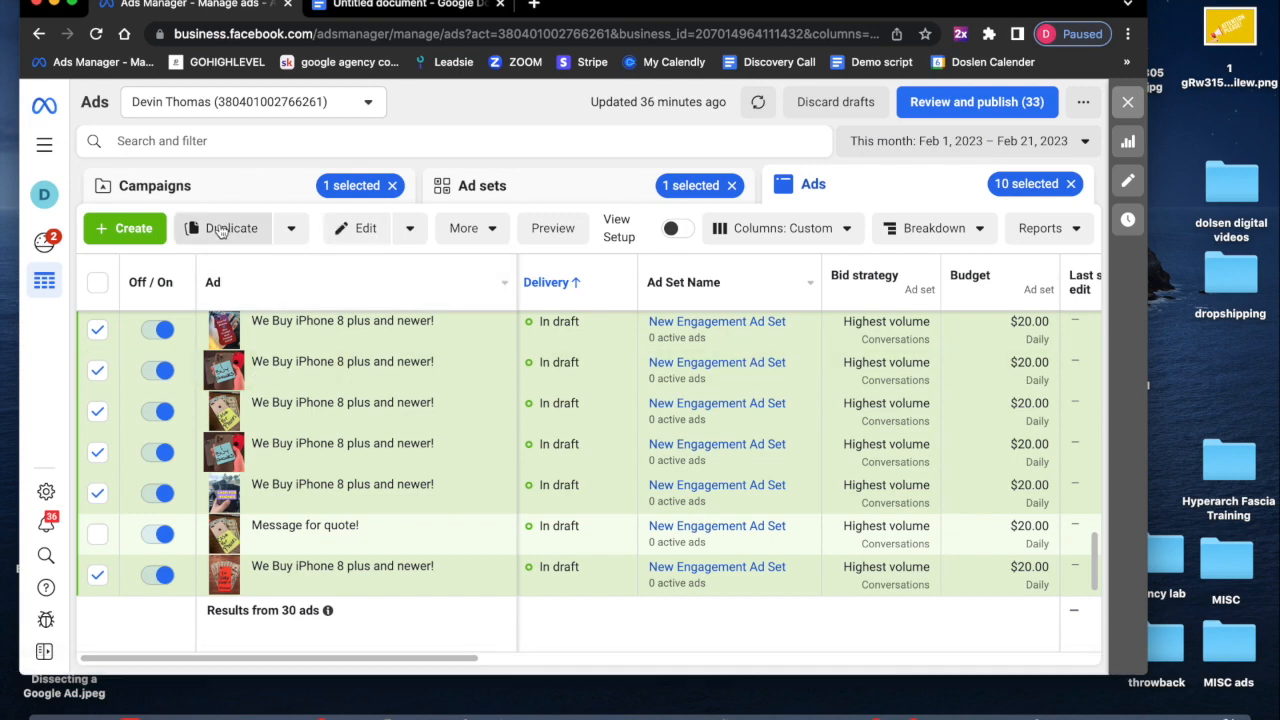
left_click(291, 228)
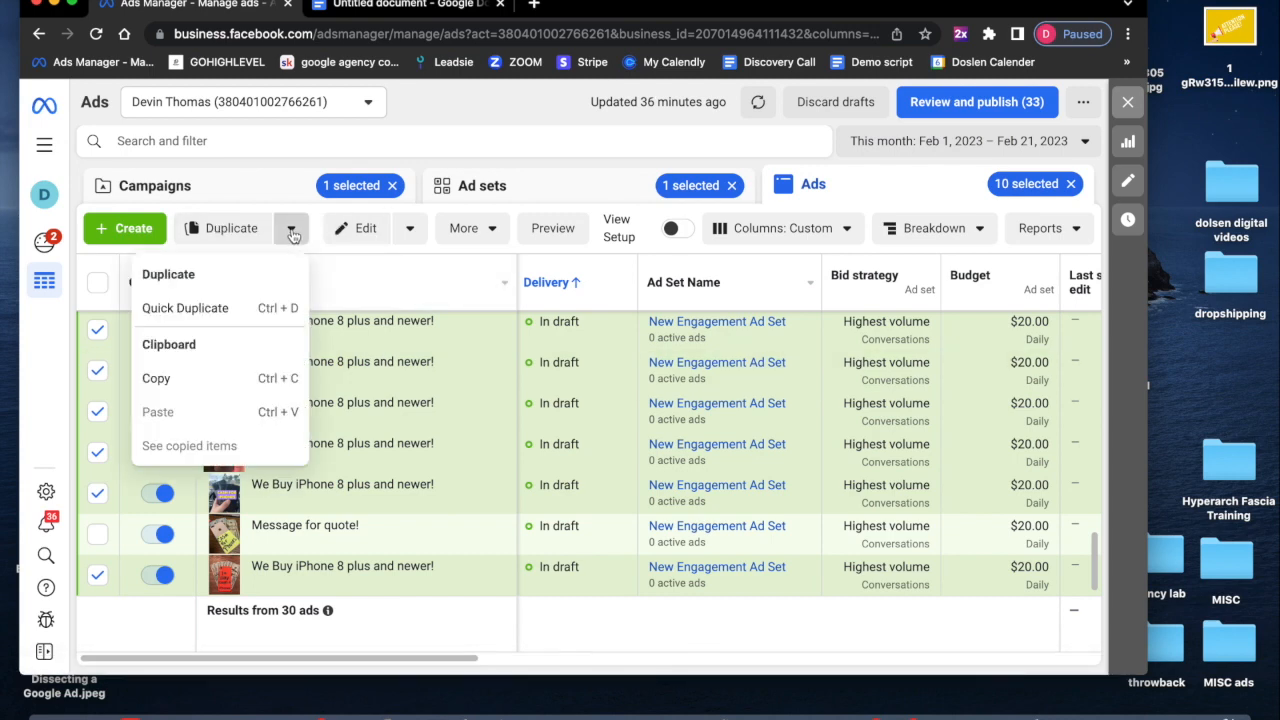
left_click(237, 310)
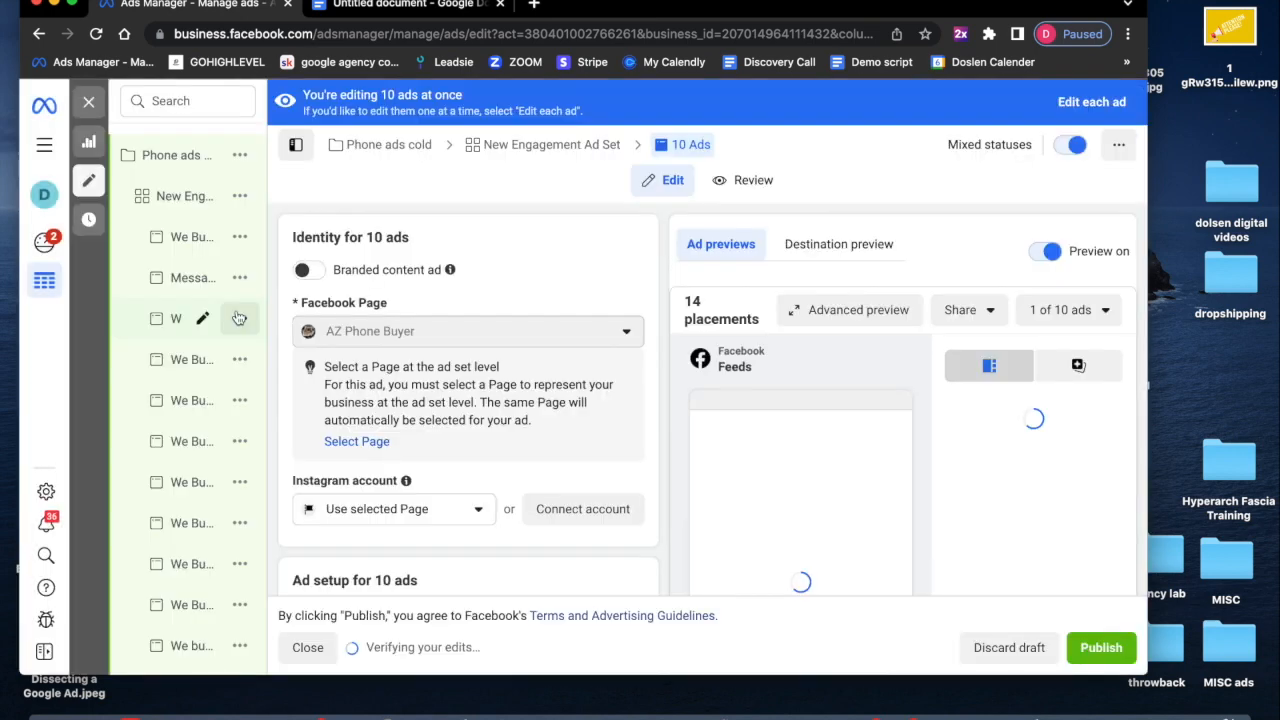
- Replace the new copies' headline with "Cash for iPhones!"
scroll(517, 414, "down", 5)
scroll(518, 414, "down", 5)
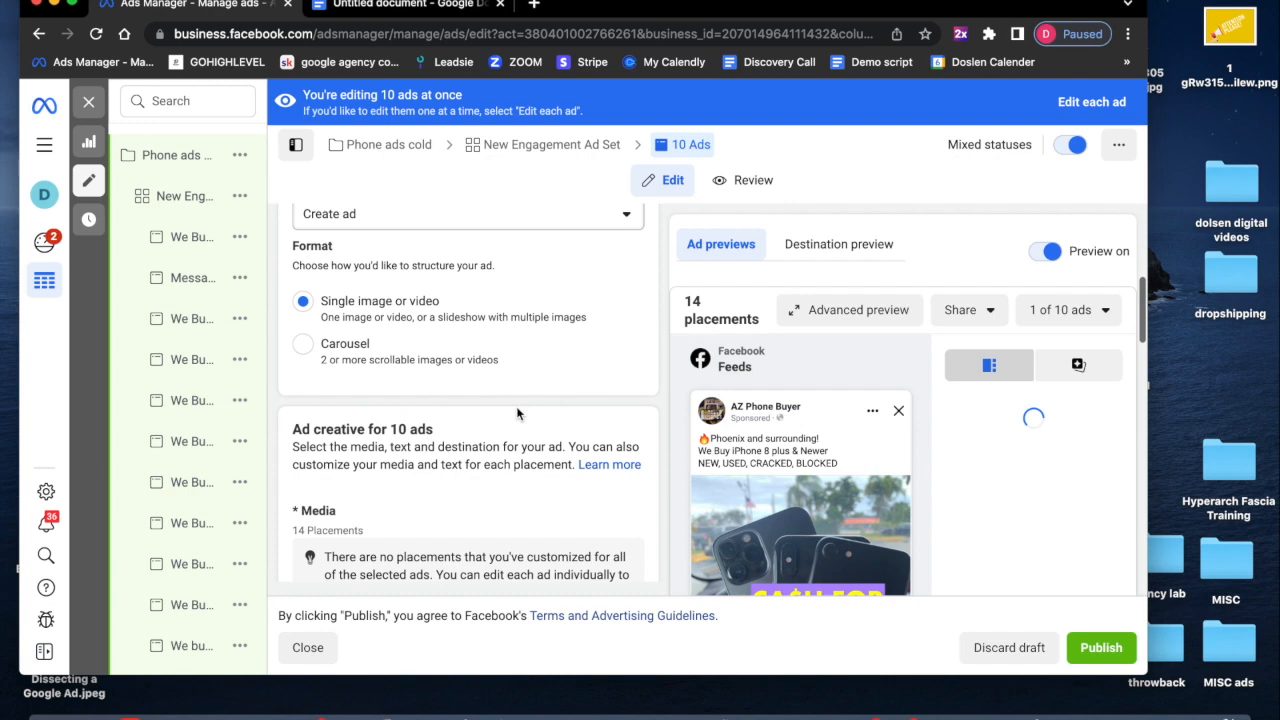
scroll(517, 414, "down", 3)
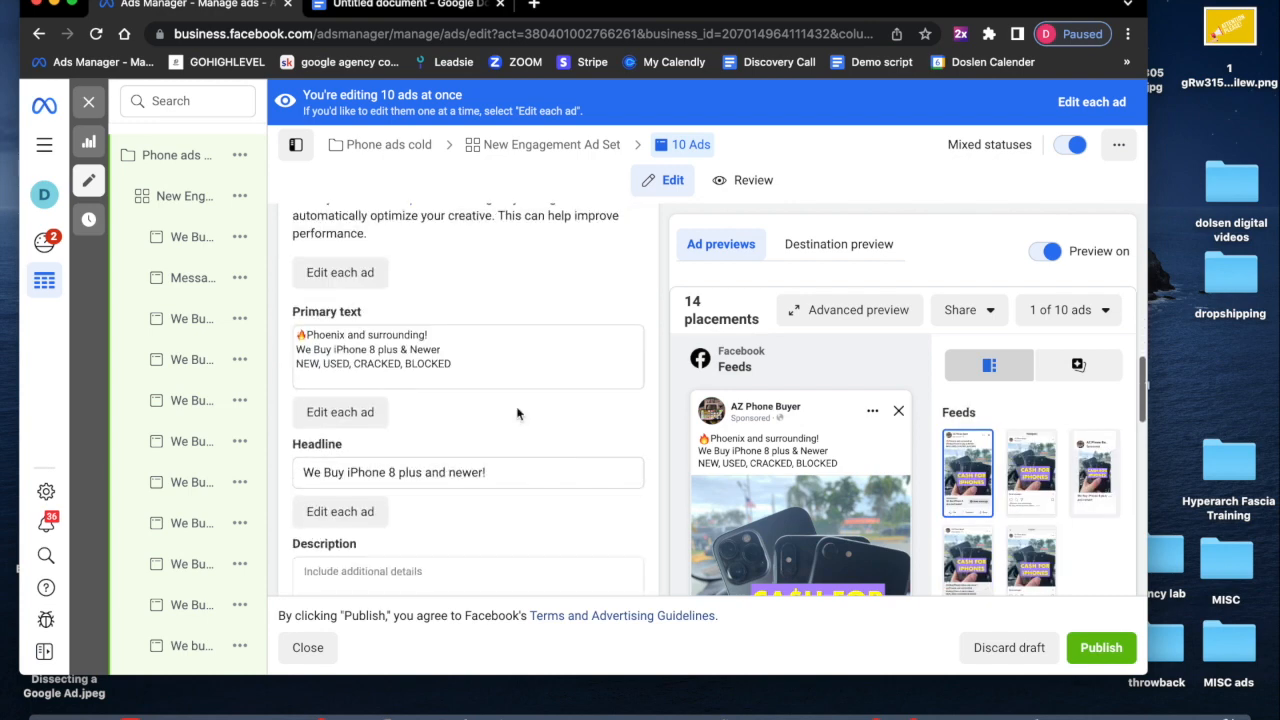
left_click(473, 402)
triple_click(473, 402)
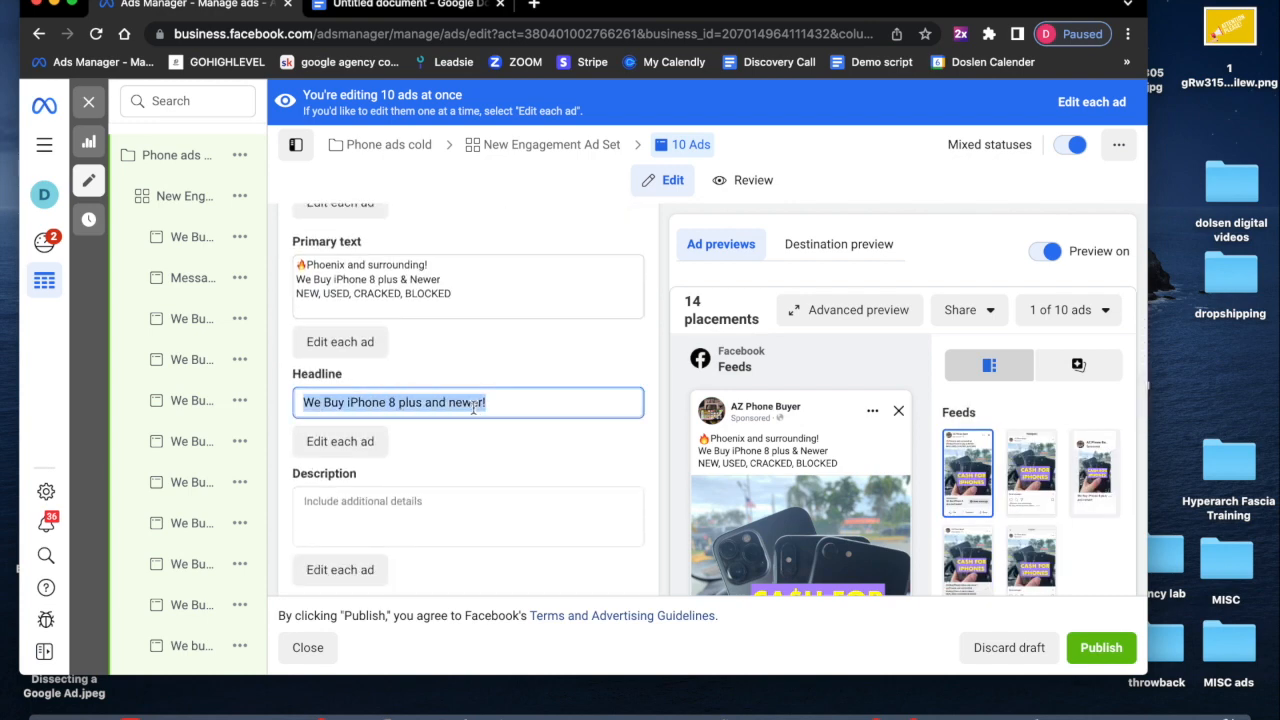
type("Cash")
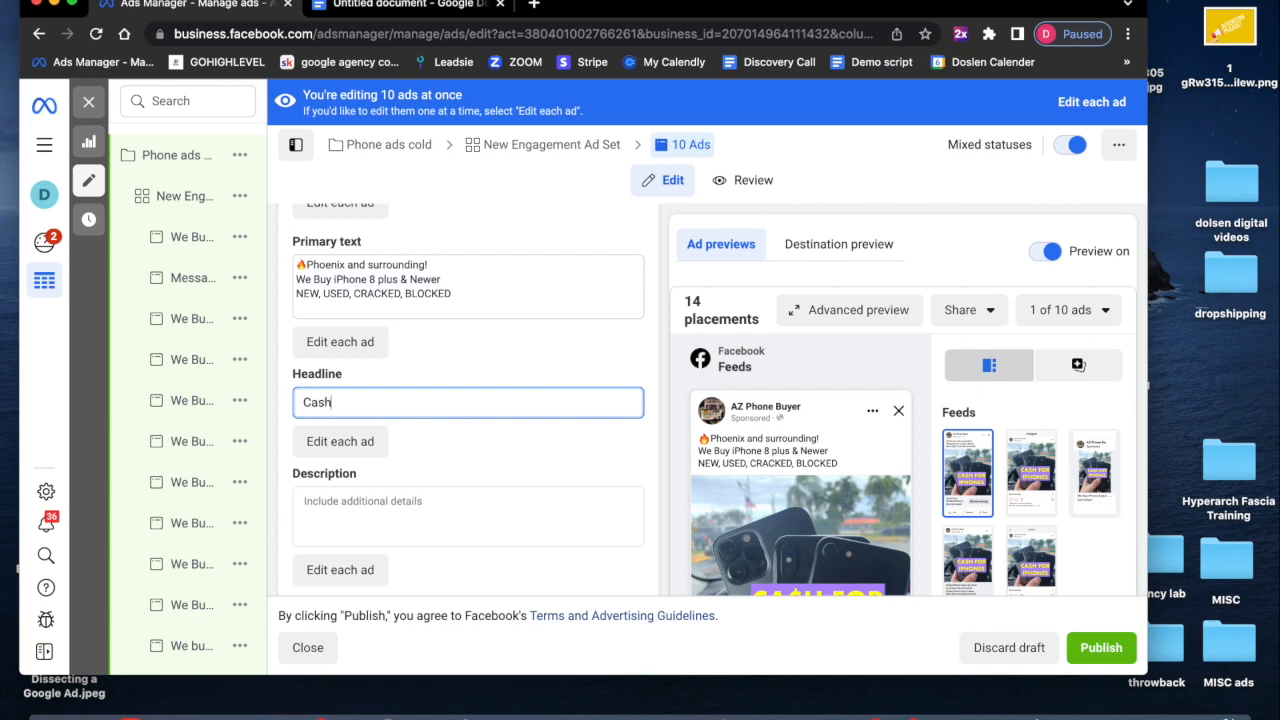
type(" for iPhon")
scroll(785, 545, "down", 10)
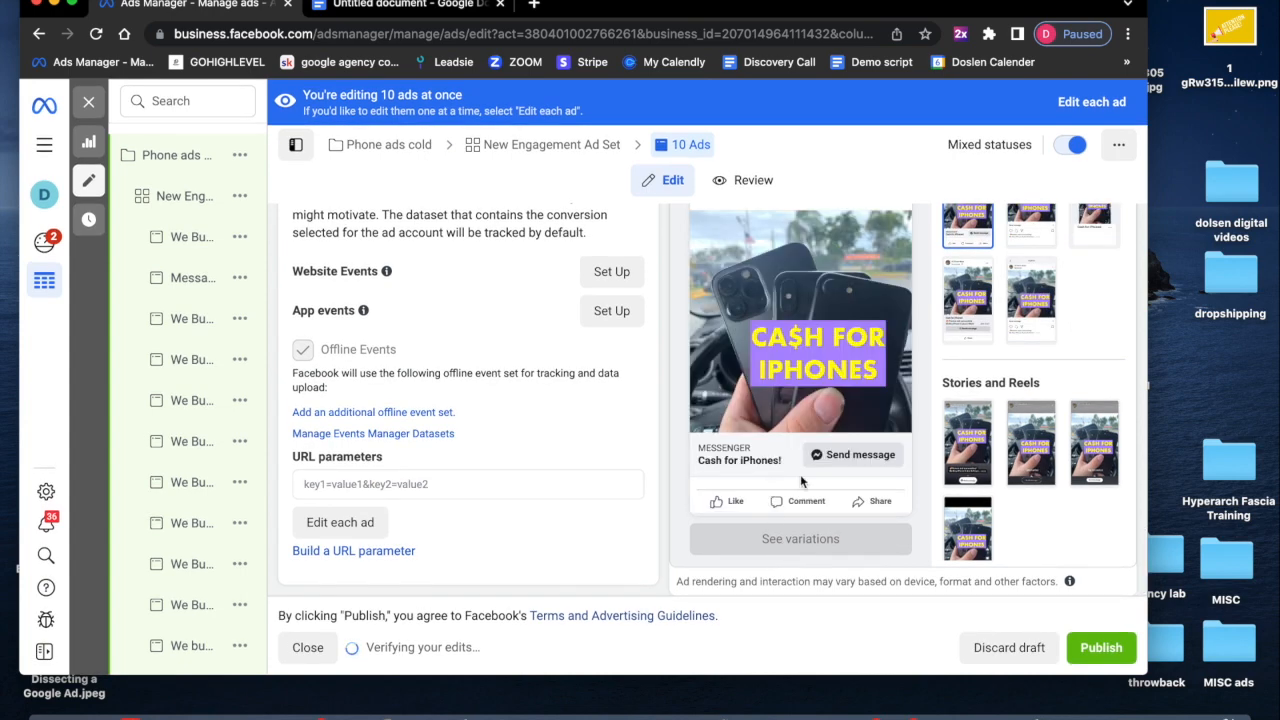
scroll(867, 509, "up", 10)
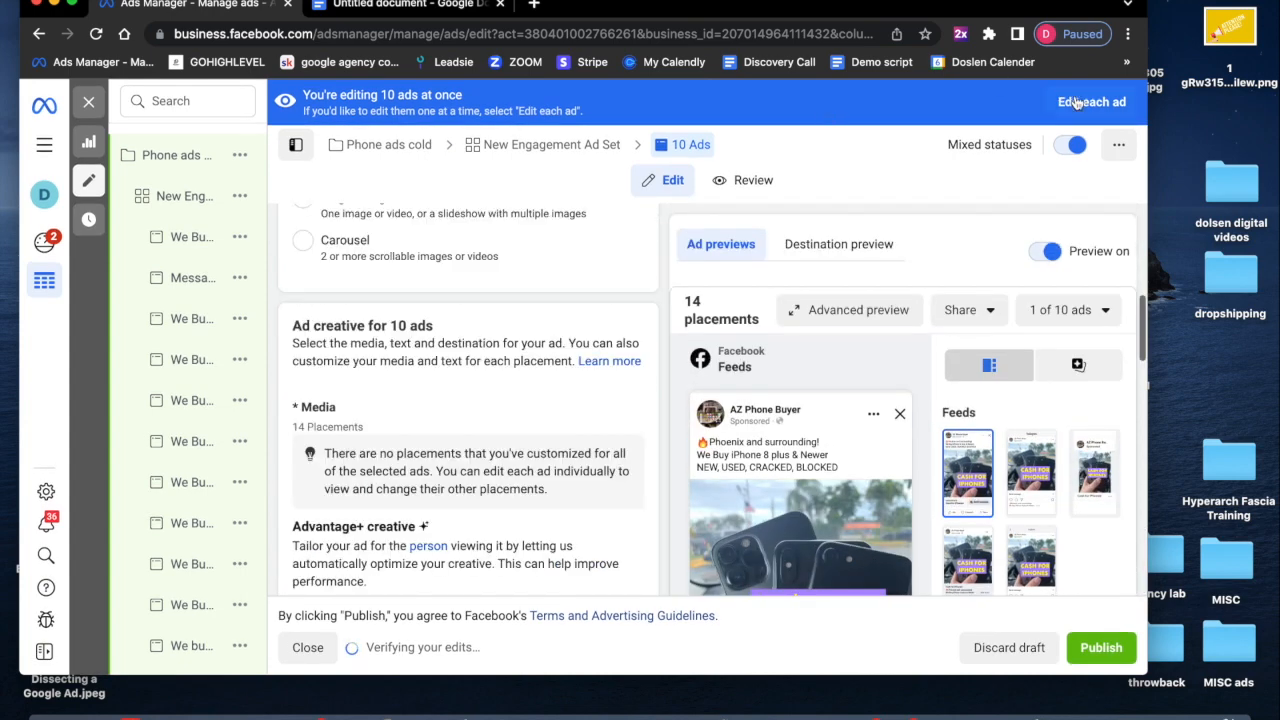
- Bulk-rename the 10 new copies to "Cash for iPhones!" and save the change to draft
left_click(1075, 103)
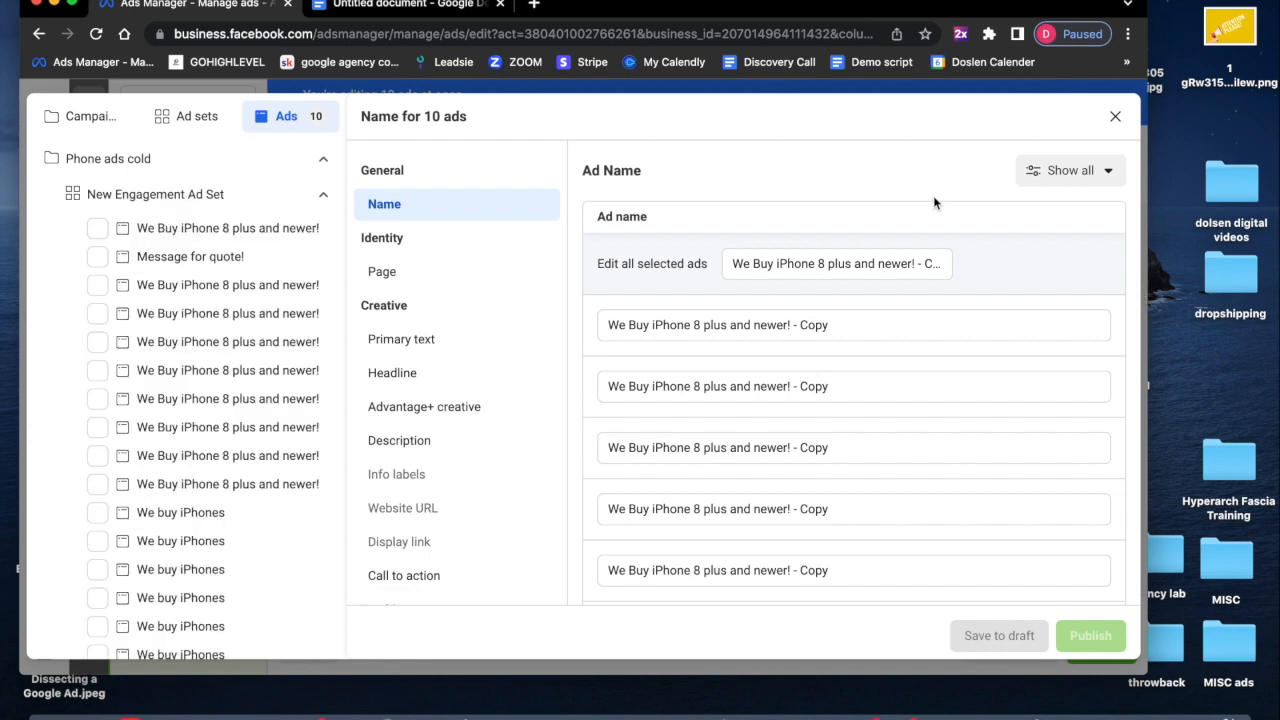
triple_click(855, 263)
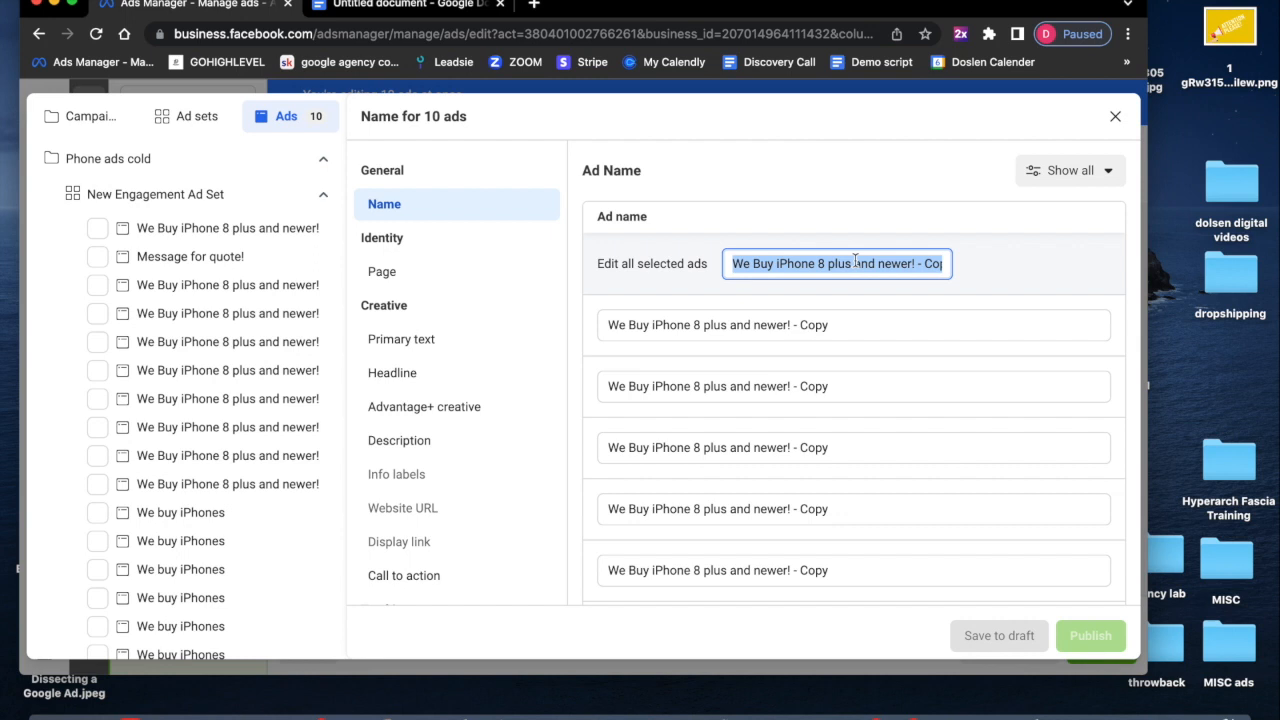
type("Cash fo")
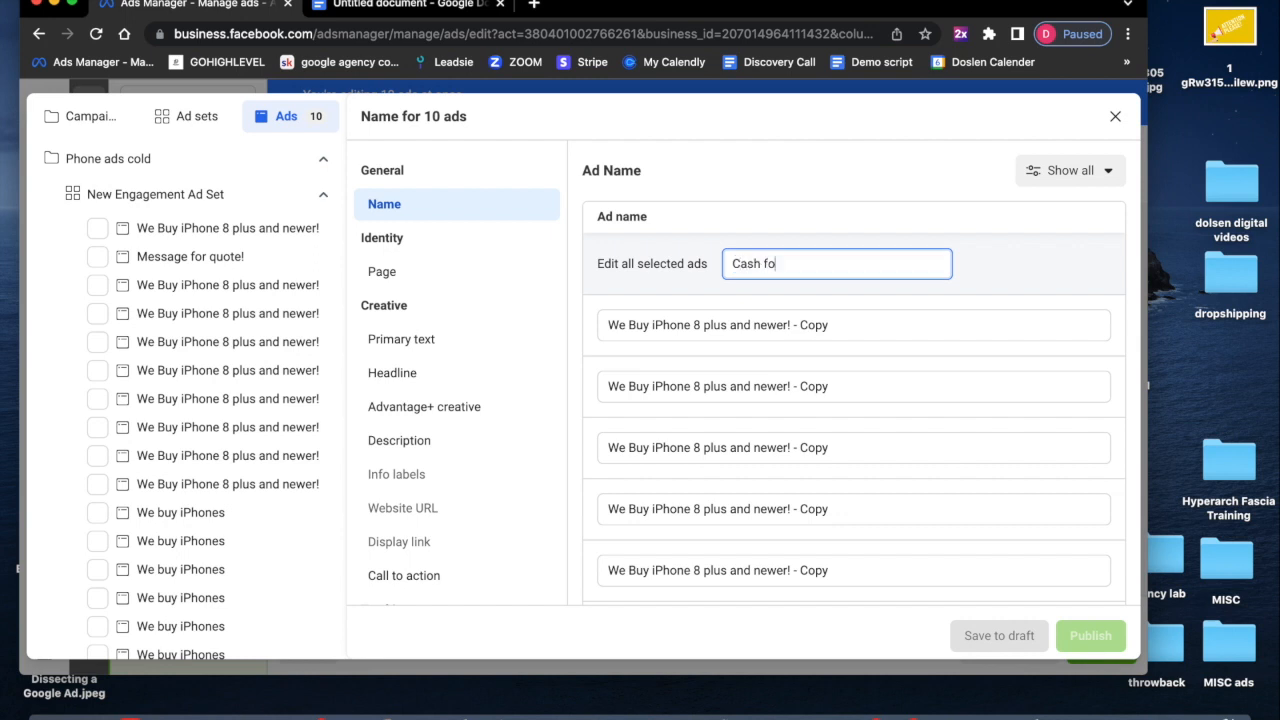
type("r iPhones!")
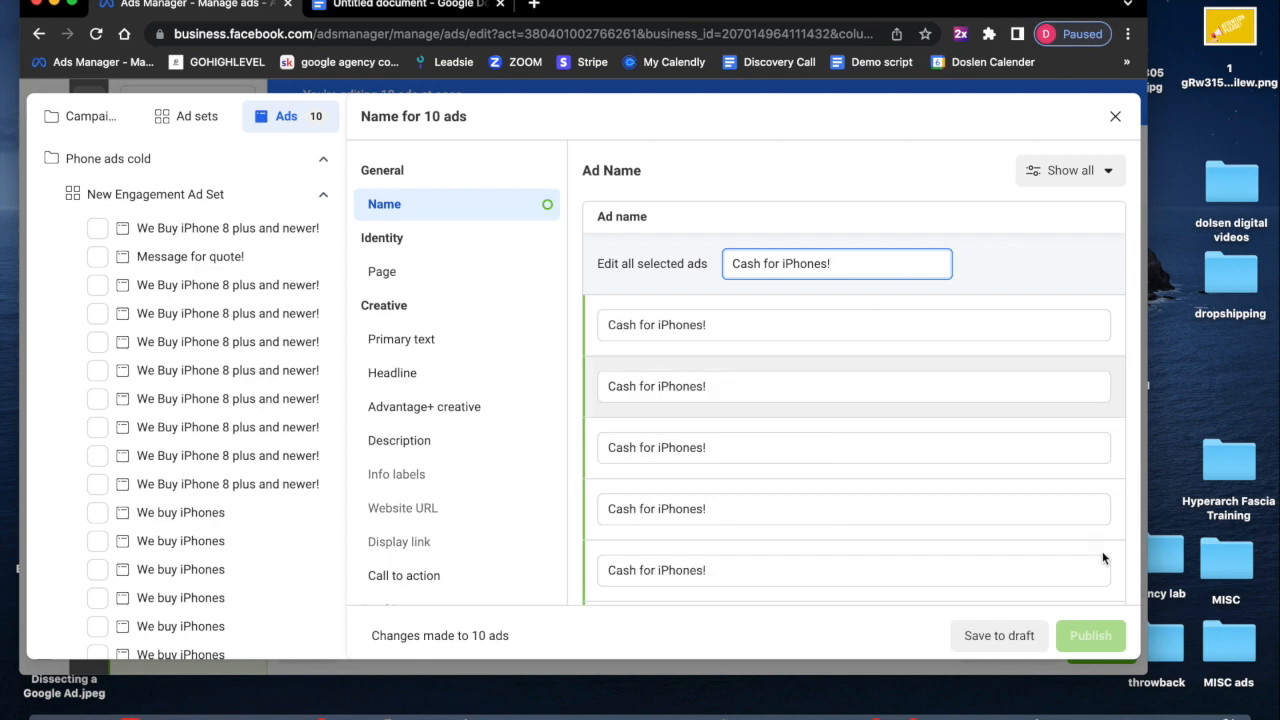
left_click(1017, 637)
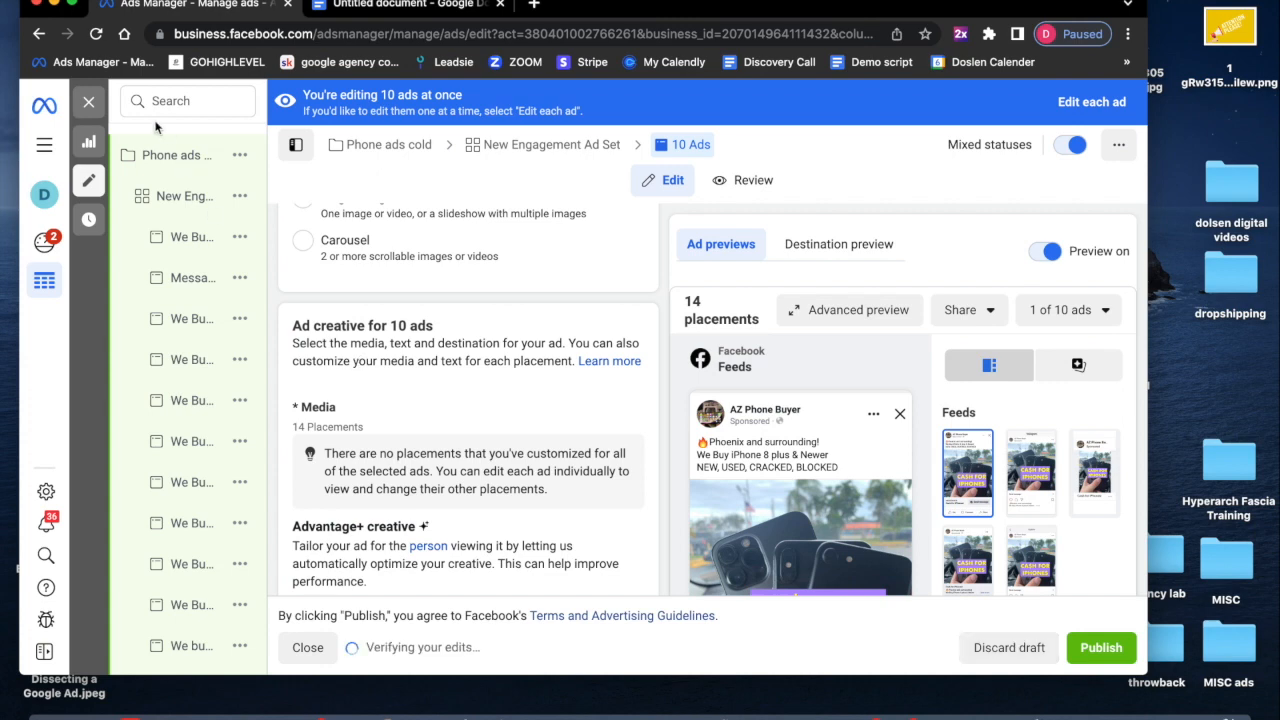
- Close the editor and scroll through the ads list to check the renamed ad sets
left_click(90, 103)
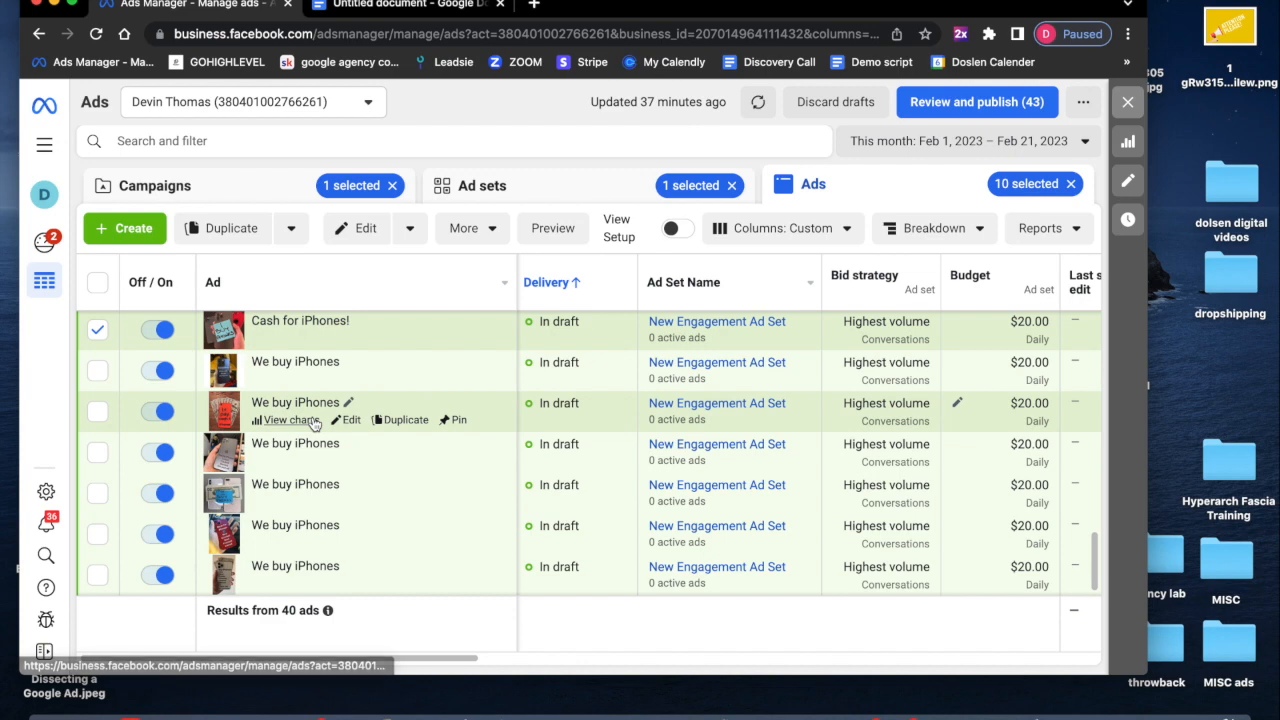
scroll(310, 420, "up", 10)
scroll(313, 423, "up", 5)
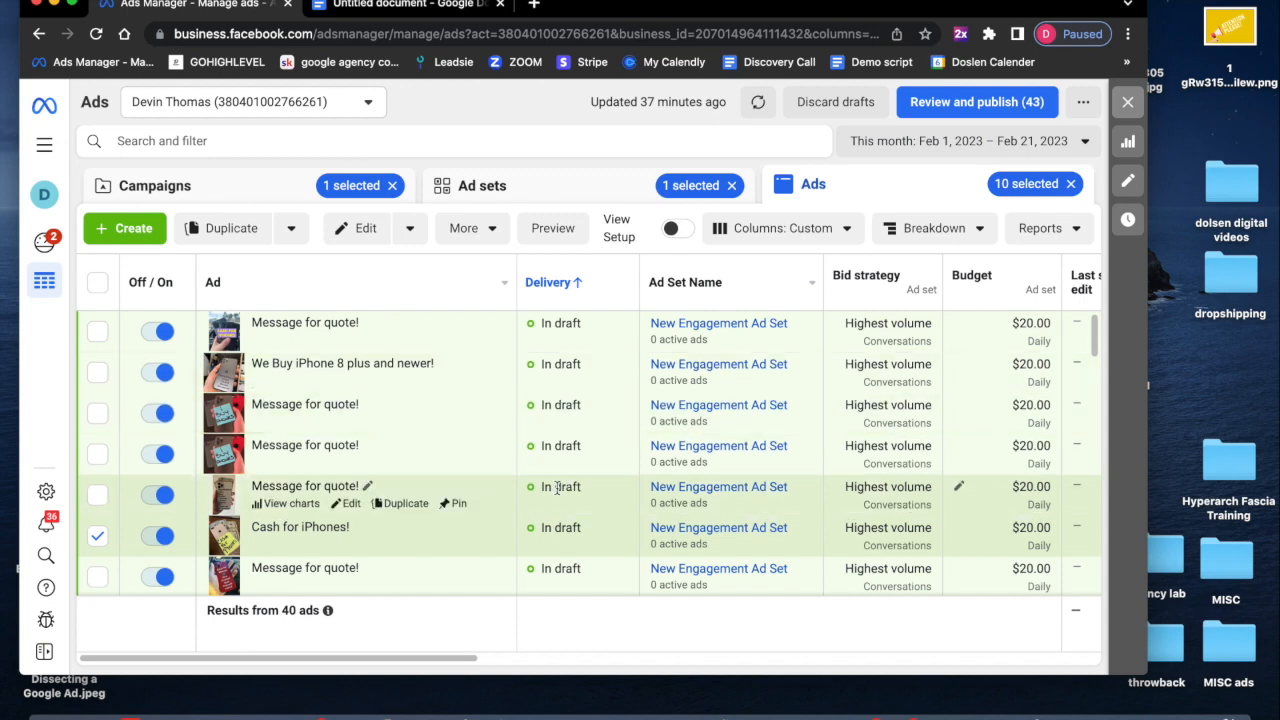
scroll(299, 500, "down", 5)
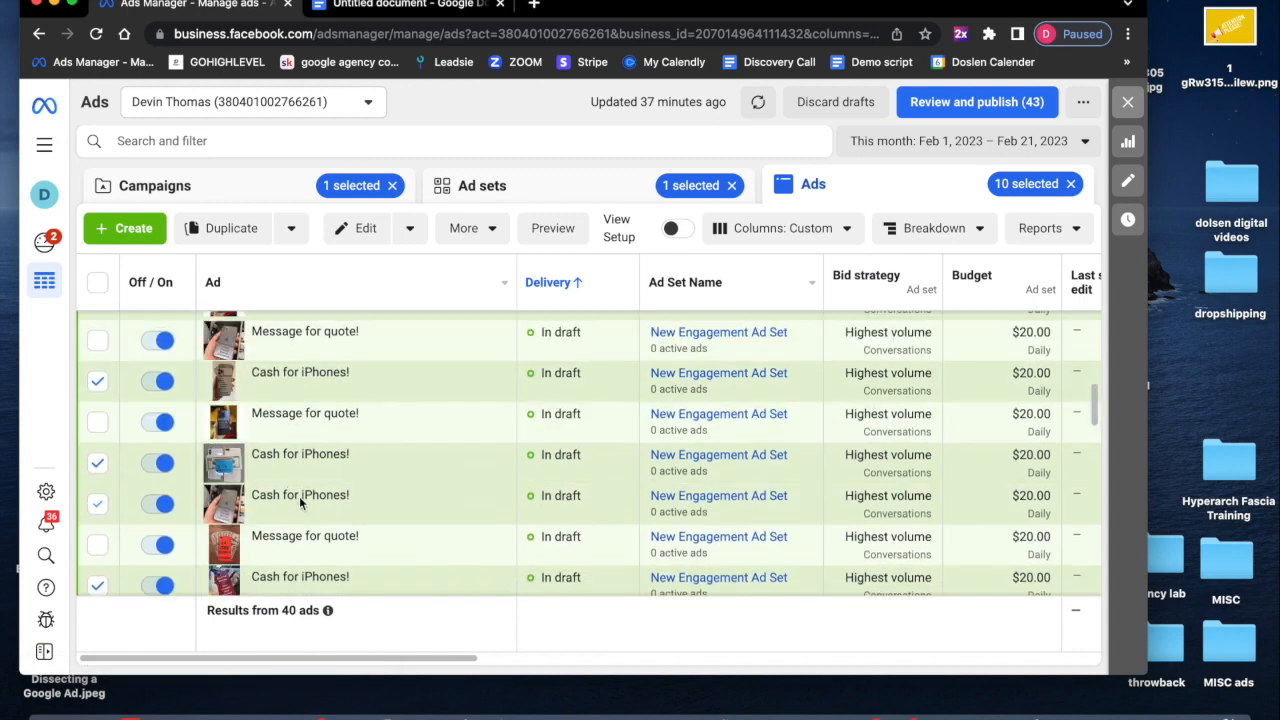
scroll(299, 496, "up", 6)
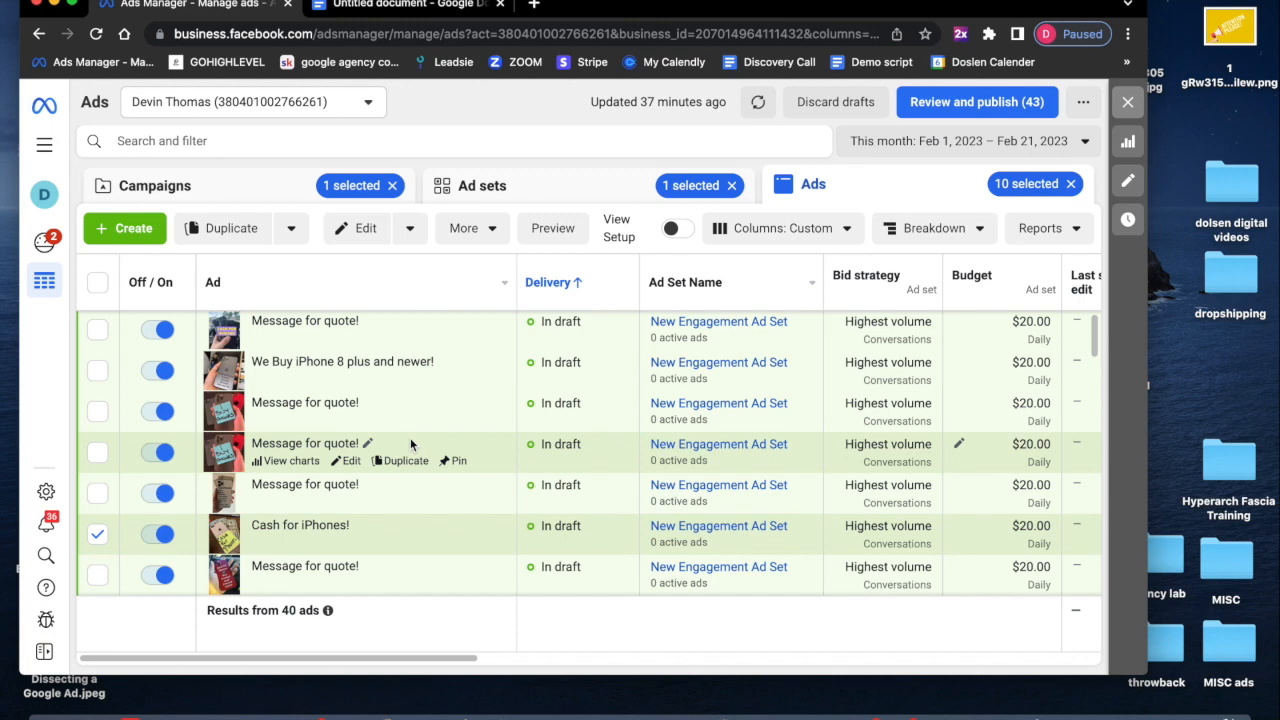
scroll(410, 437, "down", 3)
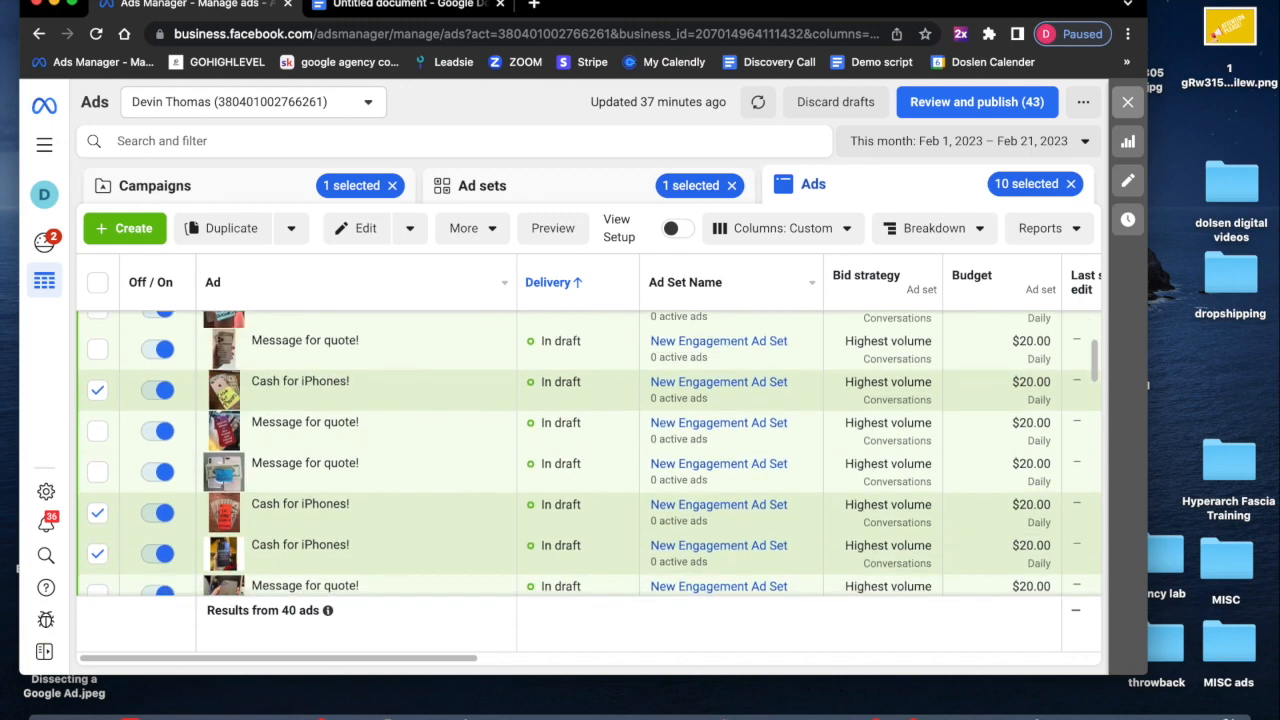
- Select all ads in the list and publish all draft items of the campaign
left_click(98, 284)
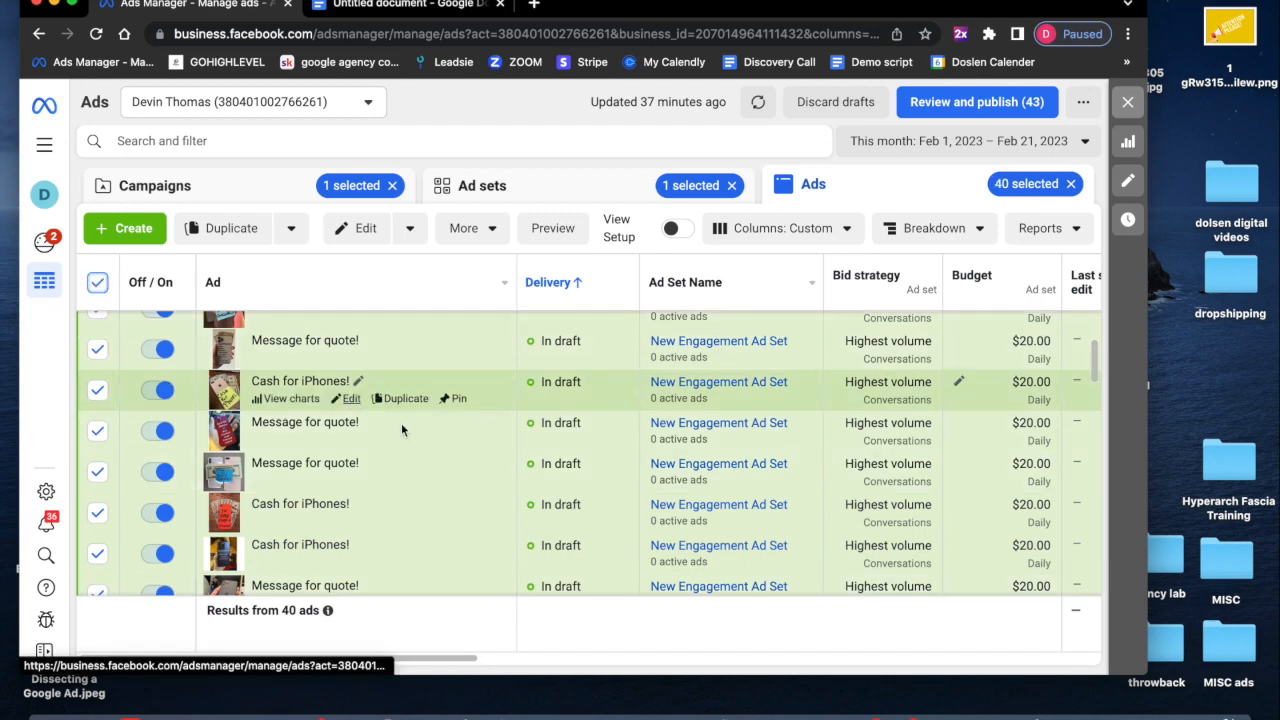
scroll(501, 494, "up", 3)
scroll(502, 496, "up", 1)
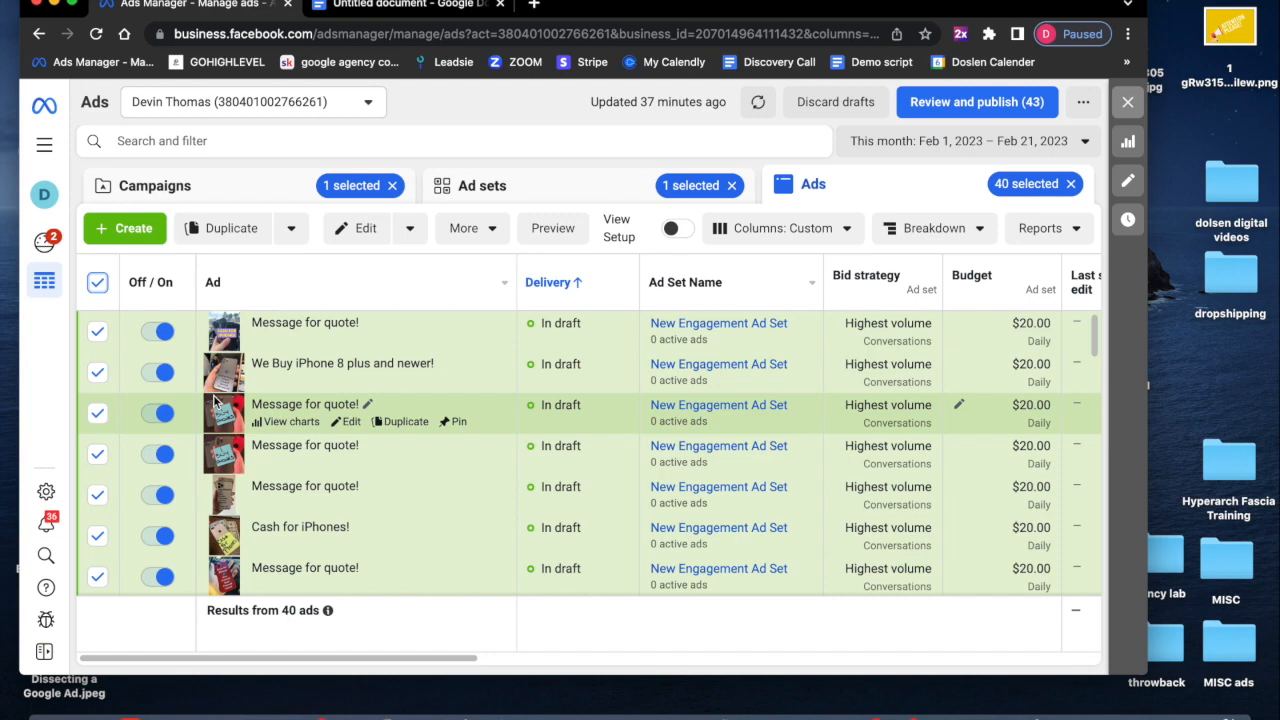
left_click(979, 105)
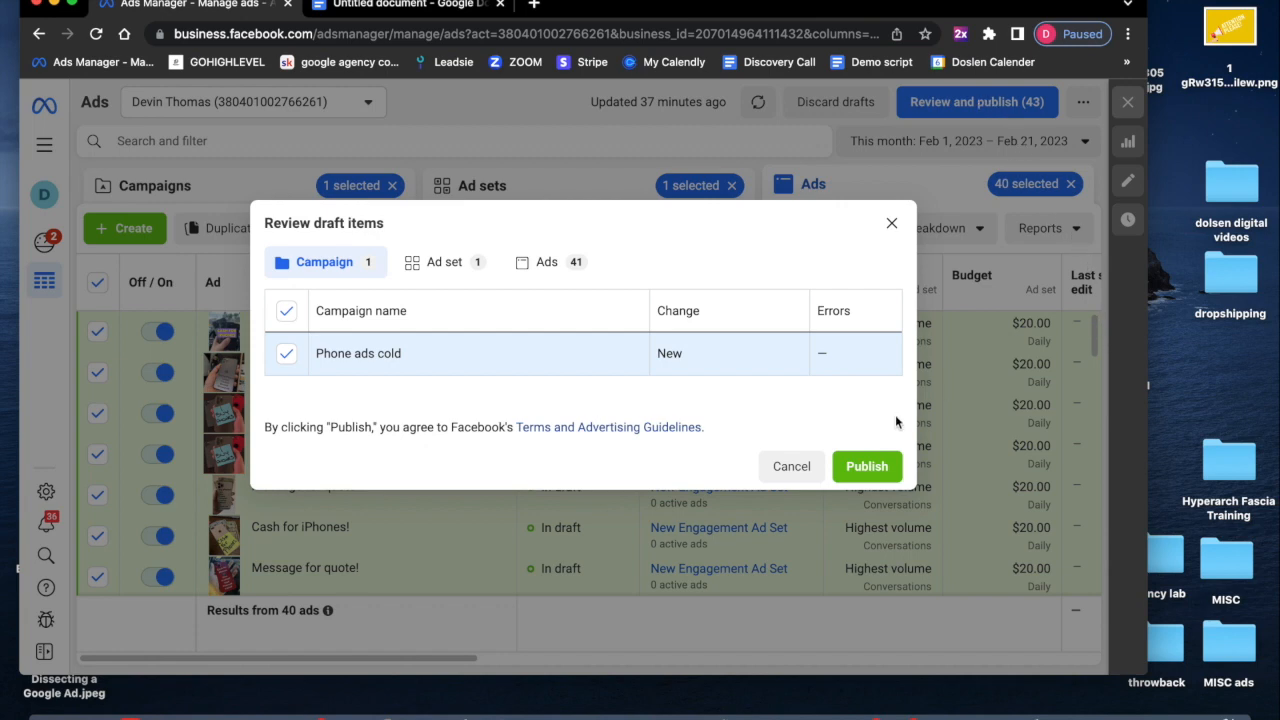
left_click(866, 466)
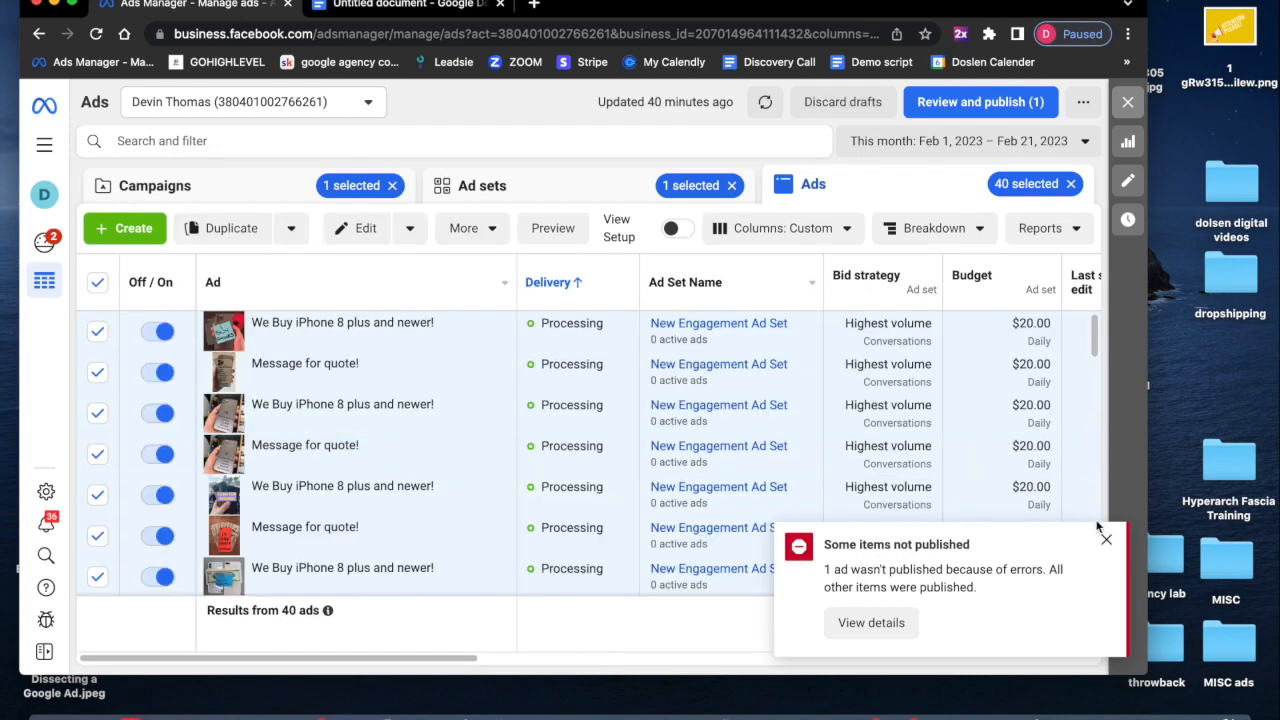
- Open the details of the unpublished item, review them, and close the confirmation
left_click(908, 626)
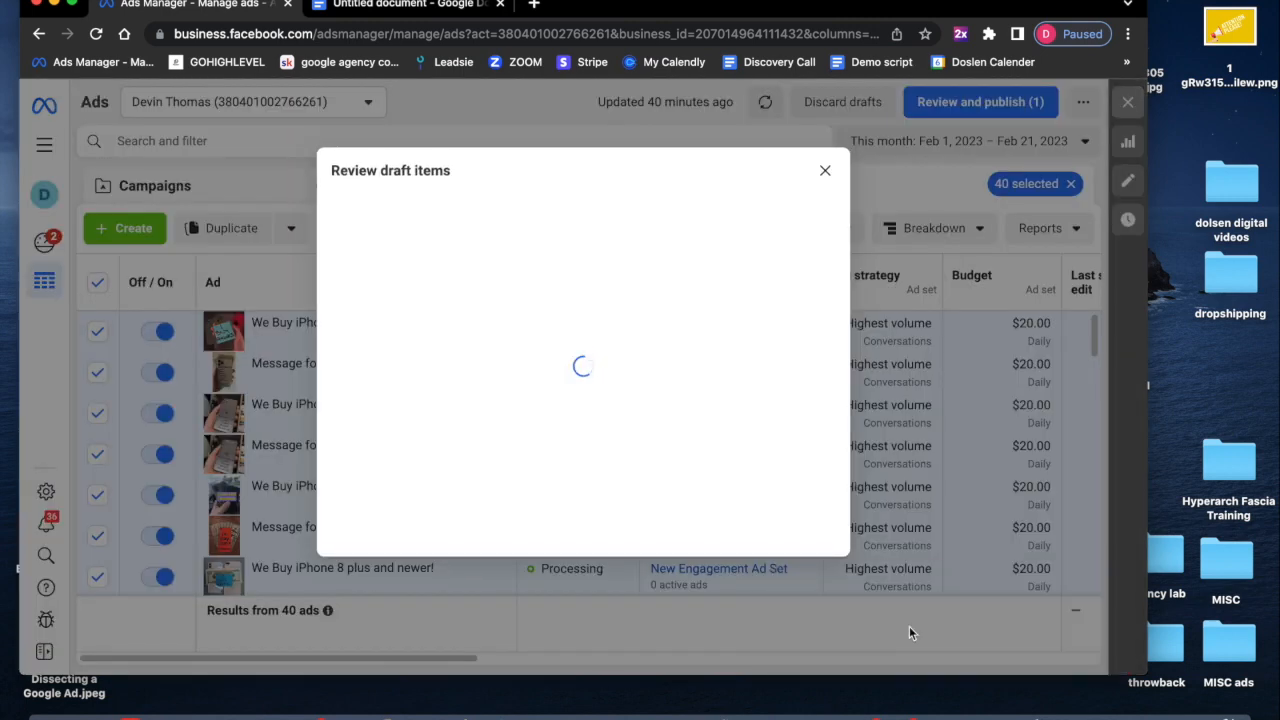
scroll(877, 520, "down", 10)
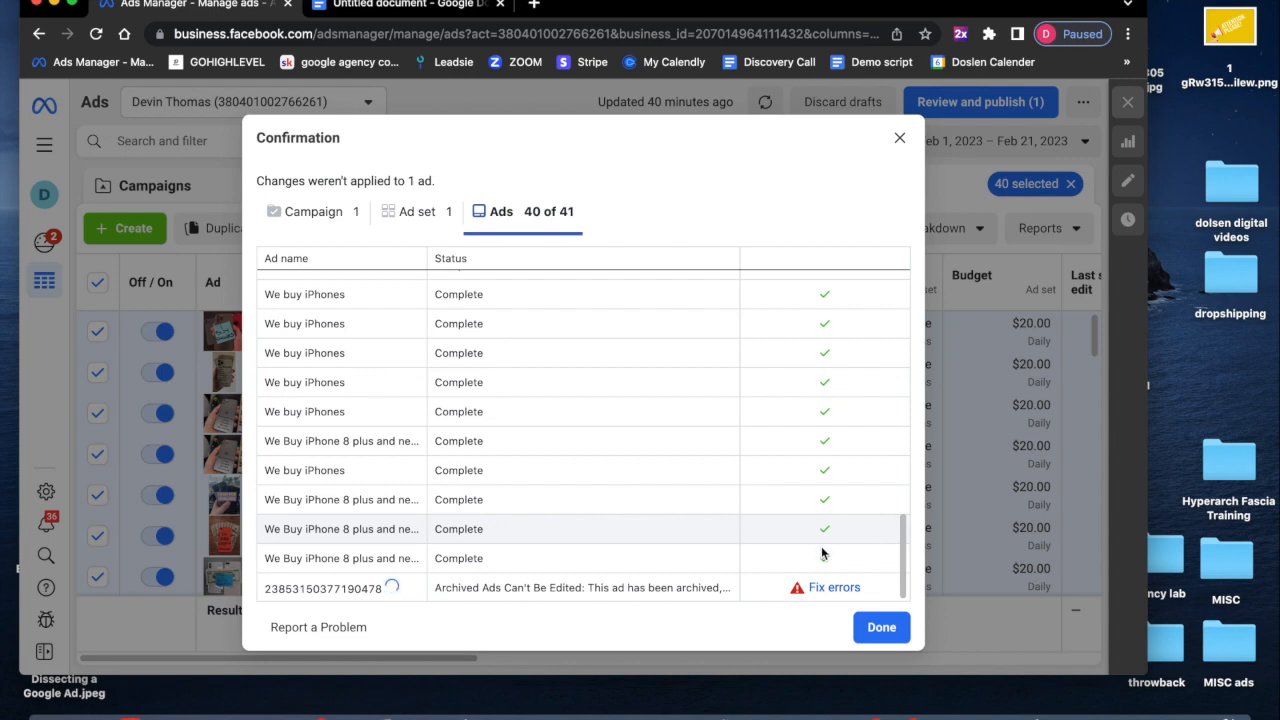
left_click(900, 137)
- Scroll through the ads table to check the published ads' delivery status and columns
scroll(765, 437, "down", 3)
scroll(770, 437, "up", 3)
scroll(762, 441, "right", 2)
scroll(762, 441, "right", 1)
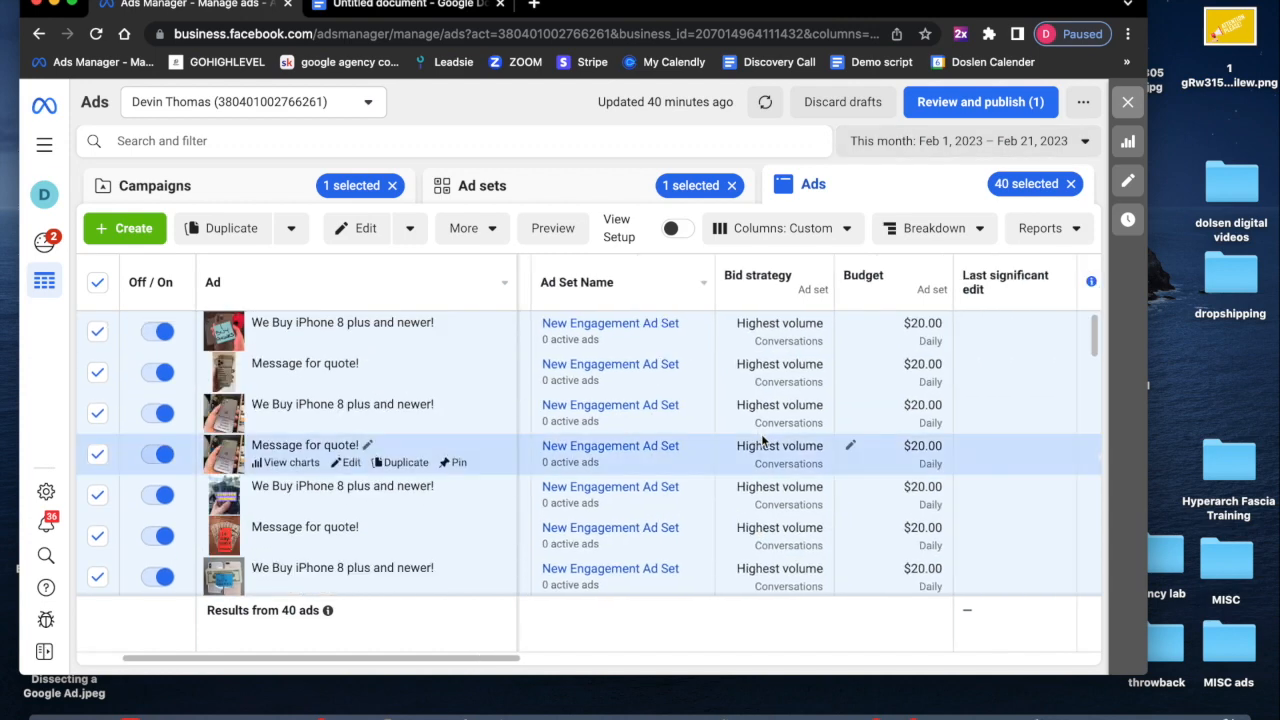
scroll(762, 441, "down", 5)
scroll(762, 440, "down", 10)
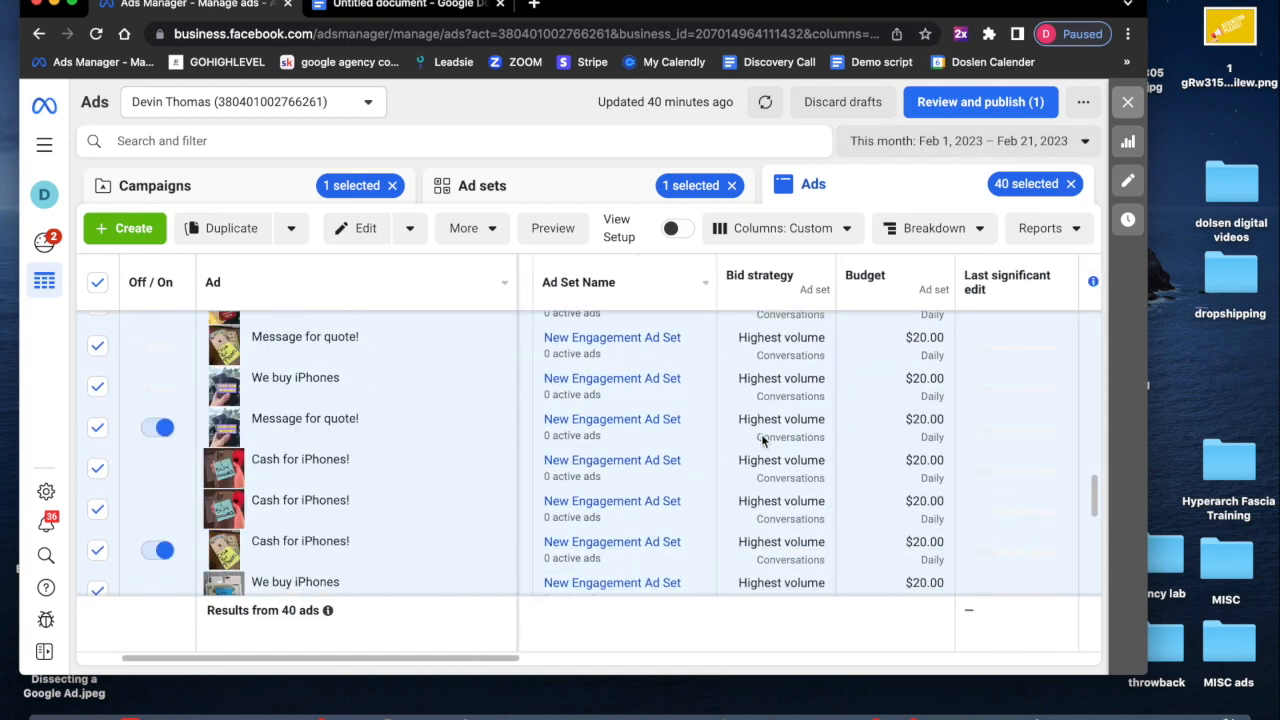
scroll(762, 441, "down", 2)
scroll(871, 392, "left", 1)
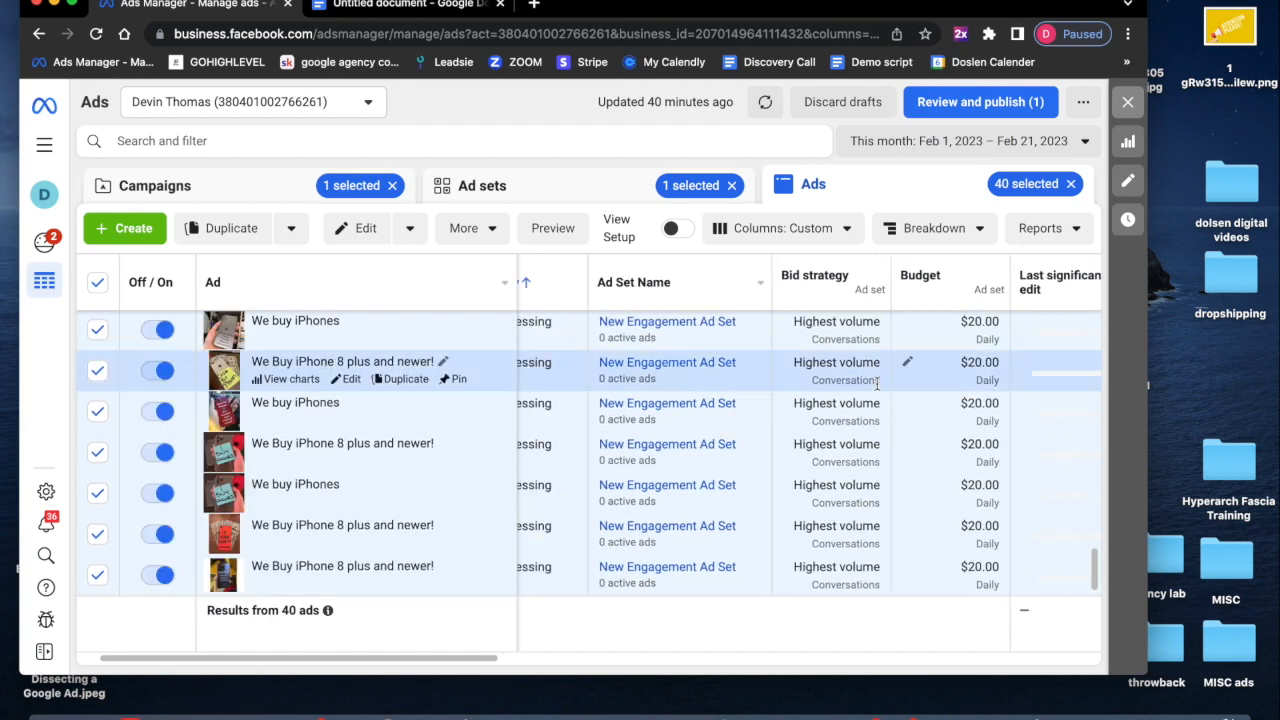
scroll(876, 383, "left", 2)
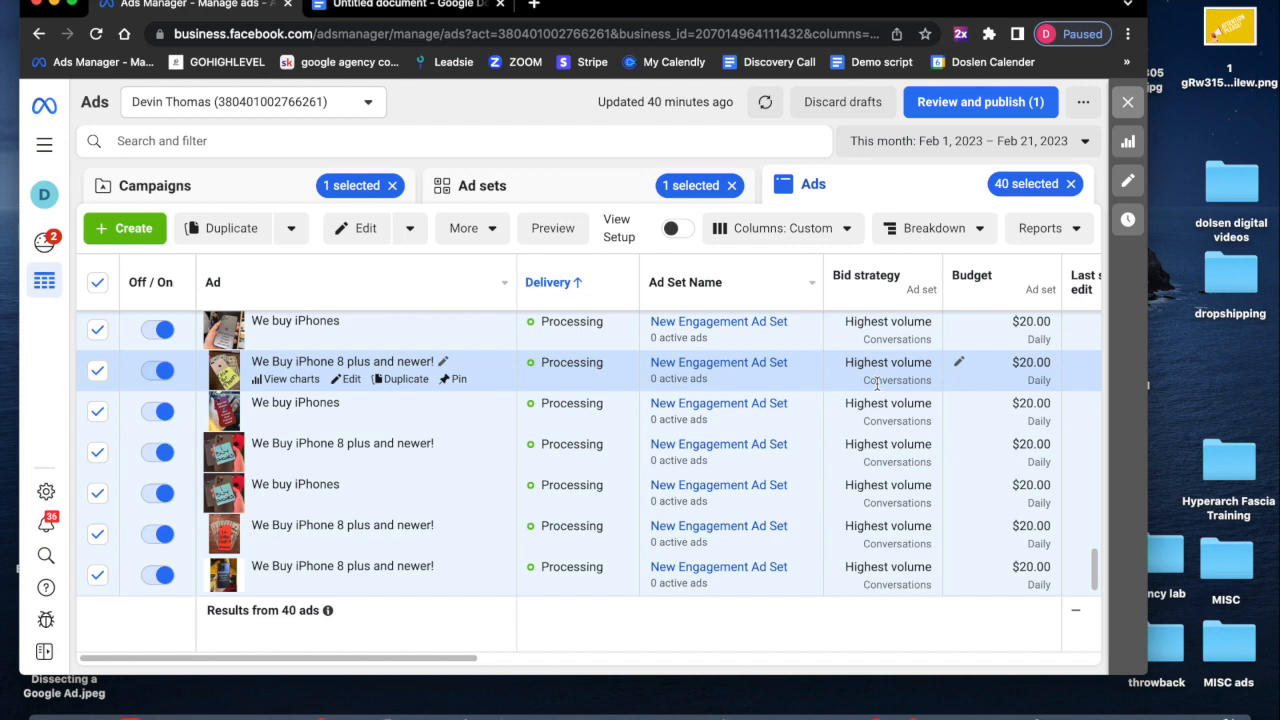
scroll(876, 383, "up", 2)
scroll(876, 383, "down", 2)
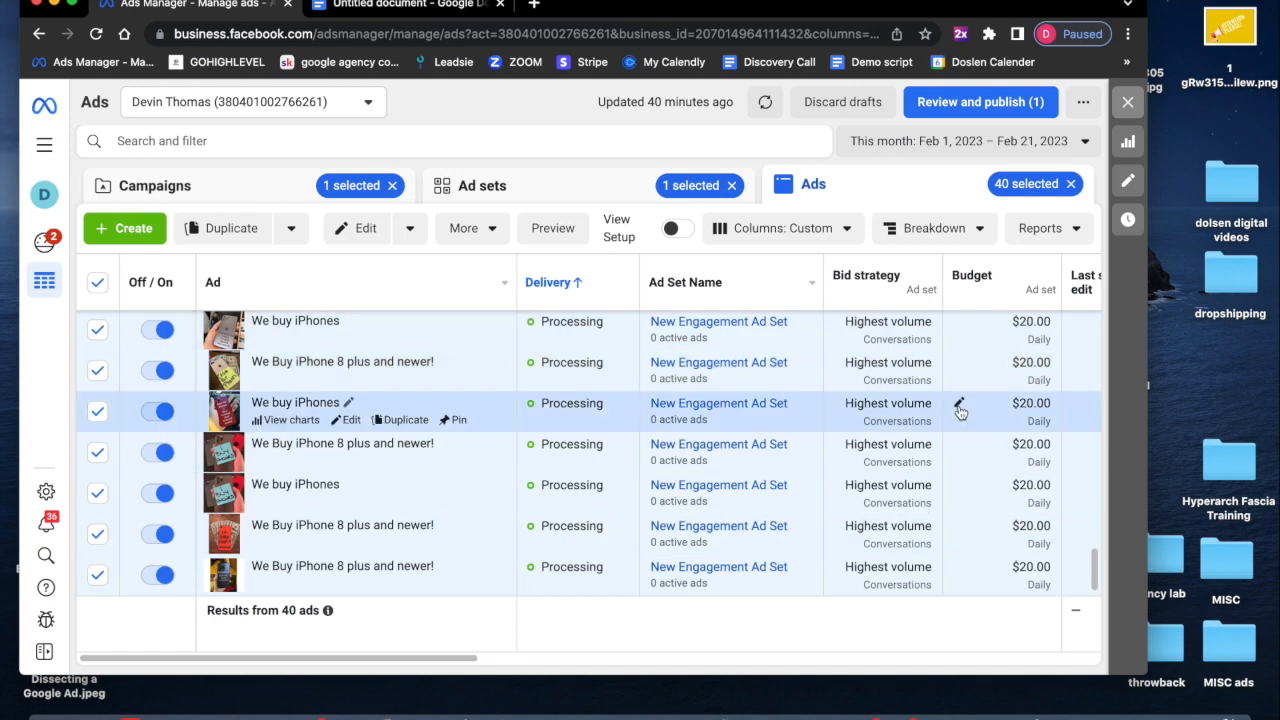
scroll(958, 408, "right", 2)
scroll(958, 408, "right", 6)
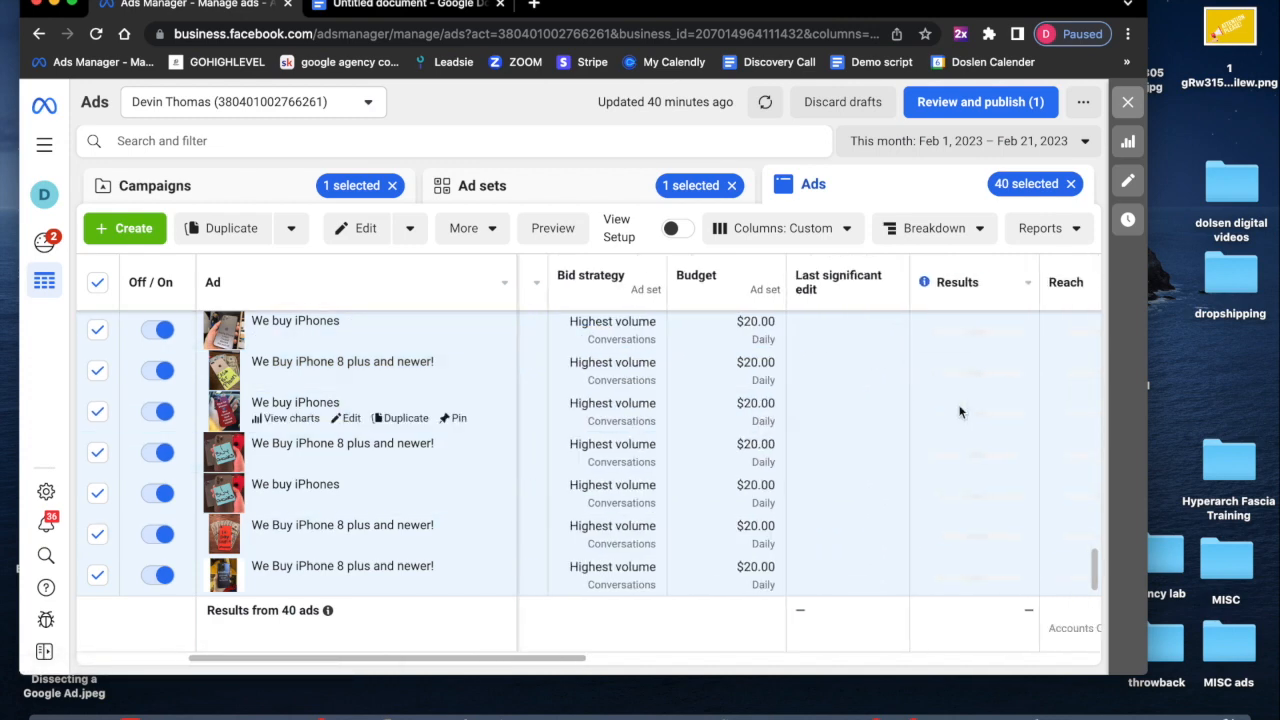